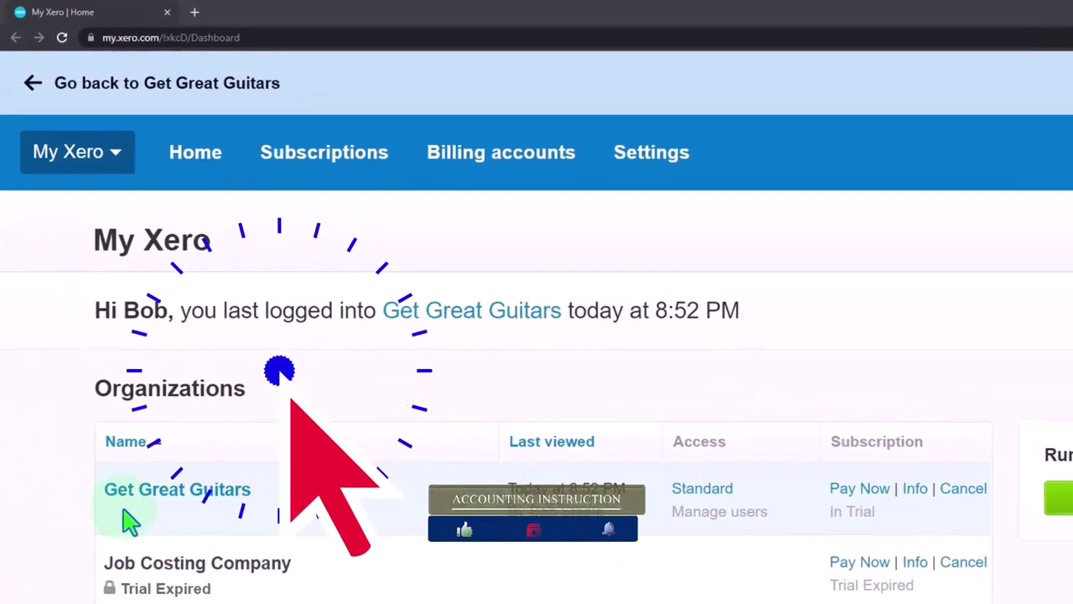
- Open the Get Great Guitars organization and duplicate its dashboard into two additional browser tabs
left_click(178, 495)
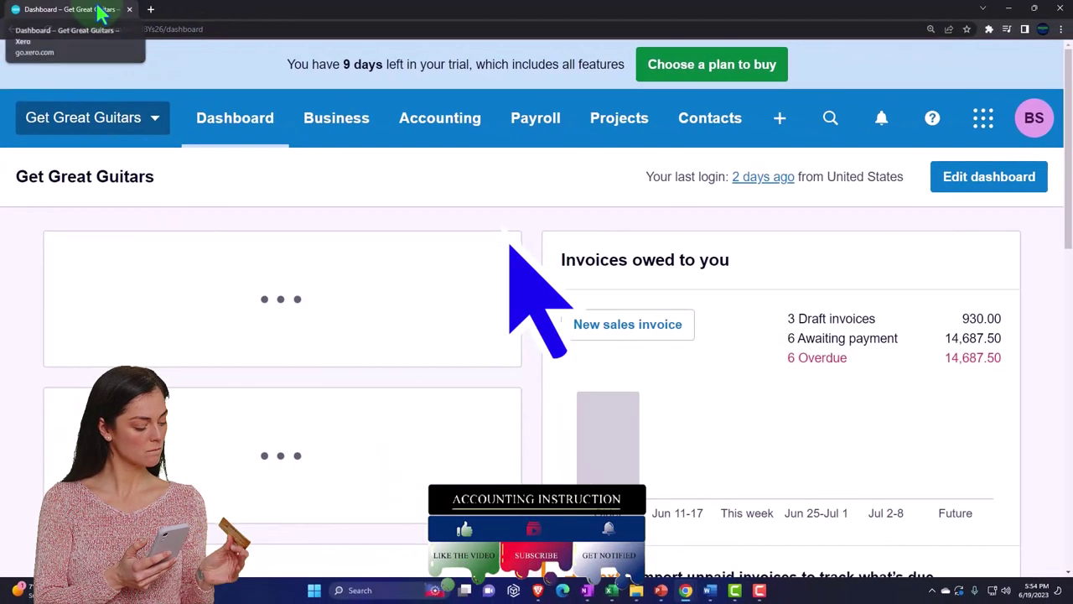
right_click(98, 12)
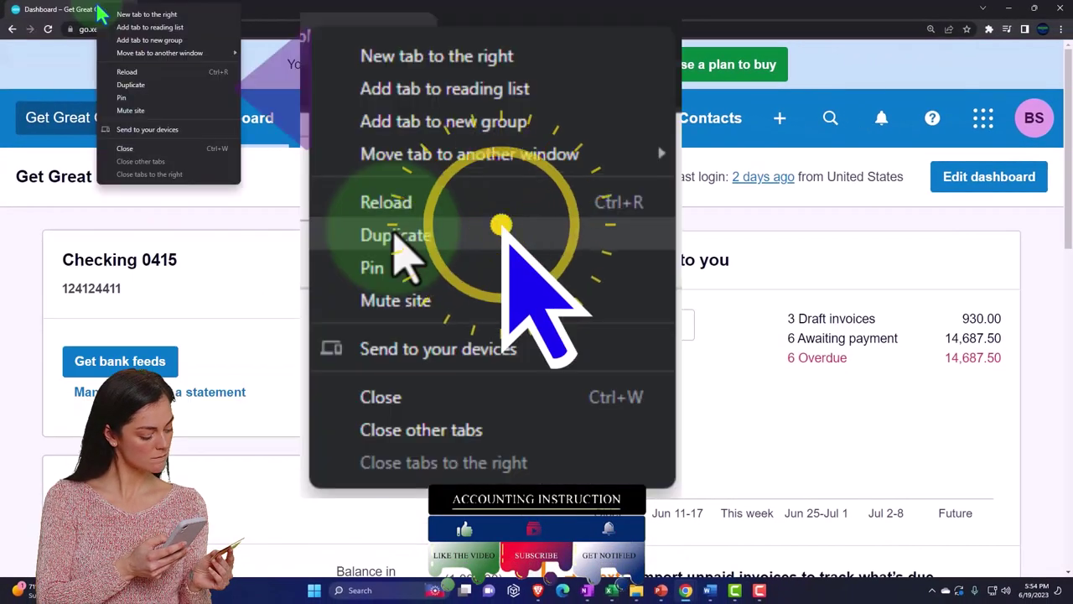
left_click(166, 97)
right_click(198, 12)
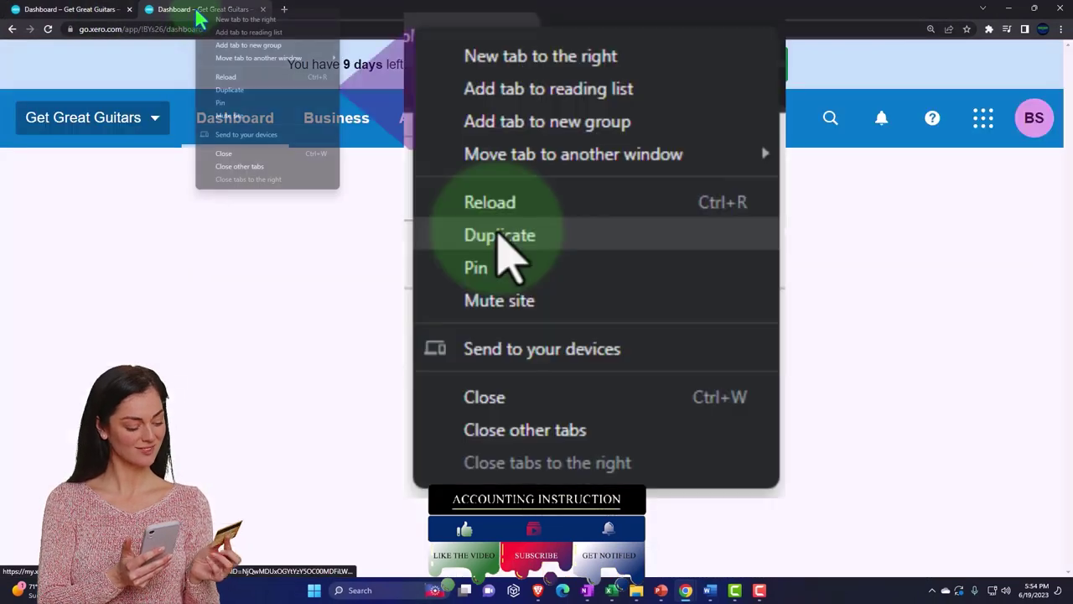
left_click(226, 89)
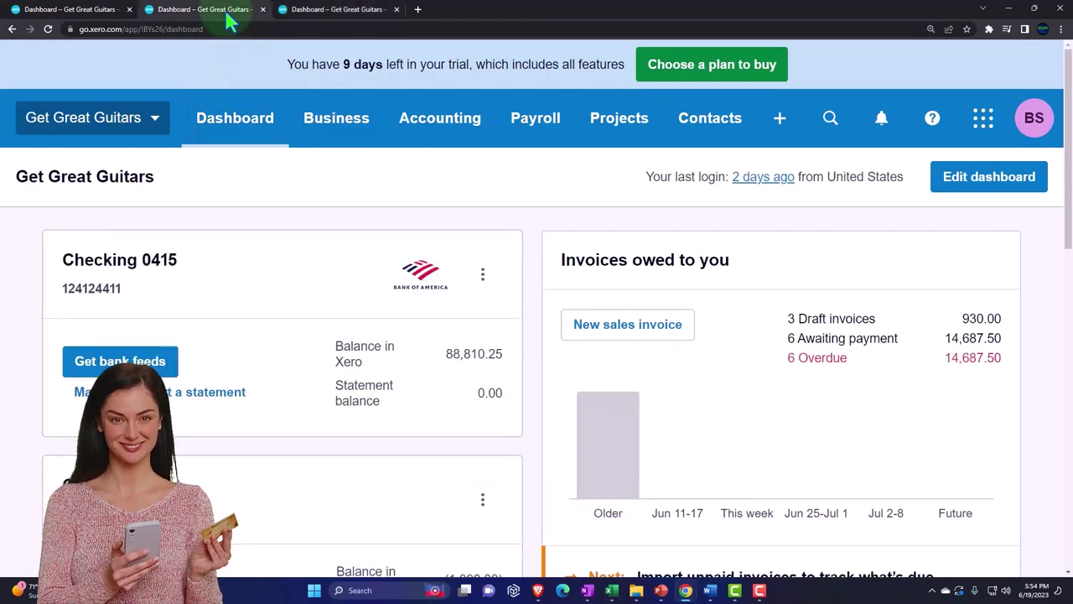
- Open the Balance Sheet report in the second browser tab and the Income Statement (Profit and Loss) in the third
left_click(434, 122)
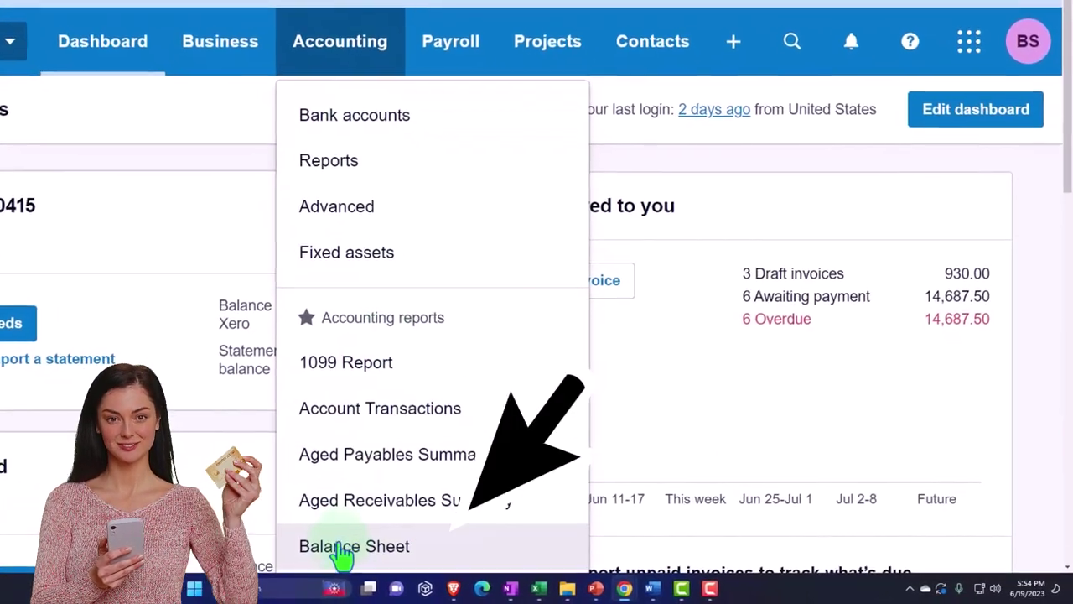
left_click(423, 549)
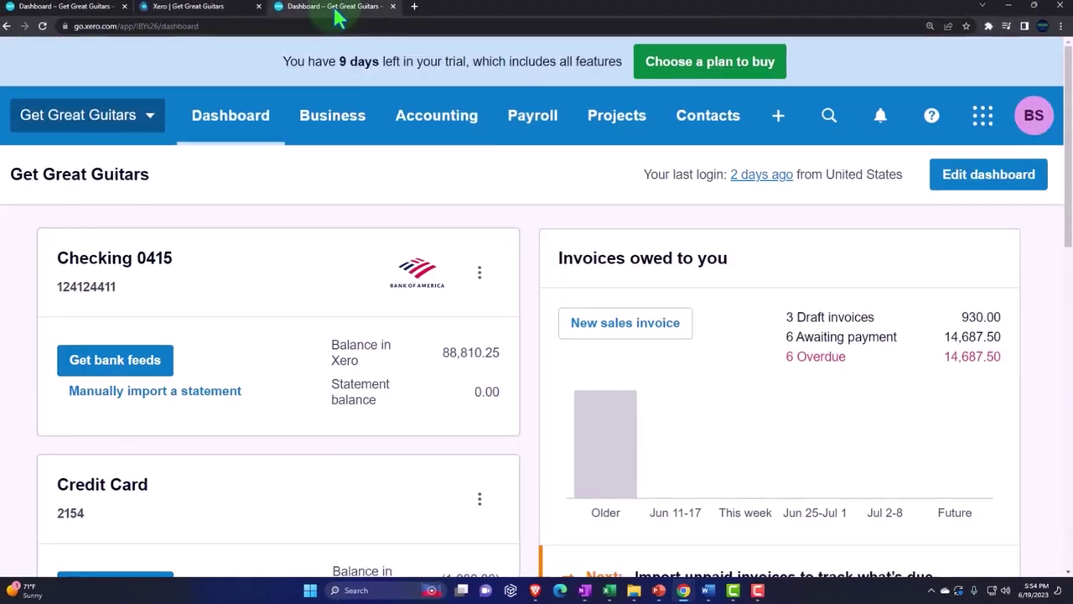
left_click(426, 128)
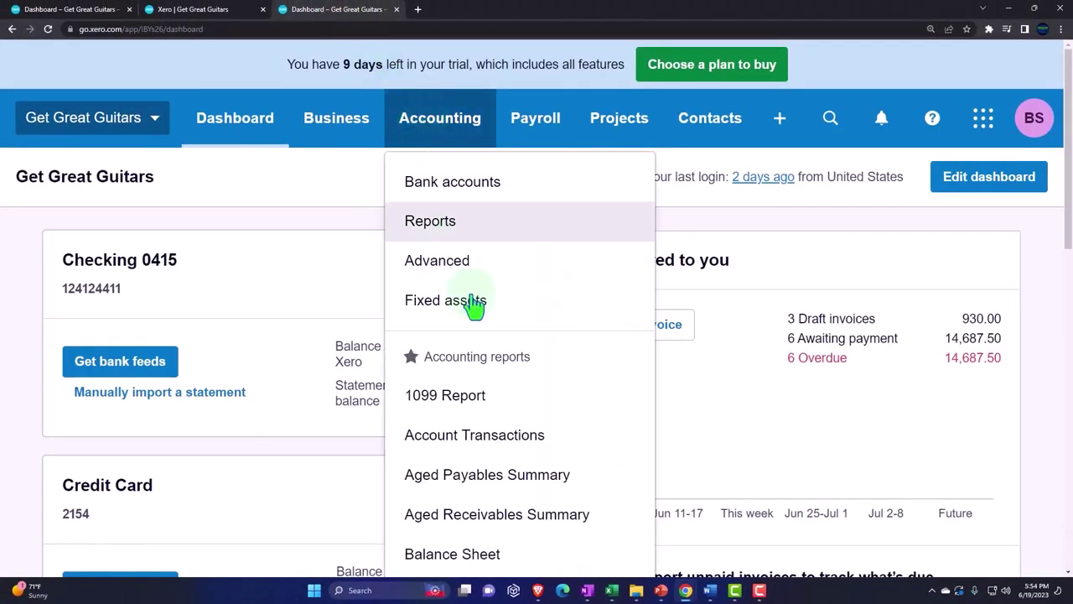
scroll(478, 348, "down", 1)
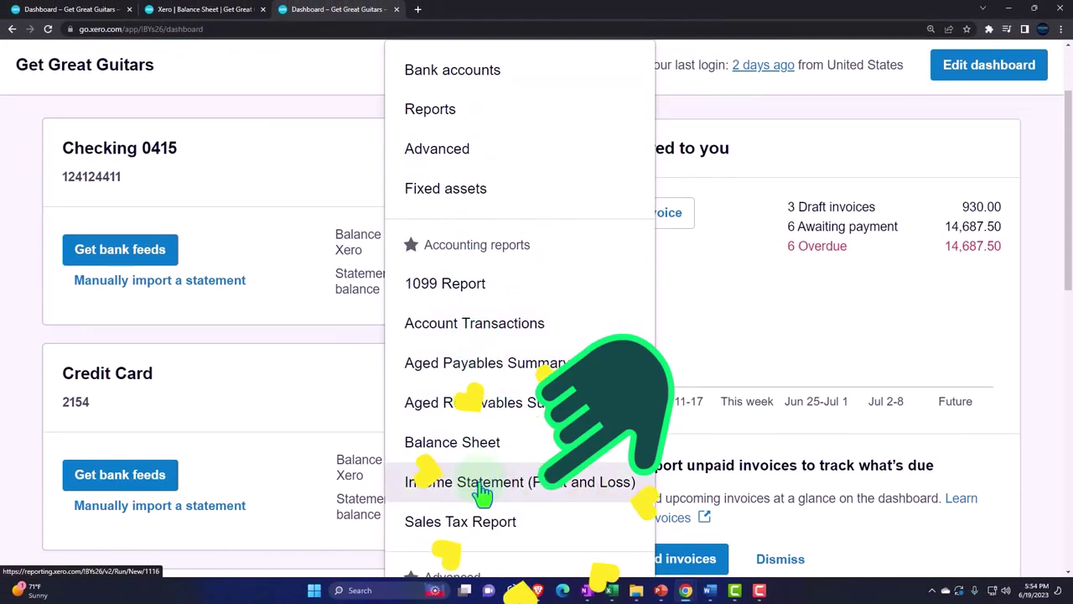
left_click(545, 482)
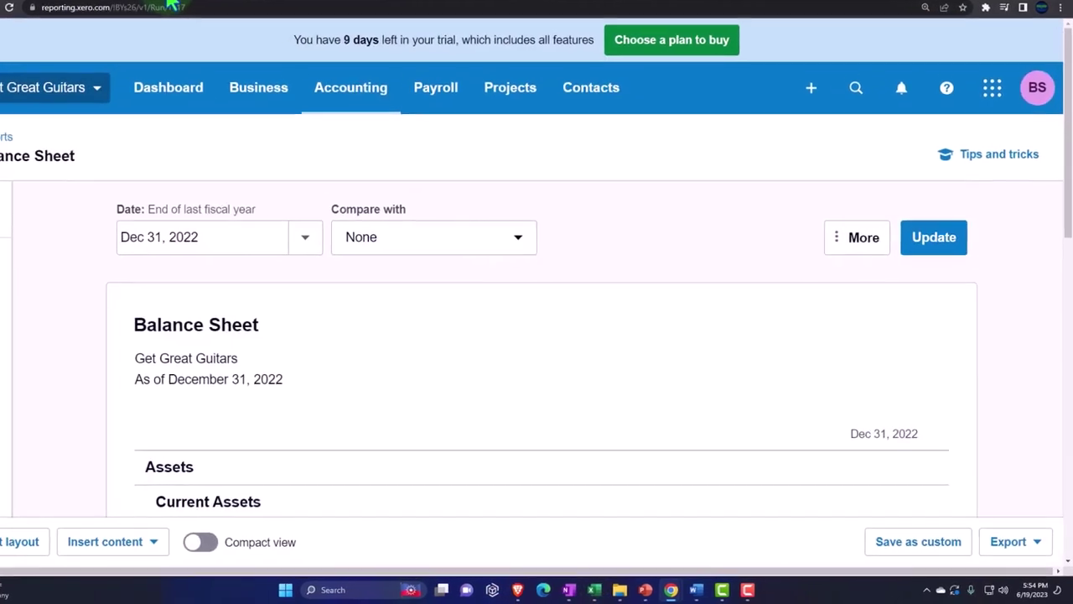
- Set the Balance Sheet's custom date to Dec 31, 2023 and update the report
left_click(303, 249)
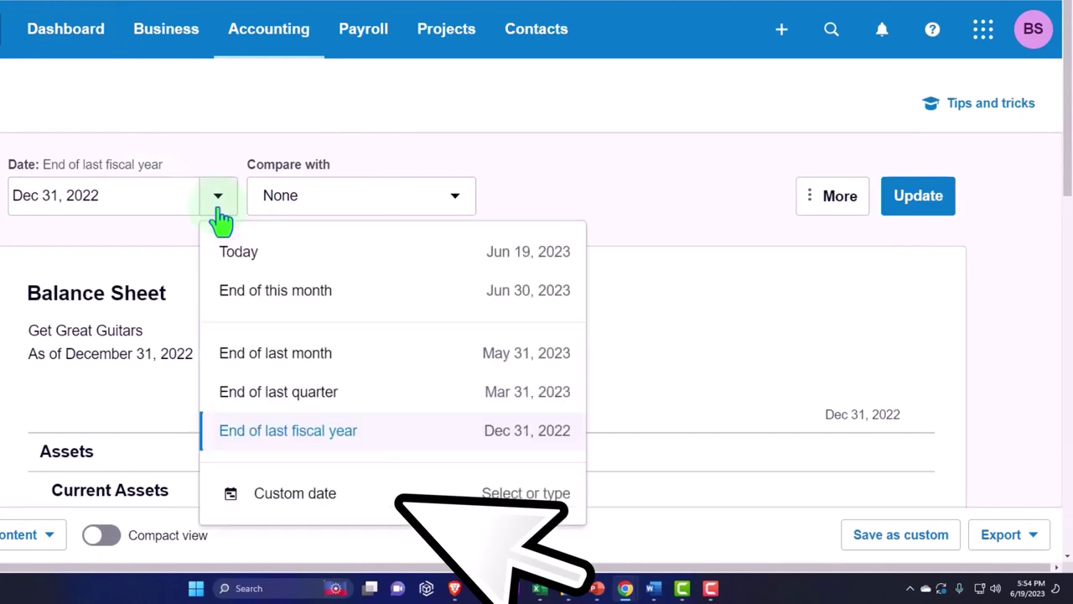
left_click(314, 490)
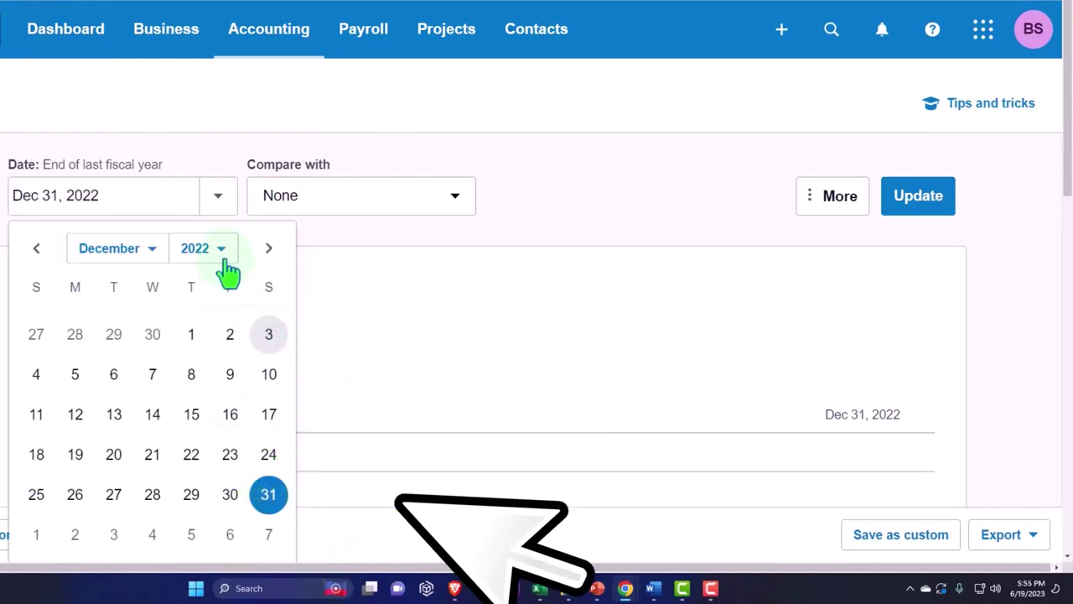
left_click(222, 250)
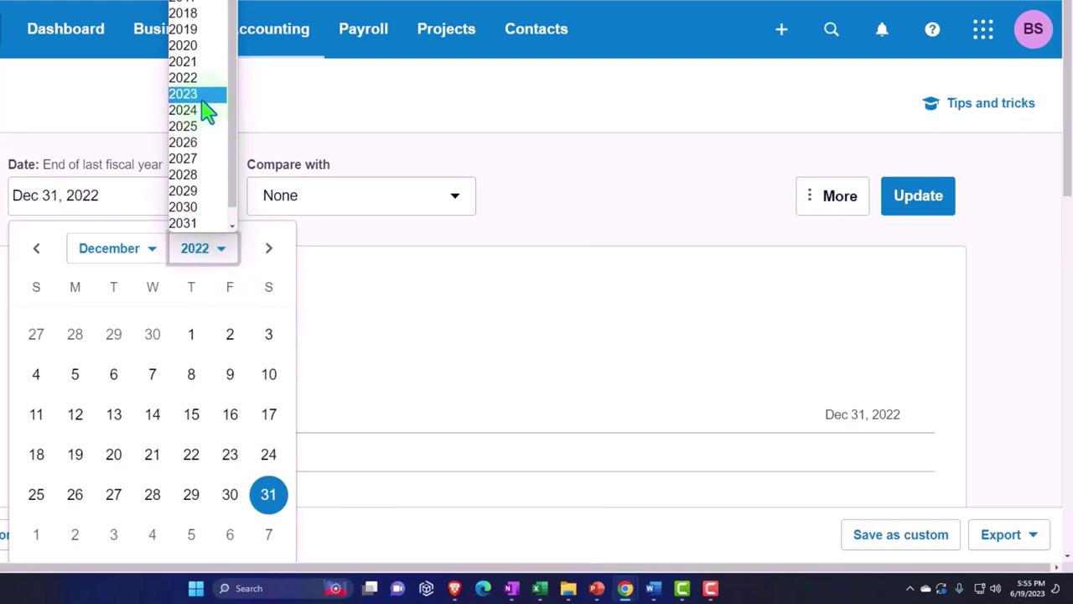
left_click(202, 95)
scroll(143, 428, "down", 1)
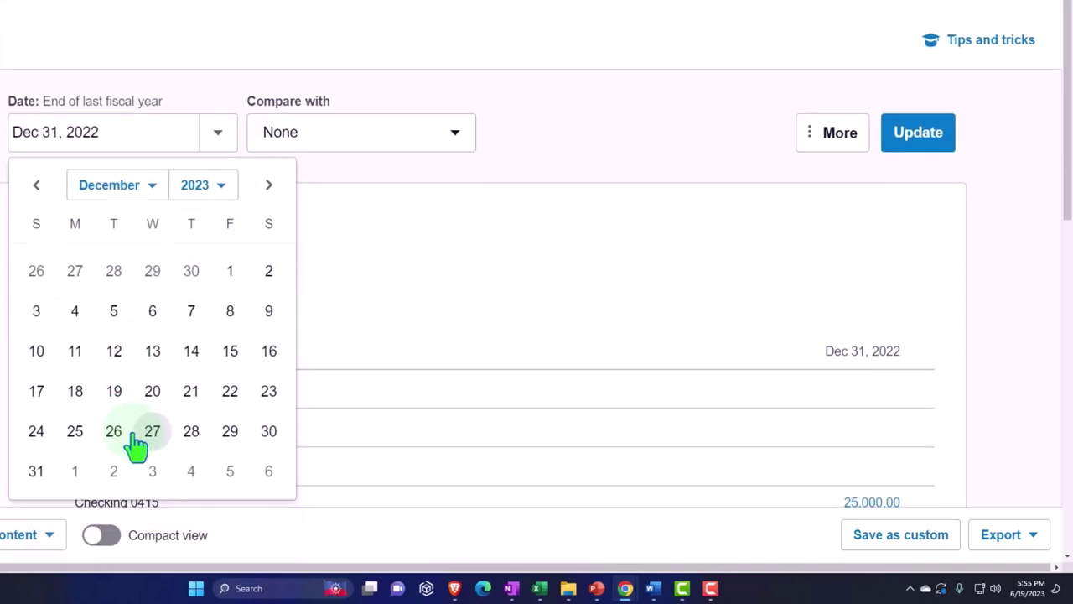
left_click(42, 472)
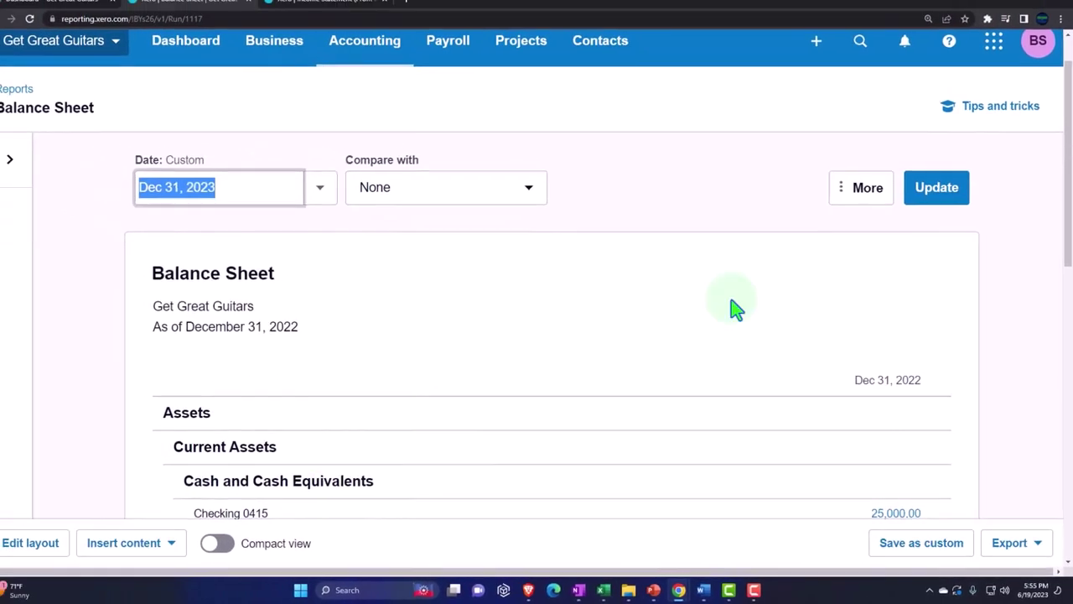
left_click(937, 205)
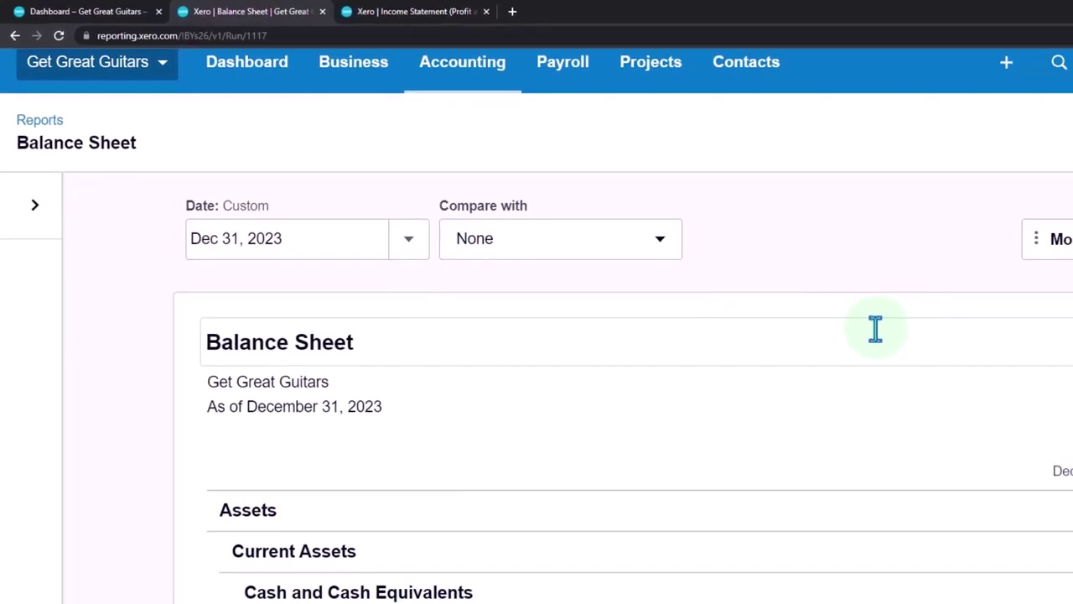
- Review the Balance Sheet's assets, liabilities and equity, paying attention to the Loan Payable balance under current liabilities
scroll(700, 343, "down", 3)
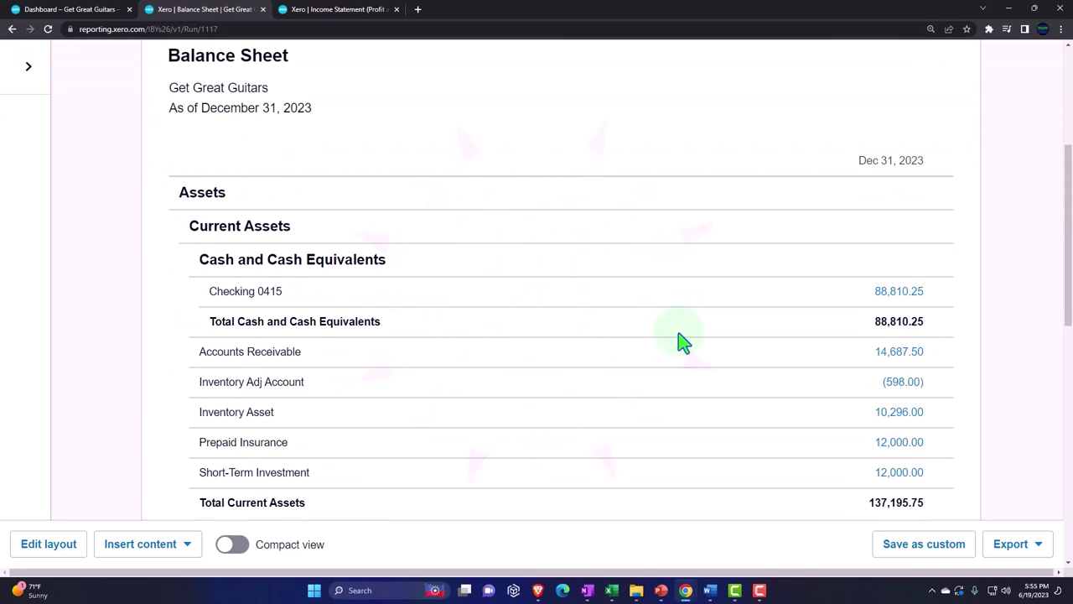
key("ctrl+plus")
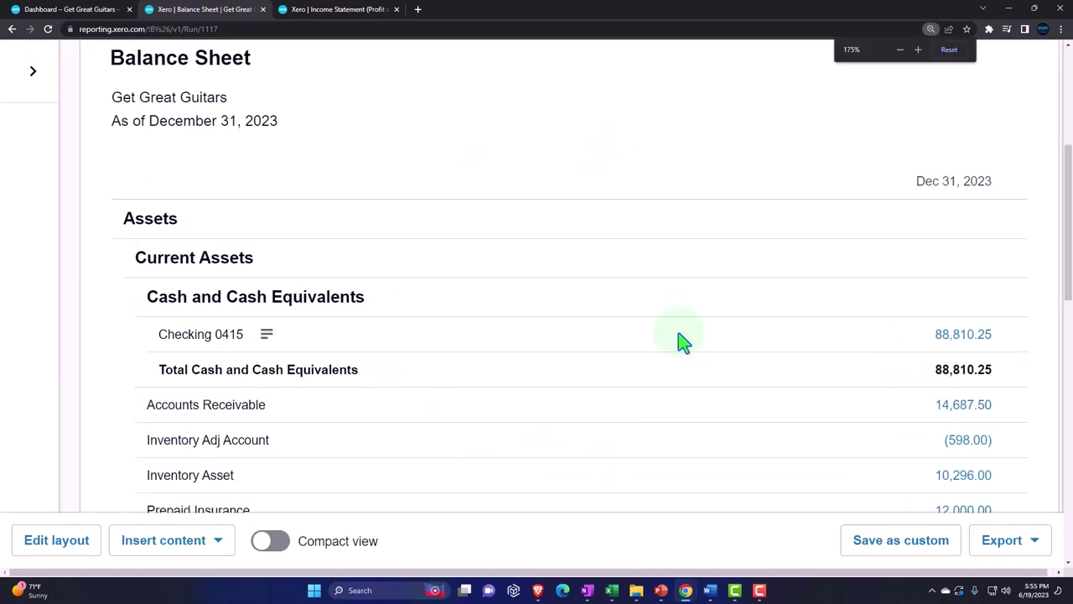
scroll(677, 342, "down", 1)
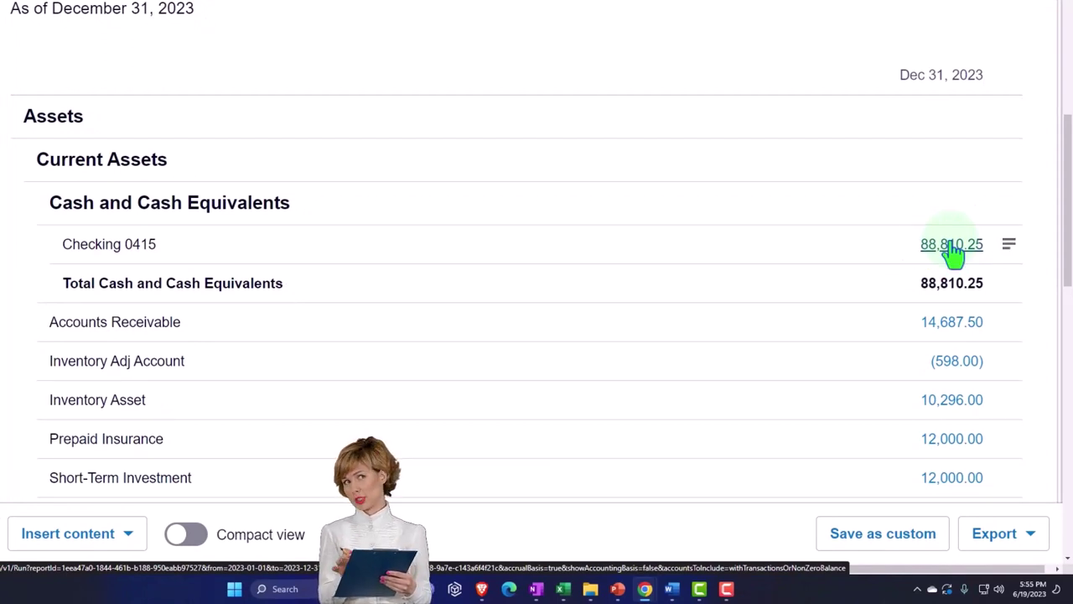
scroll(951, 250, "down", 7)
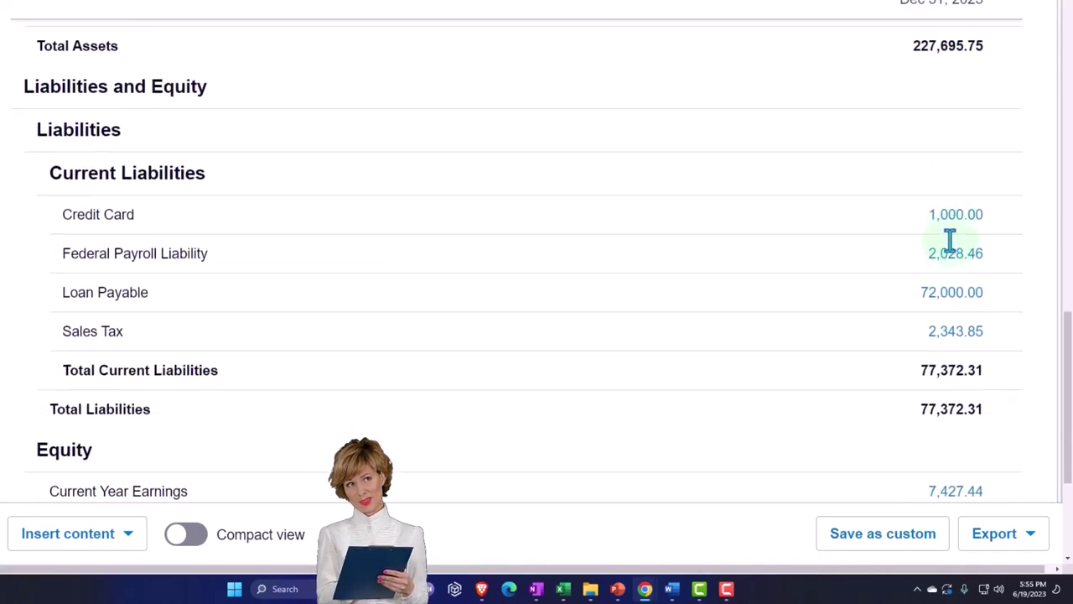
scroll(955, 246, "down", 3)
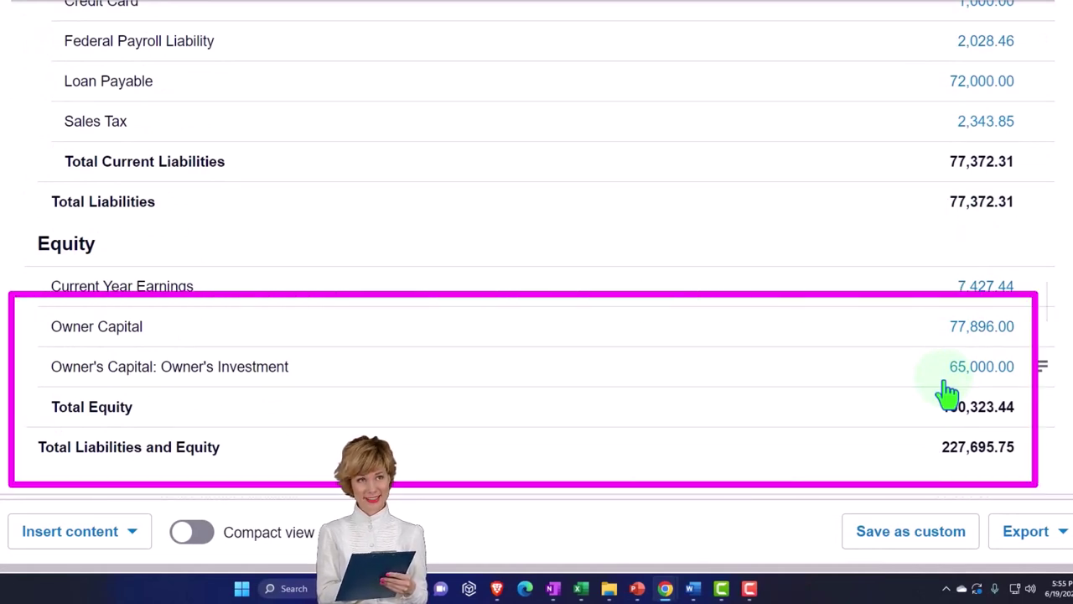
scroll(947, 392, "up", 1)
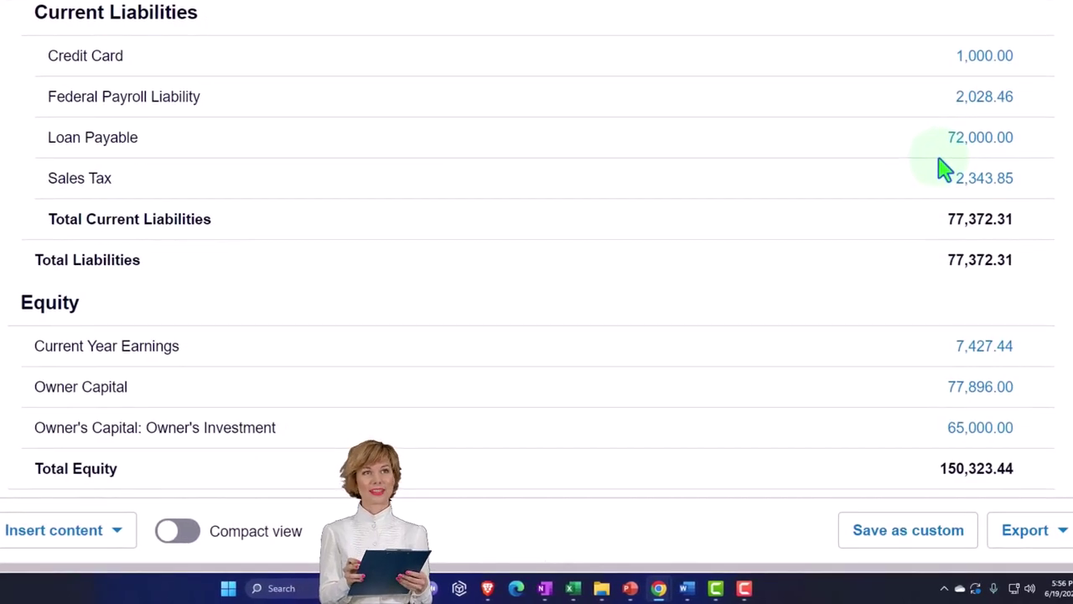
scroll(944, 170, "up", 7)
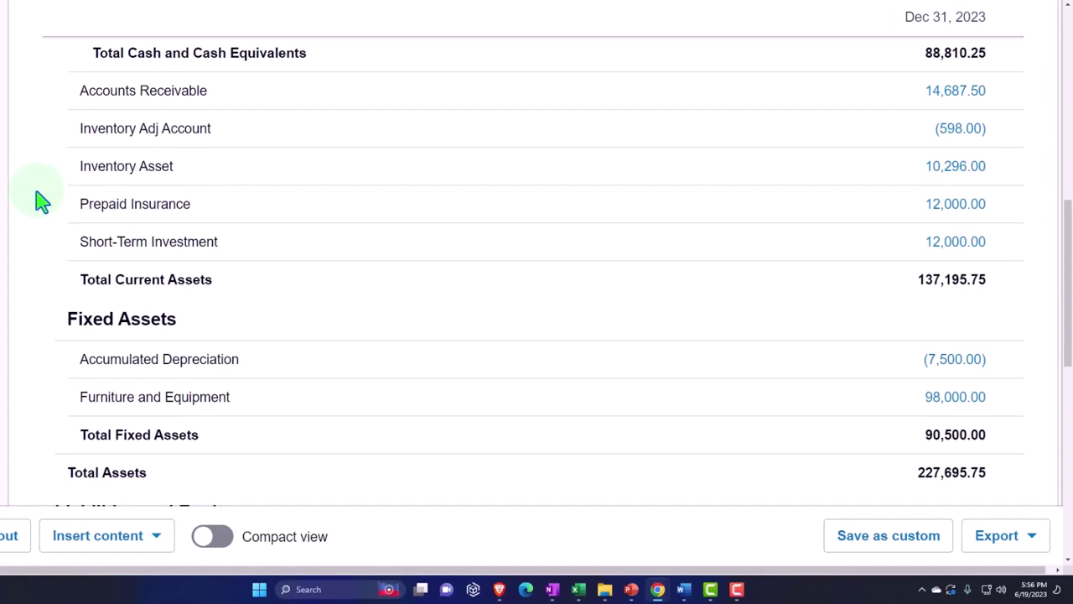
scroll(42, 201, "down", 3)
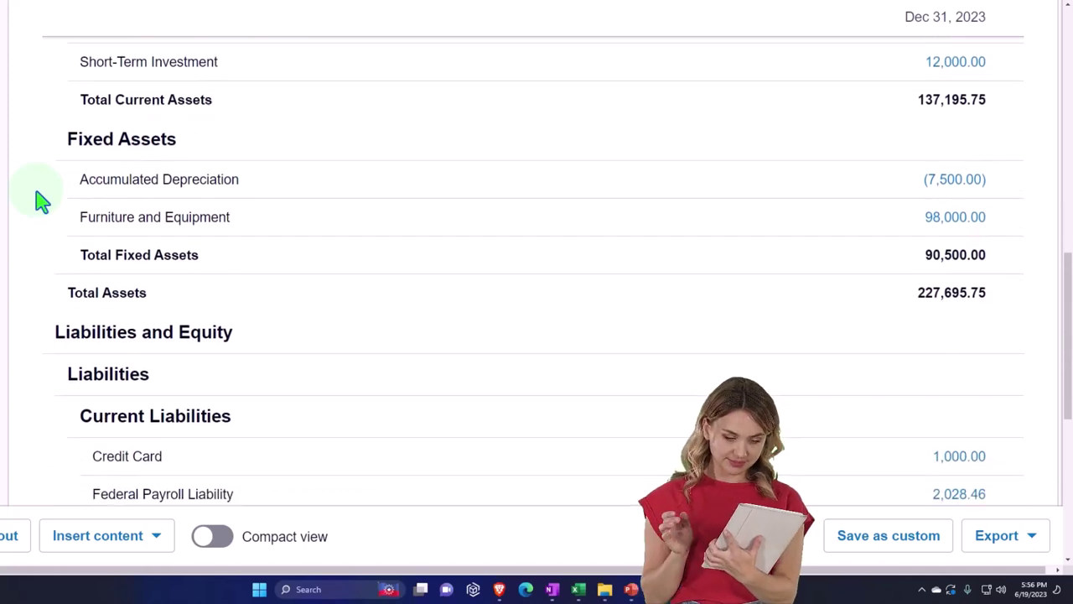
scroll(42, 201, "down", 3)
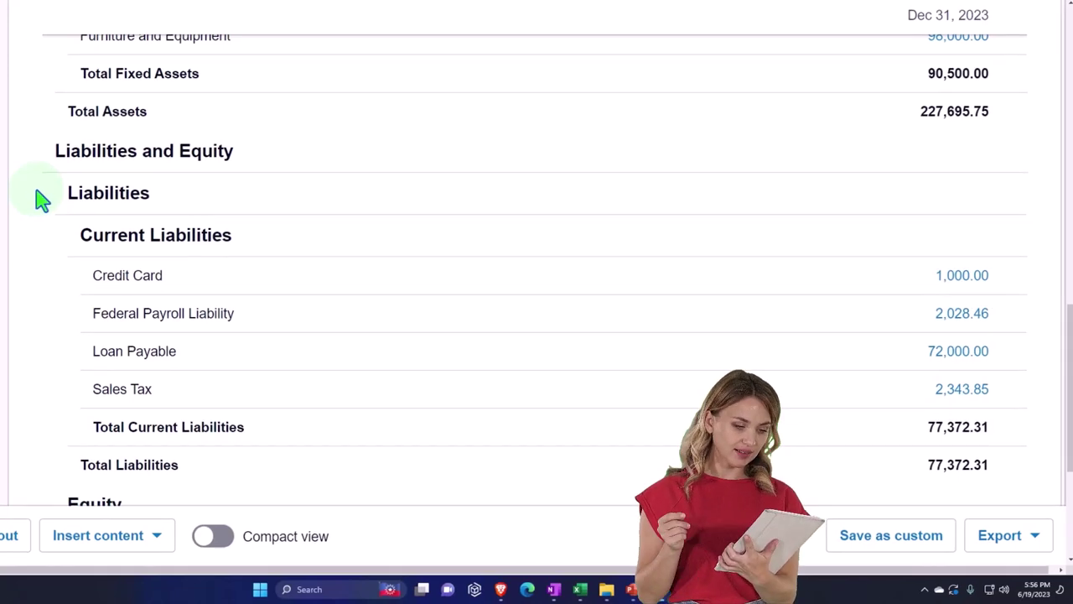
scroll(45, 179, "down", 1)
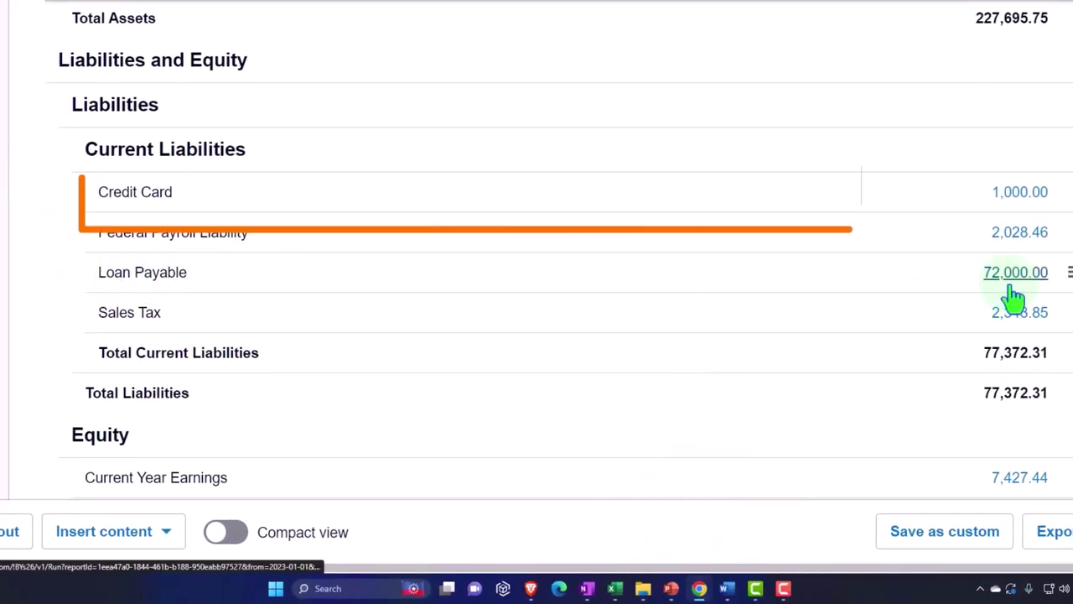
scroll(1014, 293, "down", 1)
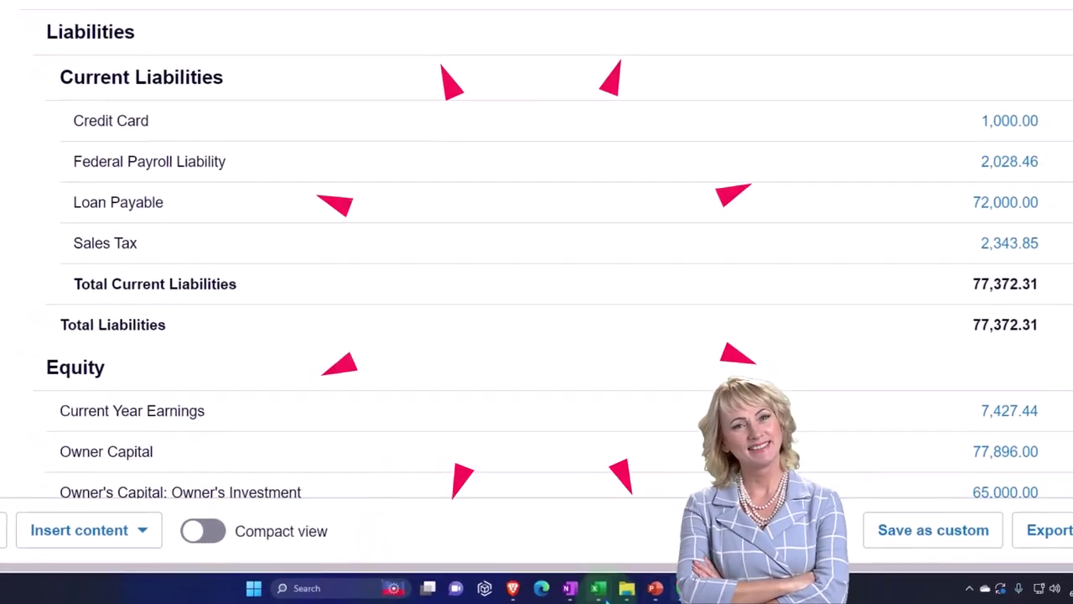
- Place the Amortization Calculator tab ahead of the other browser tabs and move Excel to the end of the taskbar
mouse_move(601, 593)
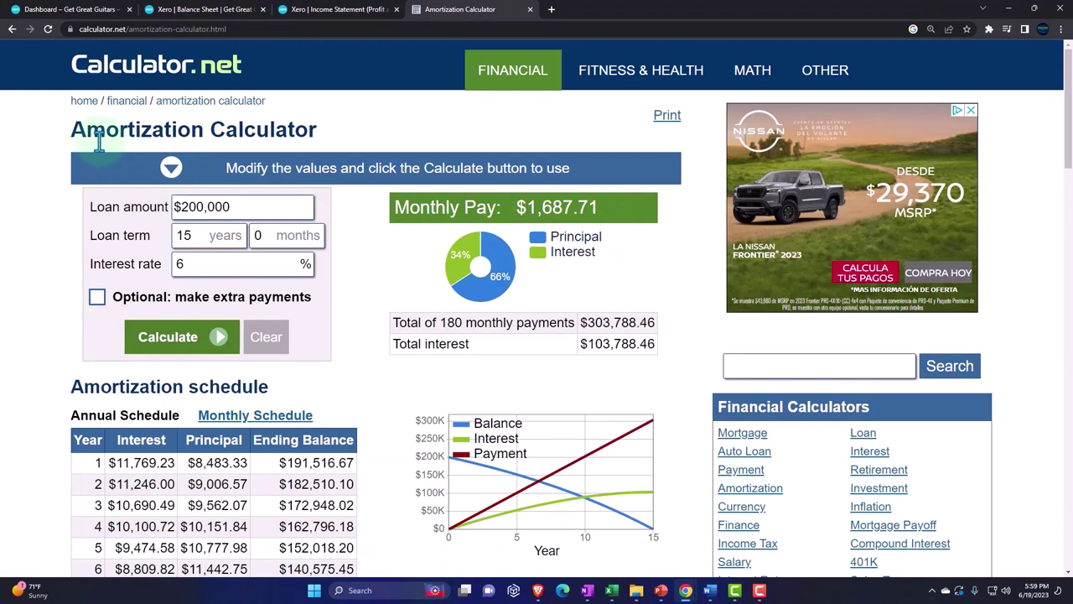
left_click_drag(473, 16, 93, 13)
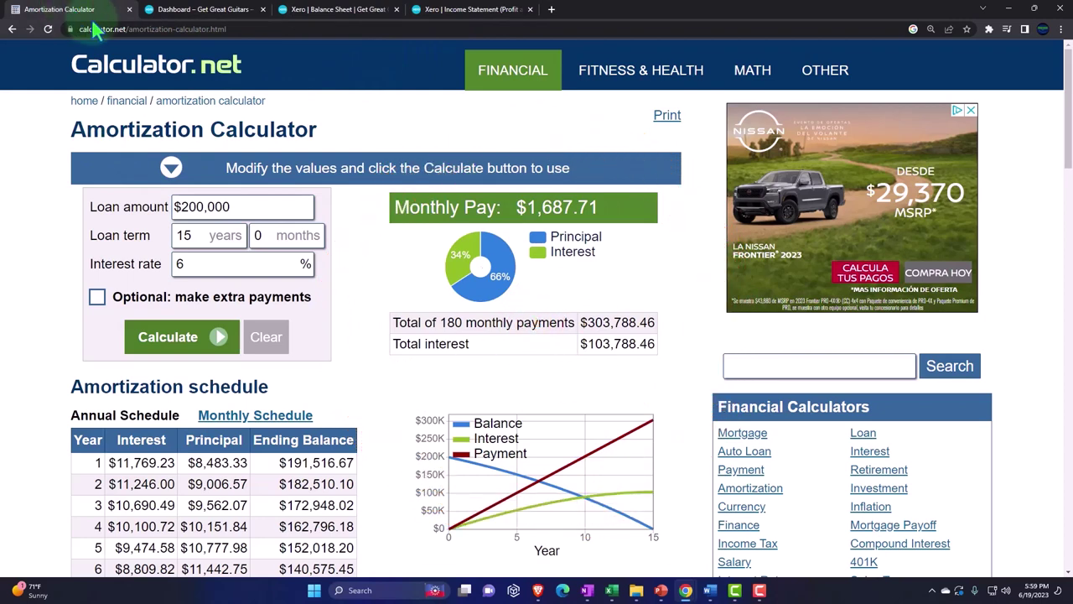
left_click_drag(630, 573, 784, 595)
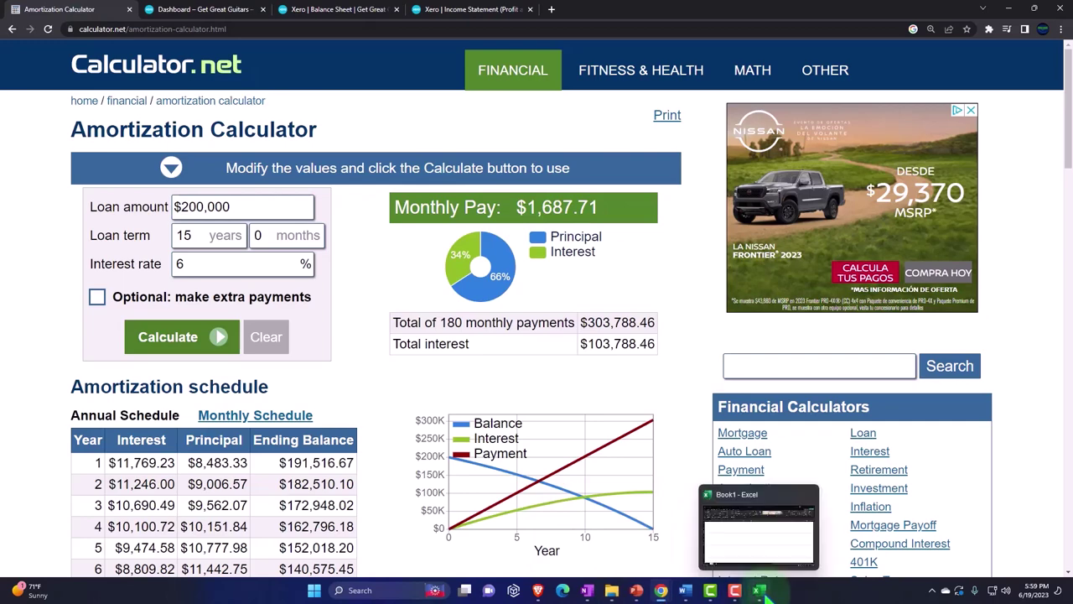
- Switch to the blank Excel workbook Book1 and start saving it to the Month 1 Reports folder
left_click(760, 590)
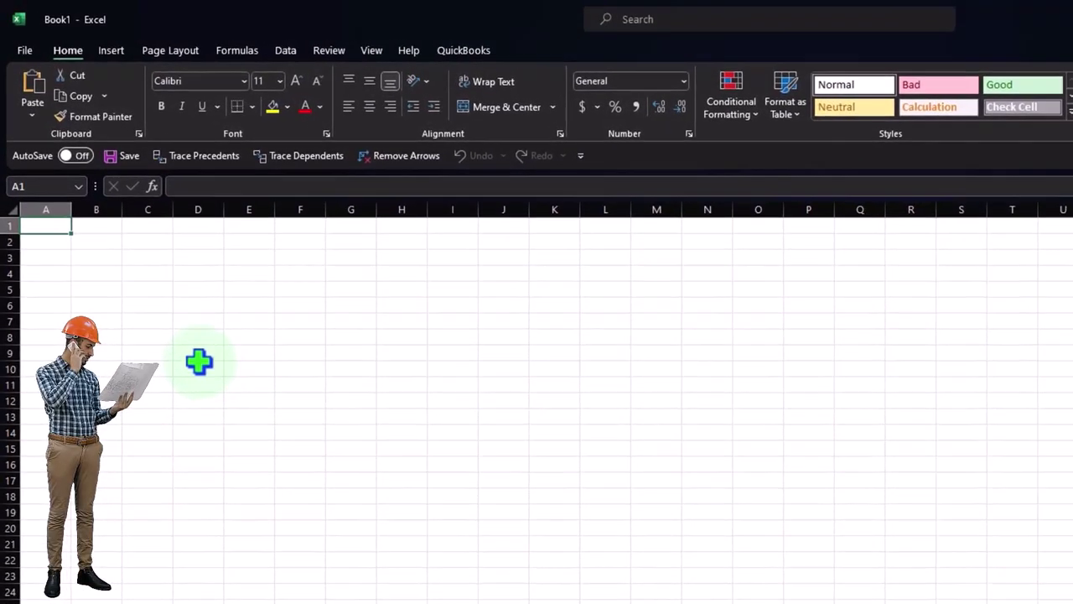
left_click(24, 50)
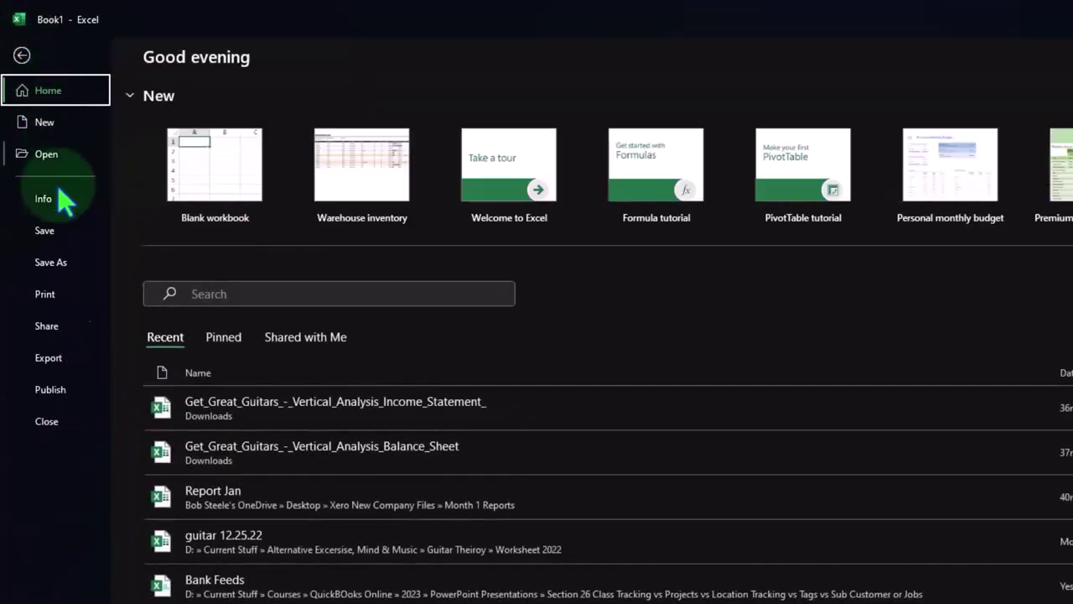
left_click(63, 263)
left_click(212, 332)
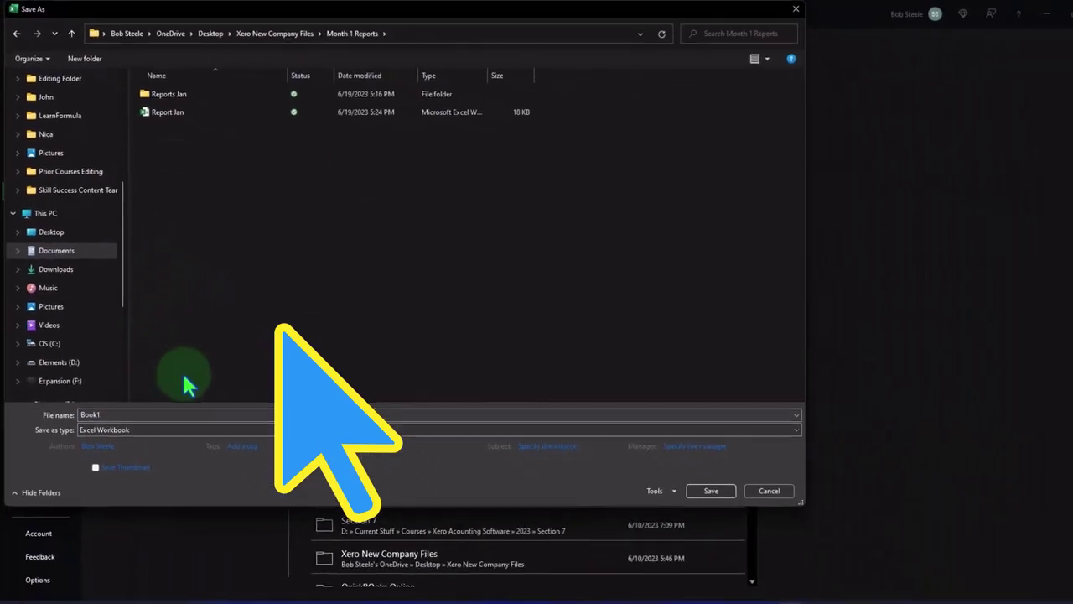
type("Ama")
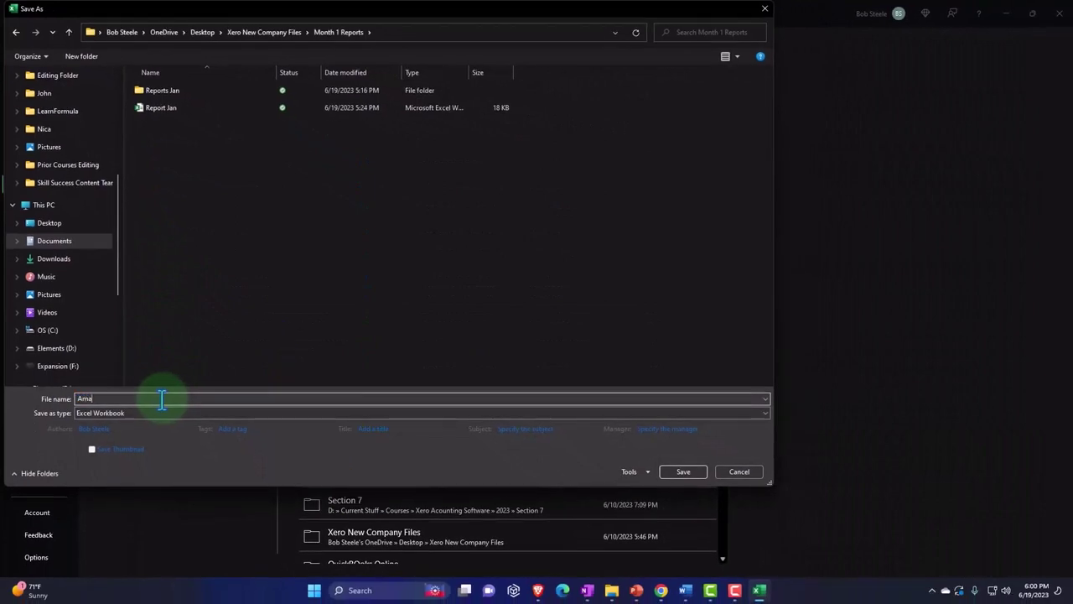
type("nda")
key("BackSpace")
key("BackSpace")
key("BackSpace")
key("BackSpace")
key("BackSpace")
key("BackSpace")
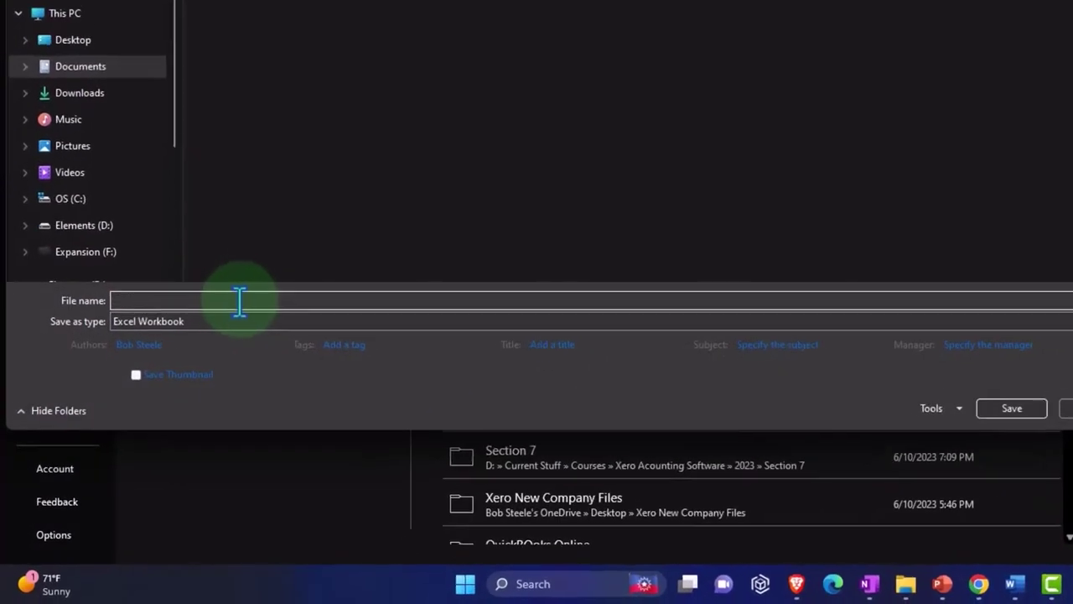
- Name the workbook Amortization Table and save it as an Excel Workbook
type("Amortization Table")
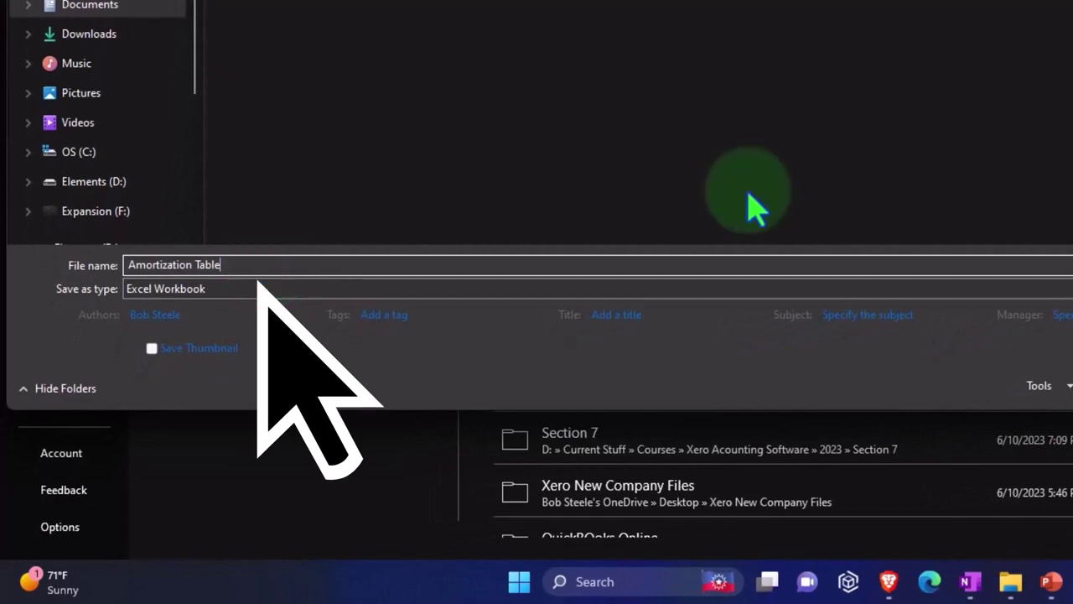
left_click(1072, 387)
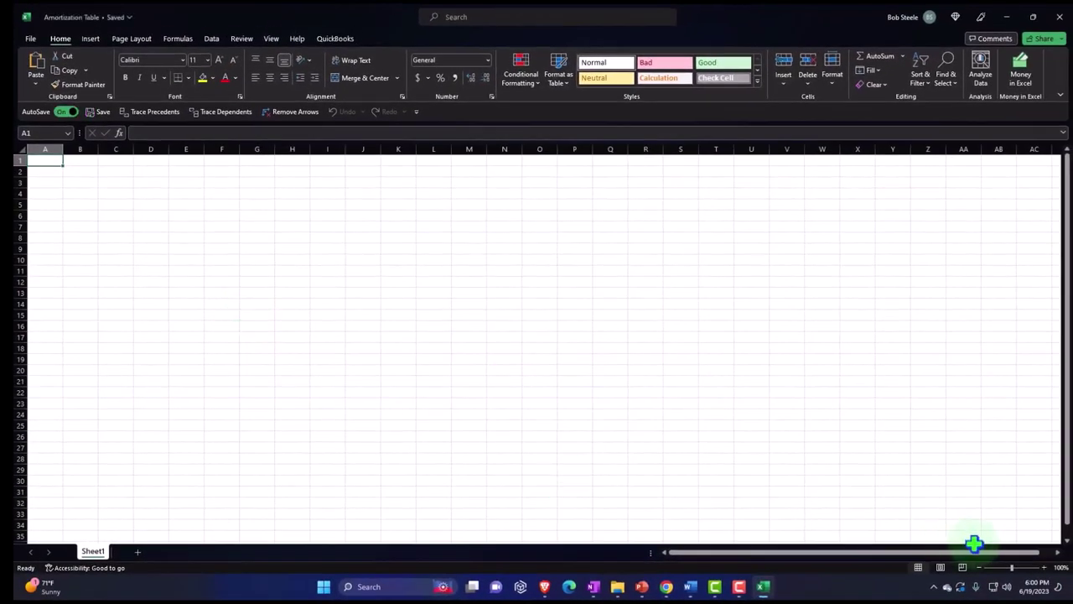
- Format all cells of the sheet as Currency with two decimal places, no symbol, and negative numbers in red parentheses
left_click(1044, 567)
left_click(1045, 568)
left_click(1044, 568)
left_click(1044, 567)
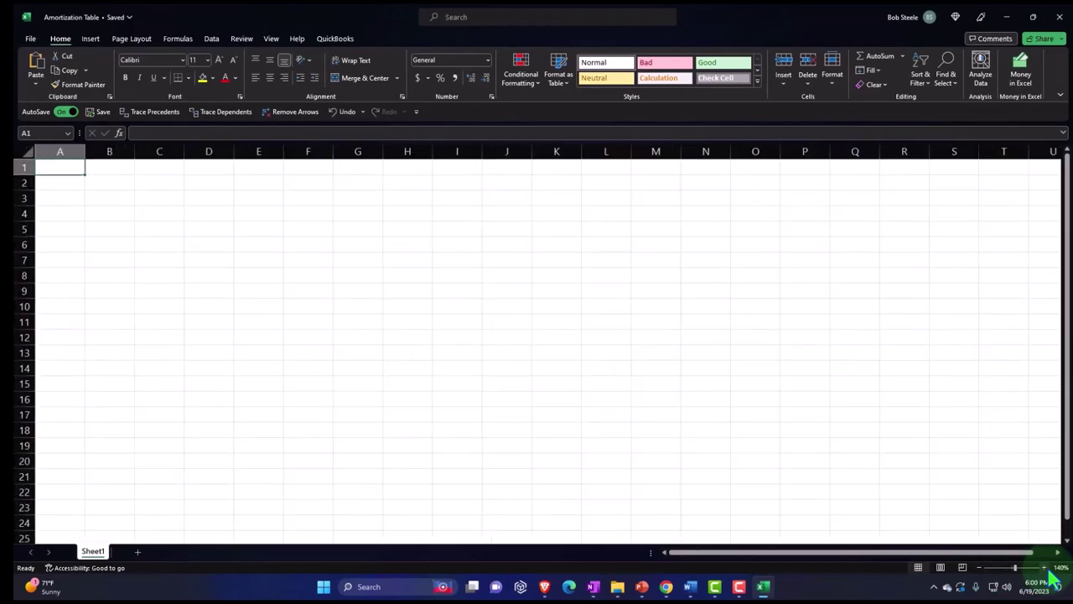
left_click(1045, 568)
left_click(1045, 567)
left_click(1044, 567)
left_click(1044, 567)
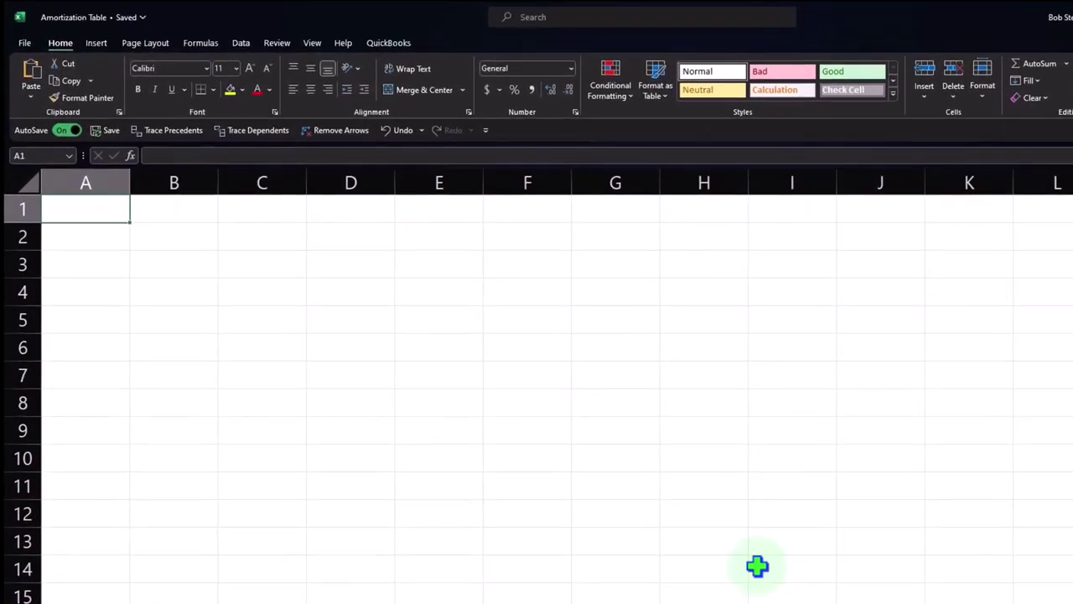
left_click(186, 283)
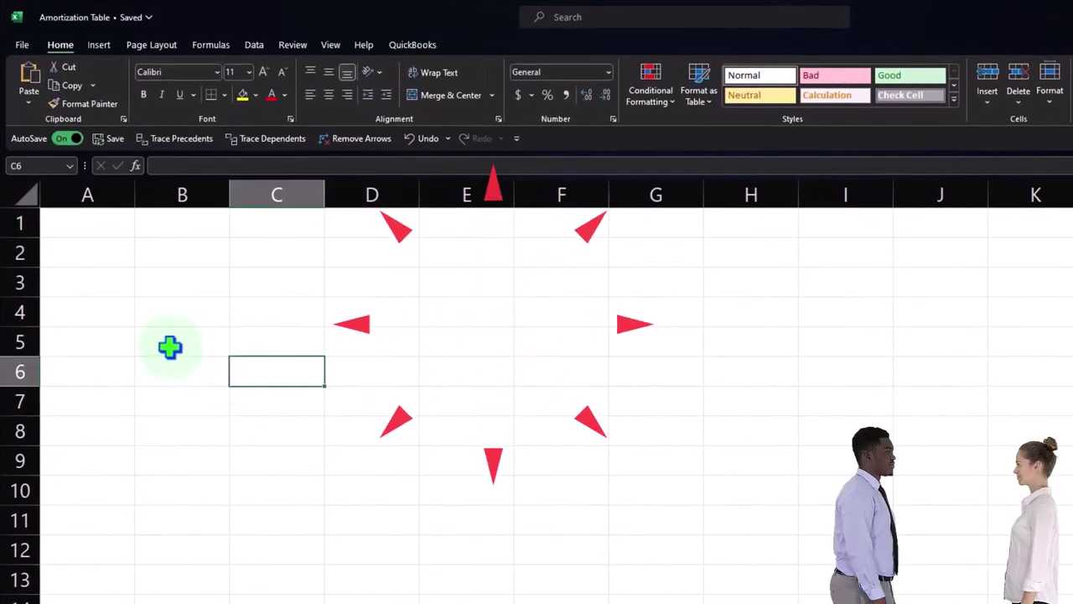
left_click(25, 195)
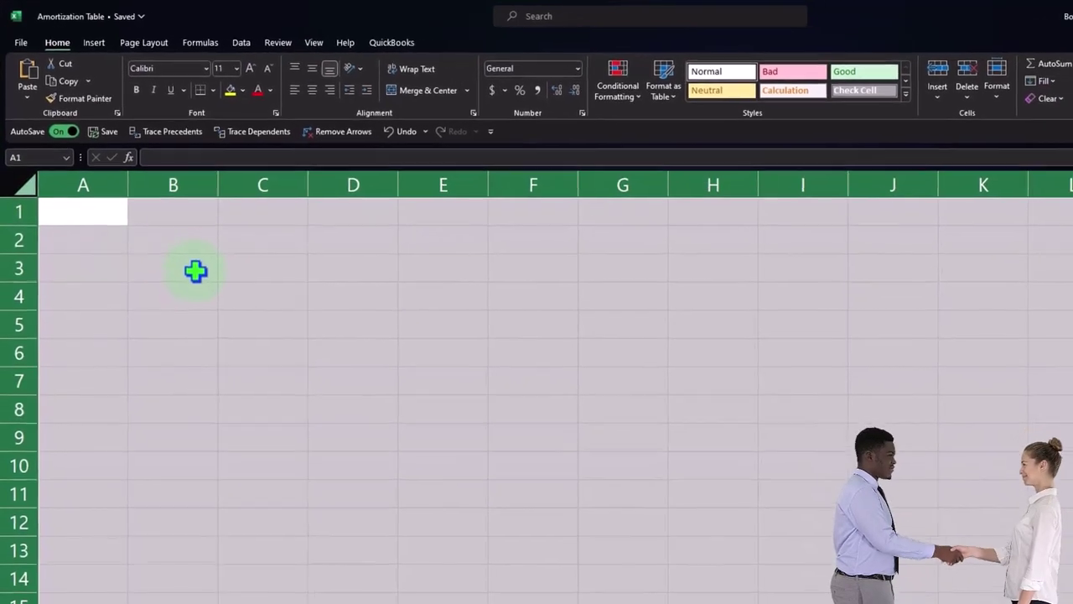
right_click(195, 269)
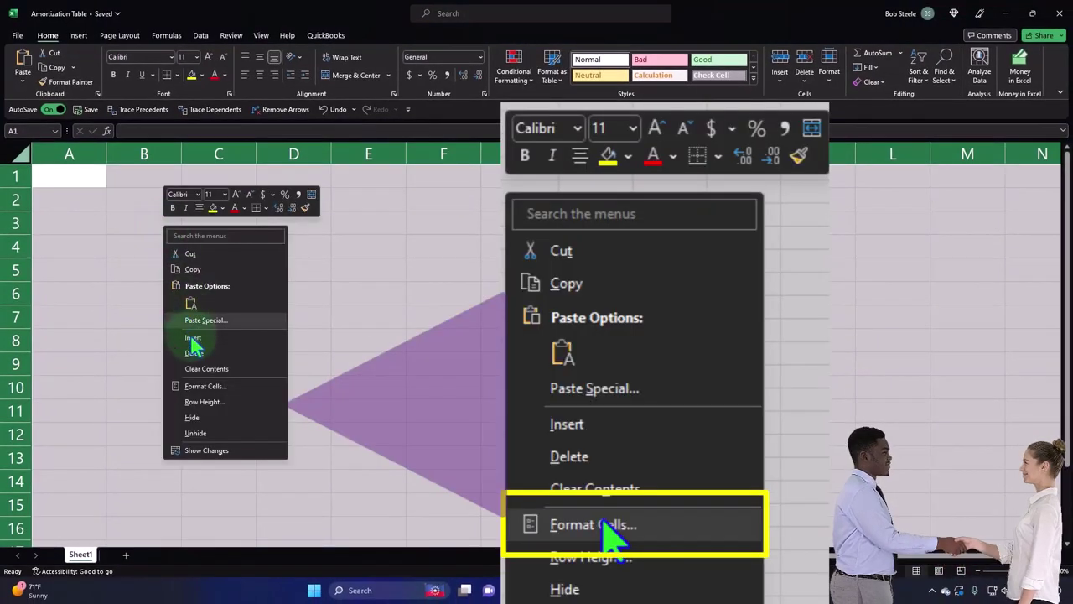
left_click(200, 387)
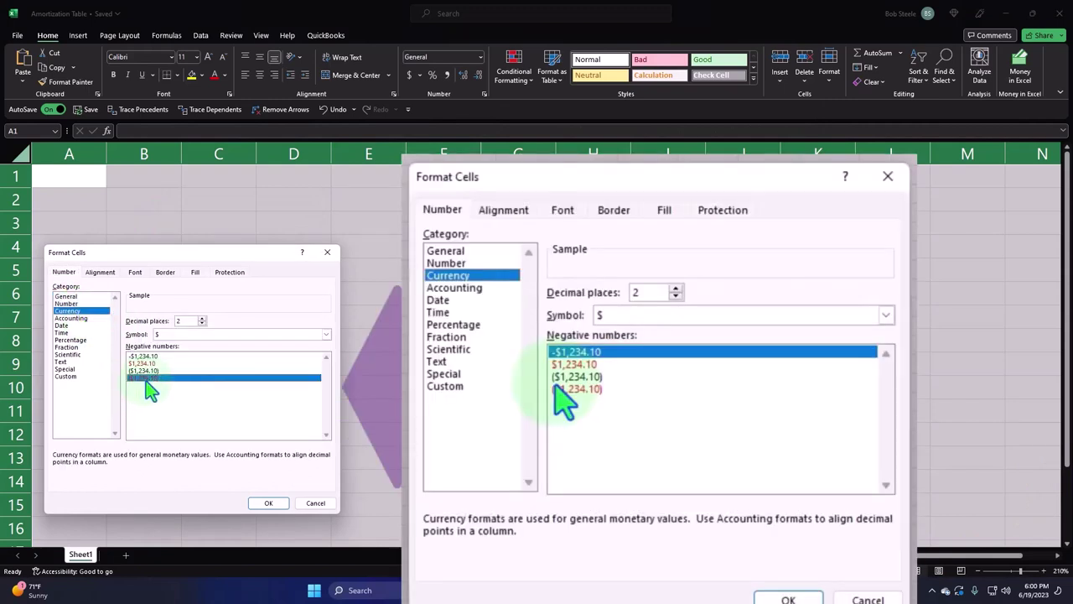
left_click(202, 336)
left_click(199, 345)
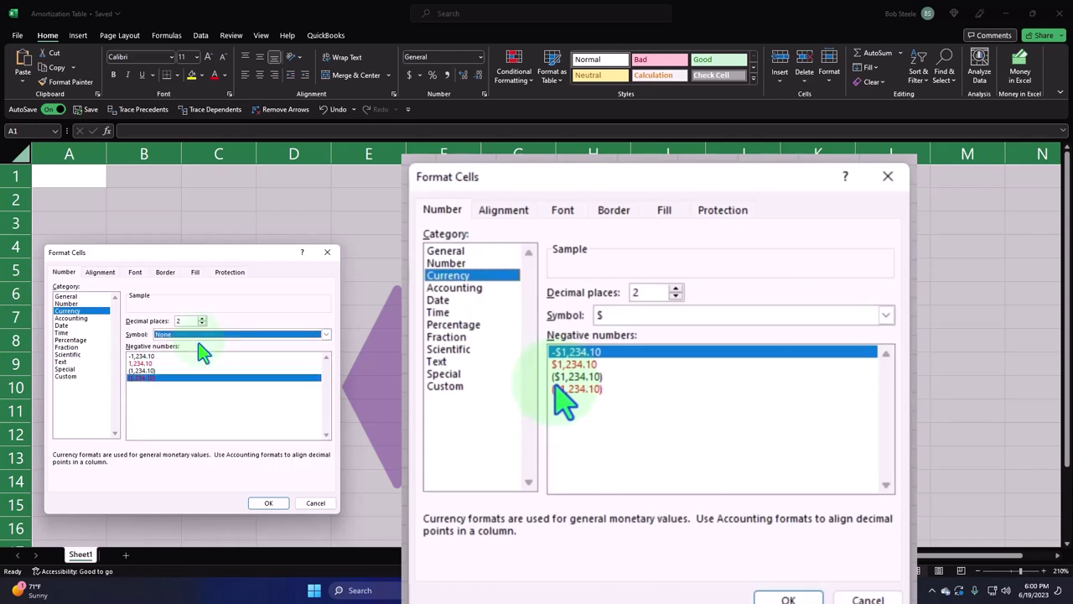
left_click(285, 503)
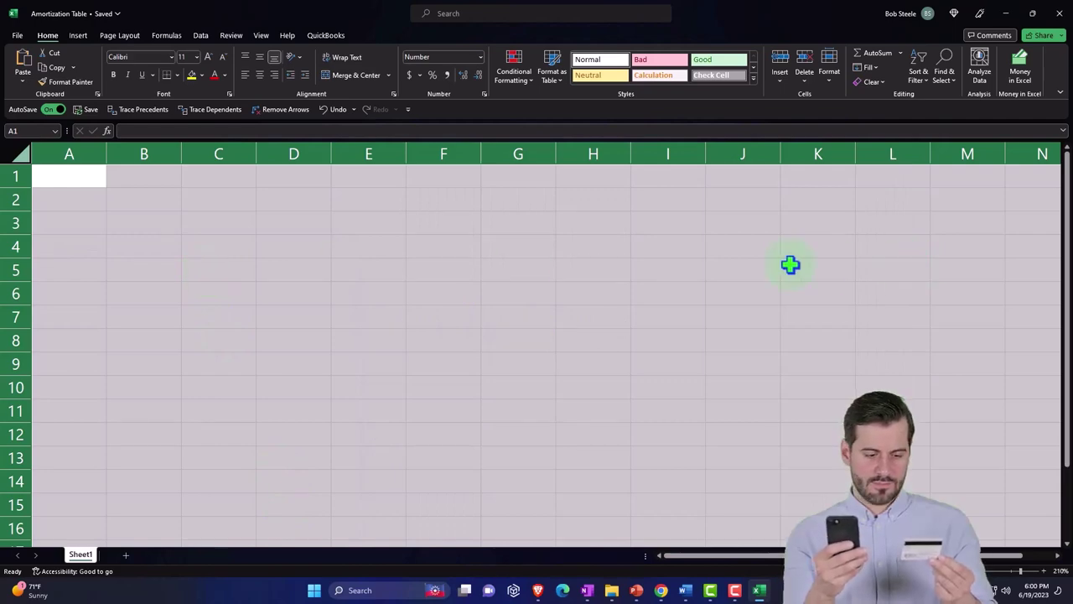
left_click(221, 266)
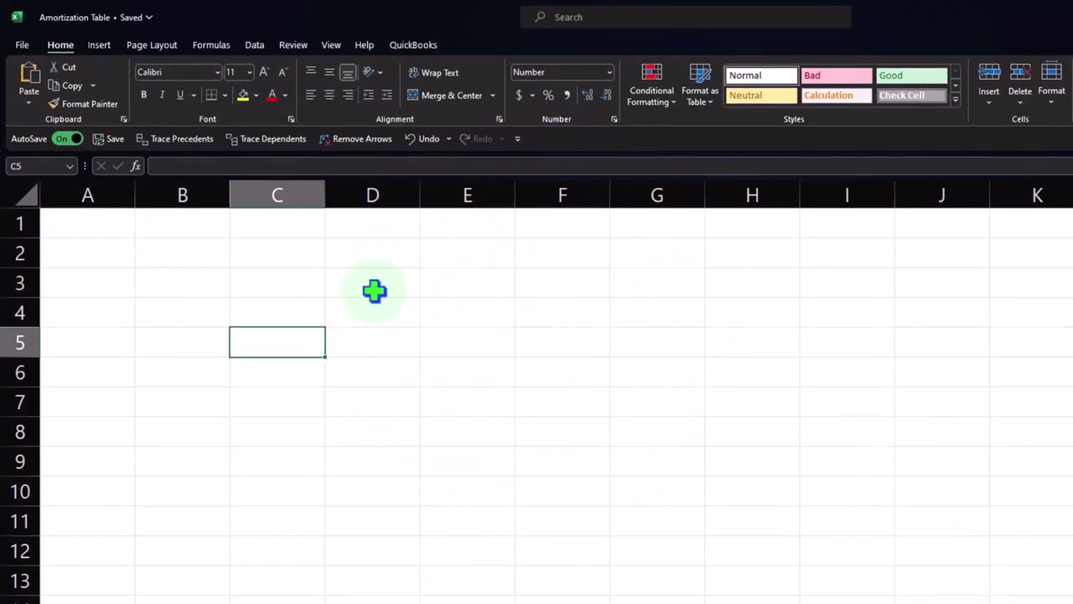
- Widen column A and enter the label Loan in cell A1
left_click(105, 226)
left_click_drag(134, 201, 180, 203)
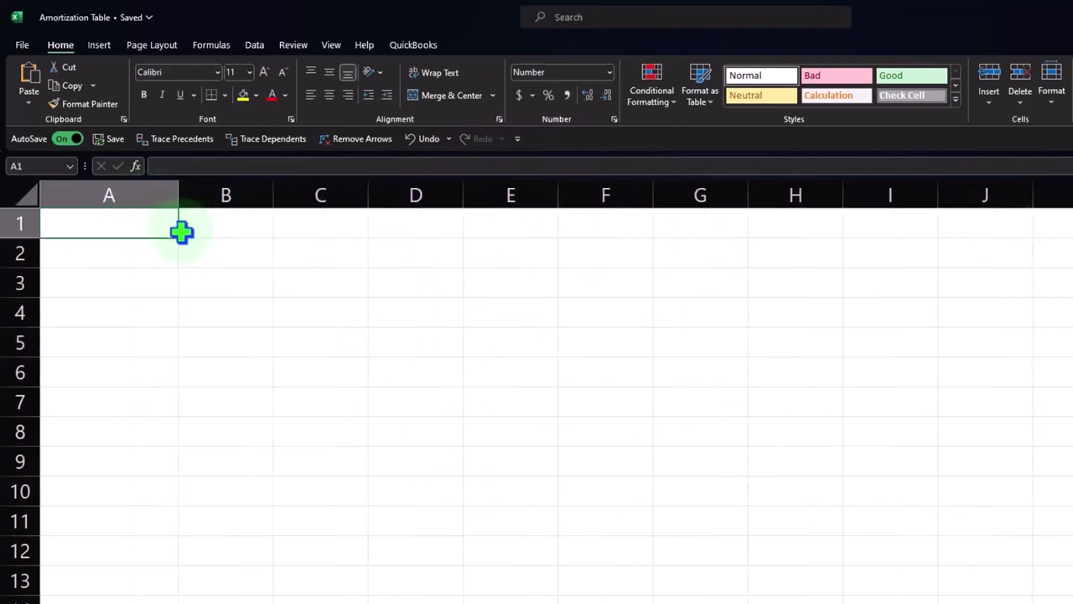
type("Loan")
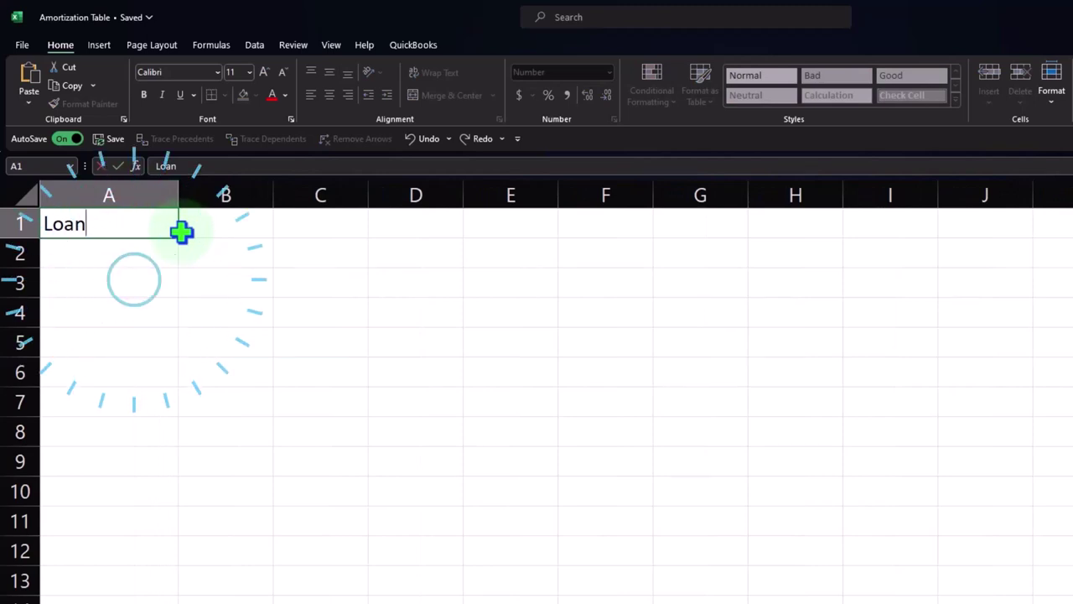
key("Tab")
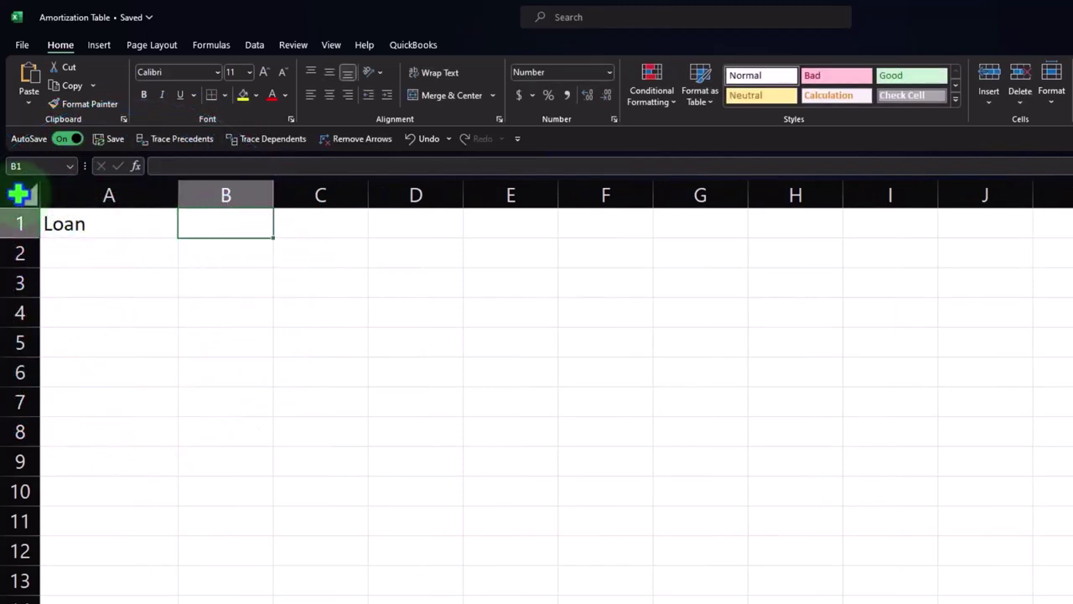
- Make all cells of the worksheet bold
left_click(19, 194)
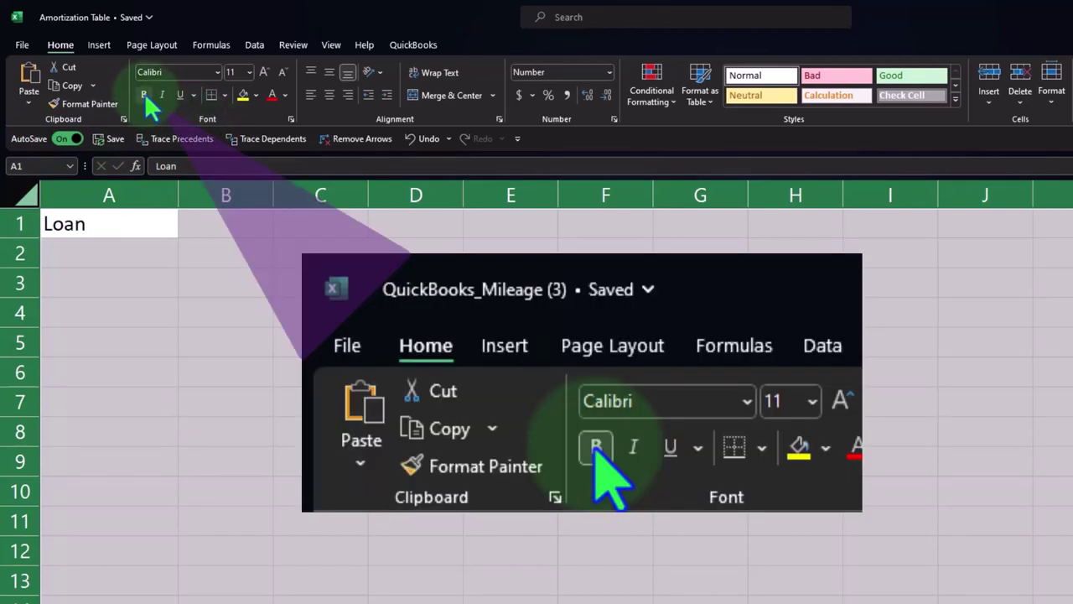
left_click(144, 94)
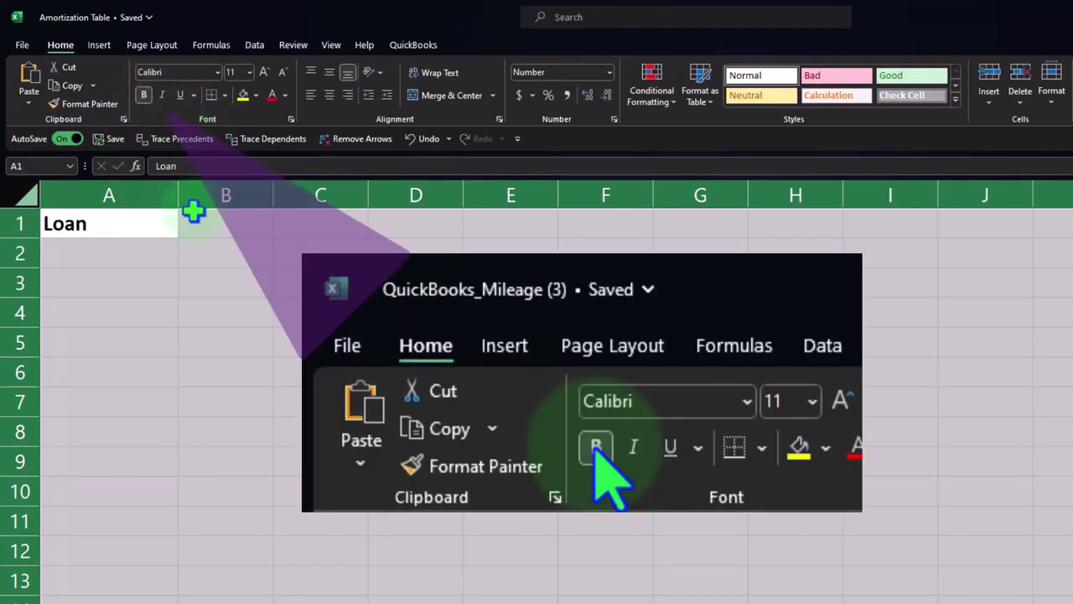
left_click(162, 222)
- Enter 72000 as the loan amount in cell B1
key("Right")
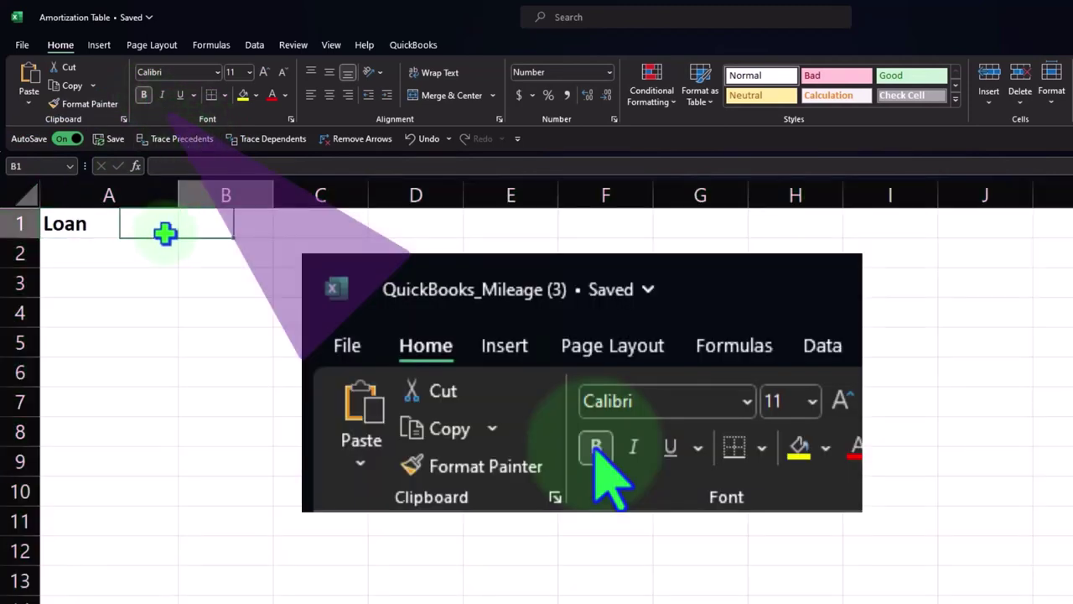
type("72000")
key("Tab")
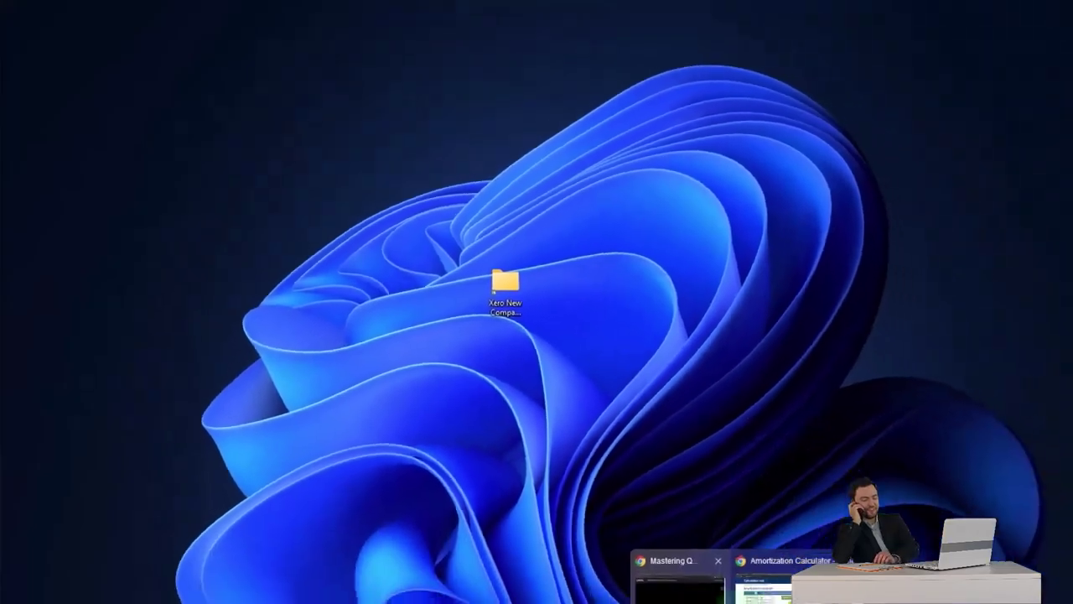
- Switch to the Xero reports in Chrome and examine the Loan Payable balance on the Balance Sheet
left_click(708, 559)
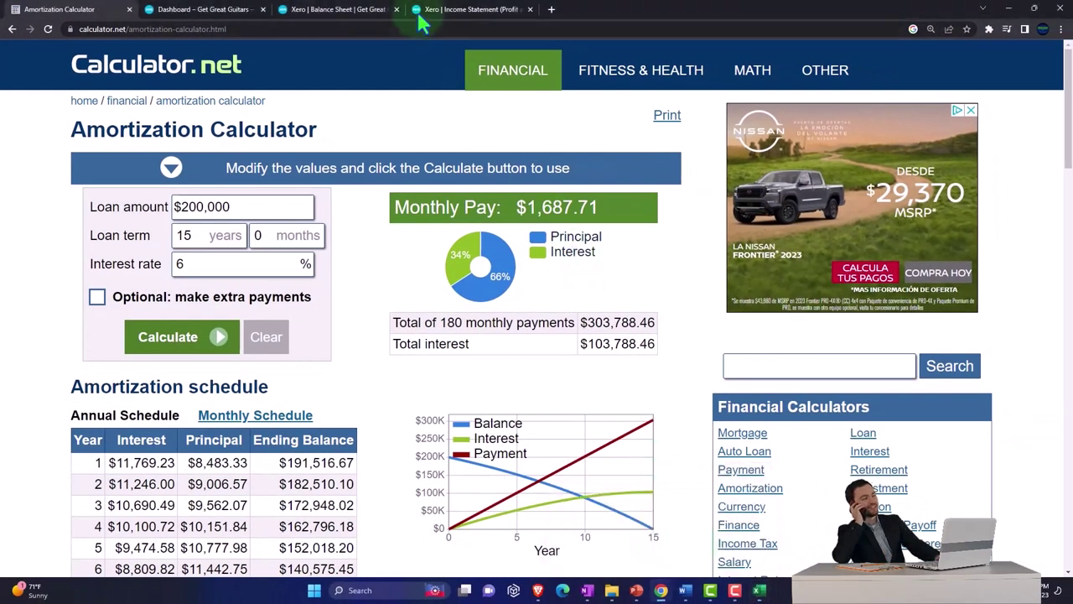
left_click(421, 10)
scroll(527, 308, "down", 4)
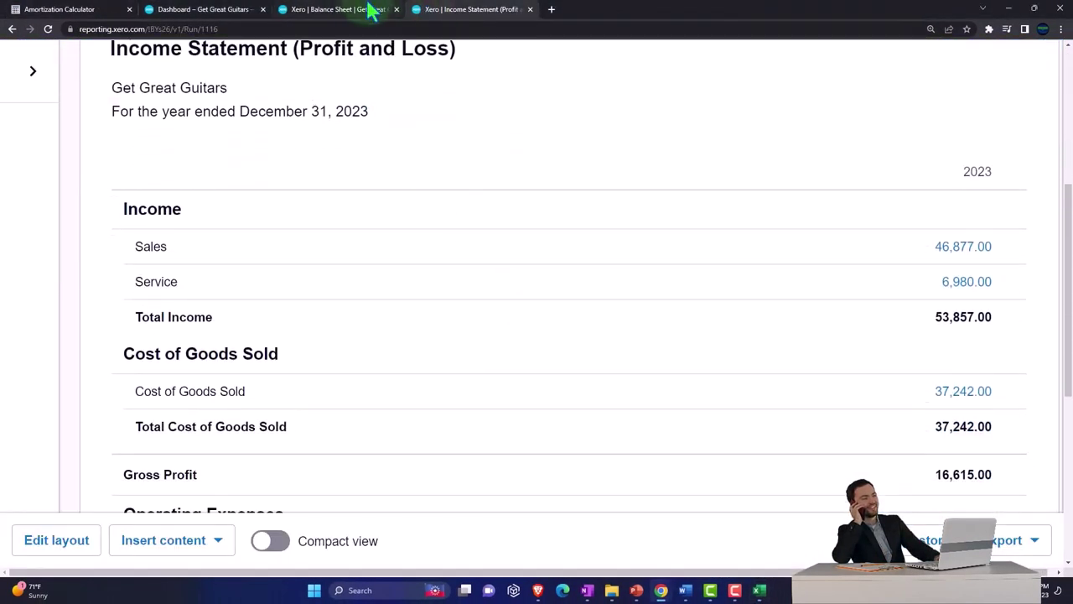
left_click(373, 10)
scroll(584, 409, "down", 1)
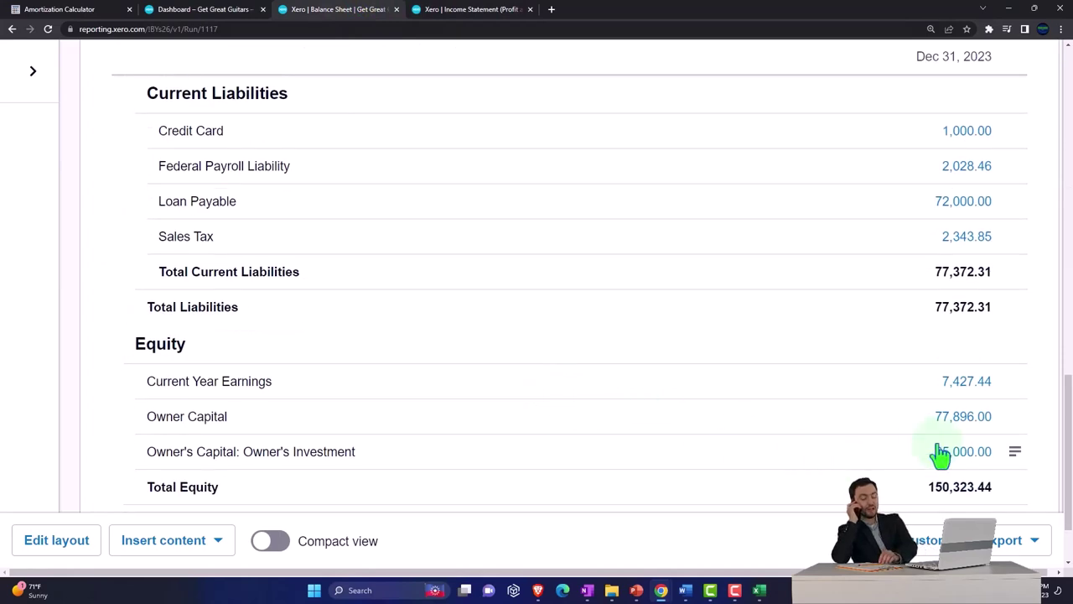
scroll(914, 453, "up", 2)
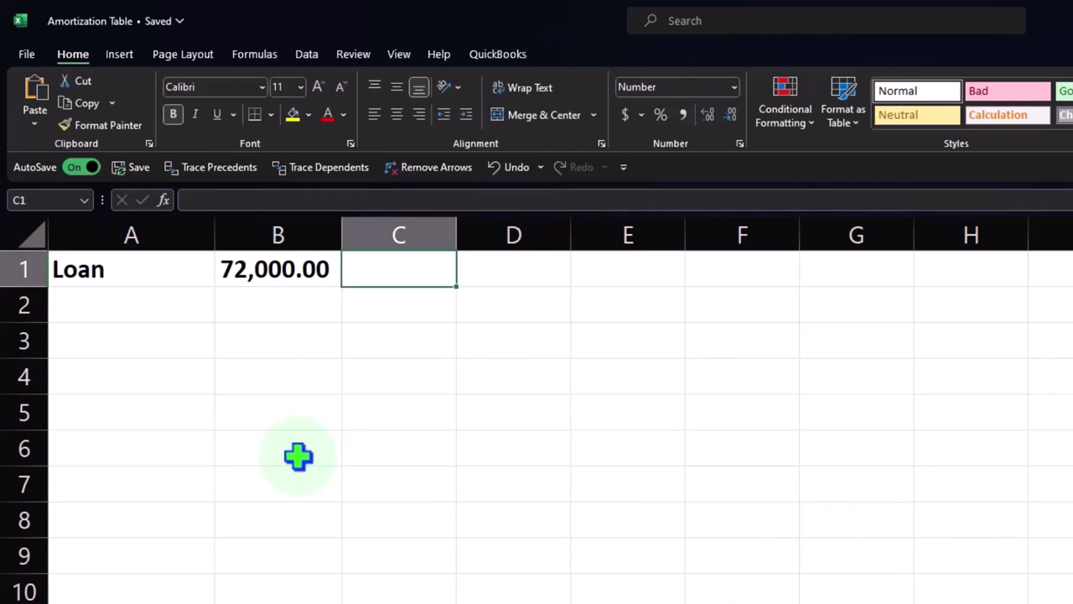
- Back in the Excel workbook, enter the label Year in A2 and the loan term 5 in B2
key("Down")
key("Left")
key("Left")
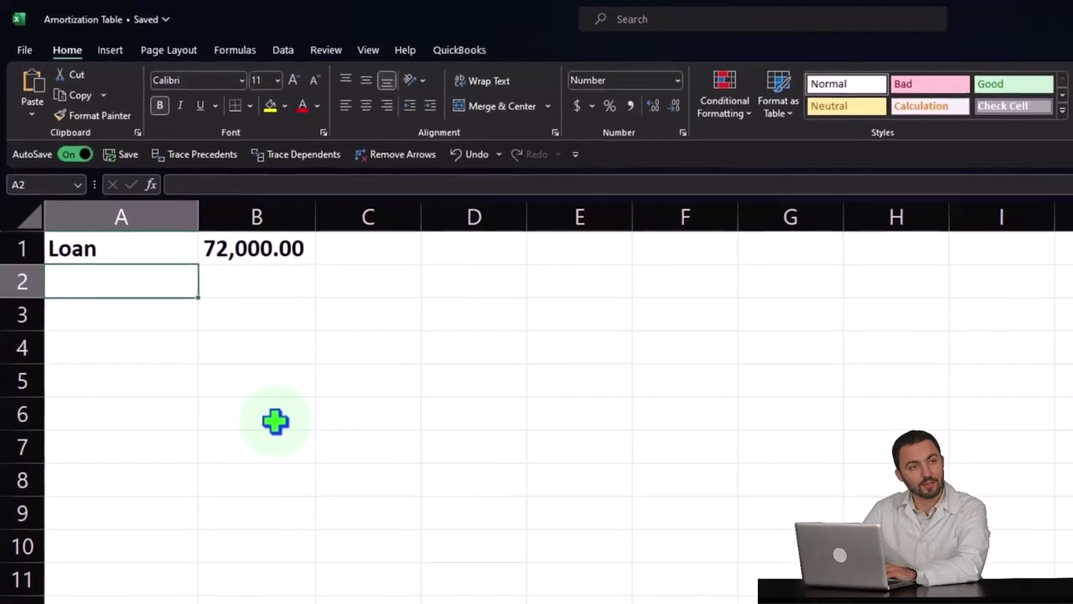
type("Year")
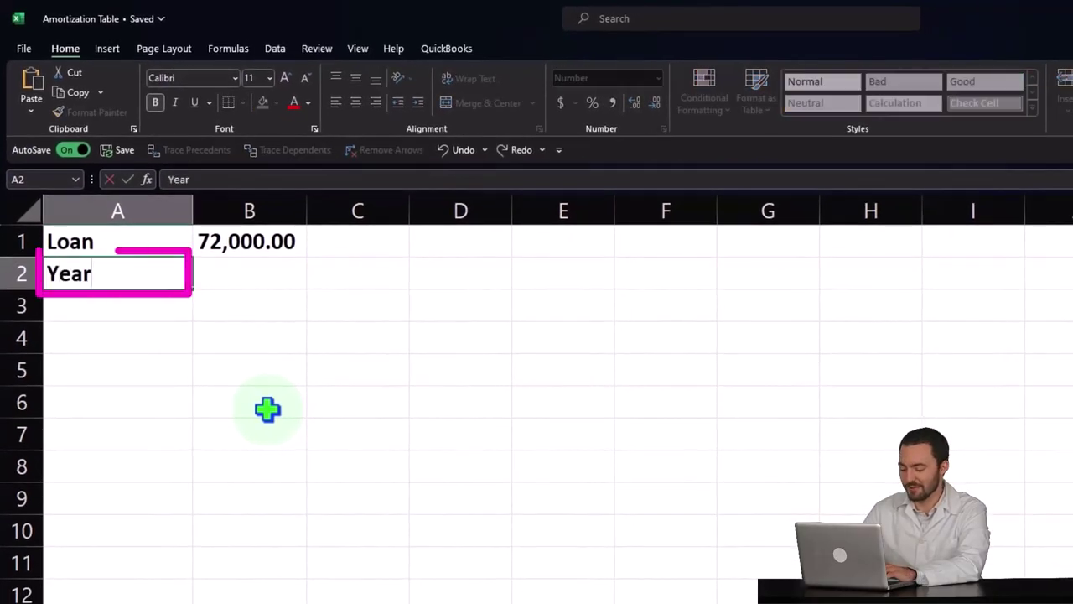
key("Tab")
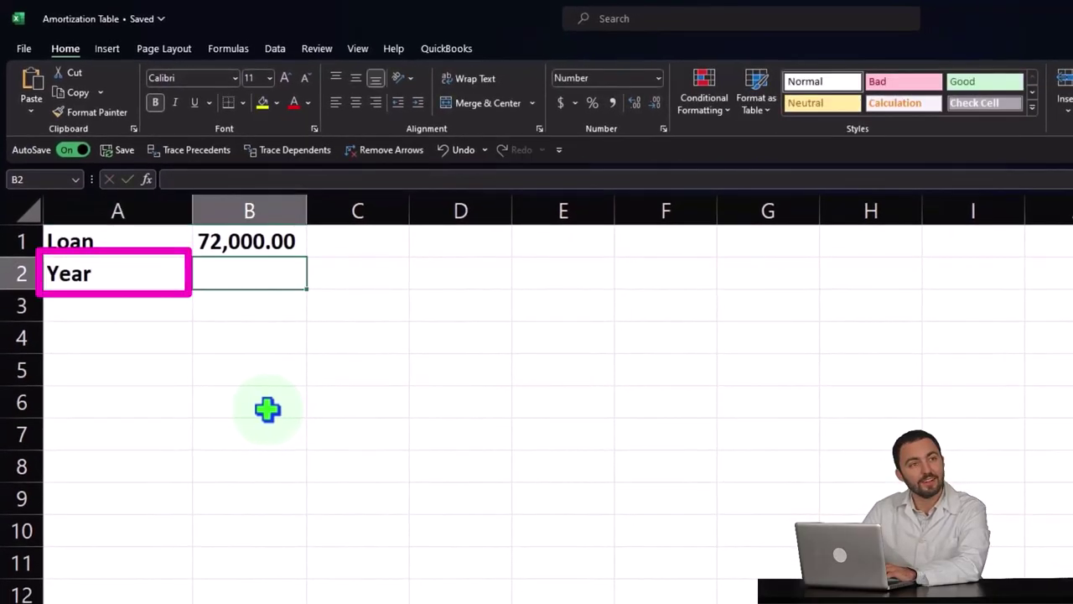
type("5")
key("Return")
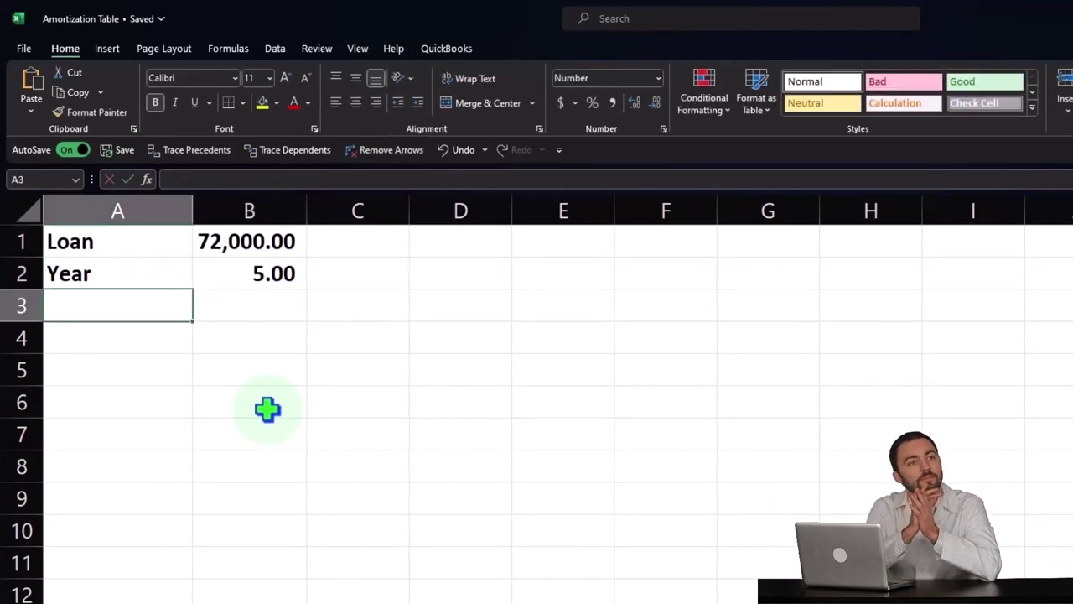
- Enter the label Months in A3 and calculate the number of months in B3 with =B2*12
type("Months")
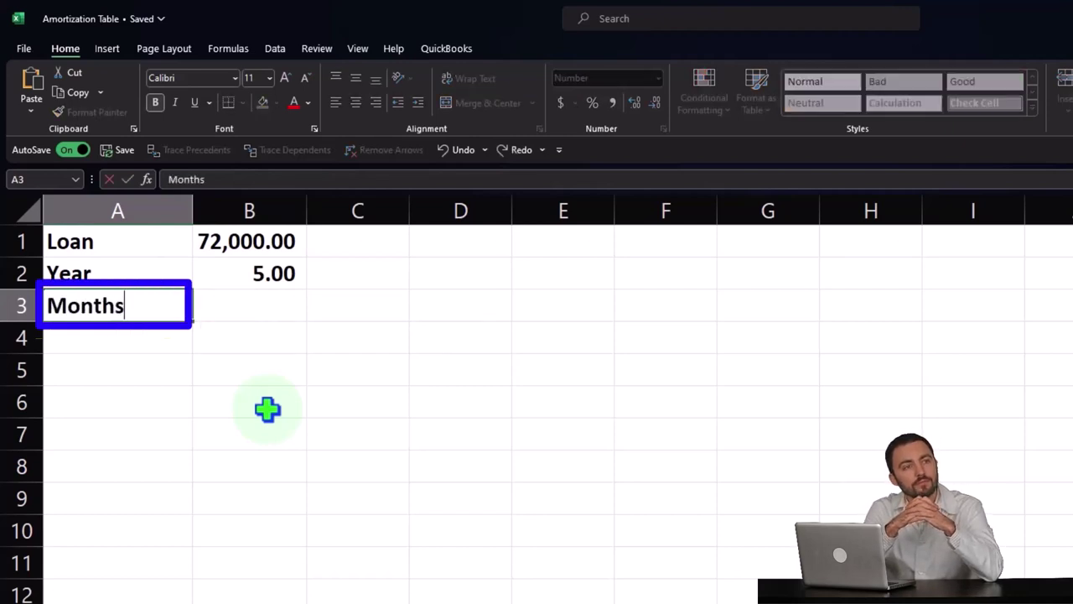
key("Tab")
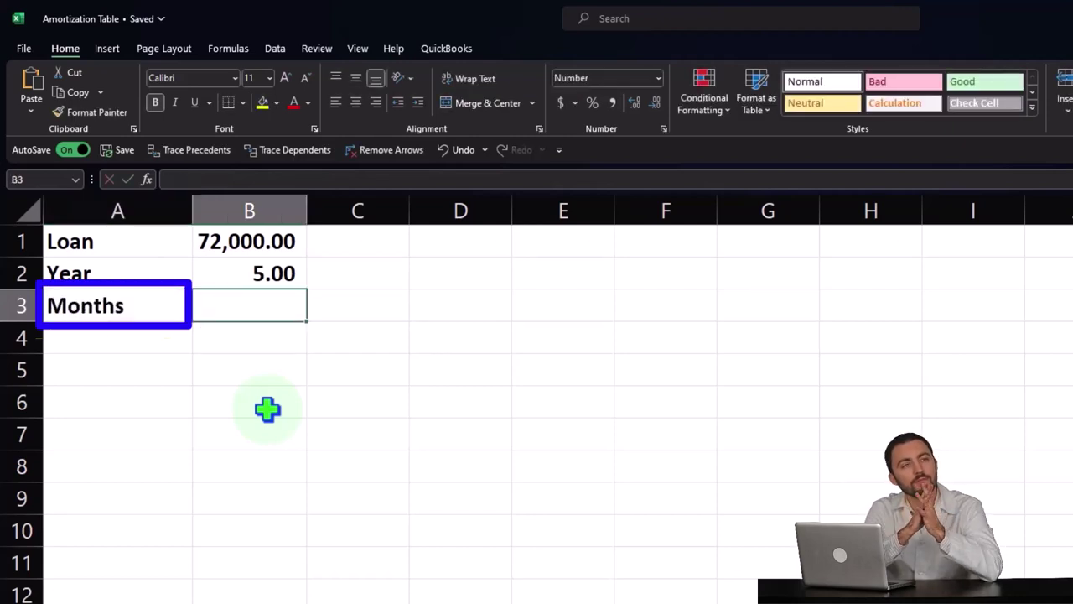
type("=")
key("Up")
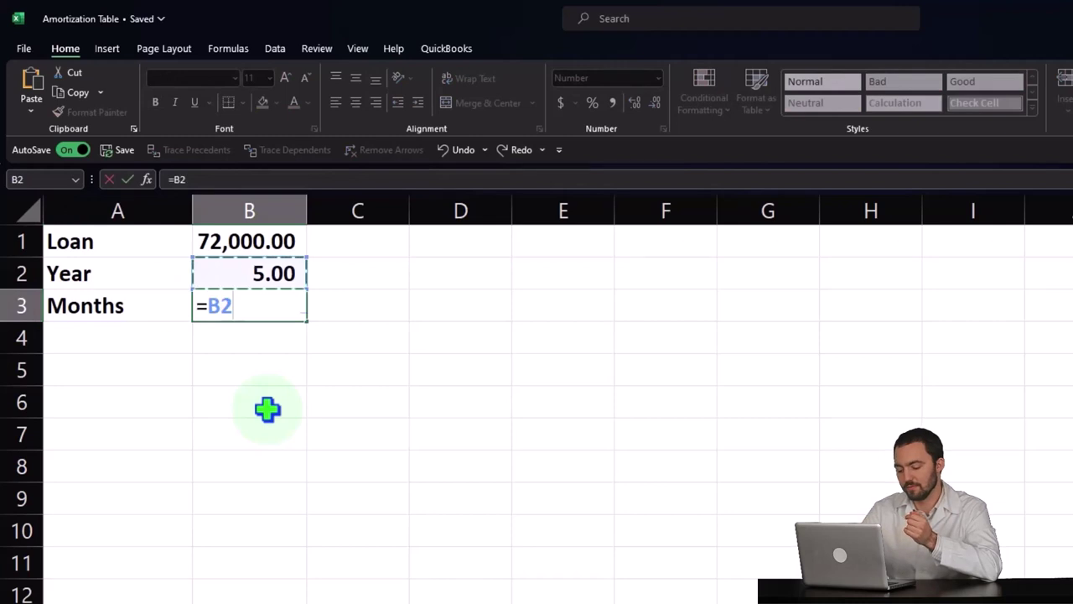
type("*")
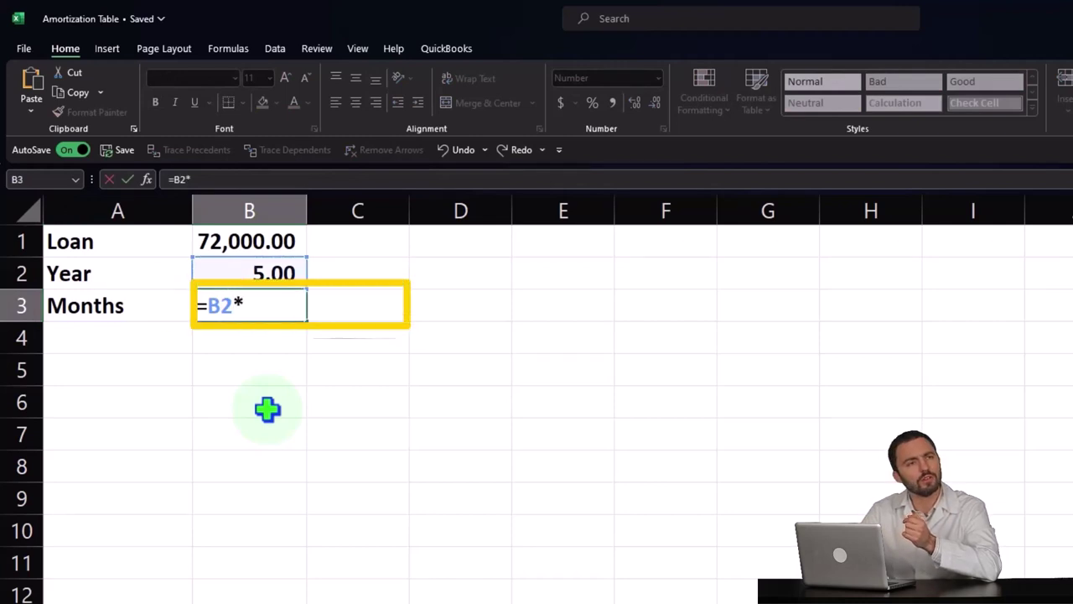
type("12")
key("Return")
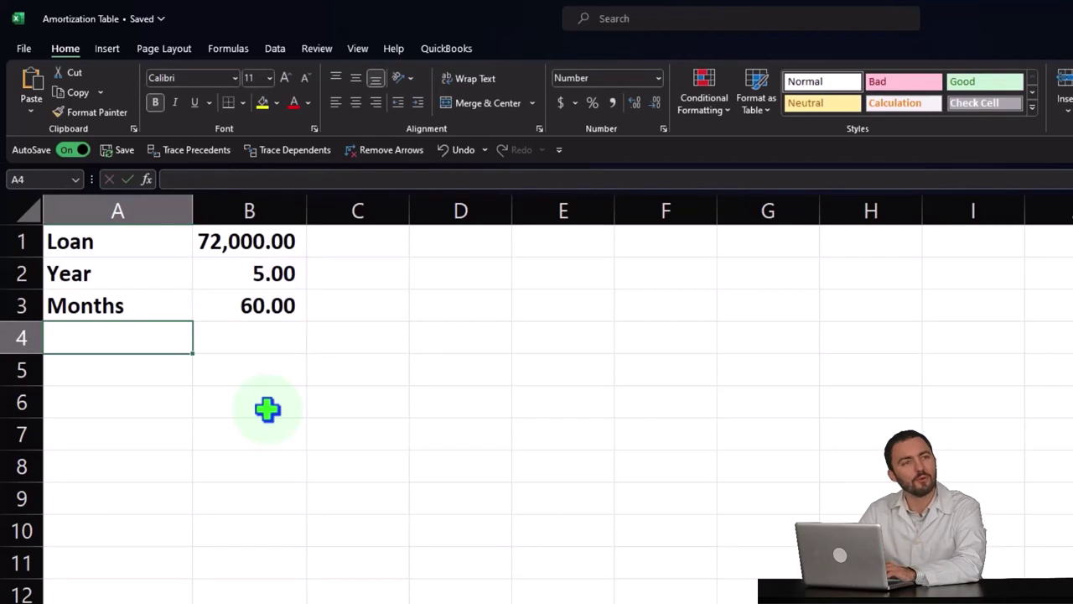
- Enter the label Rate year in A4 and the yearly interest rate .05 in B4
type("Rat")
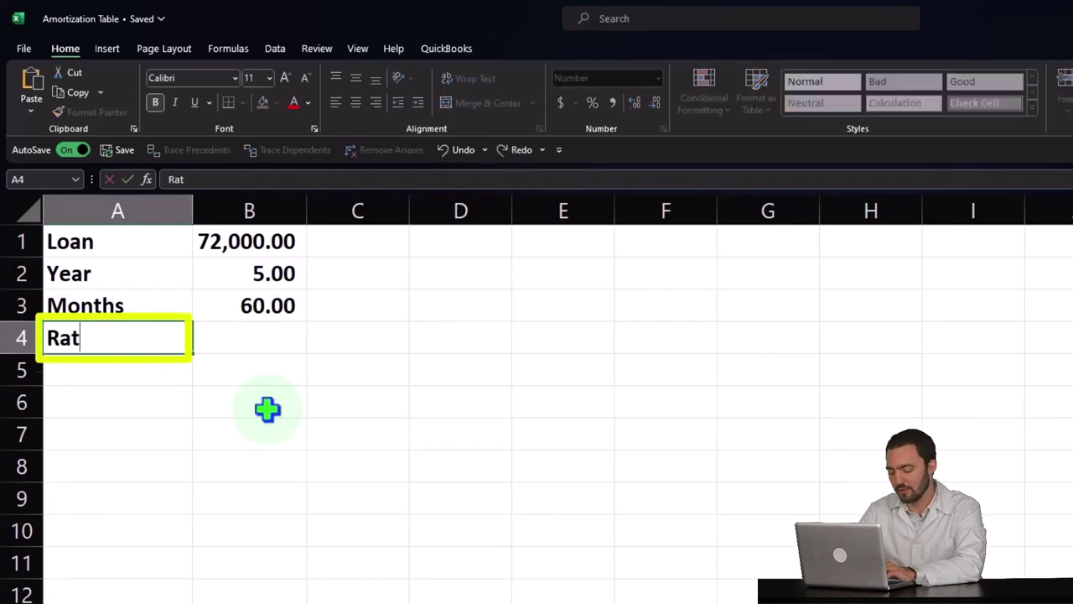
type("e year")
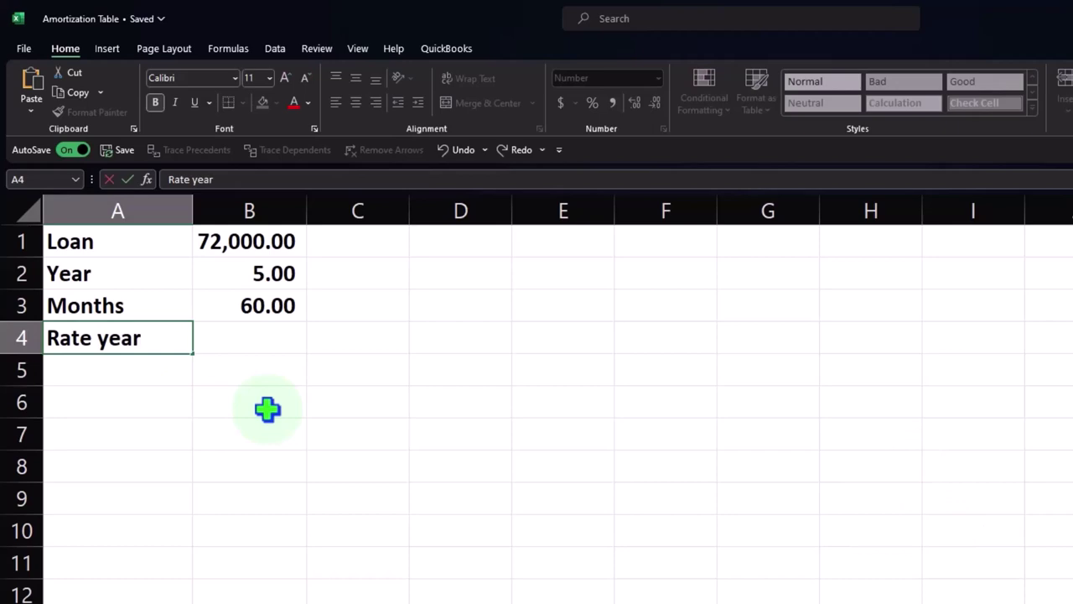
key("Tab")
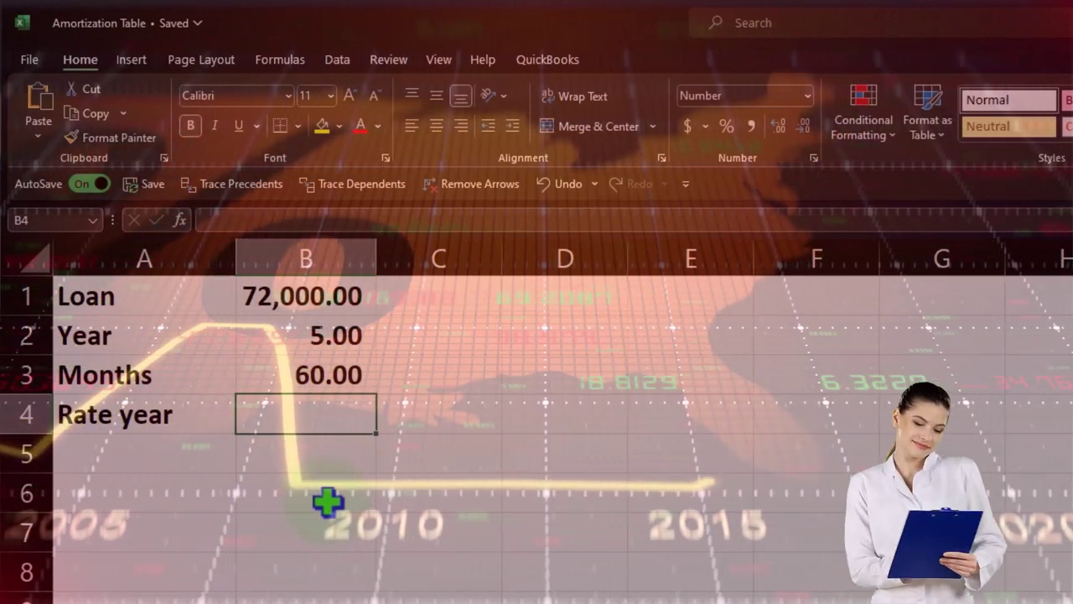
type(".05")
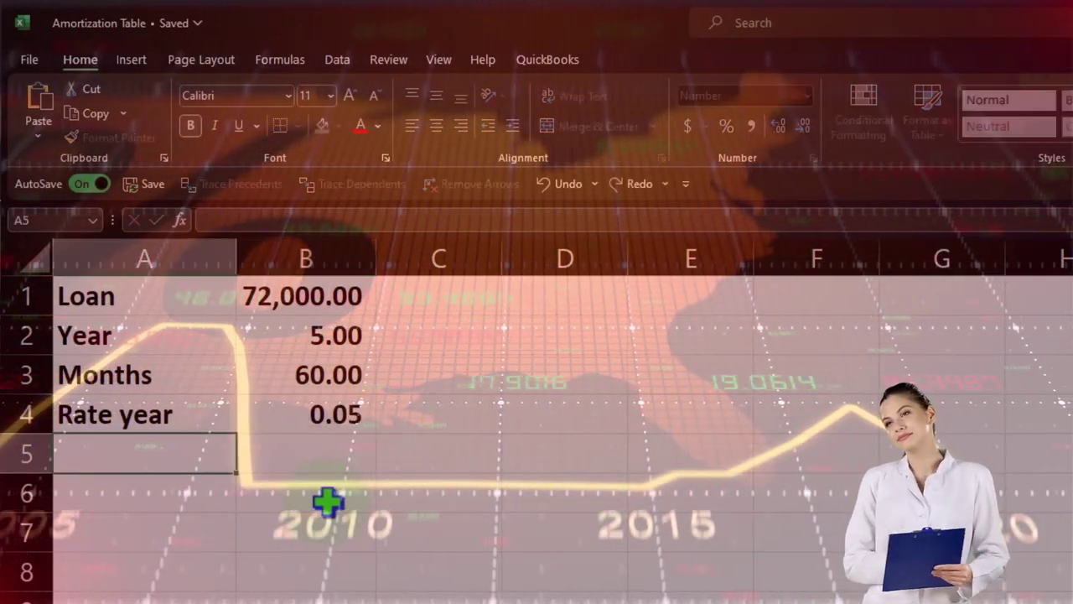
- Format the yearly interest rate in B4 as a percentage
key("Up")
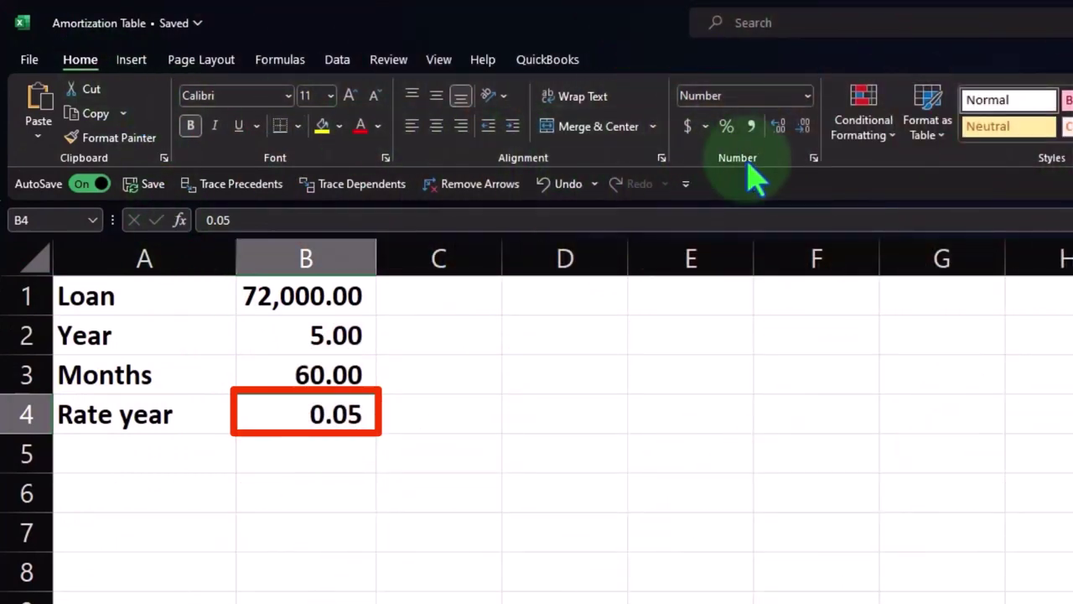
left_click(726, 126)
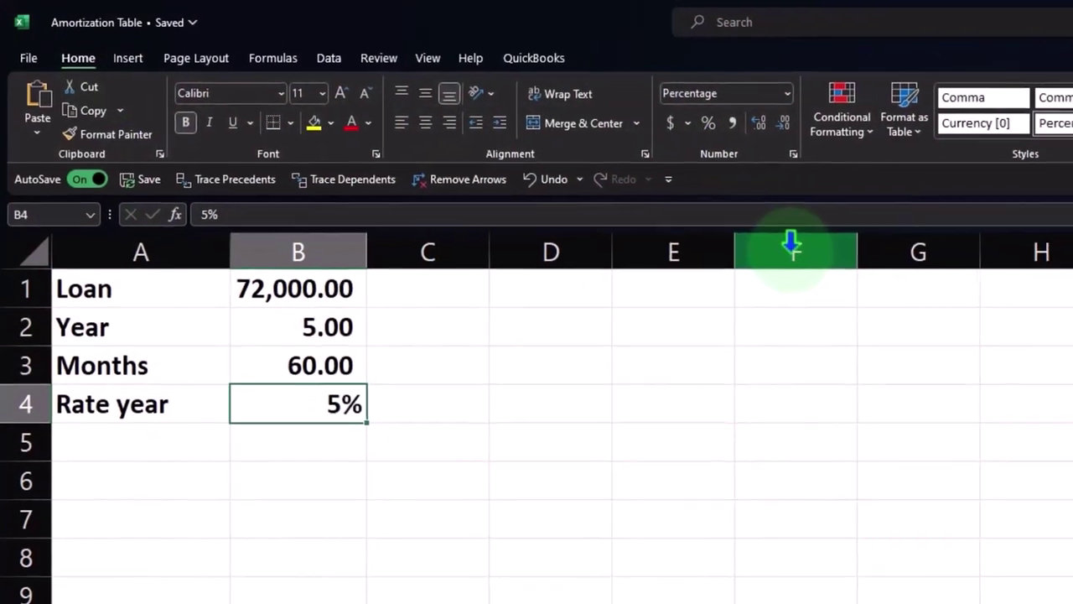
key("Return")
- Enter the label Rate month in A5, below the Rate year label
key("Left")
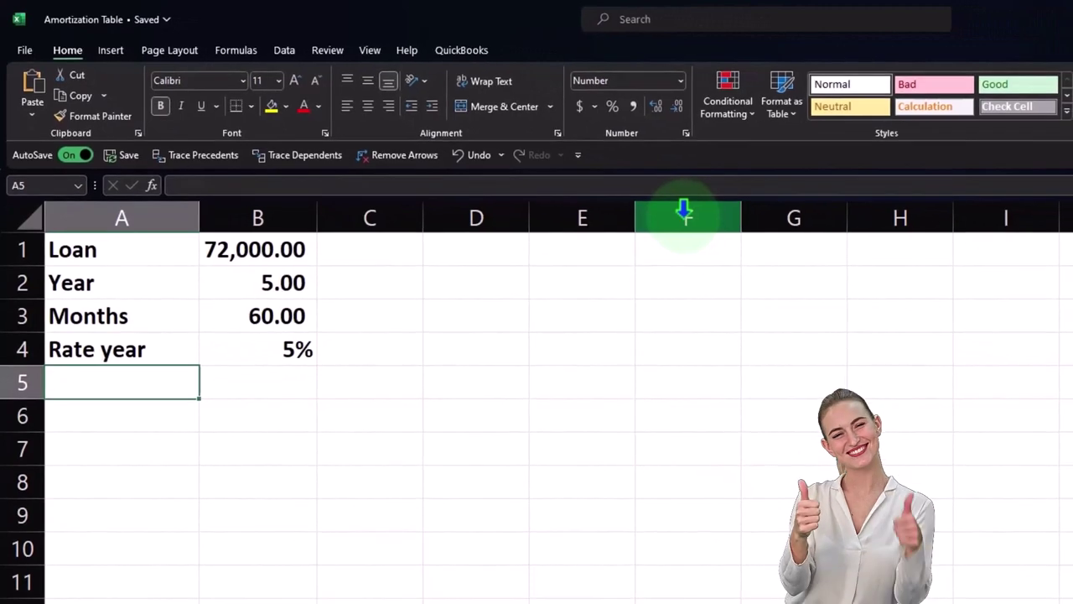
type("Rate")
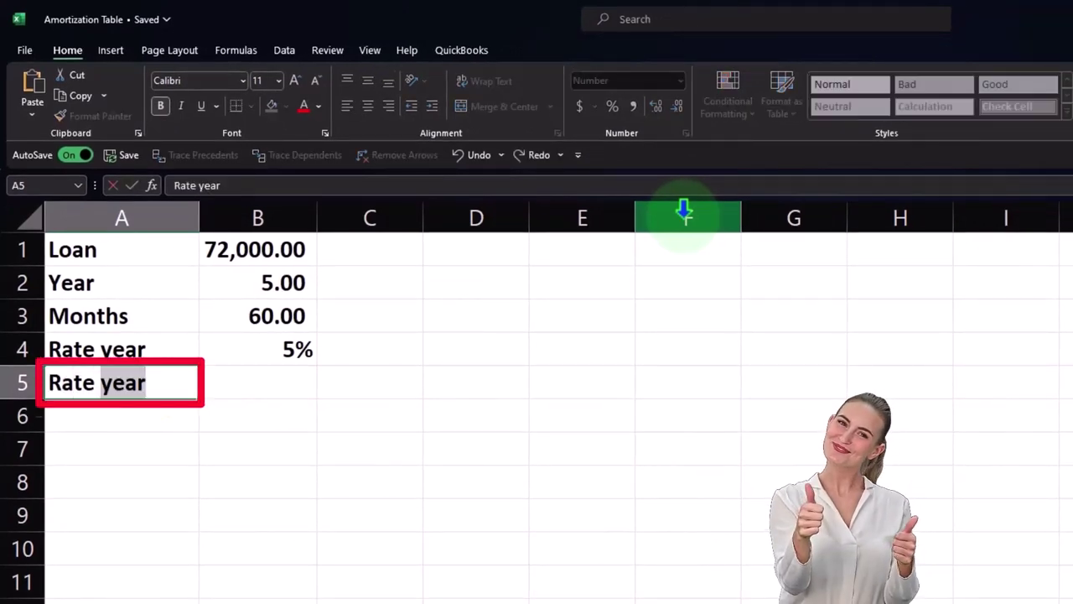
type(" mon")
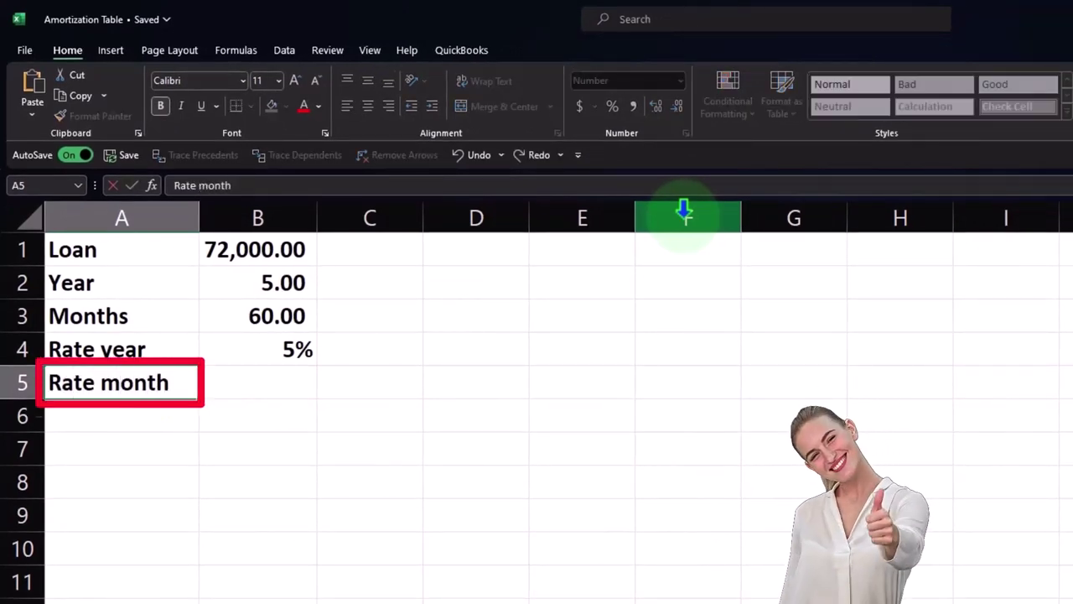
type("th")
key("Tab")
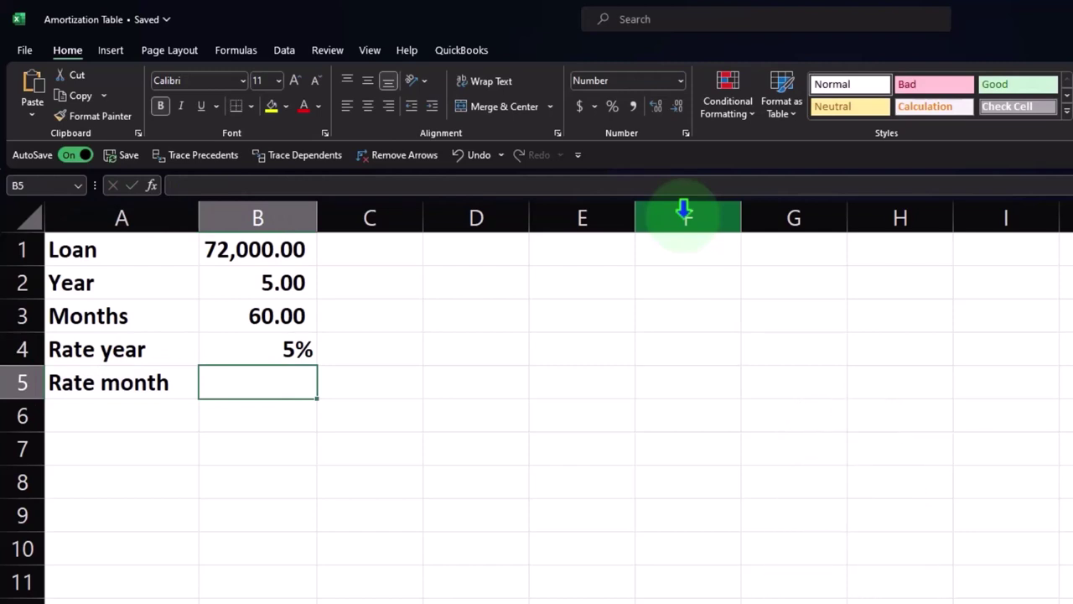
- Calculate the monthly interest rate in B5 by dividing the yearly rate by twelve with =B4/12
key("Up")
key("Up")
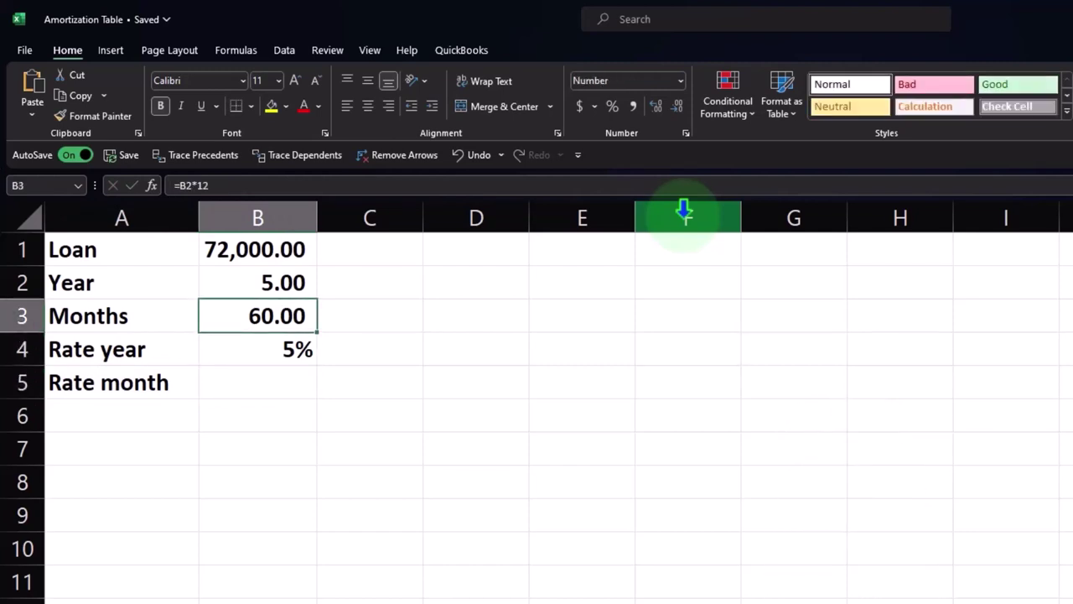
key("Down")
key("Down")
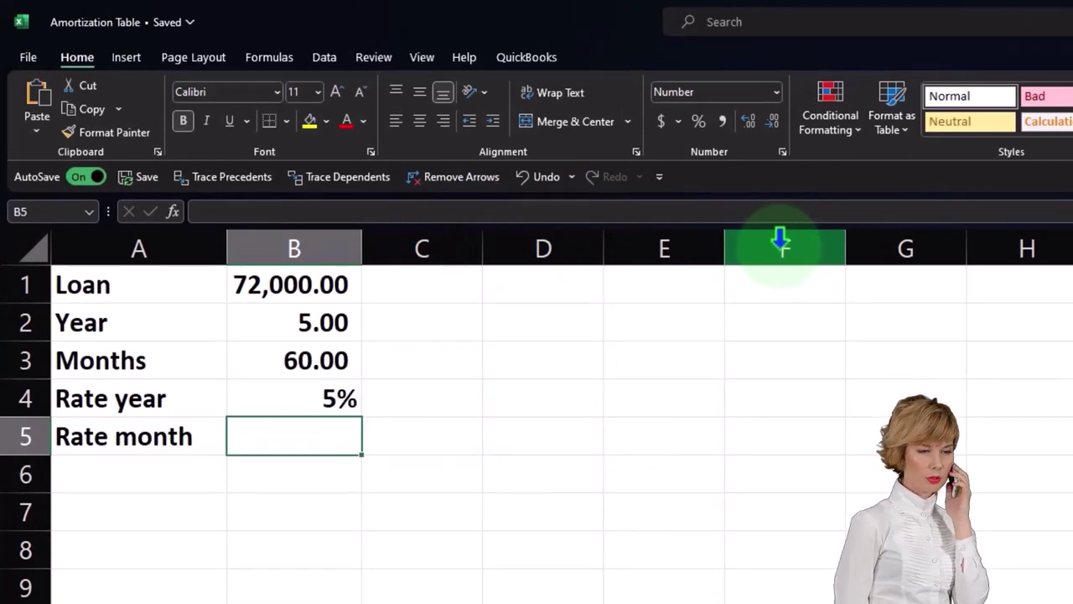
type("=")
key("Up")
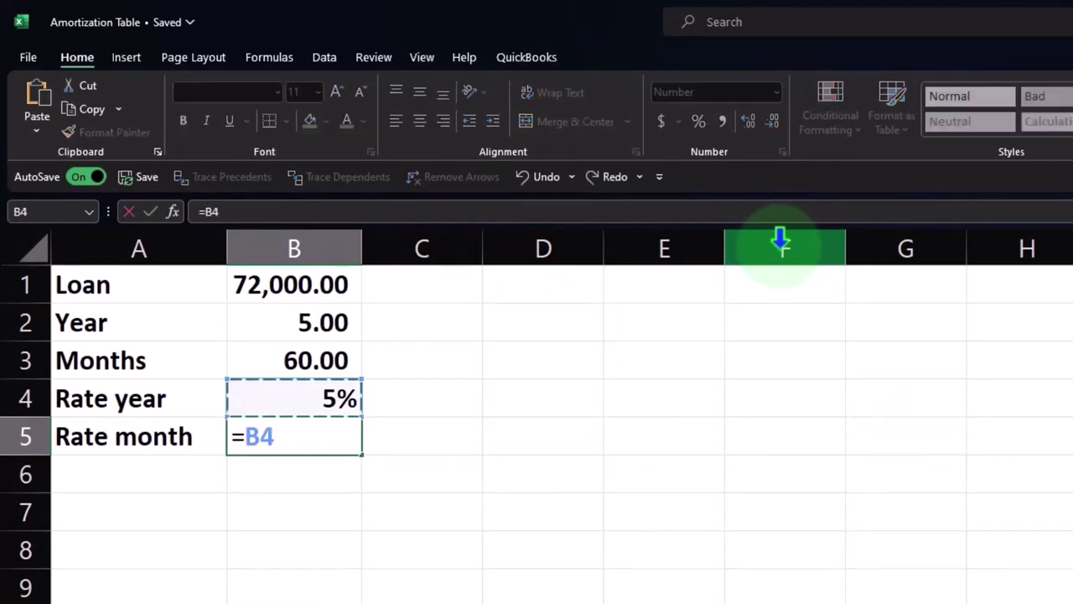
type("/")
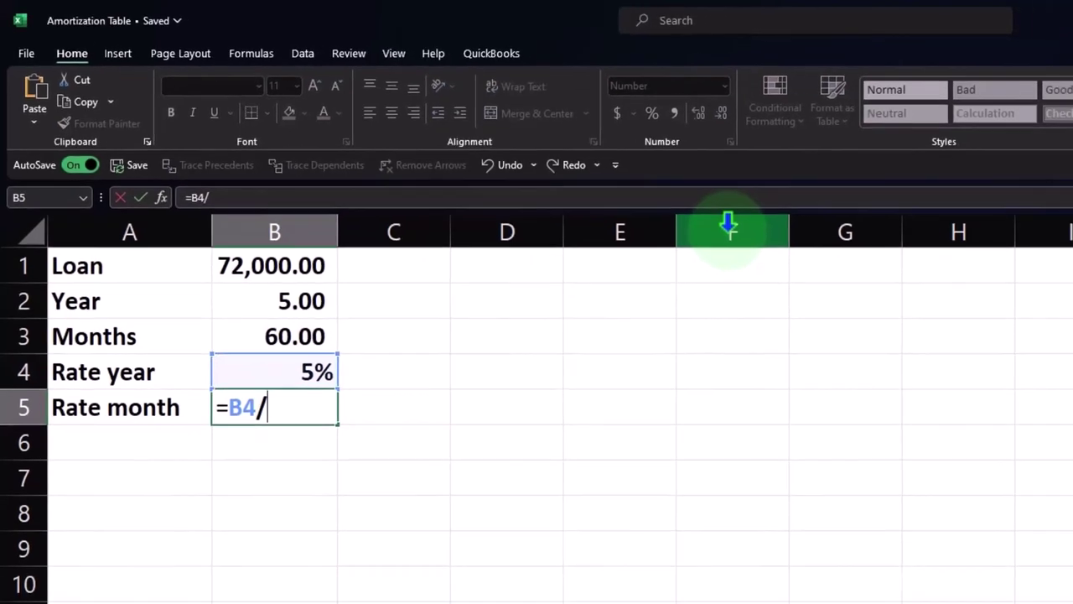
type("12")
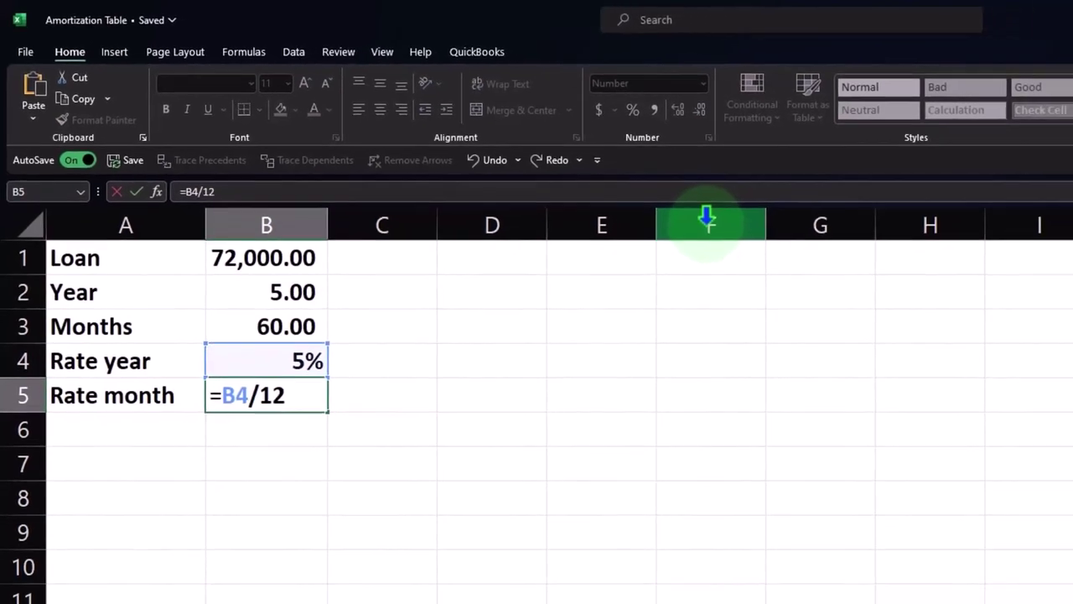
key("Return")
- Format the monthly rate in B5 as a percentage with five decimal places
key("Up")
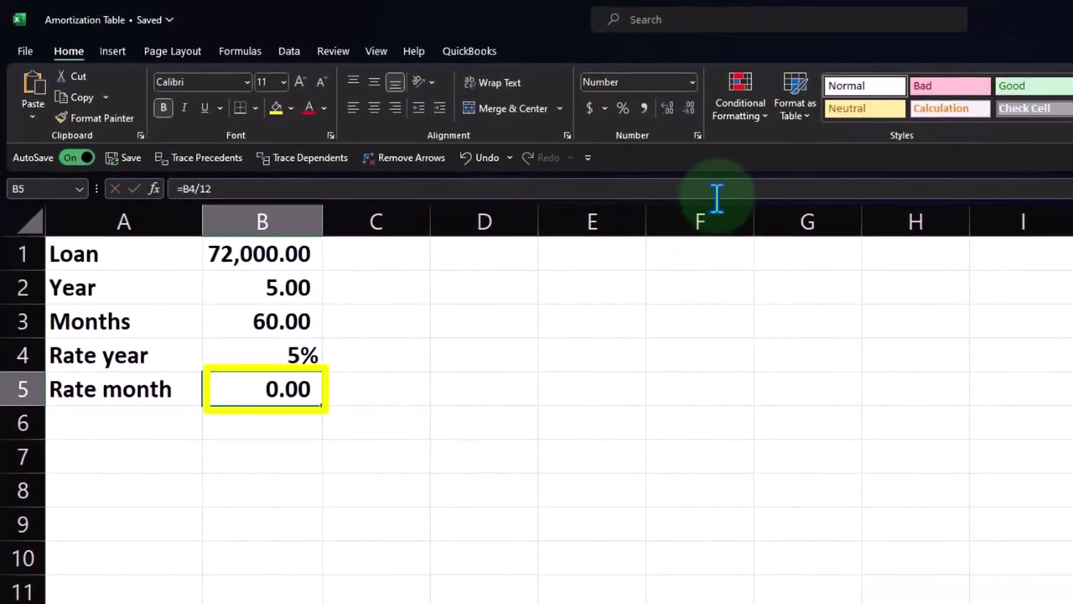
left_click(621, 109)
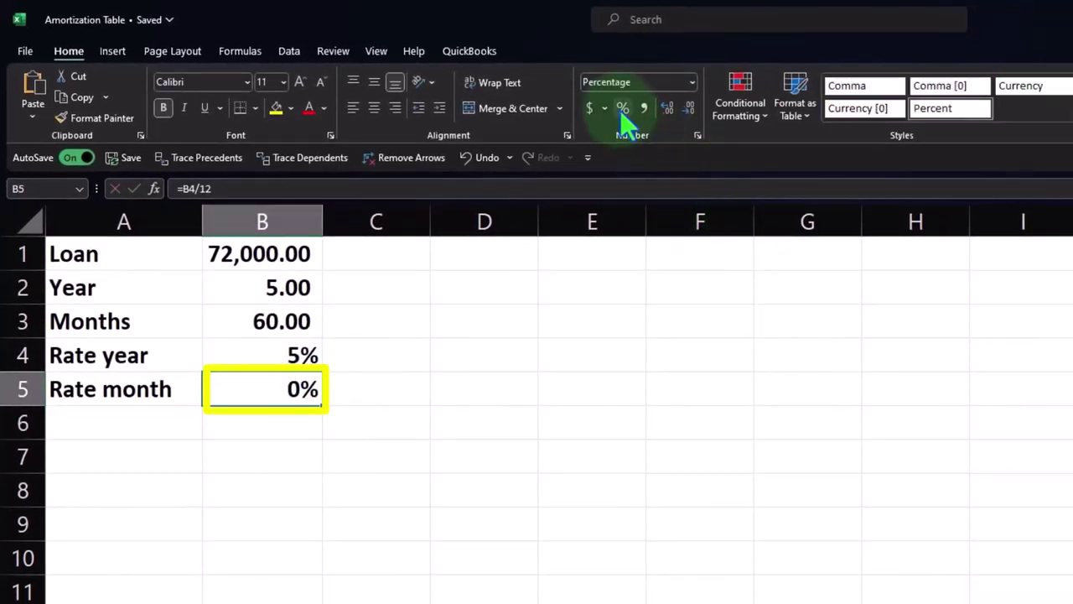
left_click(666, 107)
left_click(666, 107)
left_click(666, 108)
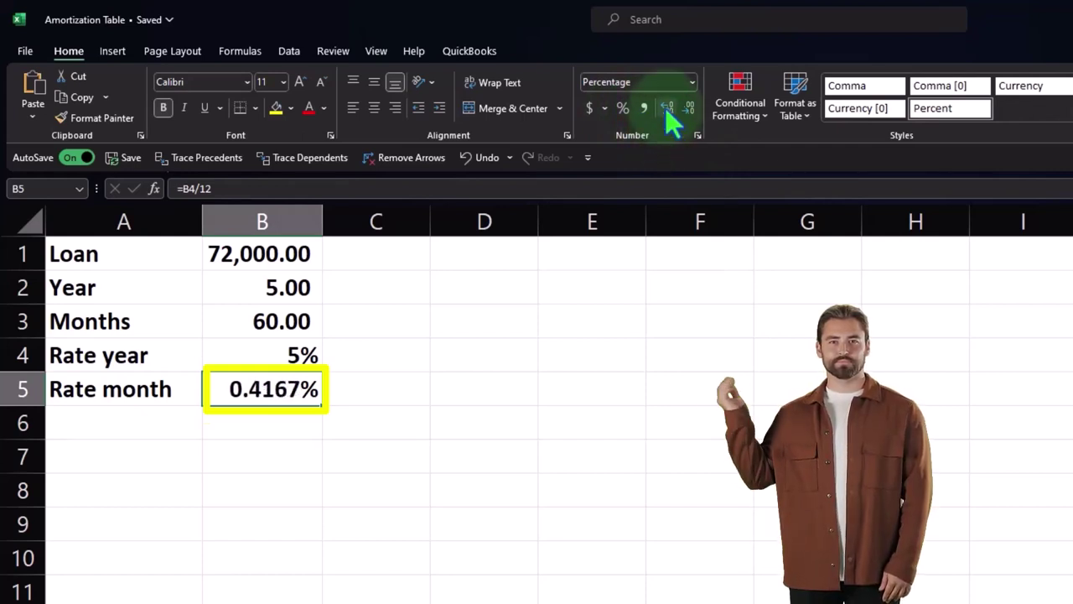
left_click(666, 107)
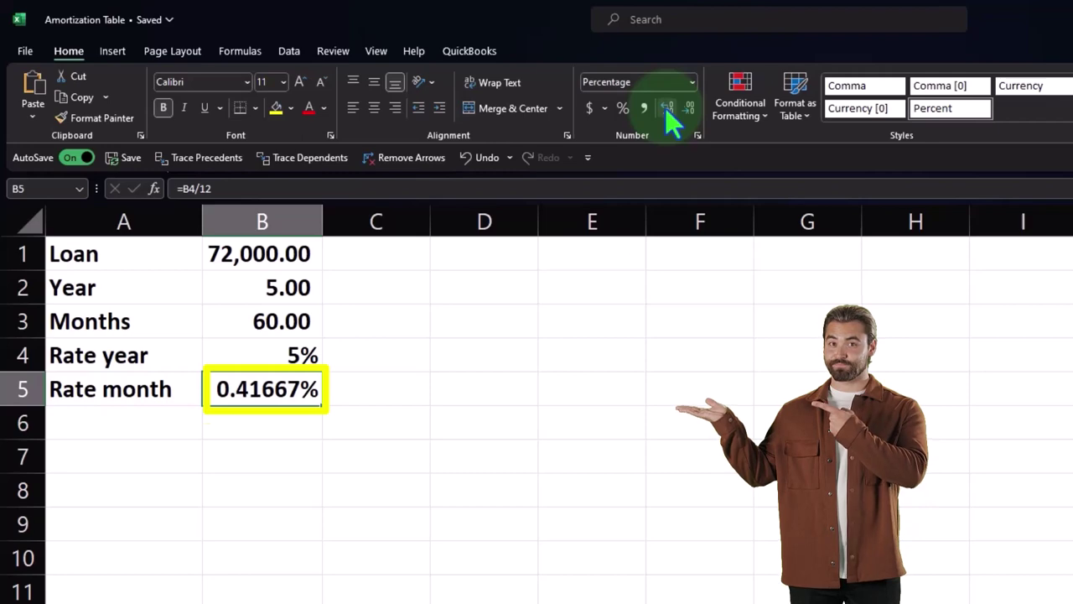
- Enter the label Payment in A6, below the Rate month label
left_click(146, 426)
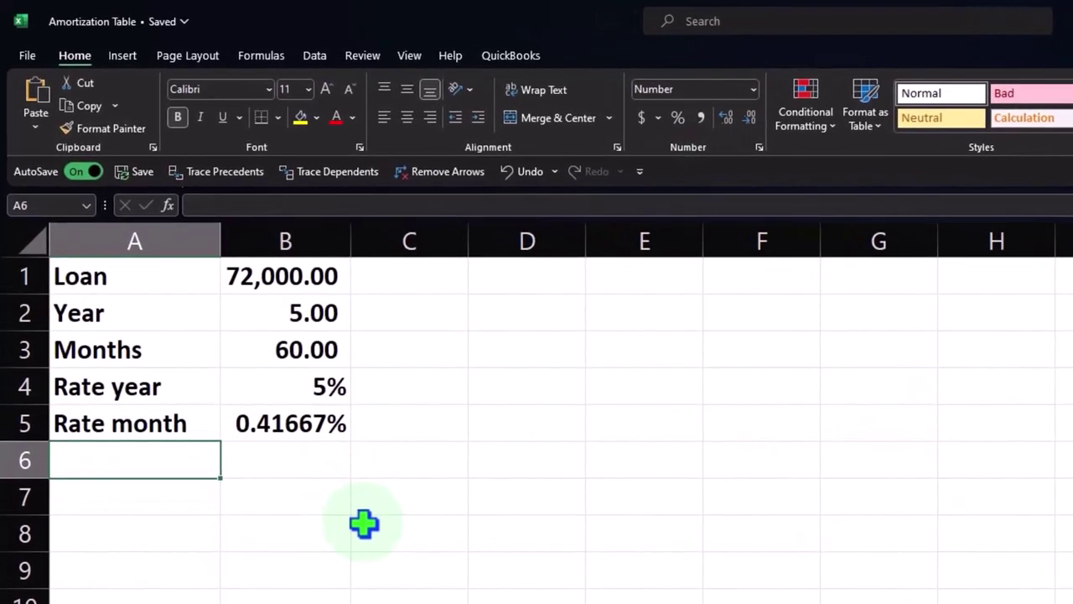
type("Payment")
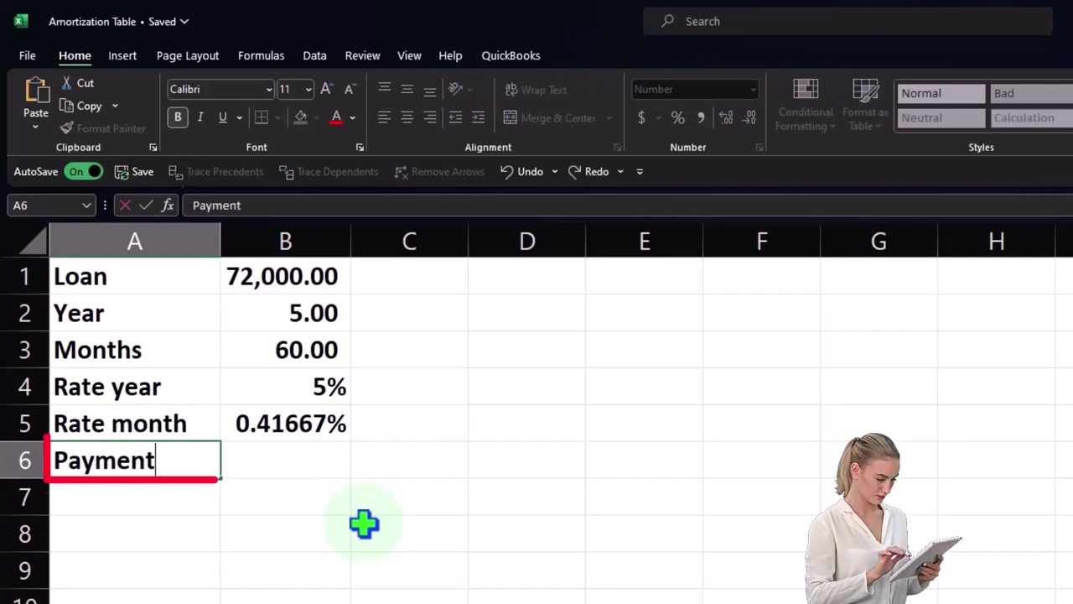
key("Tab")
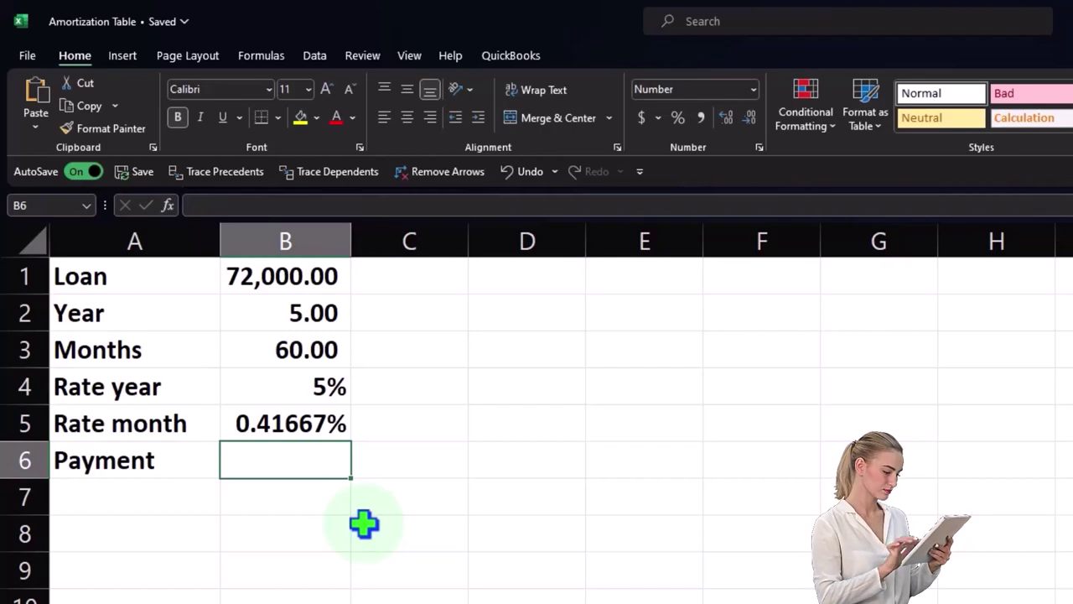
- Review the yearly rate in B4 and the loan amount in B1 as the basis for the payment calculation
left_click(322, 392)
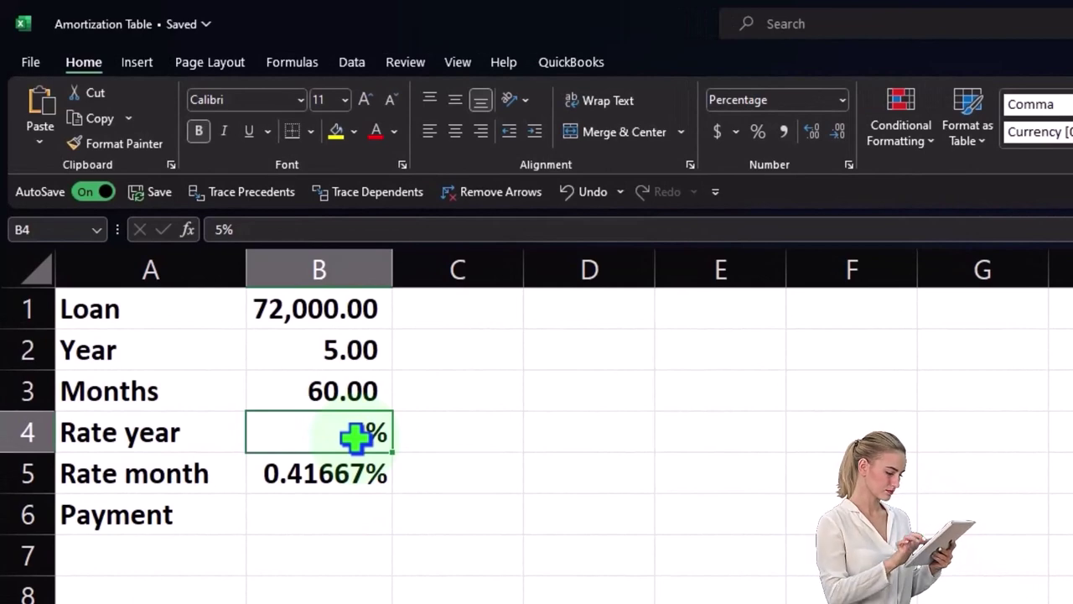
key("Down")
key("Down")
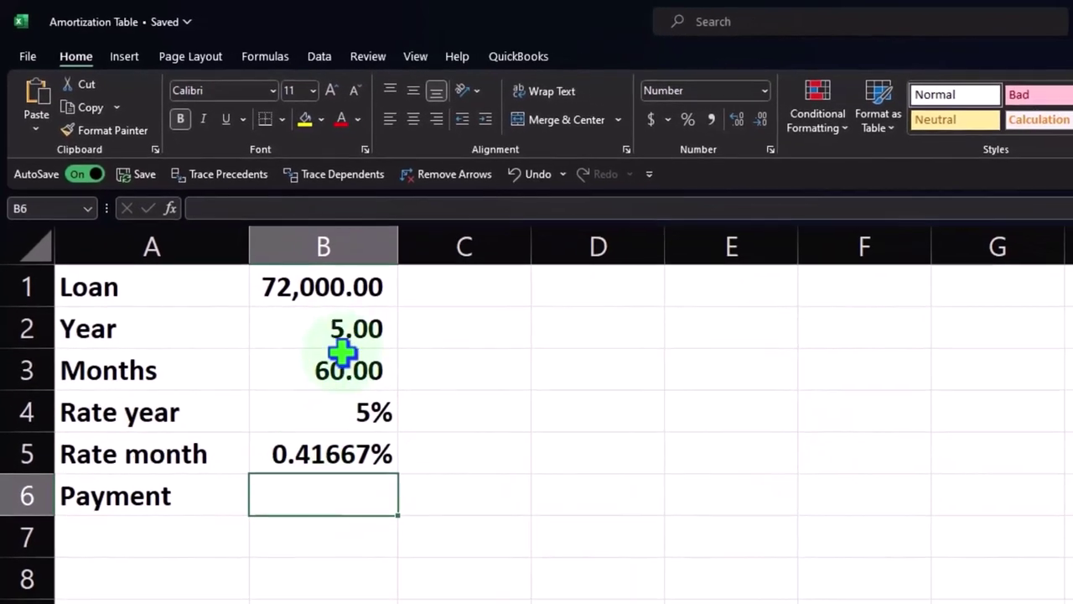
left_click(312, 289)
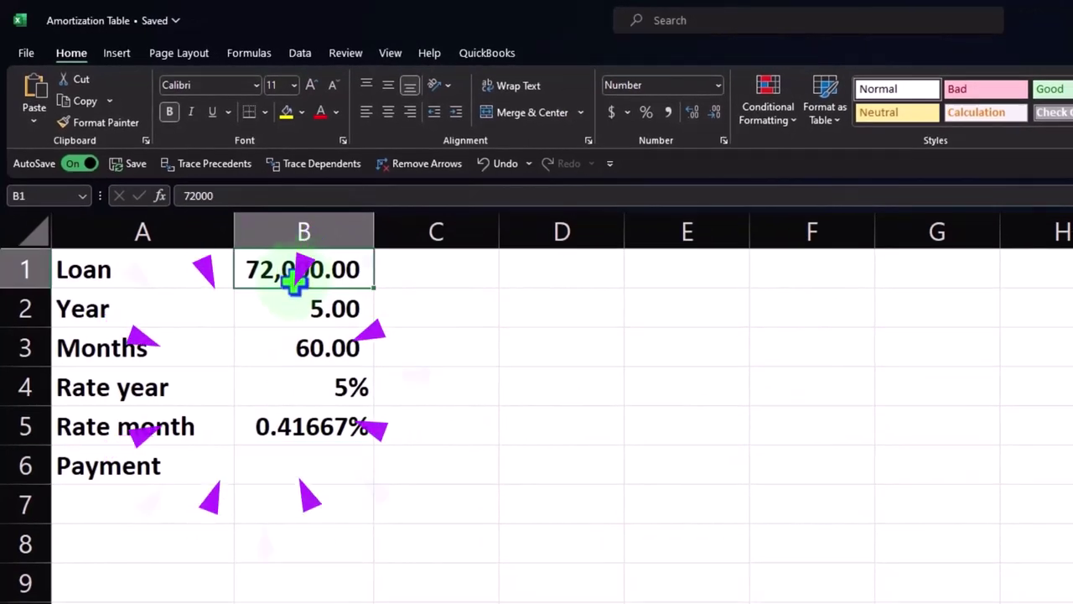
left_click(293, 454)
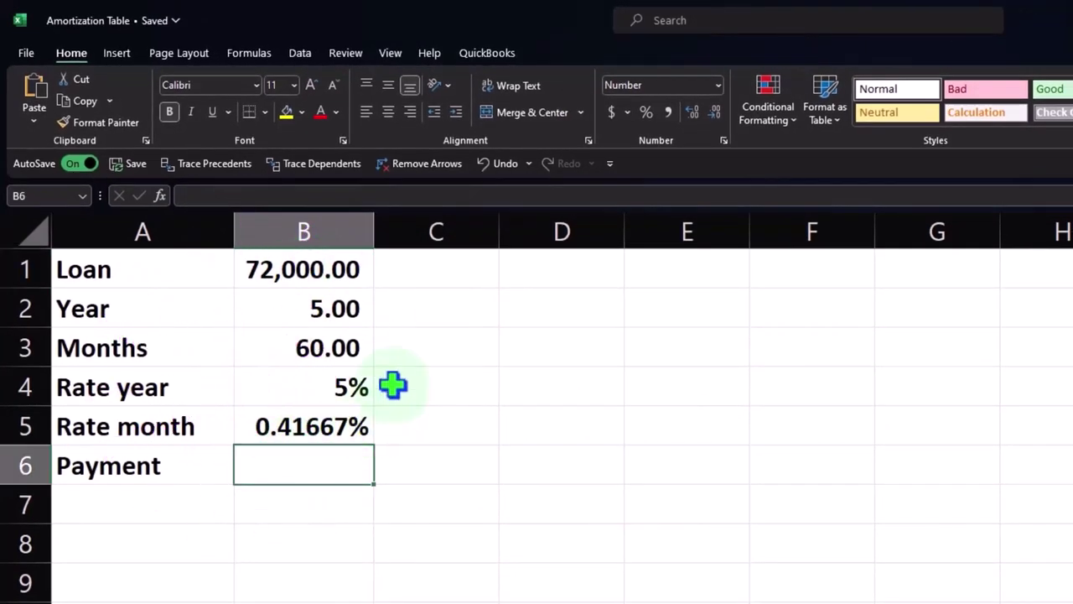
key("Return")
left_click(312, 458)
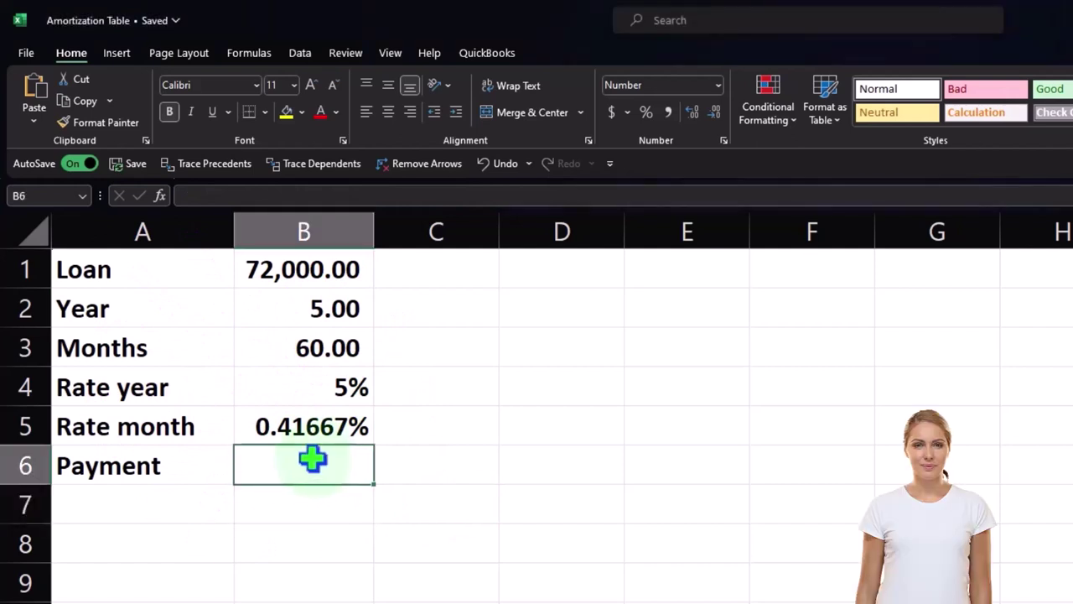
- Calculate the monthly loan payment in B6 with -PMT(B5,B3,B1), using the monthly rate, number of months and loan amount
type("-")
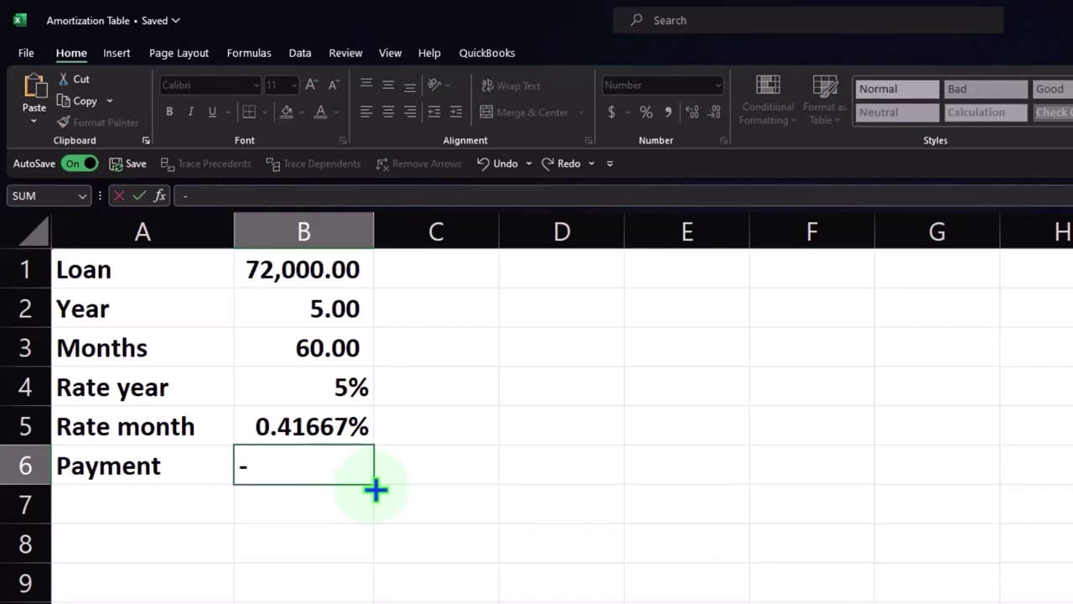
type("pmt")
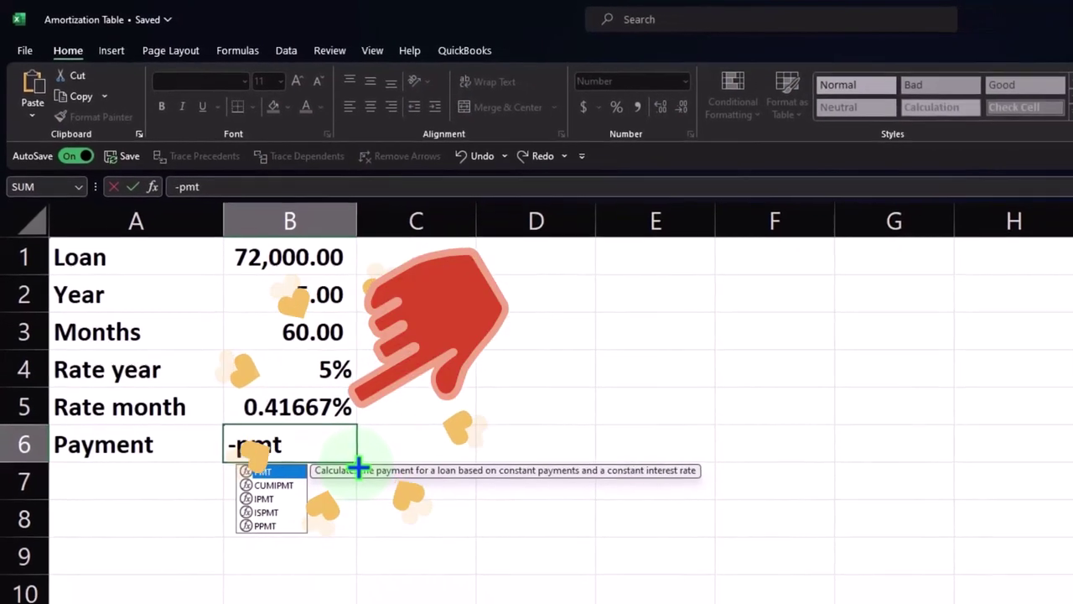
double_click(262, 471)
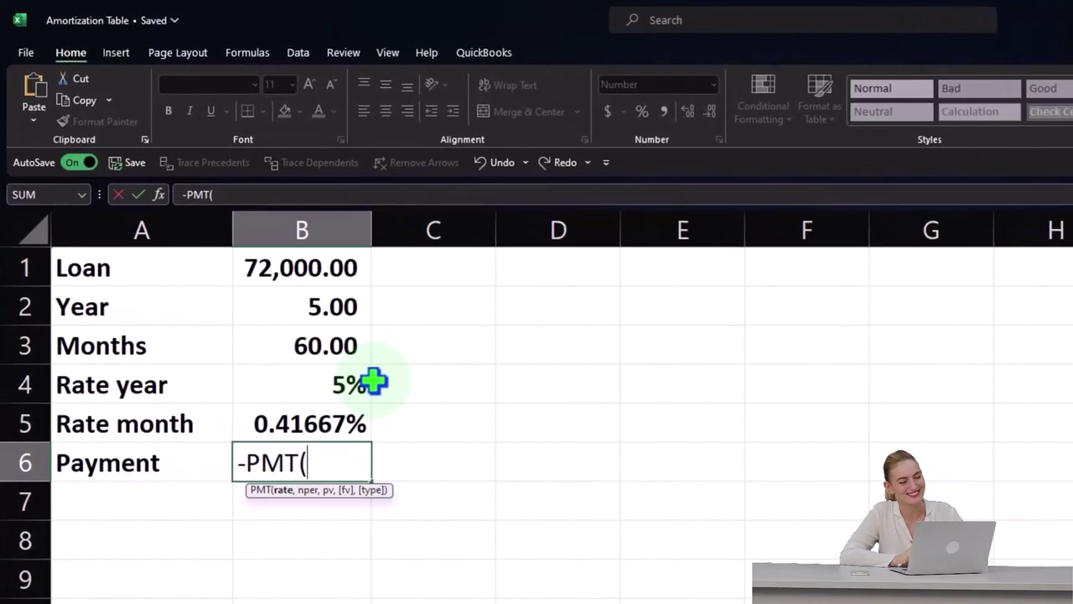
left_click(344, 423)
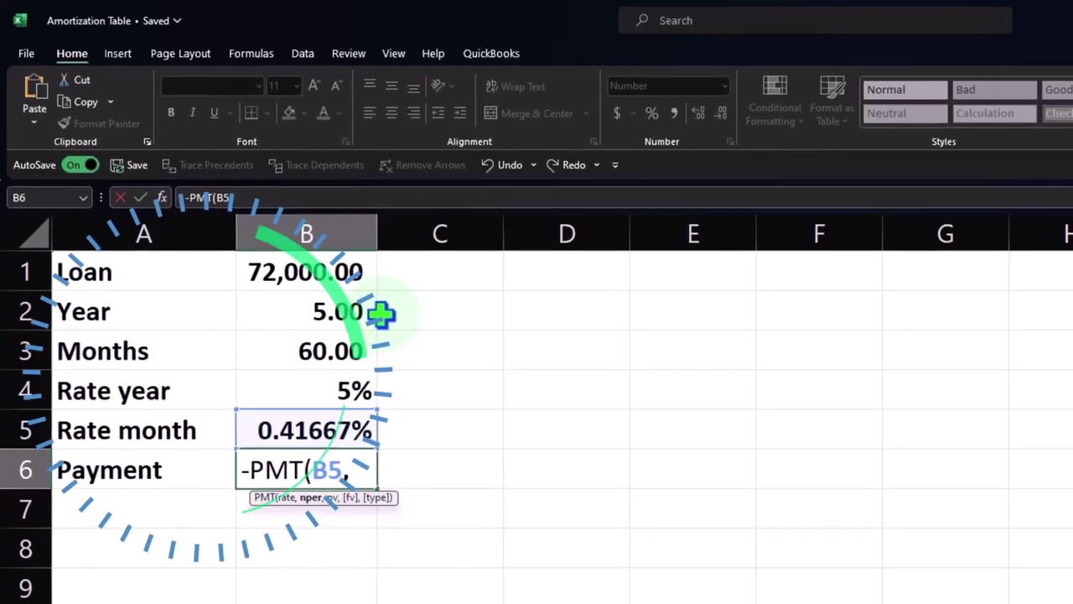
left_click(340, 356)
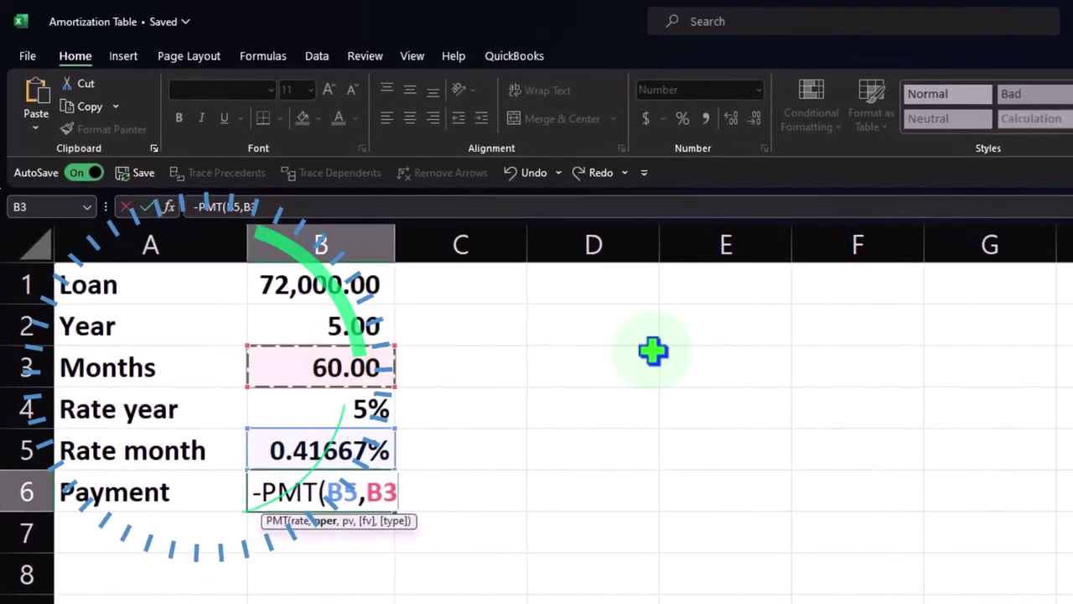
type(",")
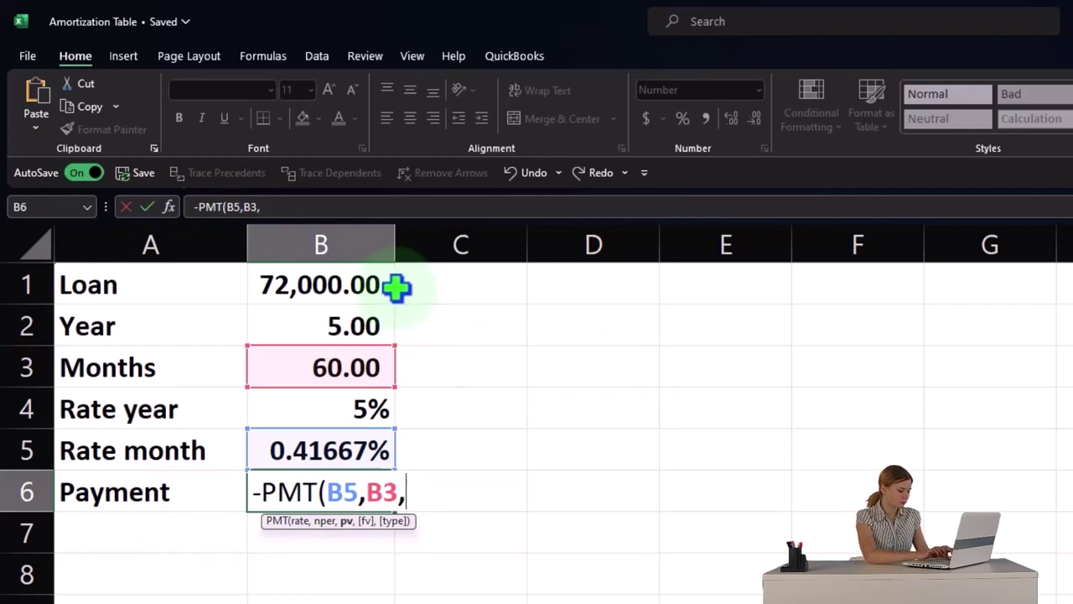
left_click(365, 283)
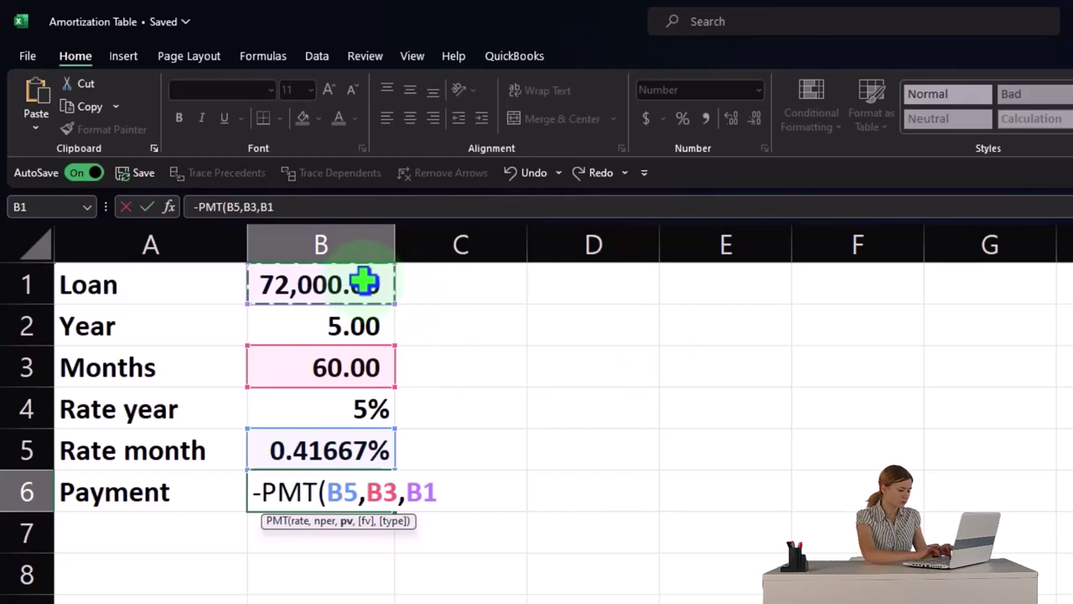
type(",")
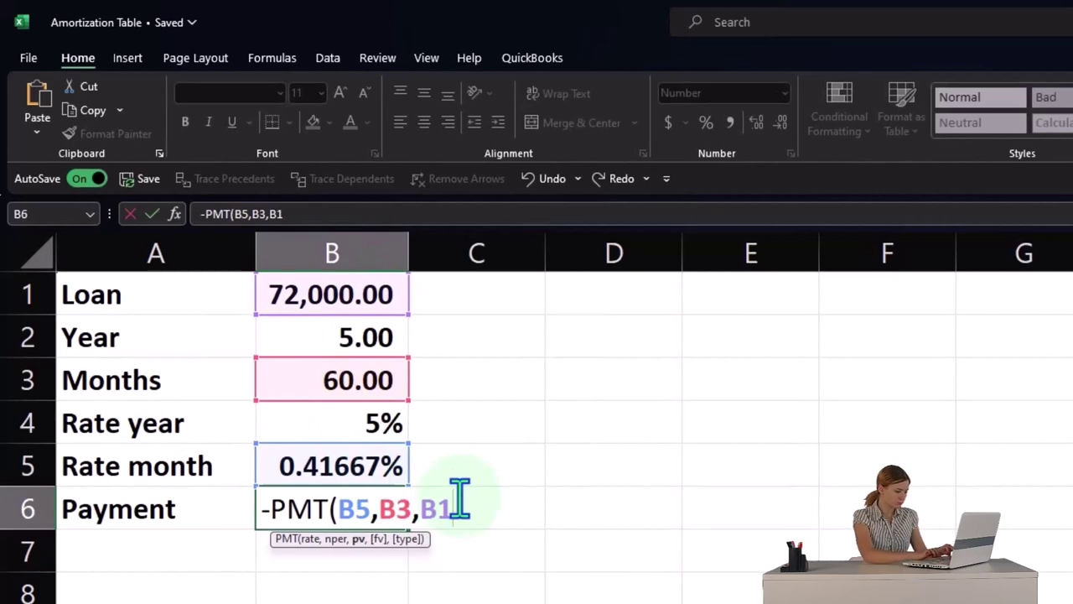
type(")")
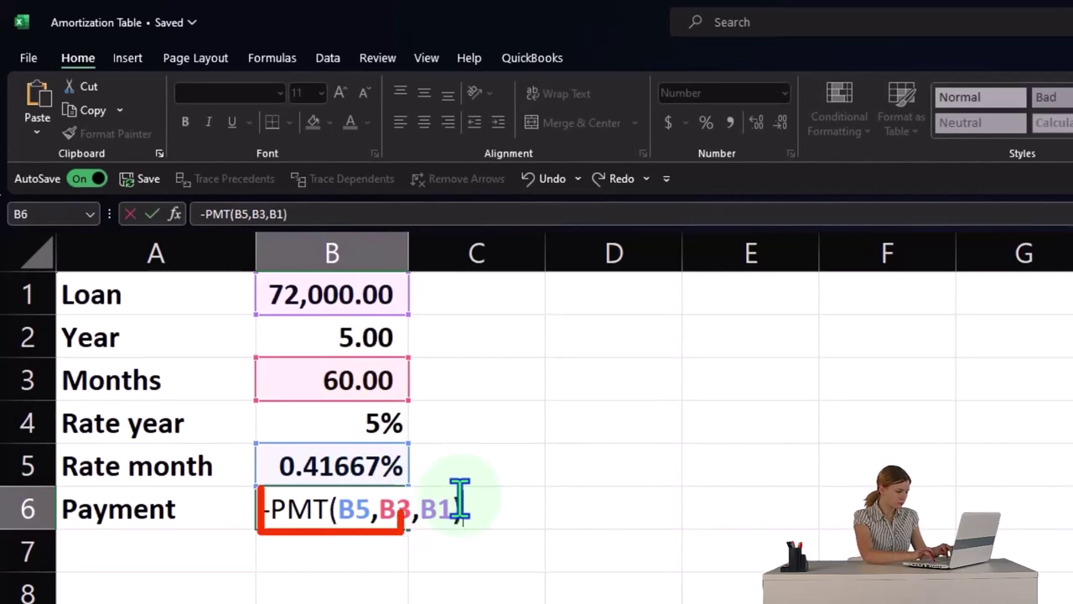
key("Return")
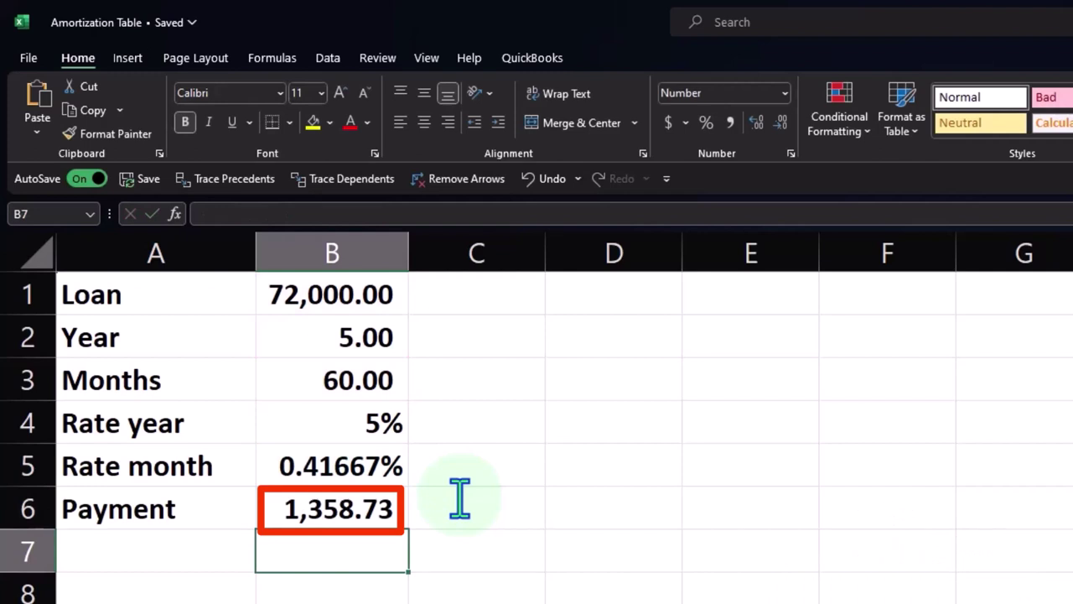
key("Up")
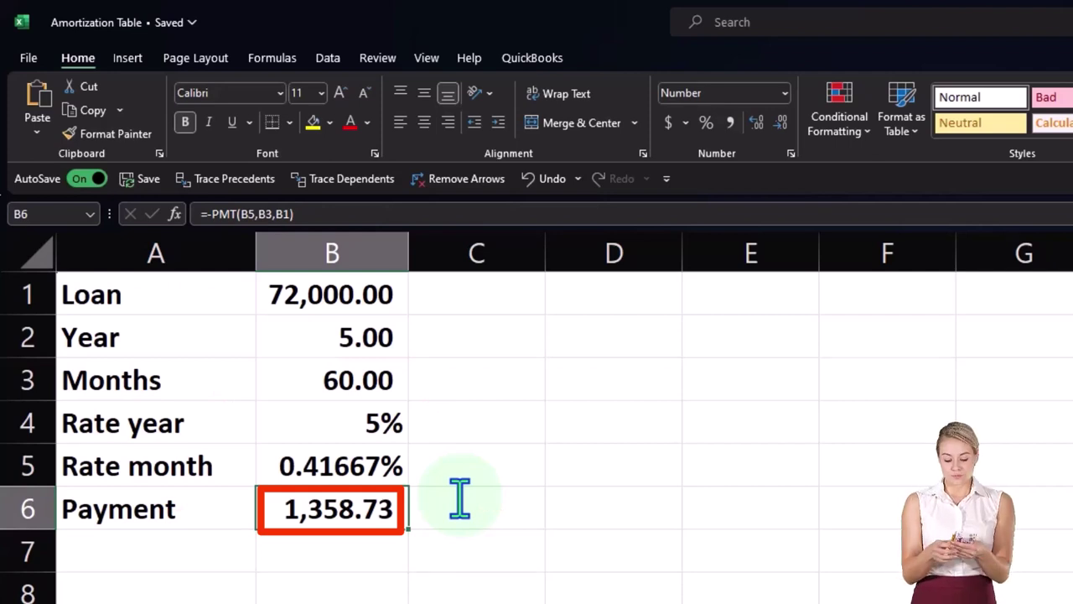
left_click(319, 298)
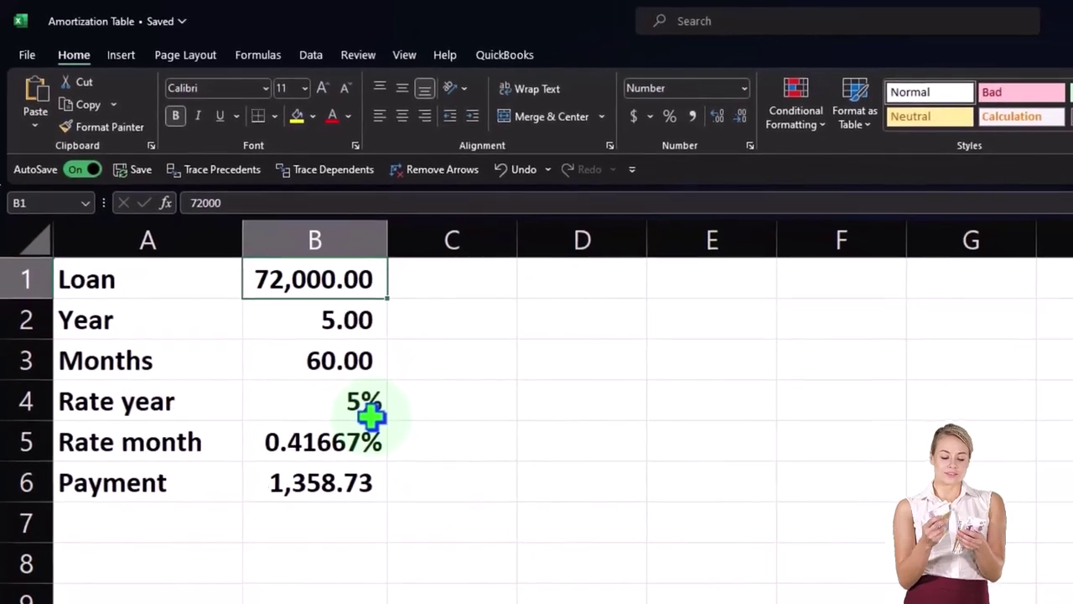
- Review the payment formula in B6 together with the yearly rate in B4
left_click(377, 503)
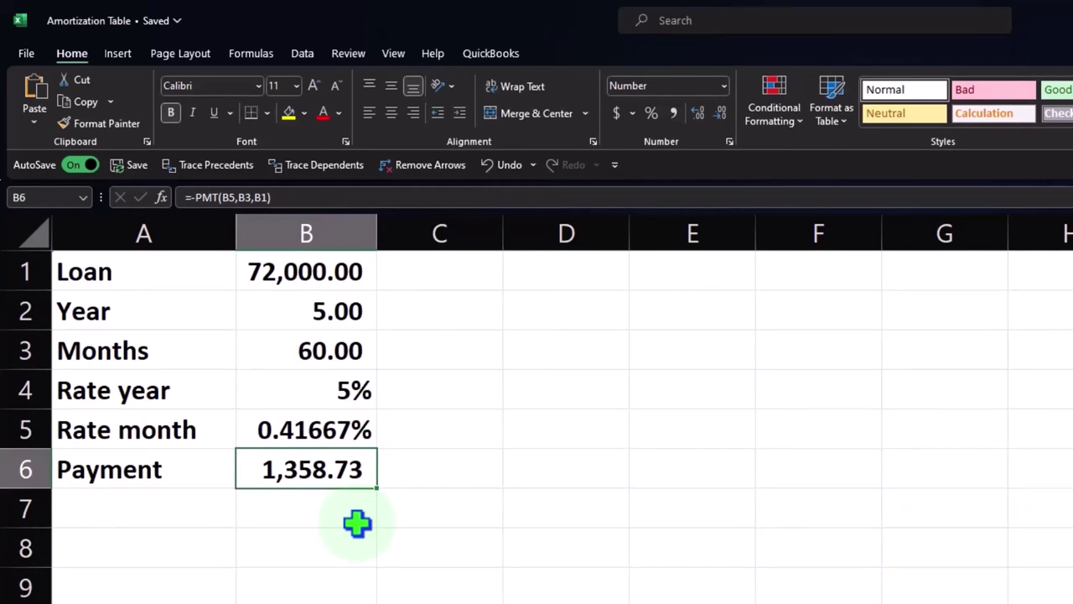
left_click(327, 390)
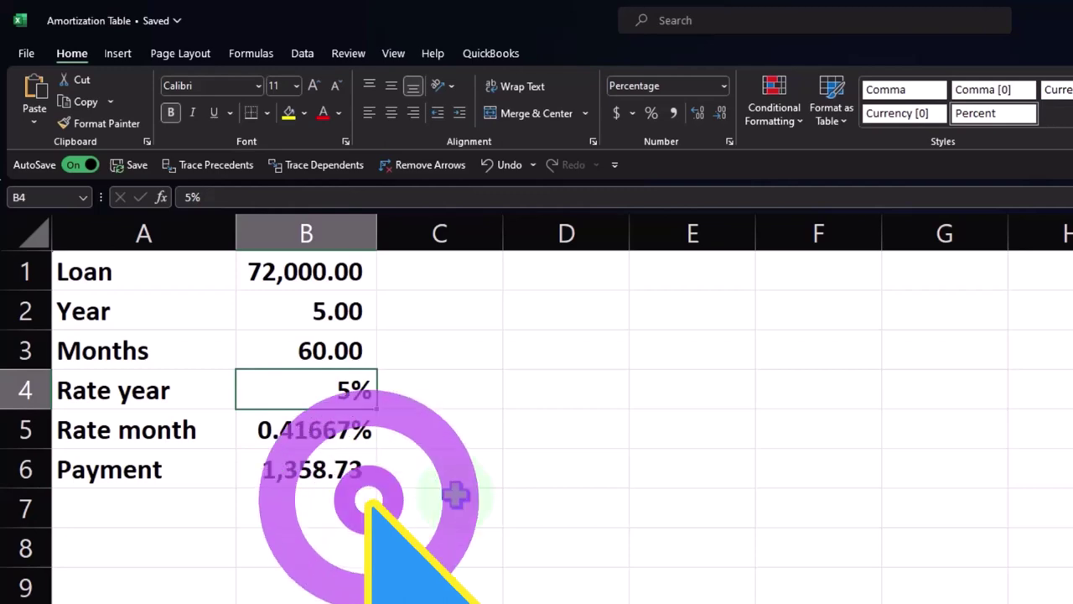
left_click(369, 474)
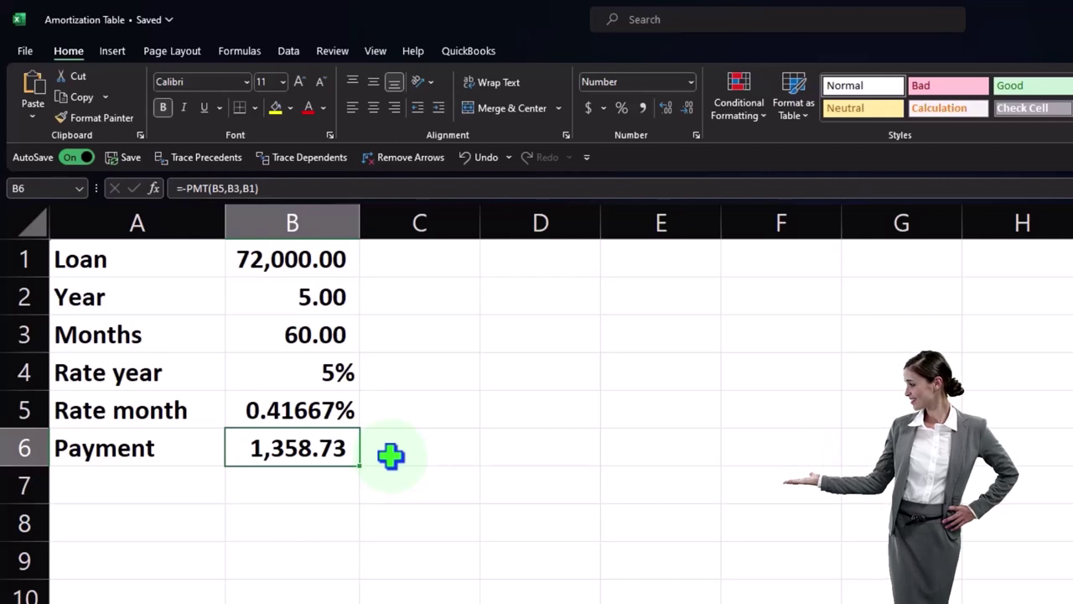
- Enter the label Total payments in A8, leaving a blank row below Payment
key("Down")
key("Down")
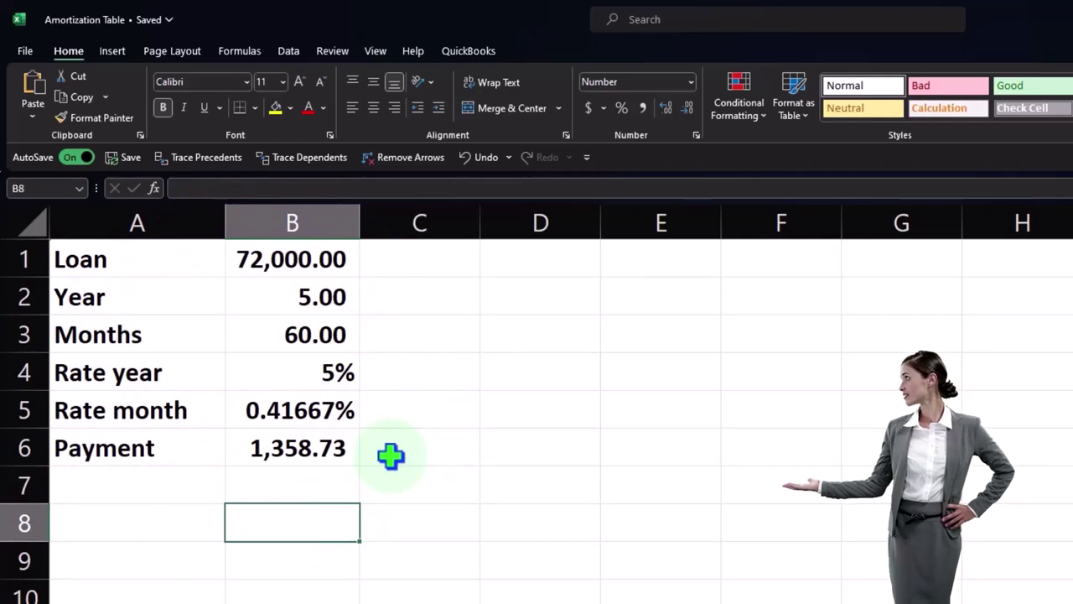
key("Left")
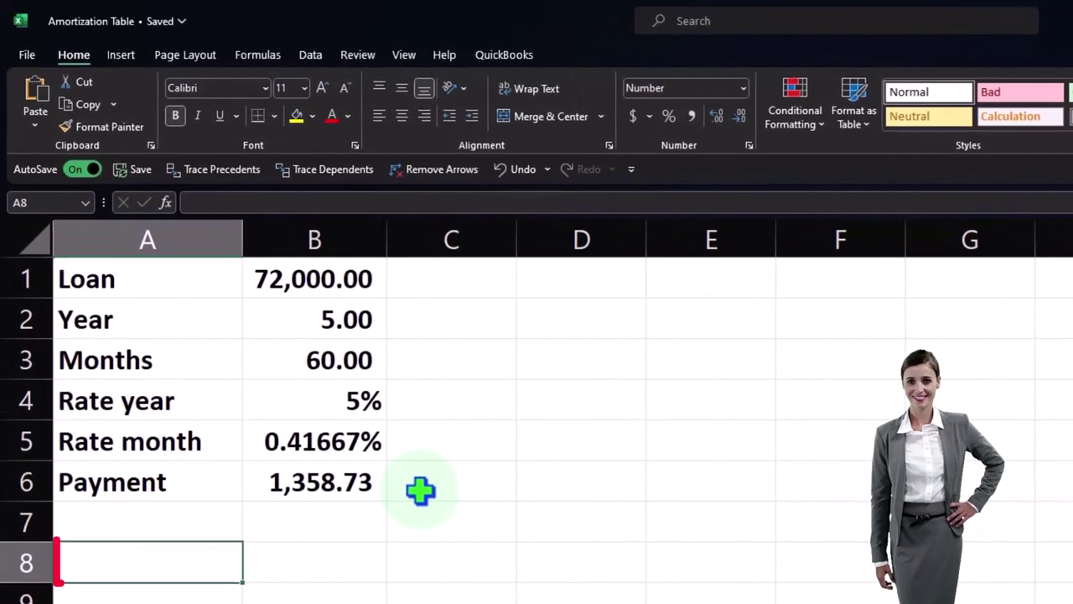
type("Total payments")
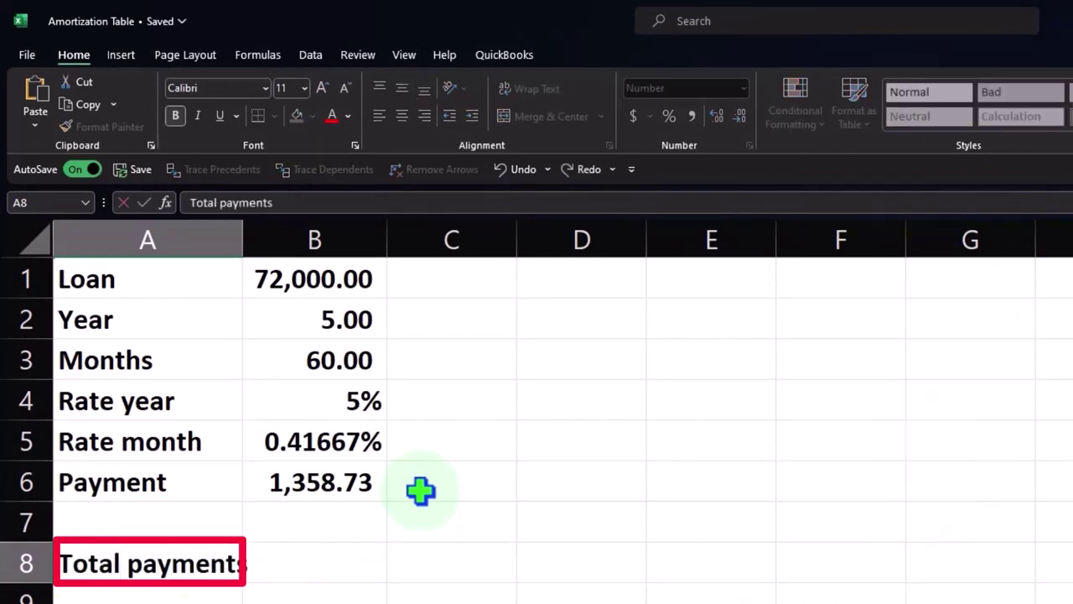
key("Tab")
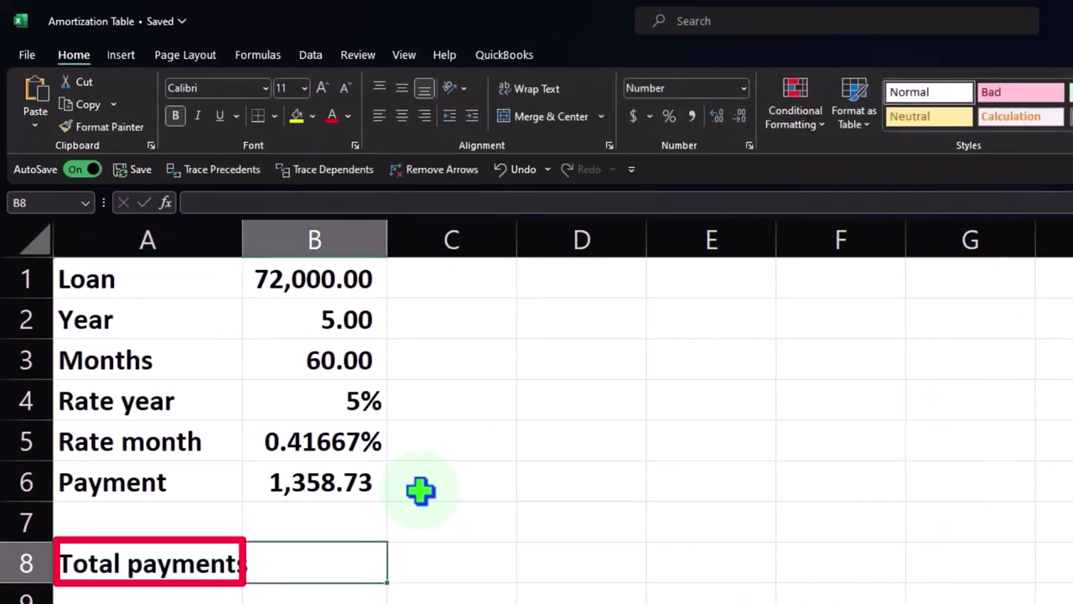
- Calculate the total payments in B8 with =B6*B3 and widen column A to fit its labels
type("=")
key("Up")
key("Up")
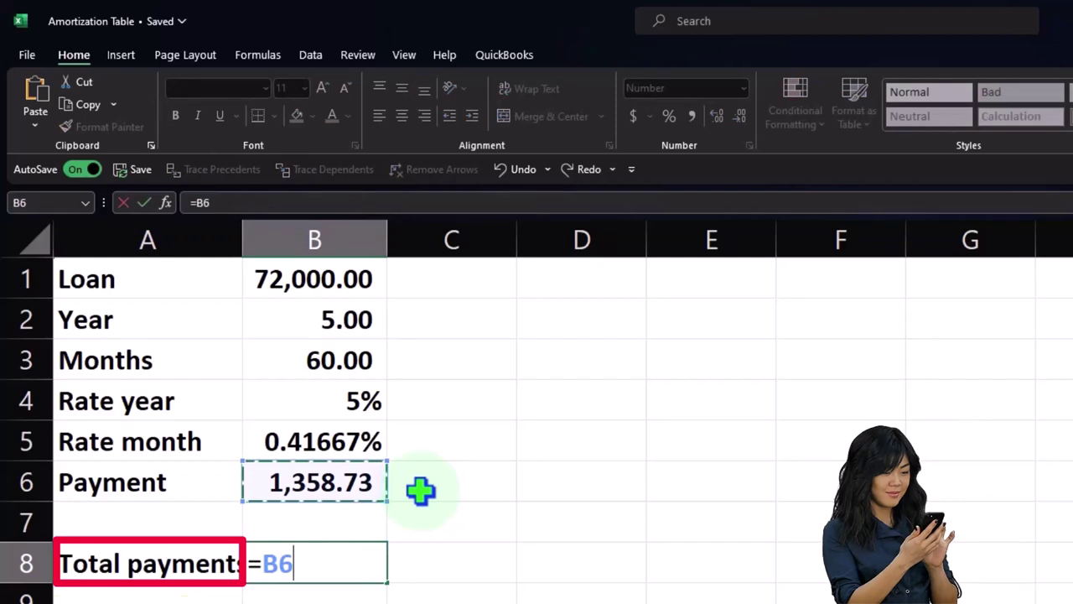
type("*")
key("Up")
key("Up")
key("Up")
key("Up")
key("Up")
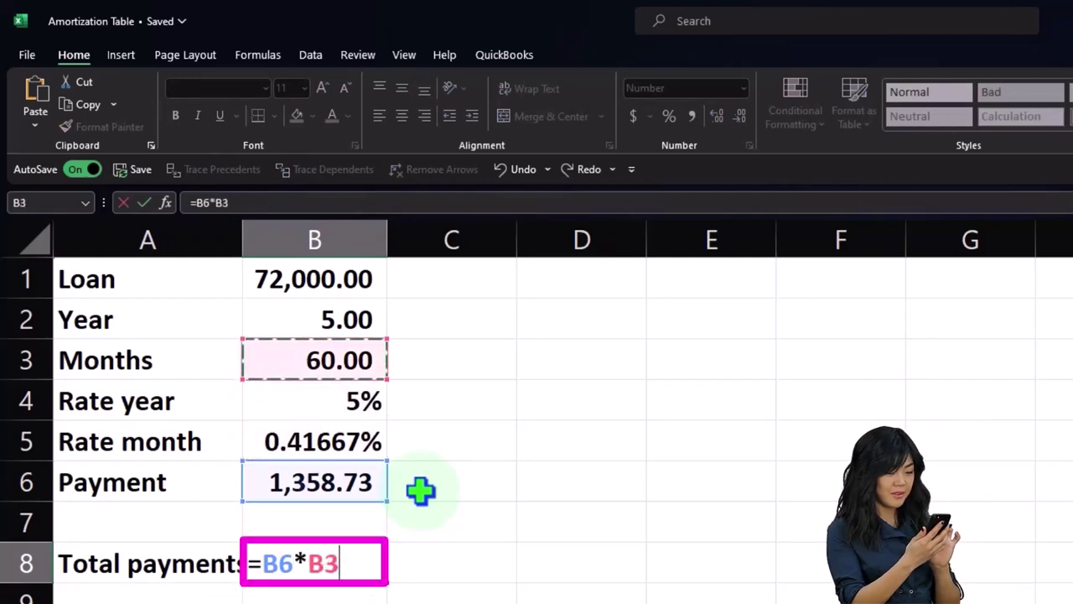
key("Return")
key("Up")
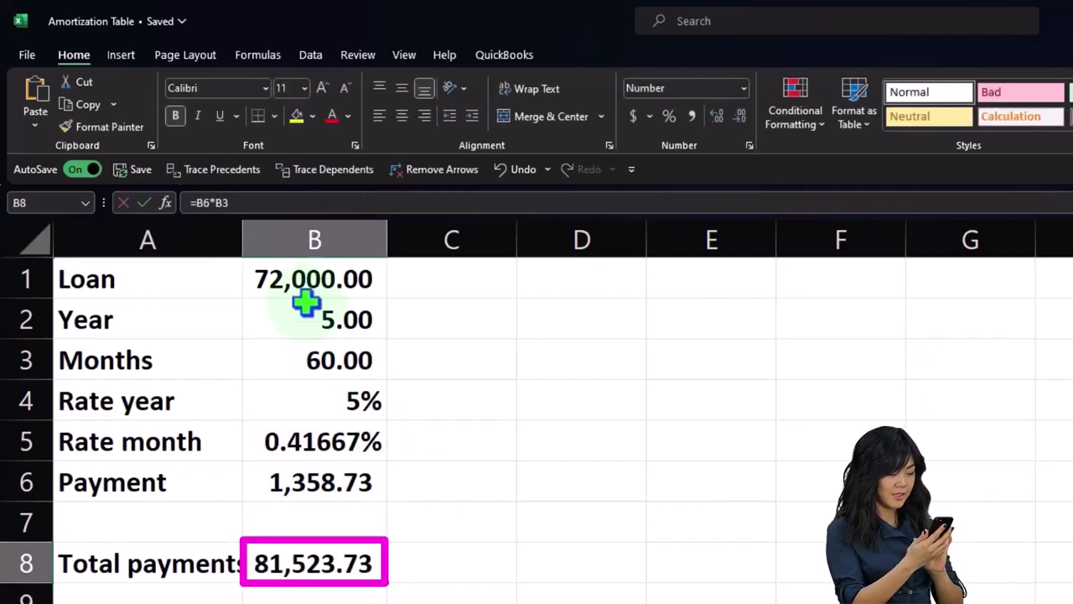
left_click_drag(246, 237, 256, 236)
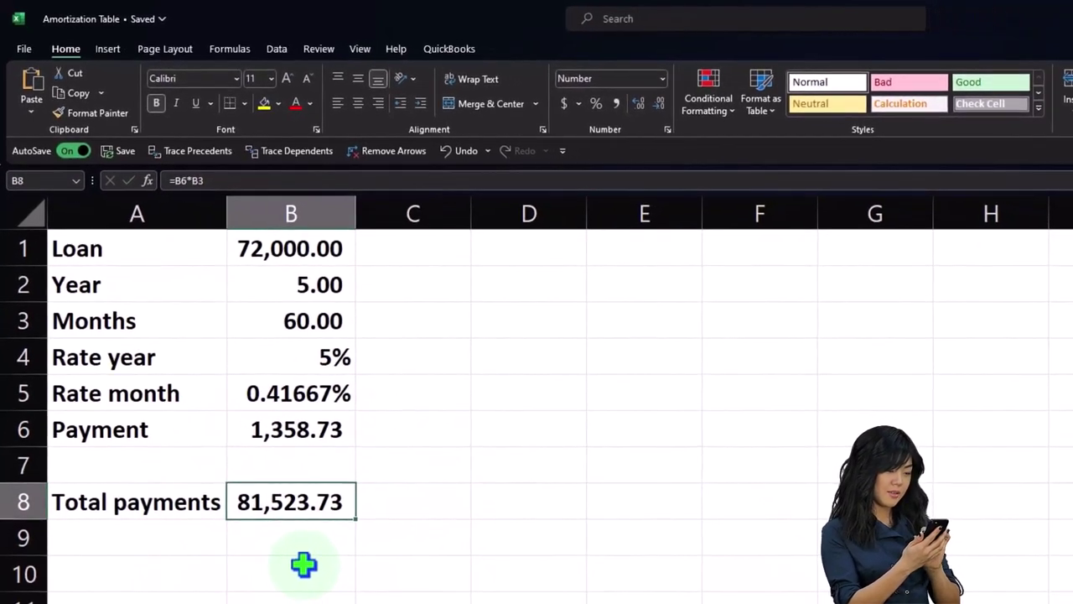
- Enter the label Total interest in A9, directly below Total payments
key("Down")
key("Left")
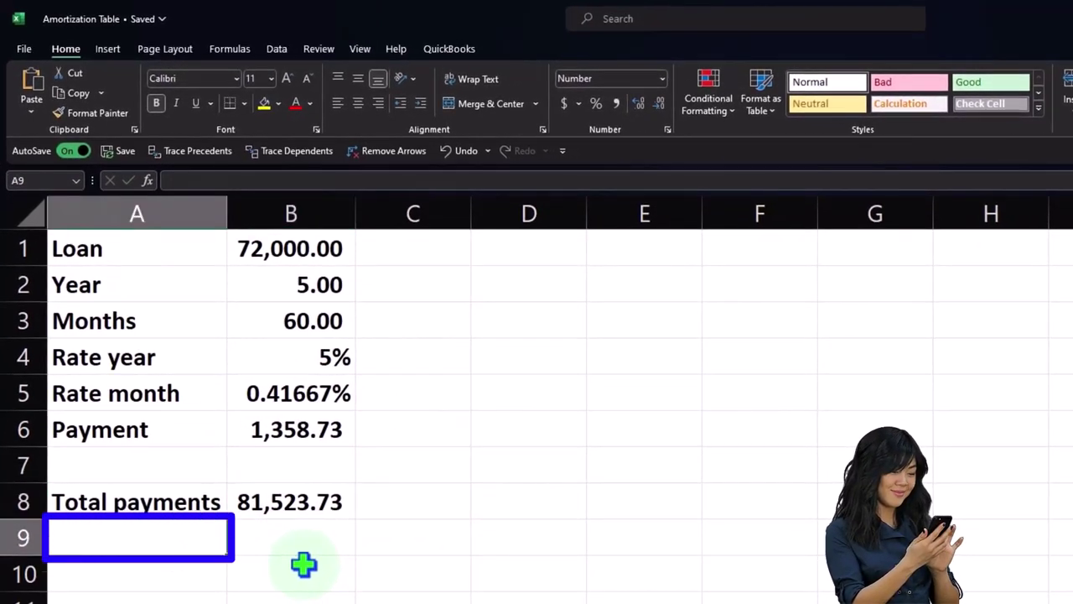
type("Total inte")
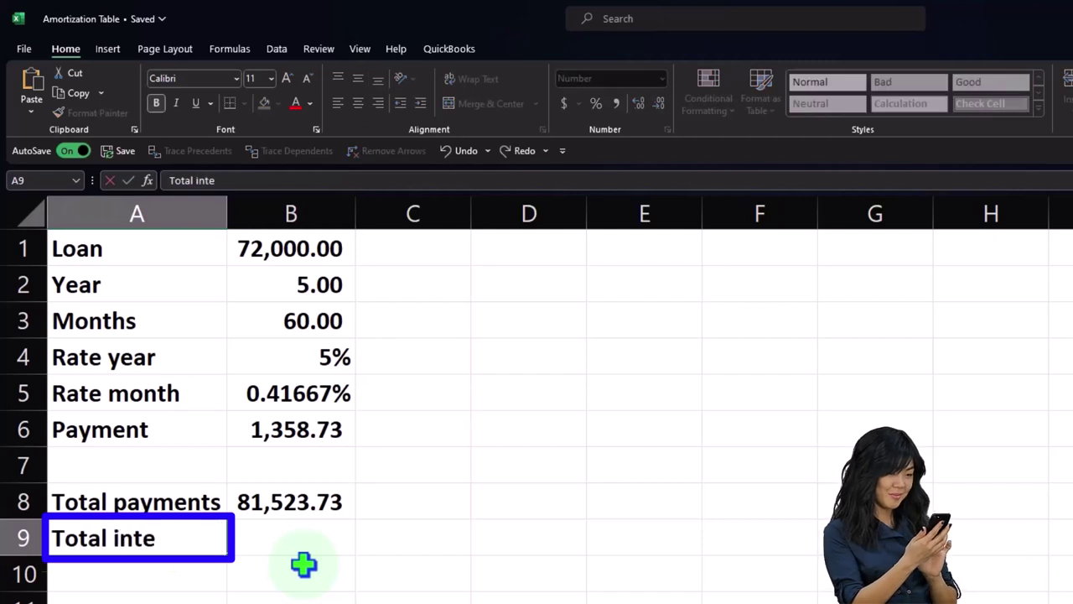
type("rest")
key("Tab")
- Calculate the total interest in B9 with =B8-B1, subtracting the loan amount from the total payments
type("=")
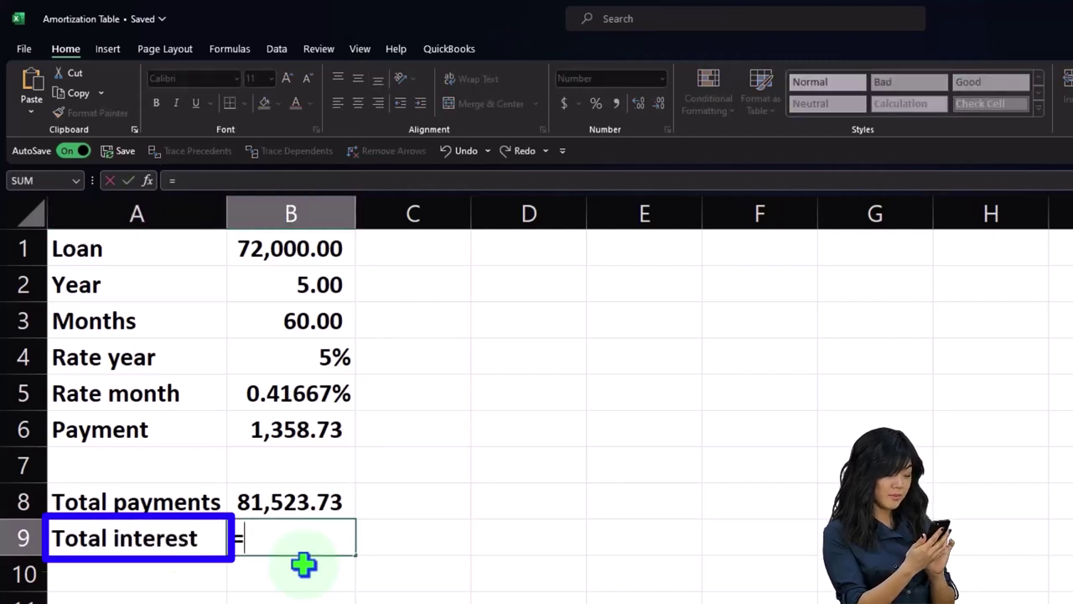
key("Up")
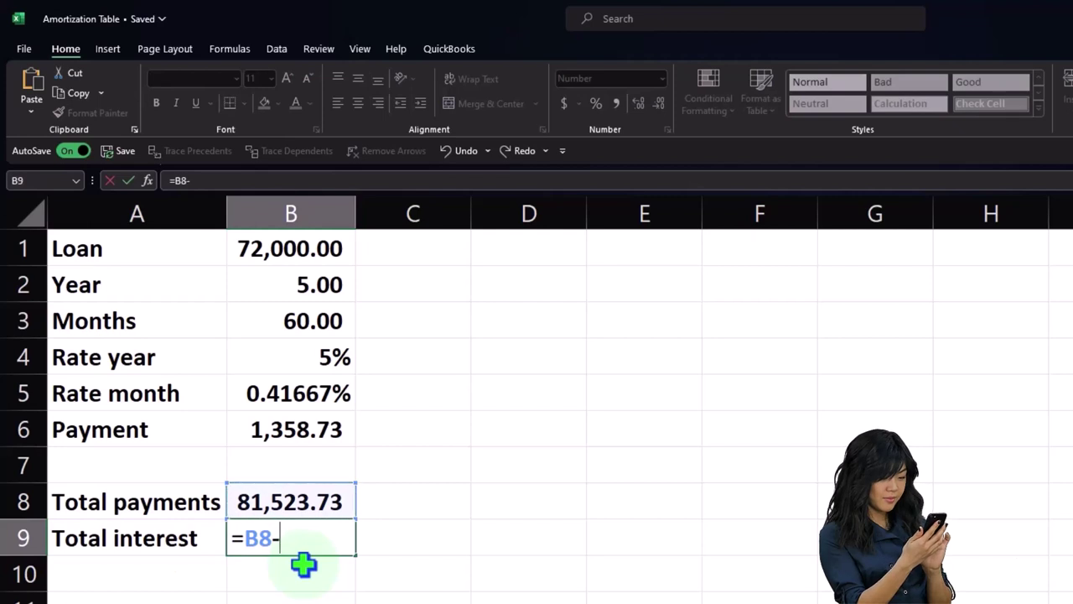
type("-")
key("Up")
key("Up")
key("Up")
key("Up")
key("Up")
key("Up")
key("Up")
key("Up")
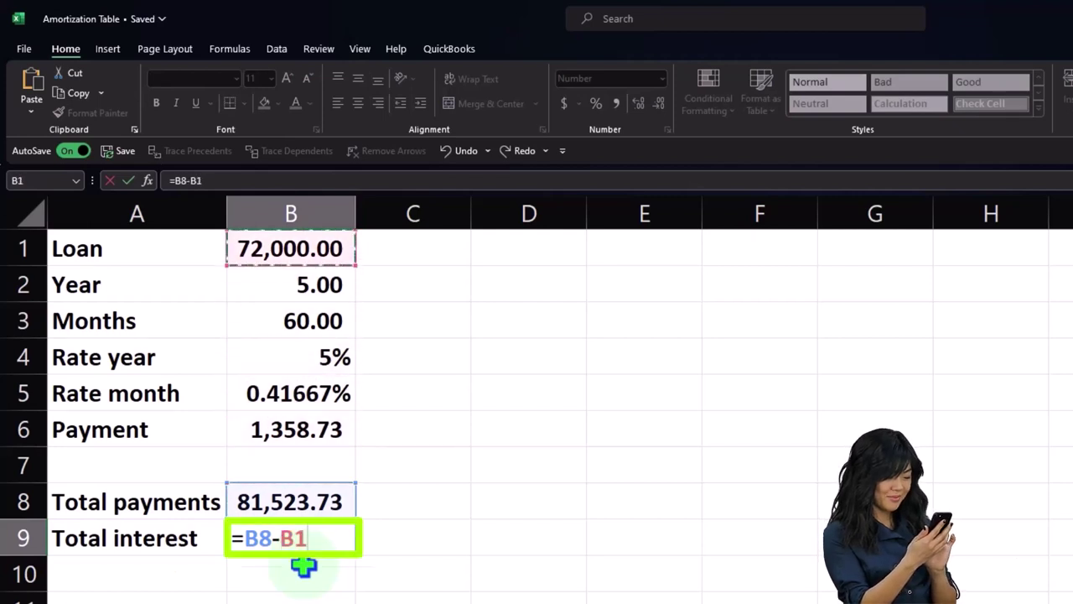
key("Return")
key("Up")
key("Right")
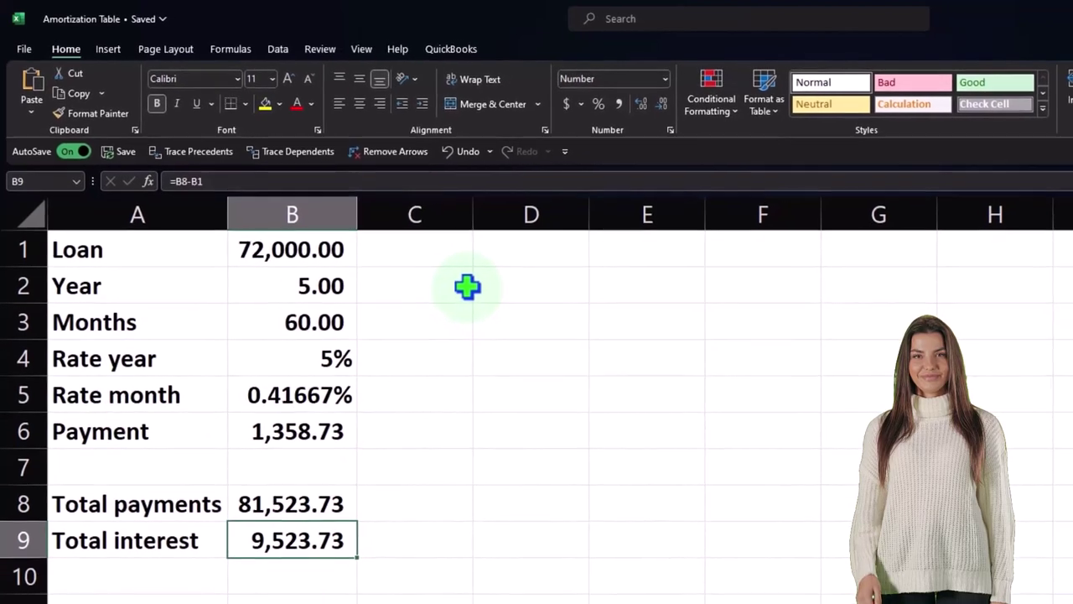
- Narrow column C to a thin spacer column beside the loan data
left_click(337, 437)
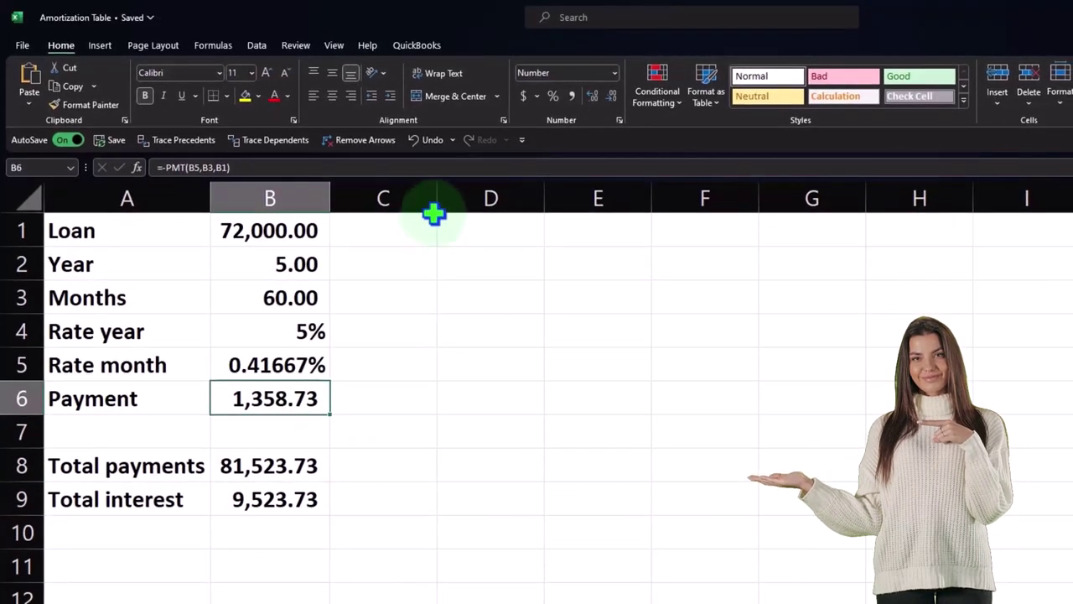
left_click_drag(435, 196, 347, 200)
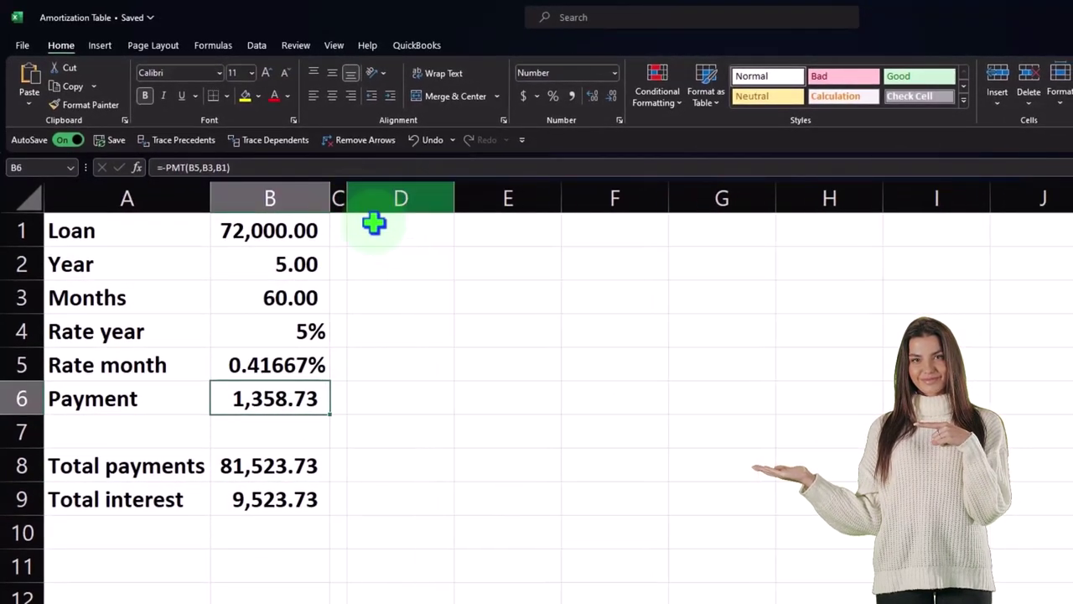
left_click(405, 232)
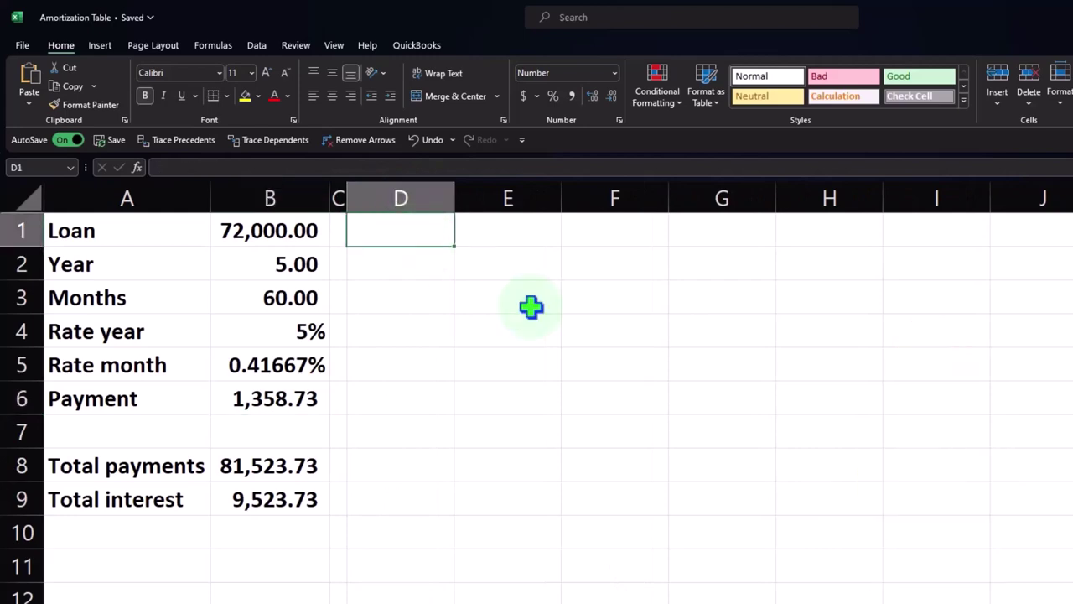
type("Year")
key("BackSpace")
key("BackSpace")
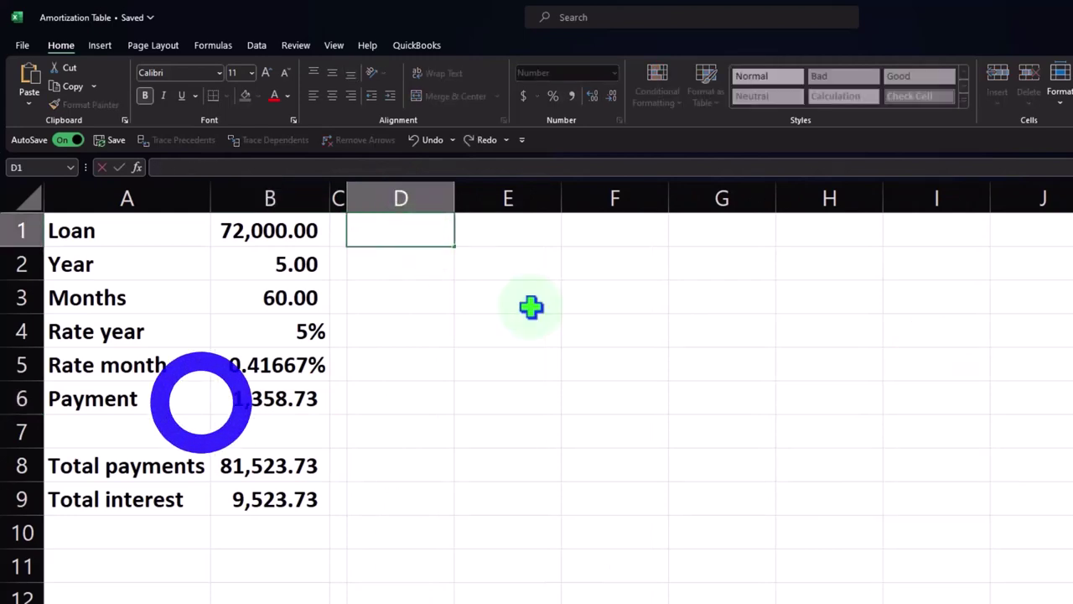
key("Return")
- Enter the amortization table headers Year, Months, Payments and Interest across D2:G2
type("Year")
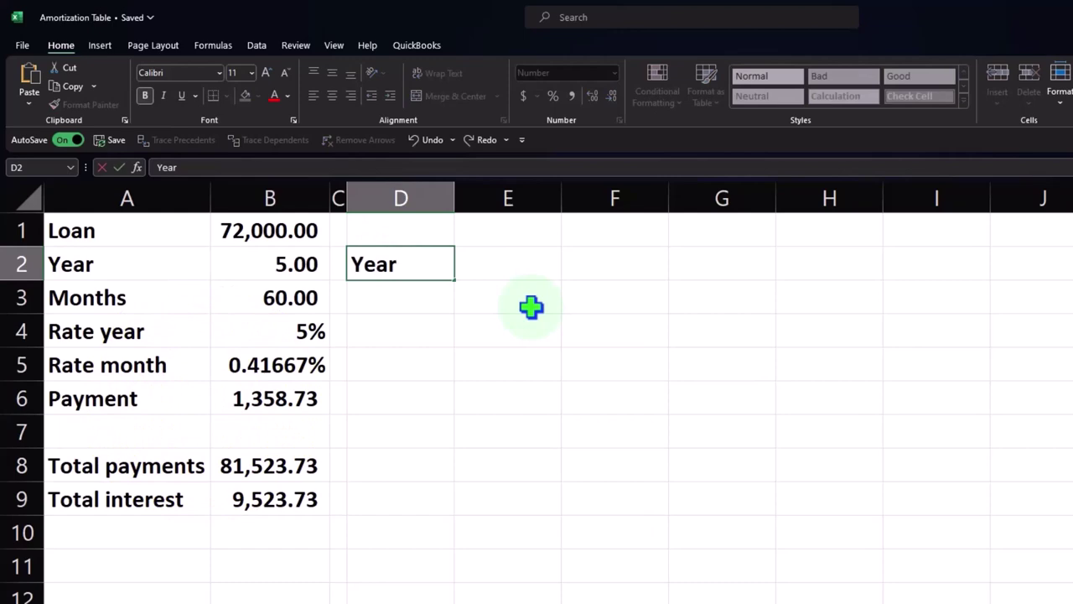
key("Tab")
type("Mo")
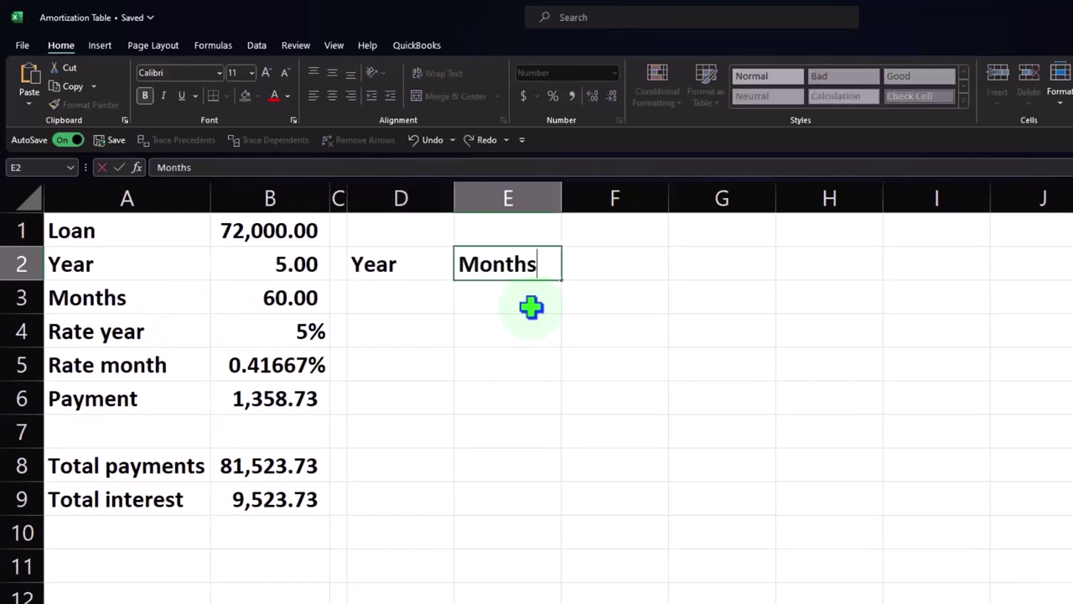
key("Tab")
type("Payments")
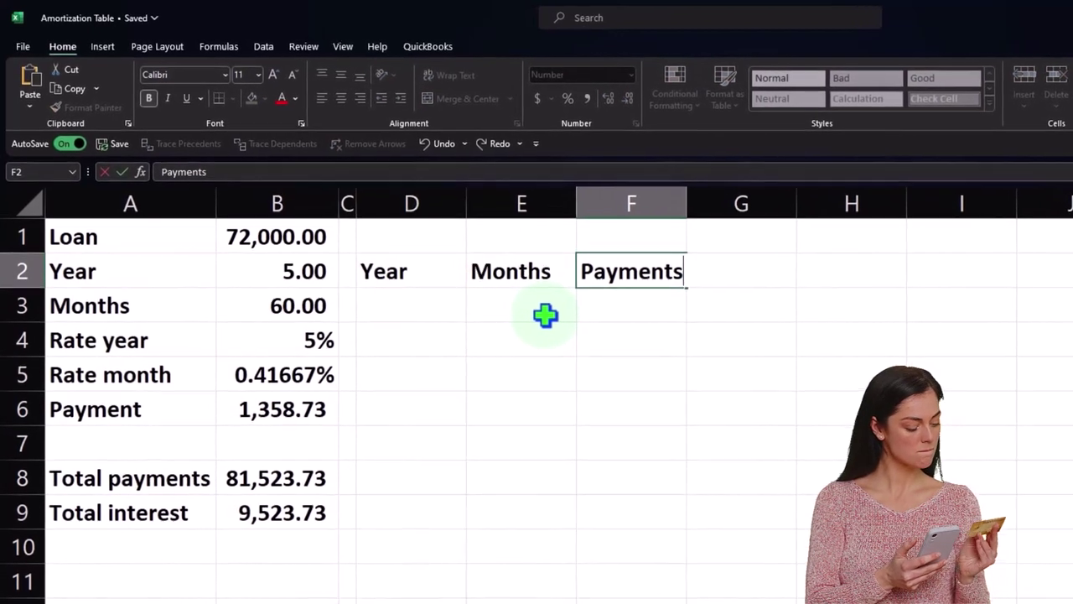
key("Tab")
type("Int")
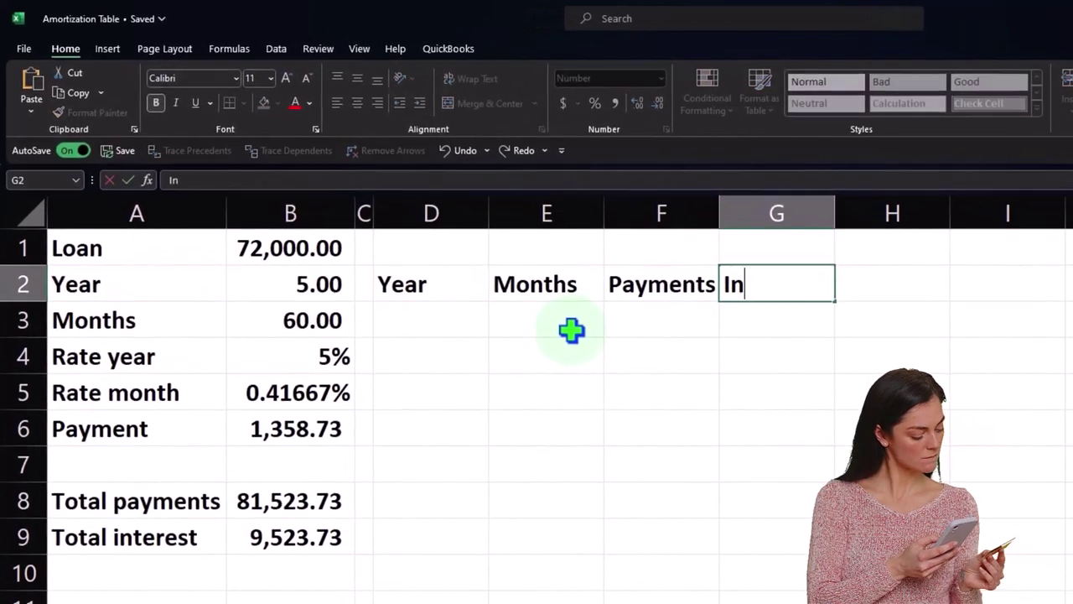
key("Tab")
- Enter the two-row header Loan Reduction in column H, with Loan in H1 and Reduction in H2
key("Up")
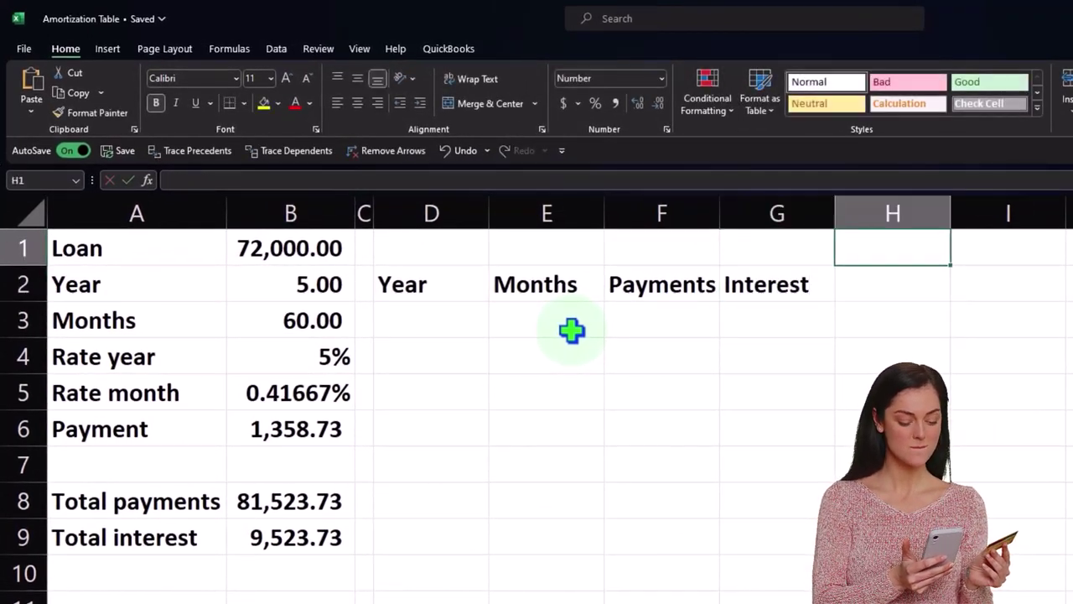
type("Loan")
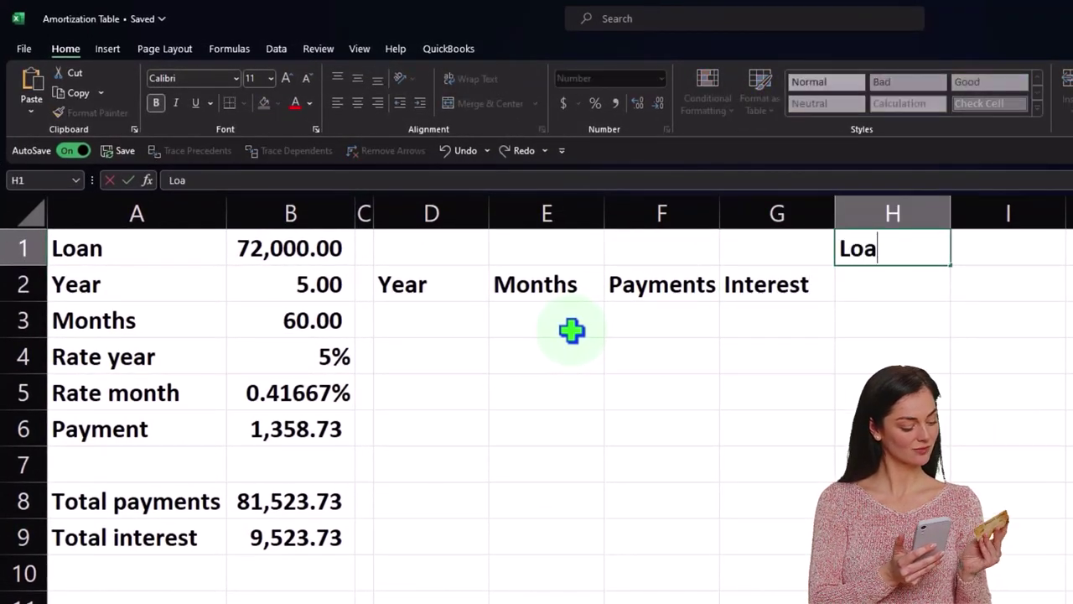
key("Return")
type("Reduc")
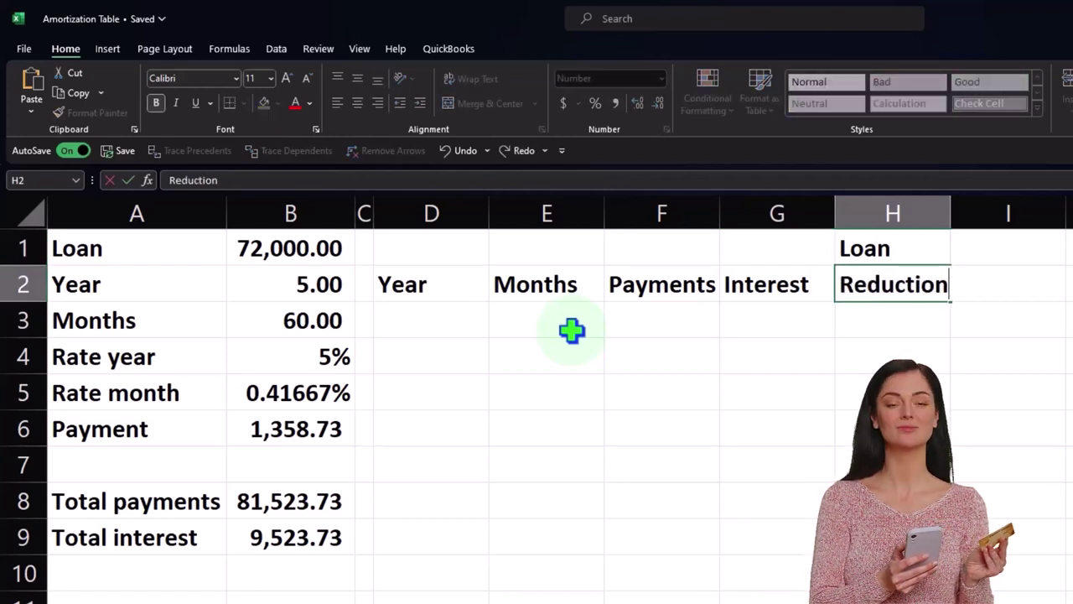
type("tion")
key("Return")
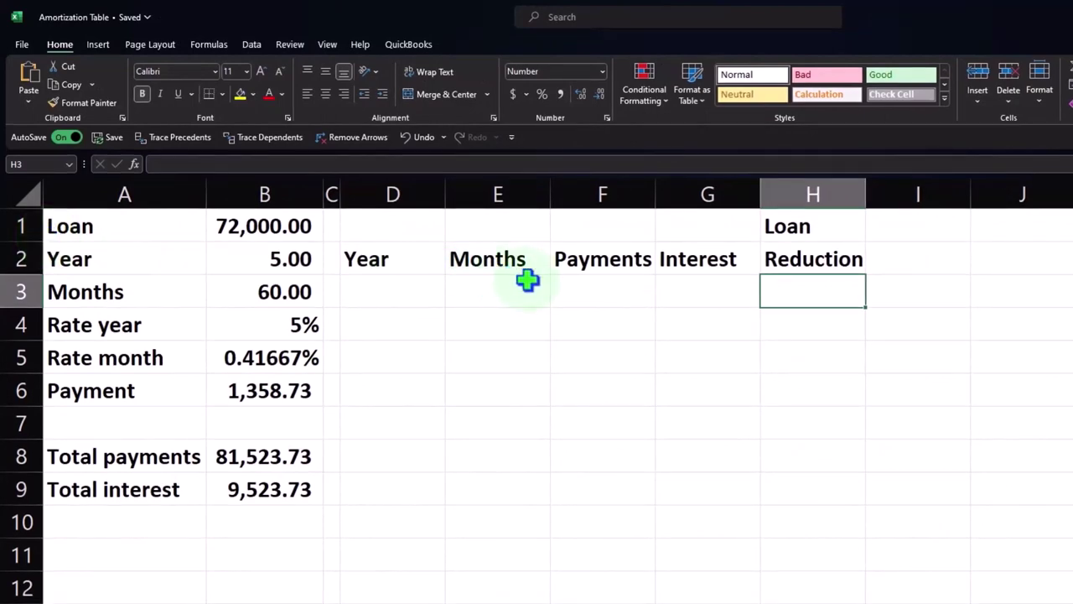
- Enter the two-row header Loan Balance in column I, with Loan in I1 and Balance in I2
left_click(886, 230)
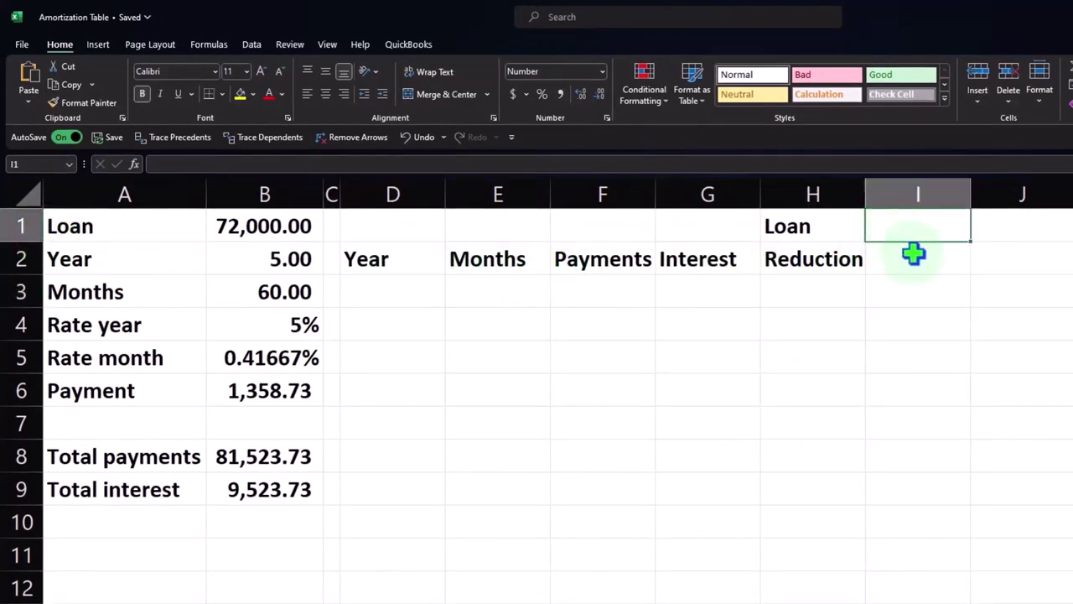
type("L")
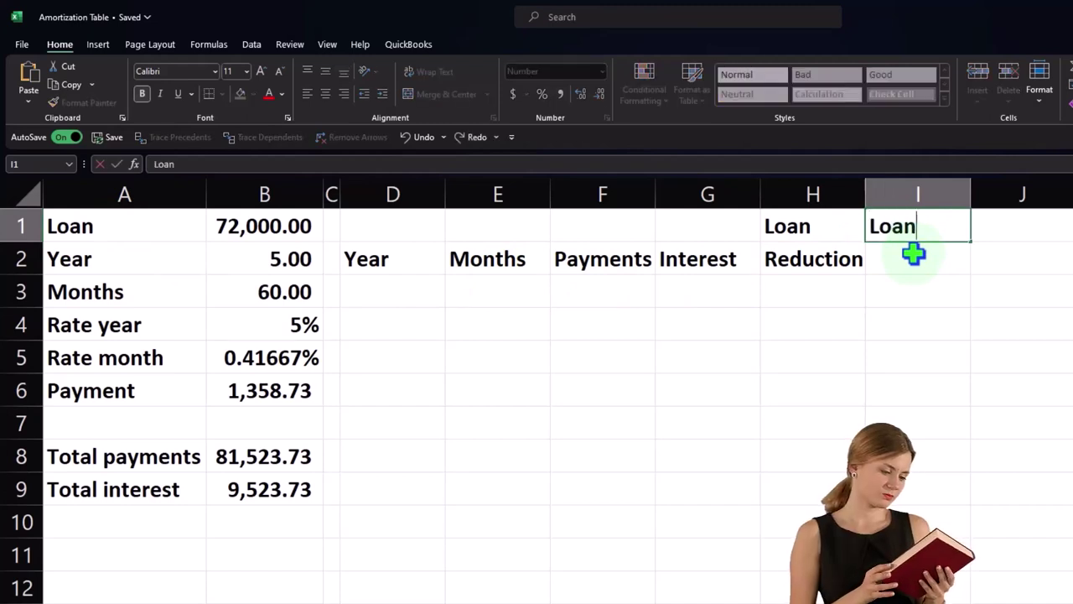
type("oan")
key("Return")
type("Balane")
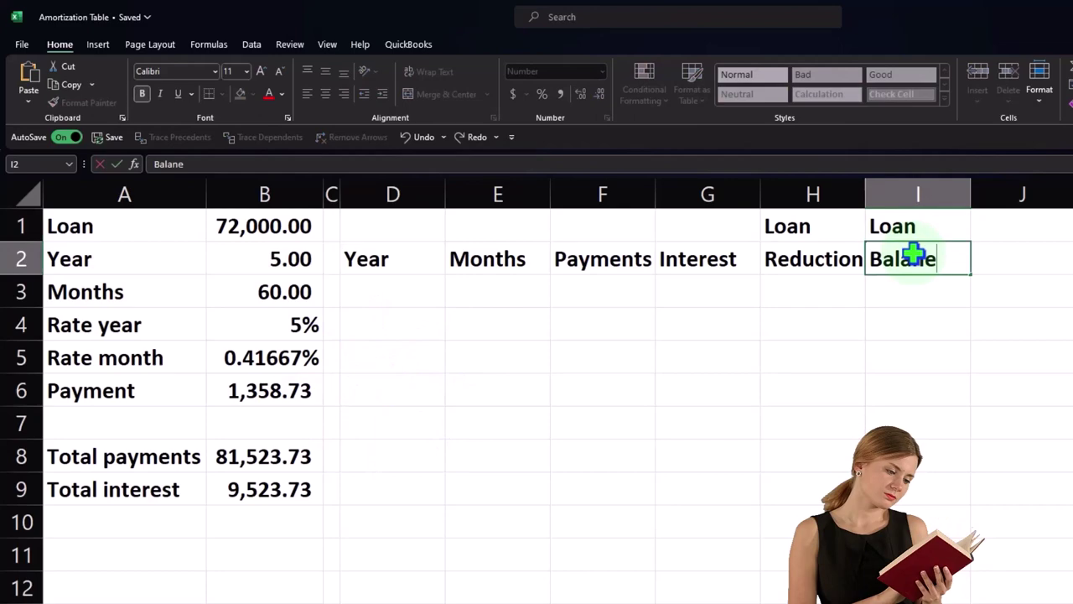
key("Return")
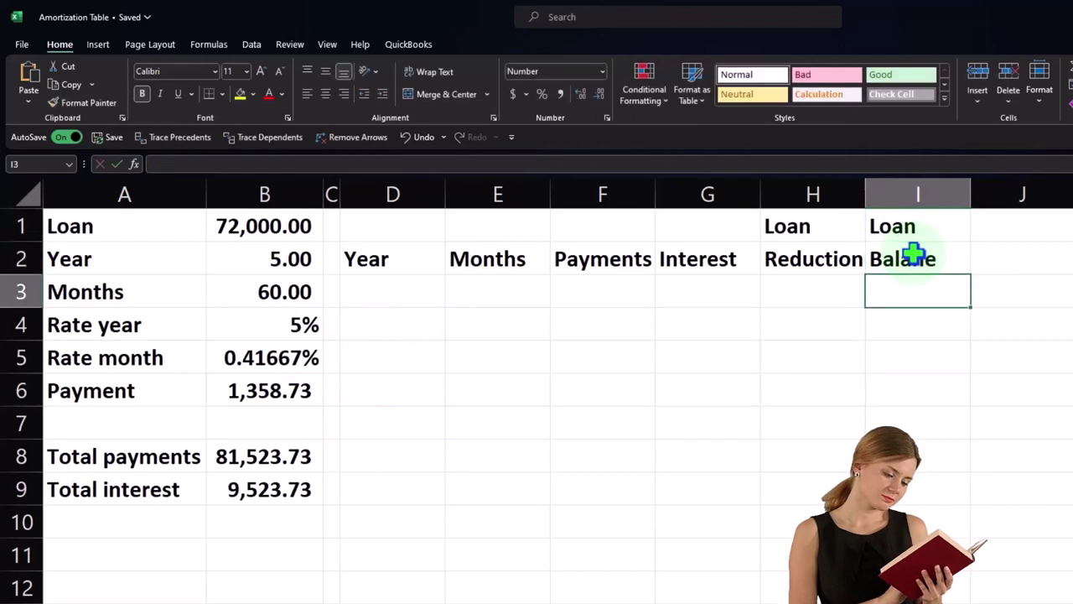
double_click(921, 257)
type("c")
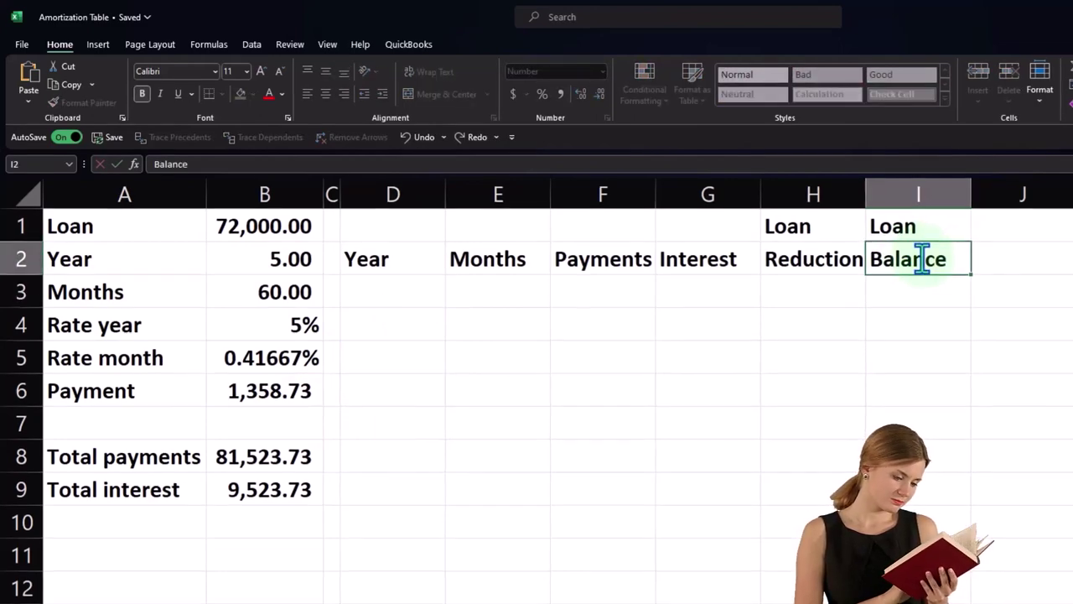
key("Return")
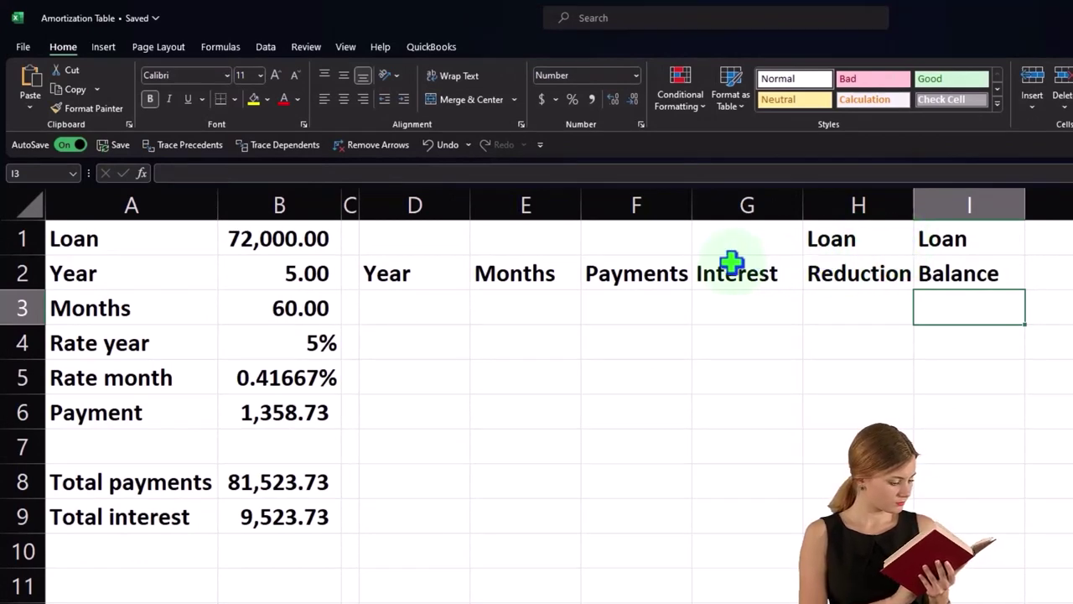
- Format the table header cells D1:I2 with centered text, black fill and white font color
left_click_drag(417, 238, 942, 268)
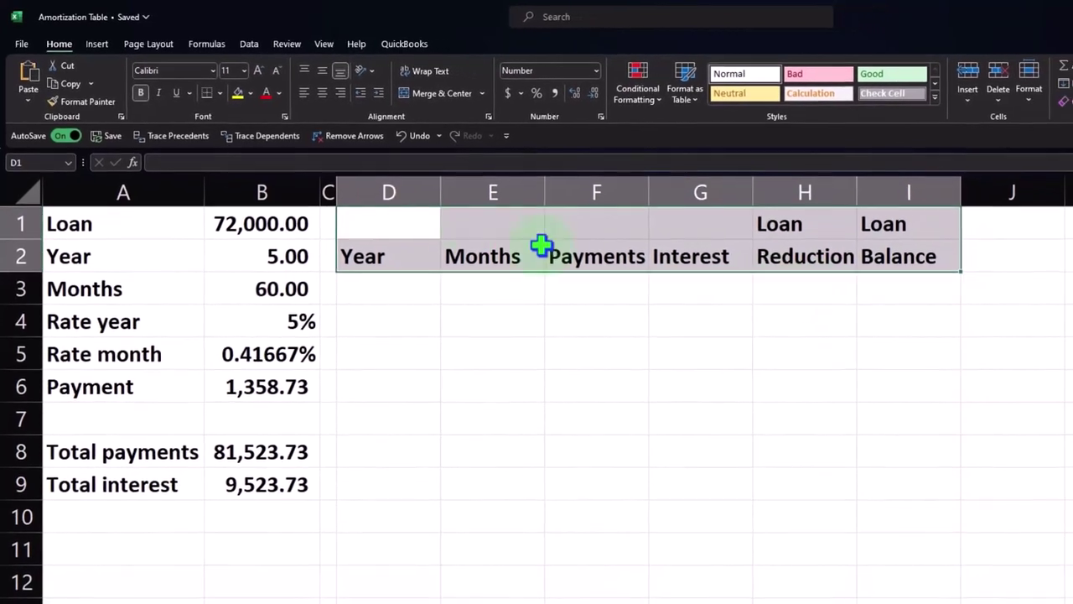
left_click(320, 91)
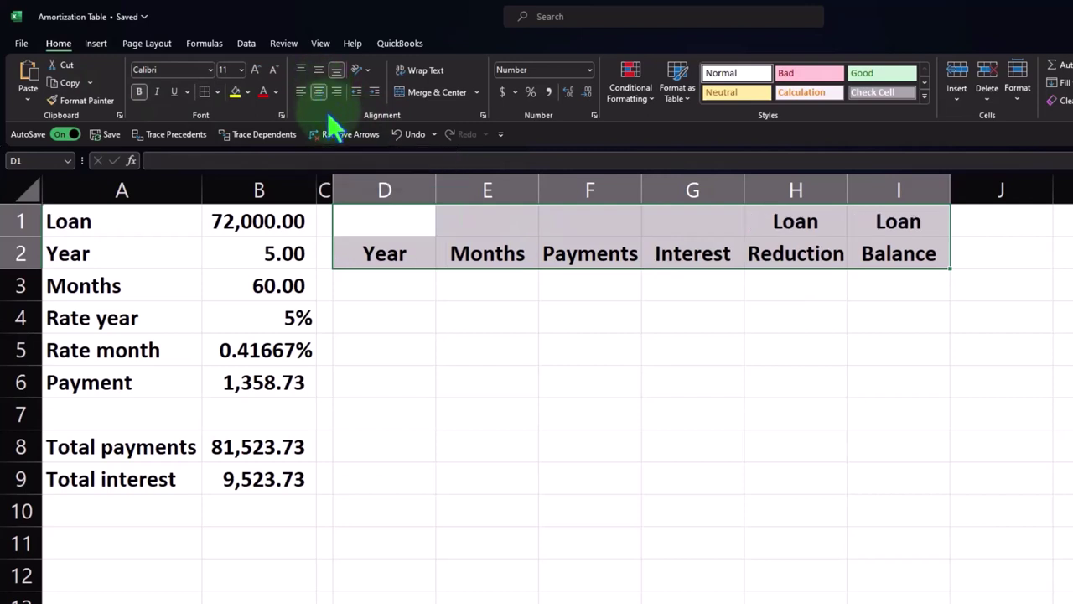
left_click(246, 92)
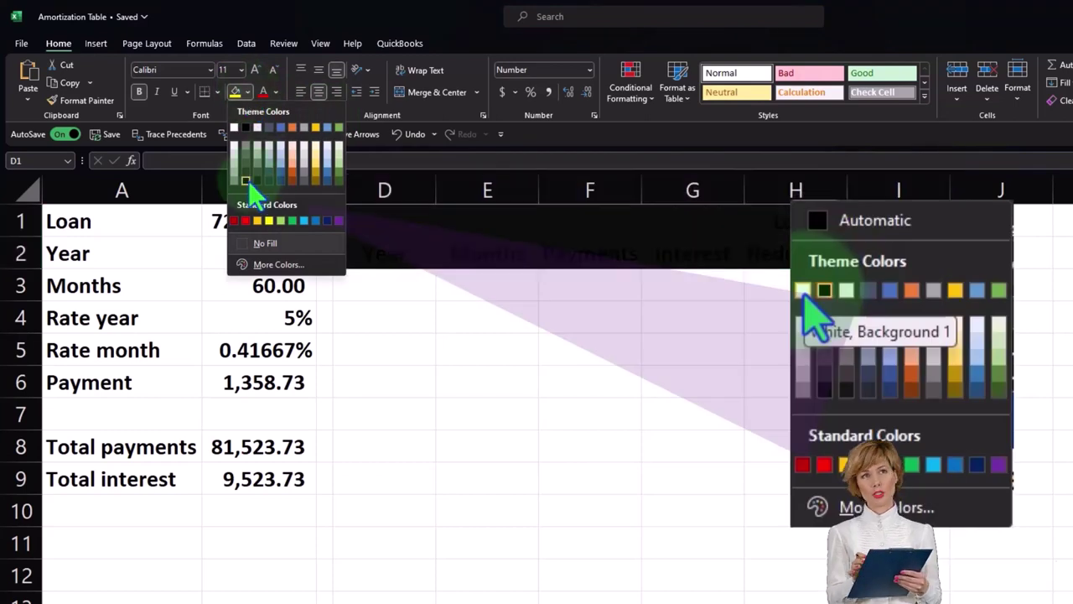
left_click(247, 180)
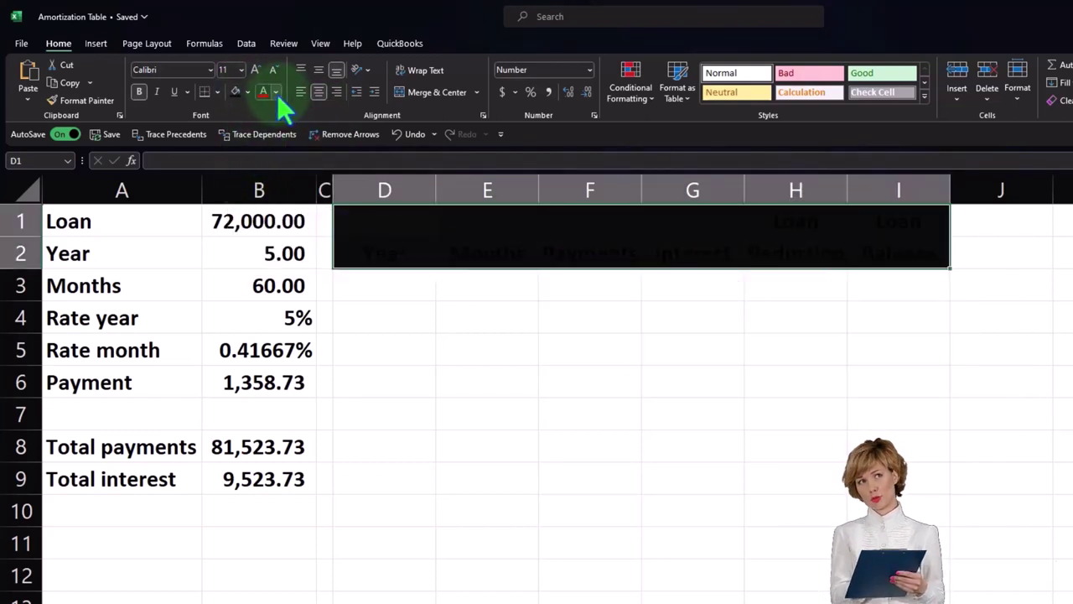
left_click(277, 94)
left_click(261, 149)
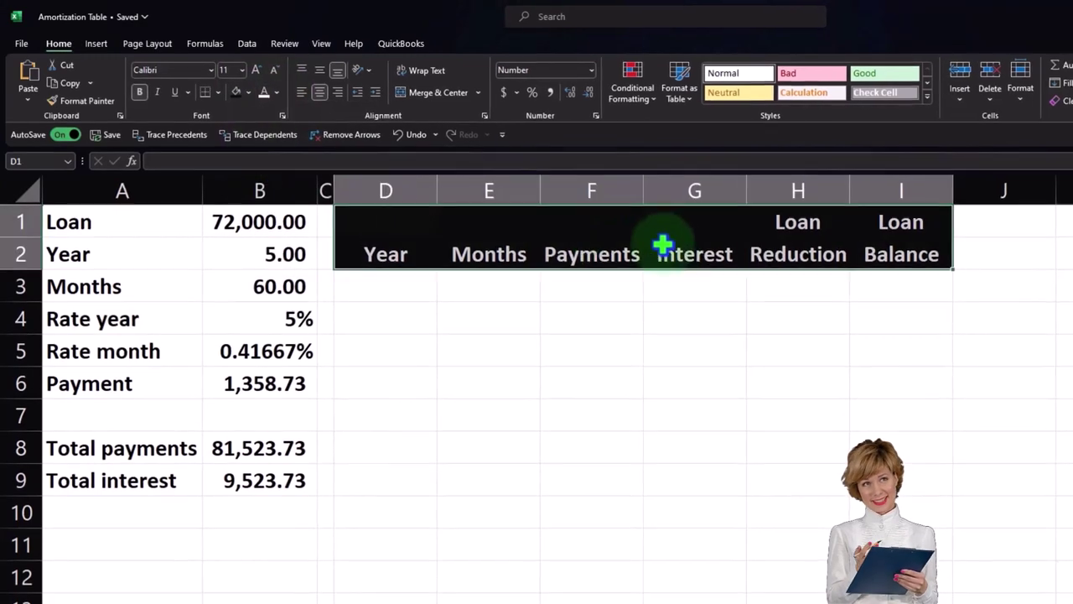
left_click(780, 224)
key("Down")
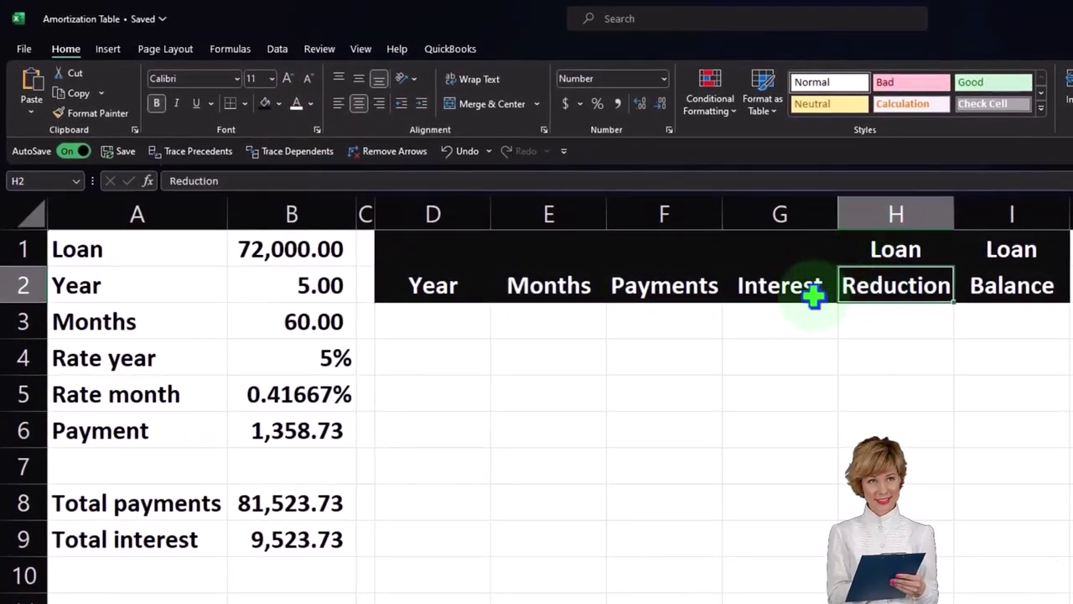
- Fill the Months column from E3 down to E63 with the series 0 to 60, starting from 0 and 1
left_click(550, 319)
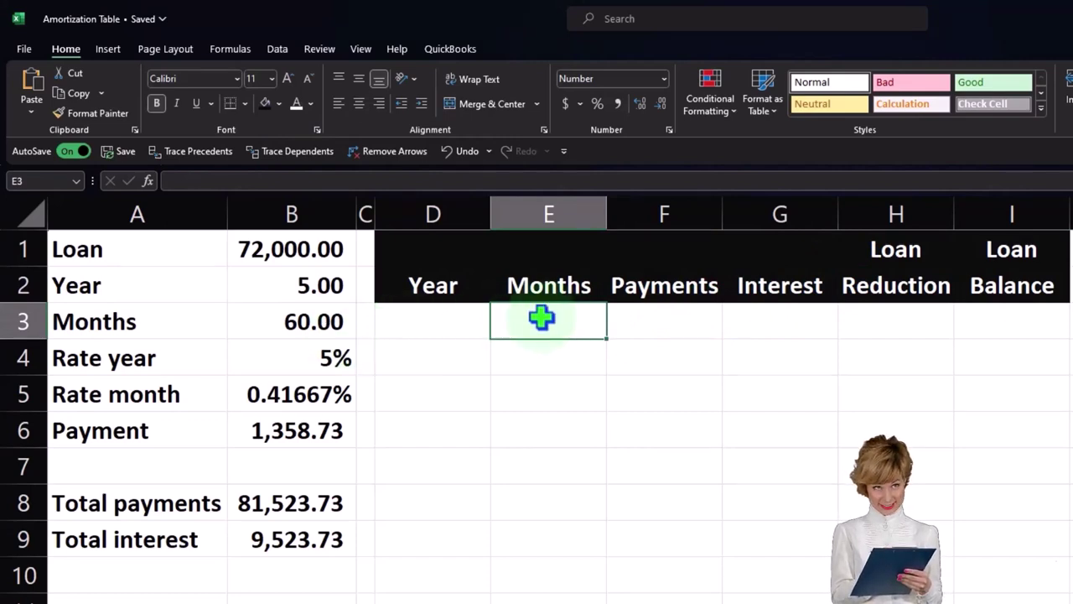
type("0")
key("Return")
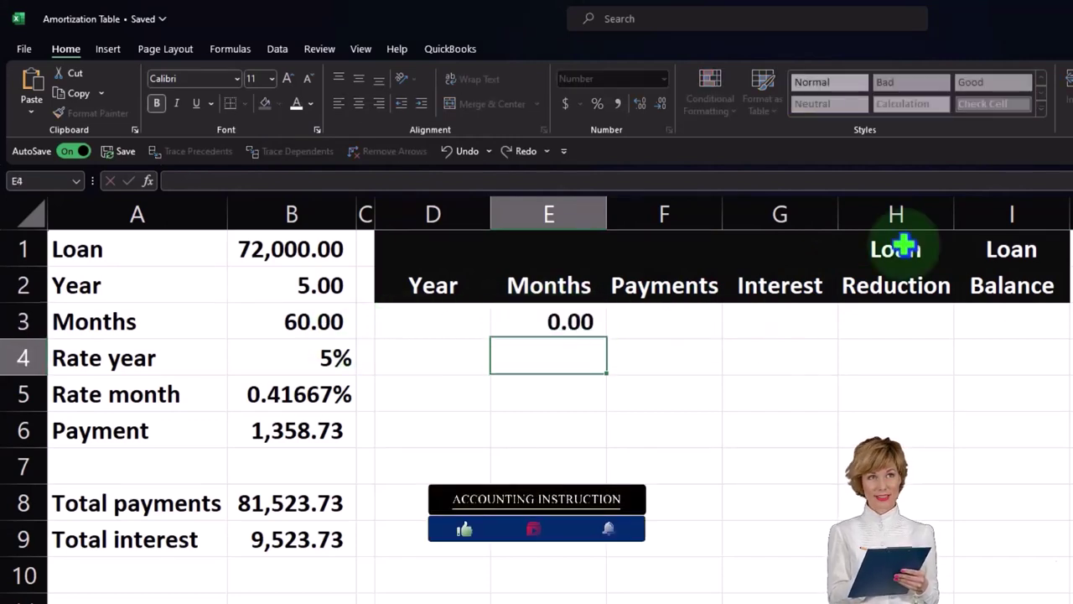
type("1")
key("Return")
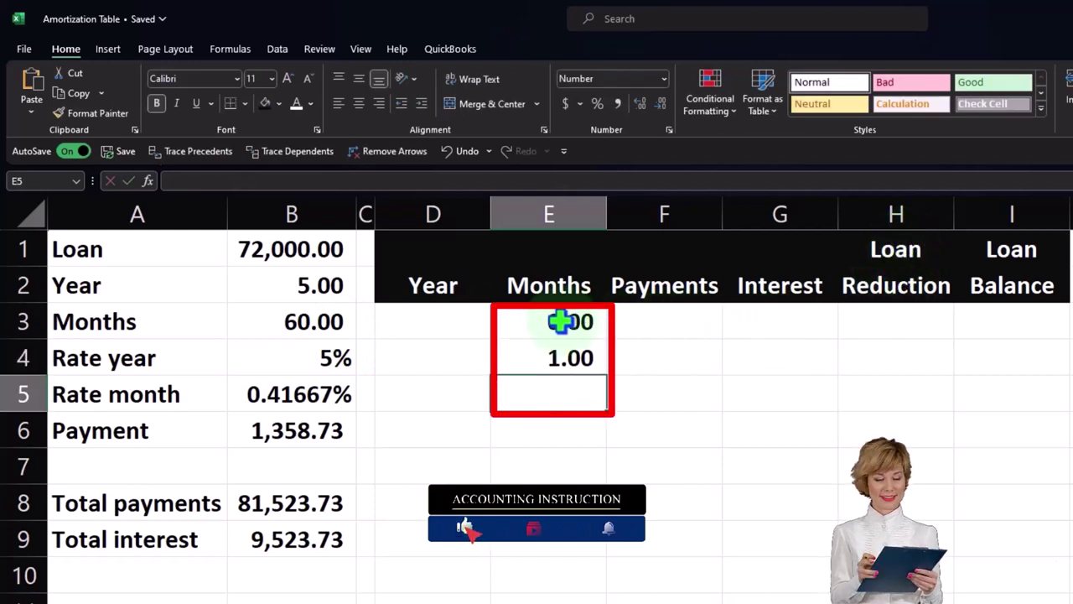
left_click_drag(558, 321, 558, 356)
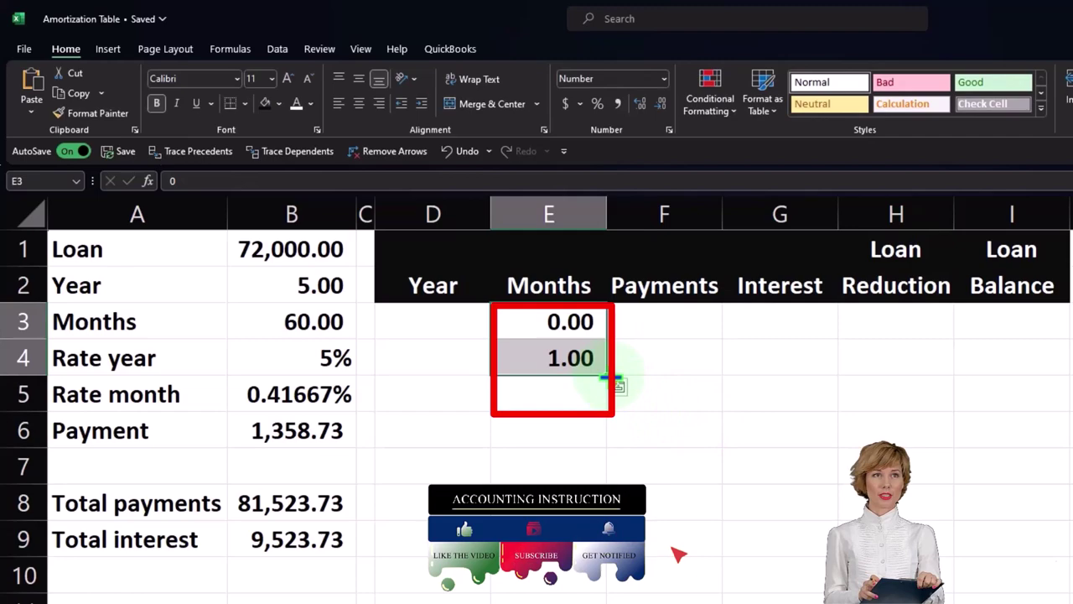
left_click_drag(611, 376, 610, 602)
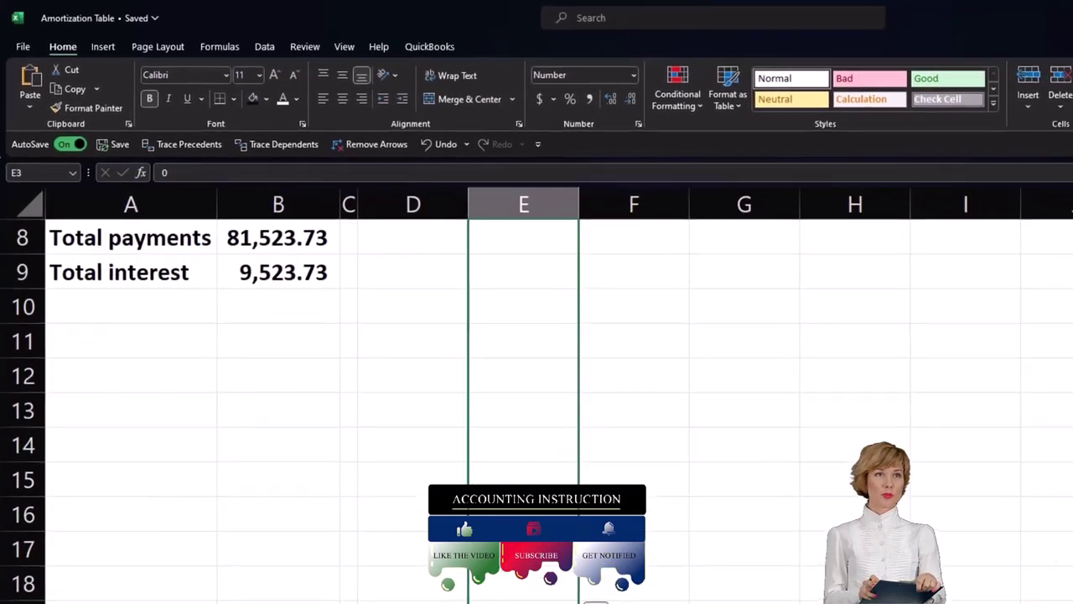
left_click_drag(522, 602, 513, 495)
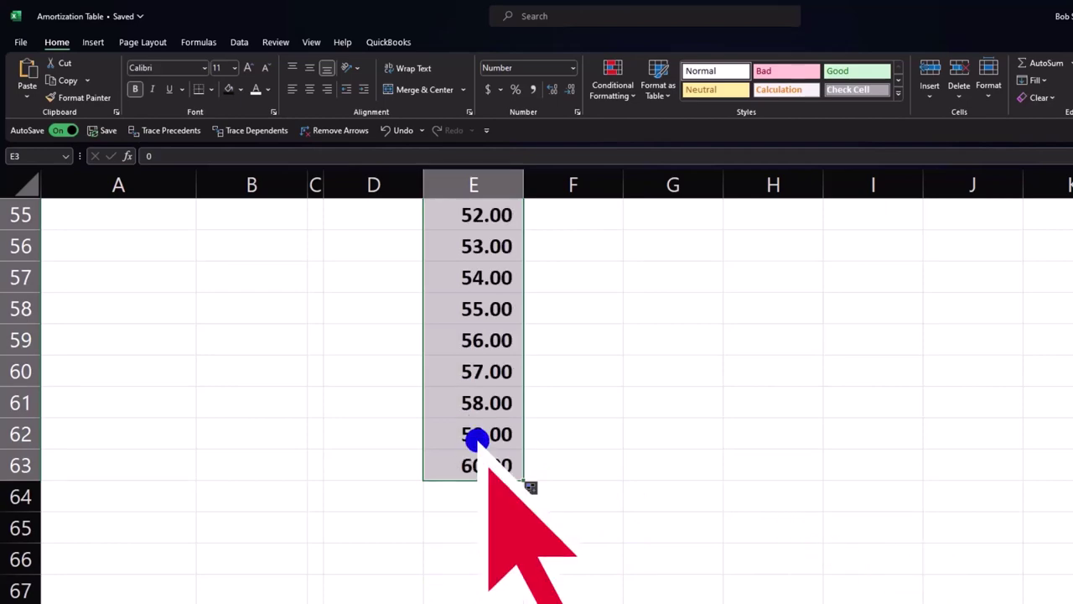
- Format the month numbers in column E with no decimal places and center them
scroll(531, 486, "up", 18)
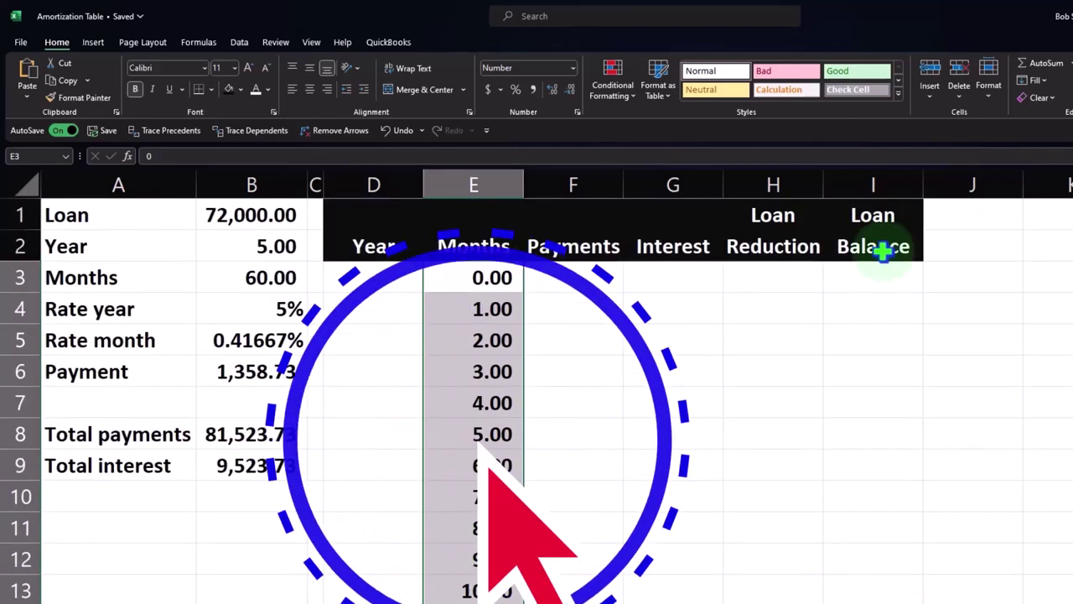
left_click(568, 87)
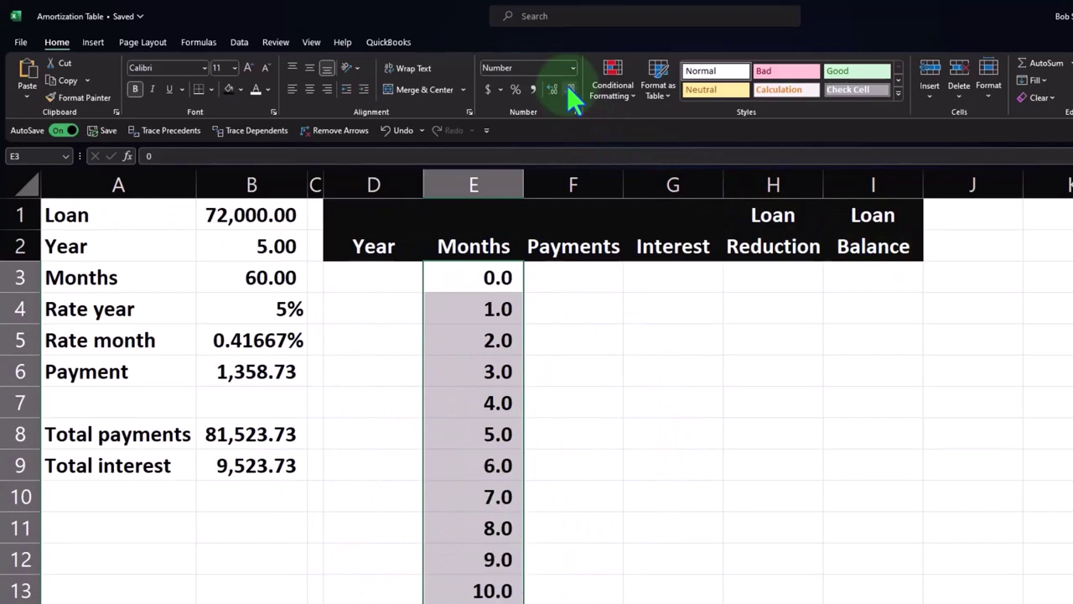
left_click(570, 89)
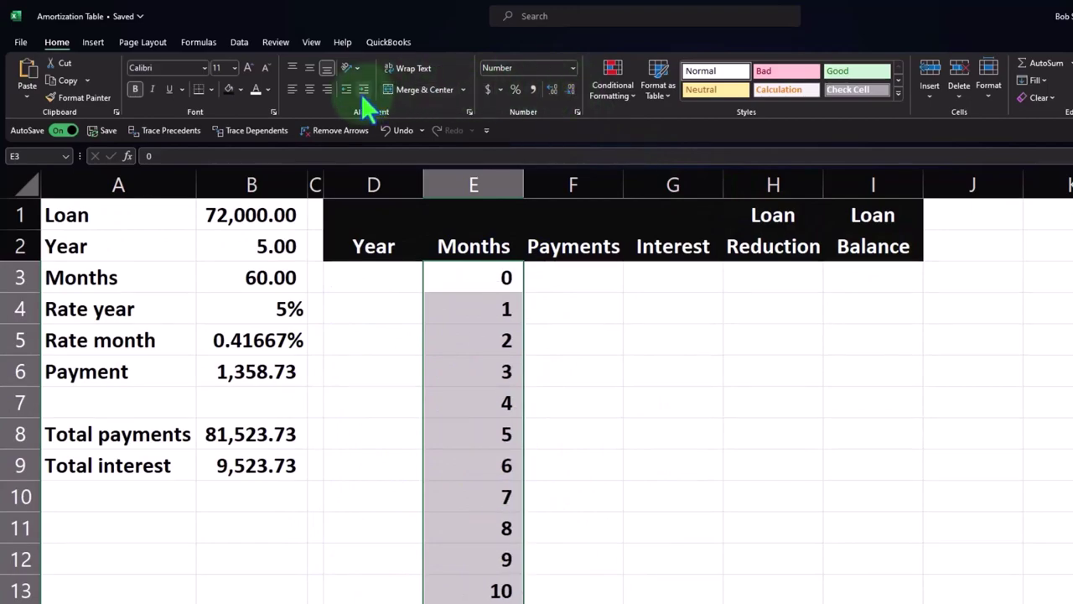
left_click(309, 89)
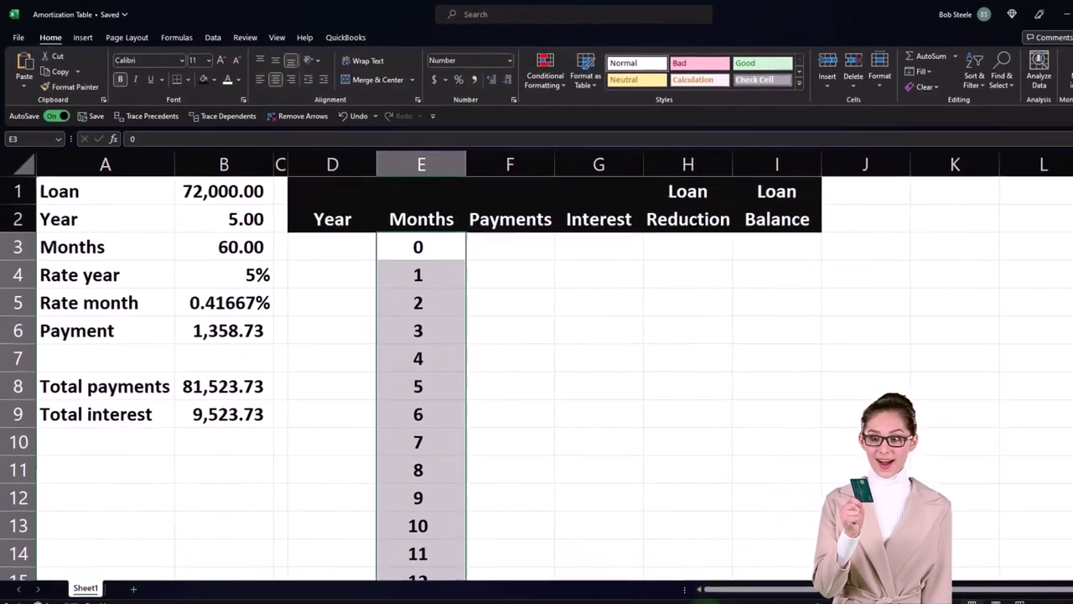
- Switch to the Calculator.net Amortization Calculator in the browser and calculate a $75,000 loan over 5 years at 5% interest
mouse_move(661, 590)
left_click(683, 547)
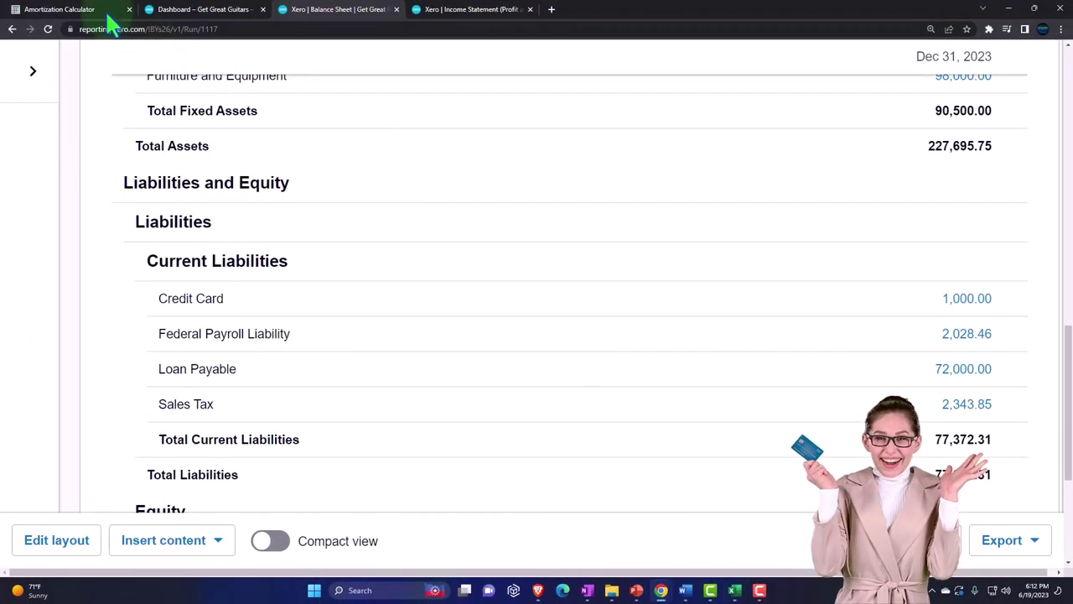
left_click(105, 10)
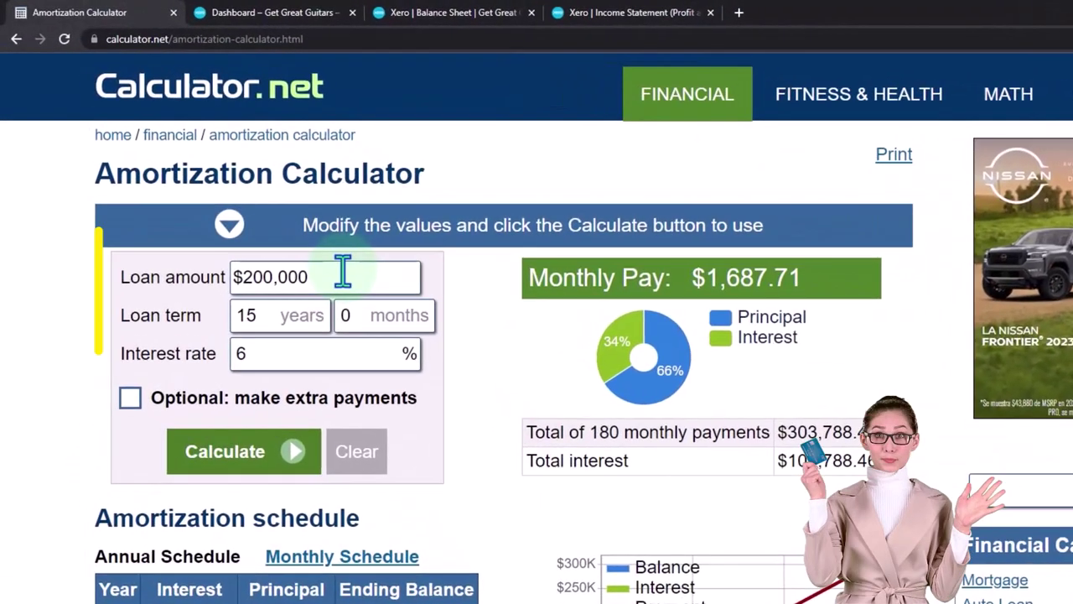
double_click(343, 270)
type("75,00")
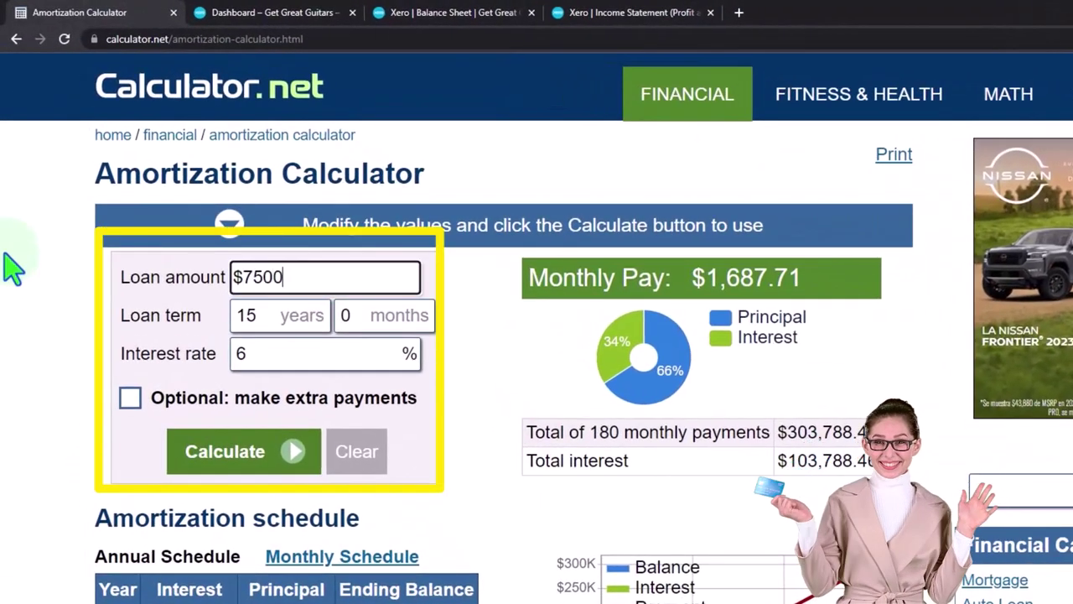
type("0")
key("Tab")
type("5")
key("Tab")
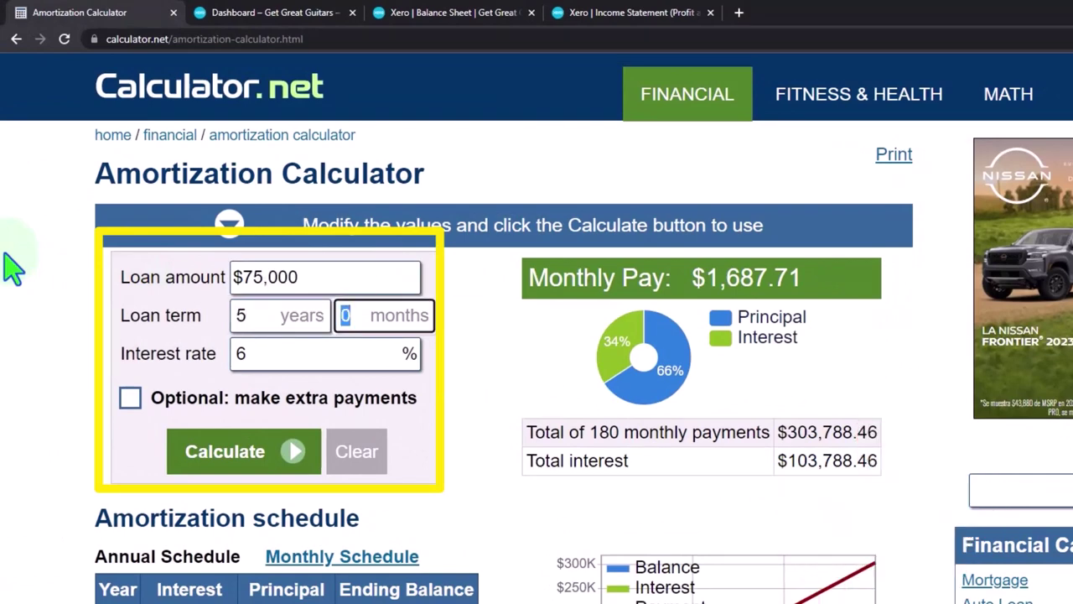
key("Tab")
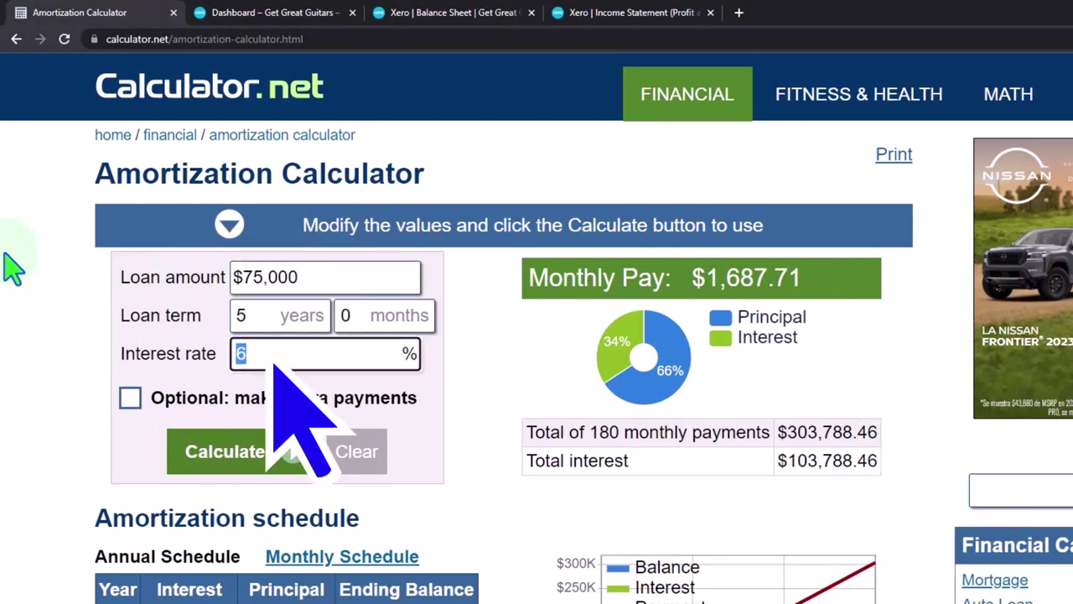
type("5")
left_click(198, 450)
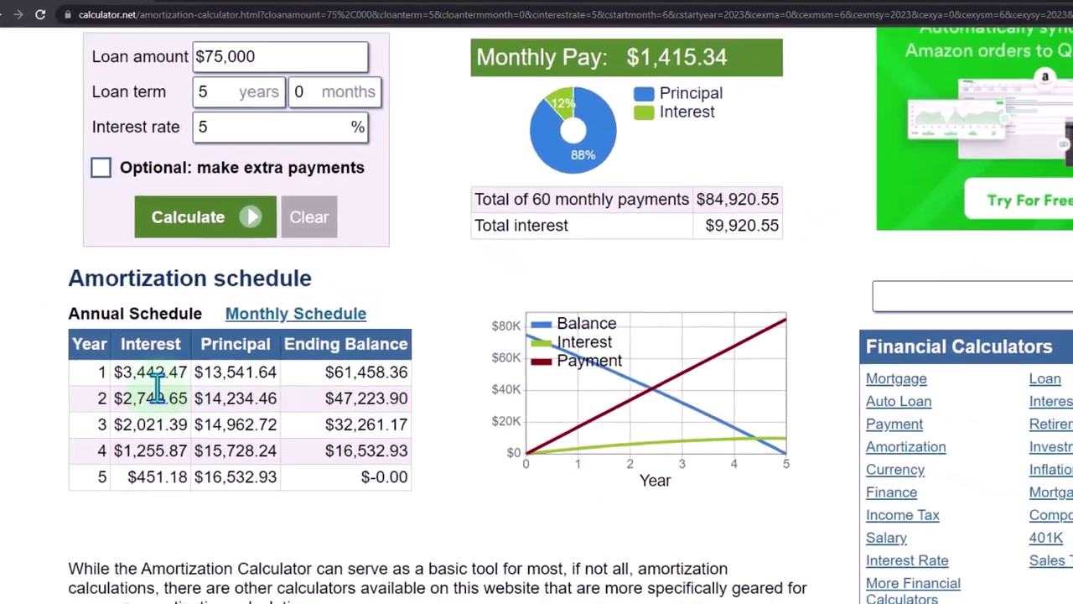
scroll(159, 368, "up", 2)
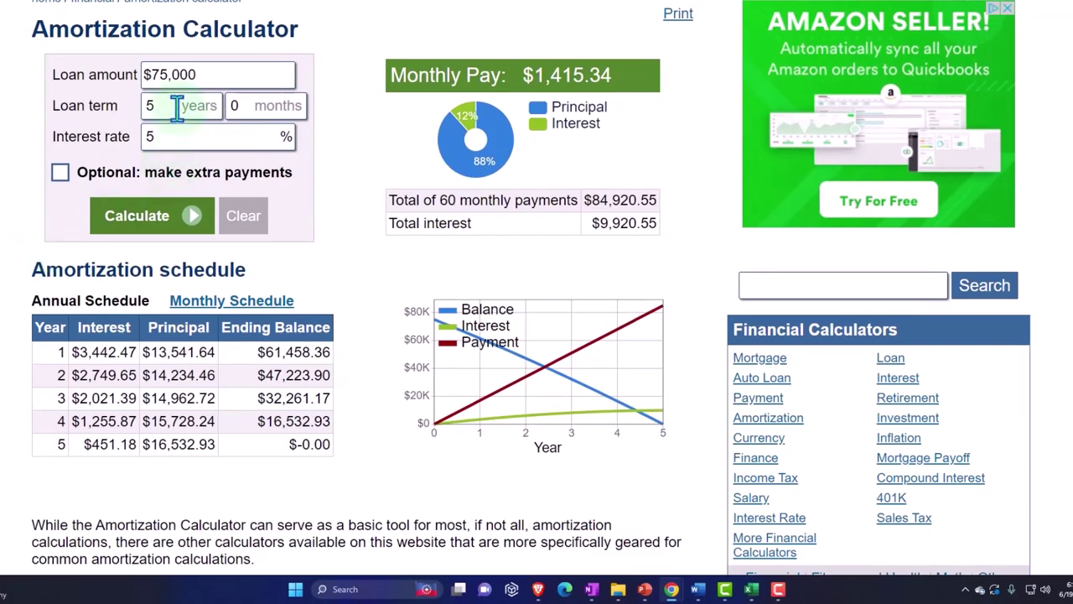
- Clear the years from the loan term, enter 60 months instead, and recalculate the amortization
double_click(144, 105)
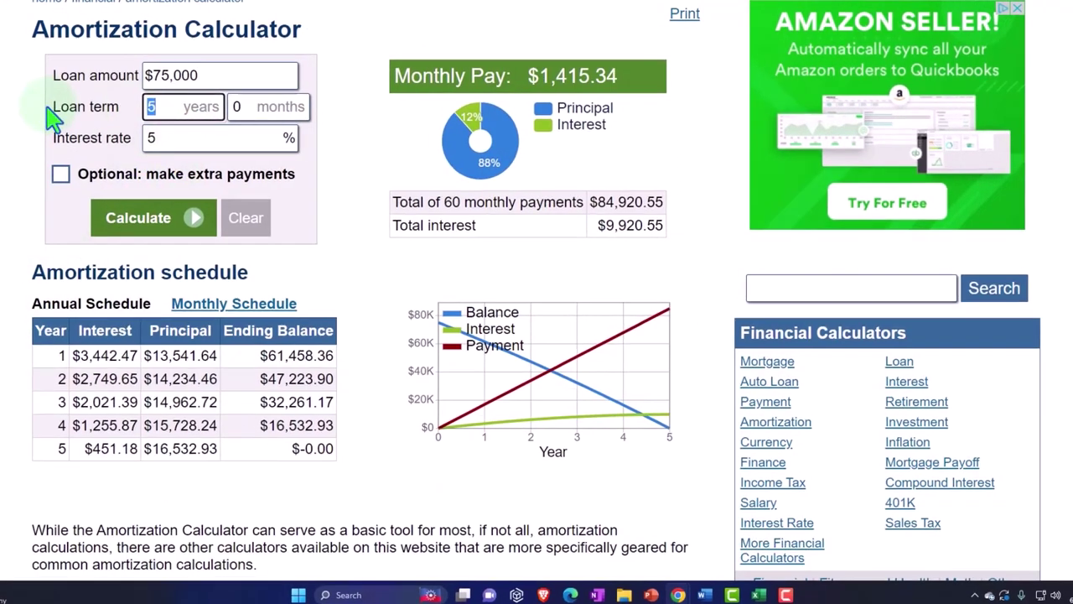
key("BackSpace")
key("Tab")
type("6")
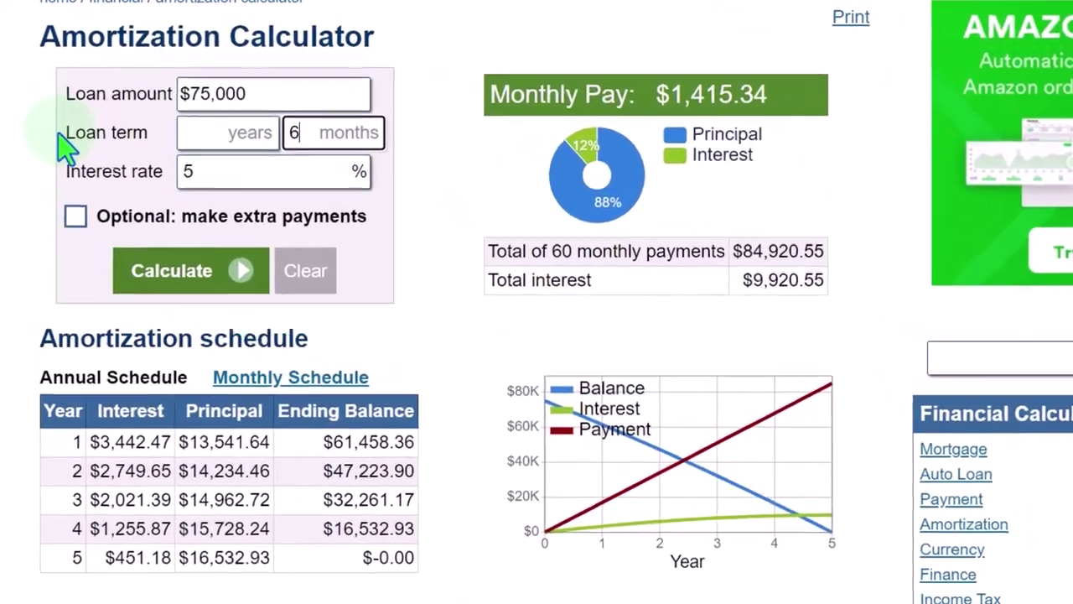
type("0")
key("Tab")
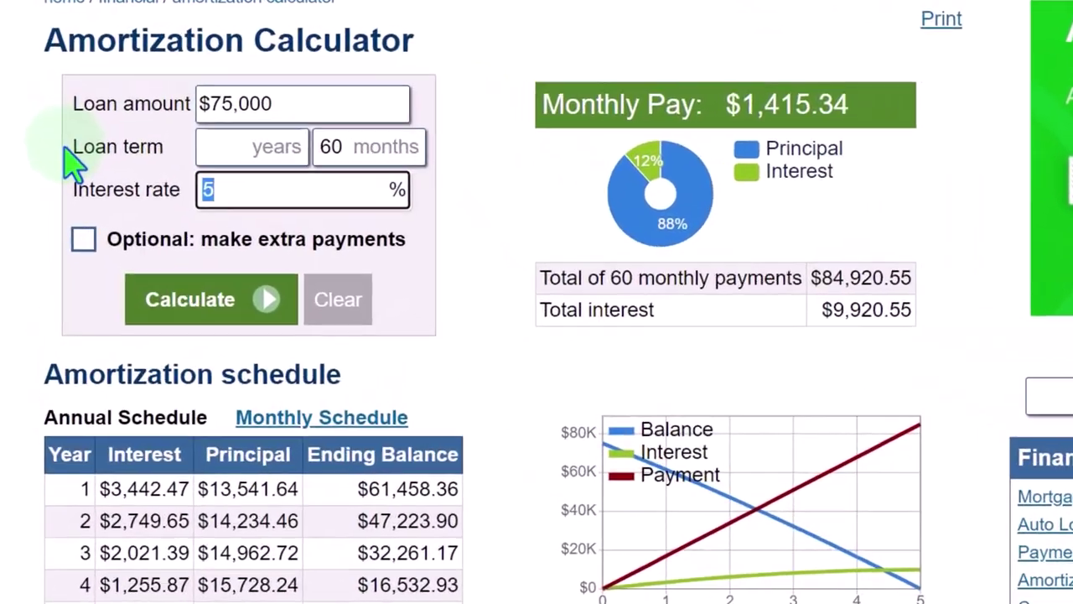
left_click(168, 274)
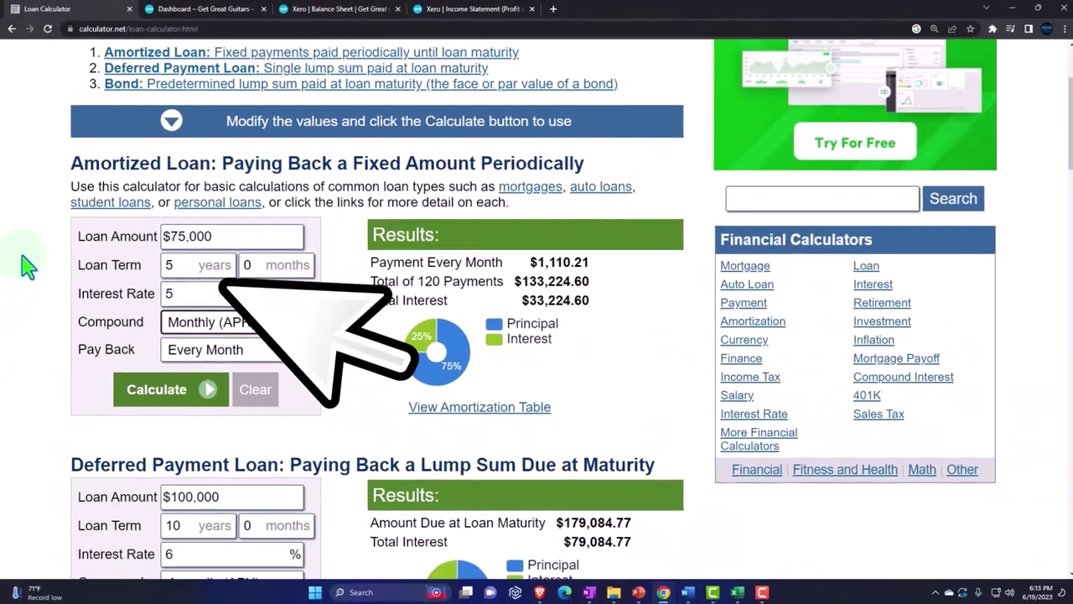
- Set the amortized loan in the Loan Calculator to a 5-year term at 5% interest and calculate it
type("5")
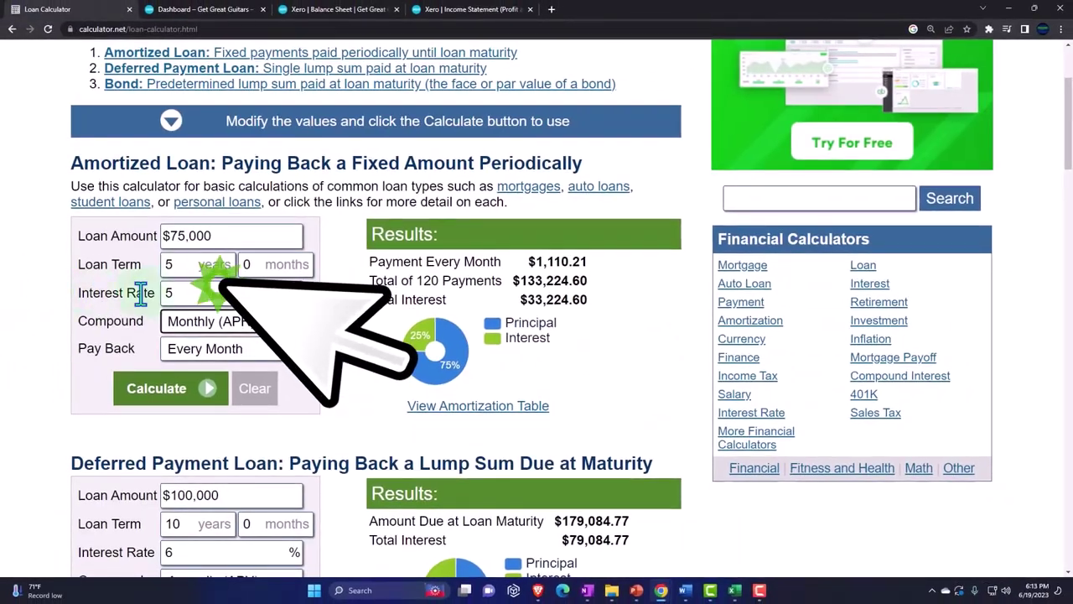
left_click(174, 290)
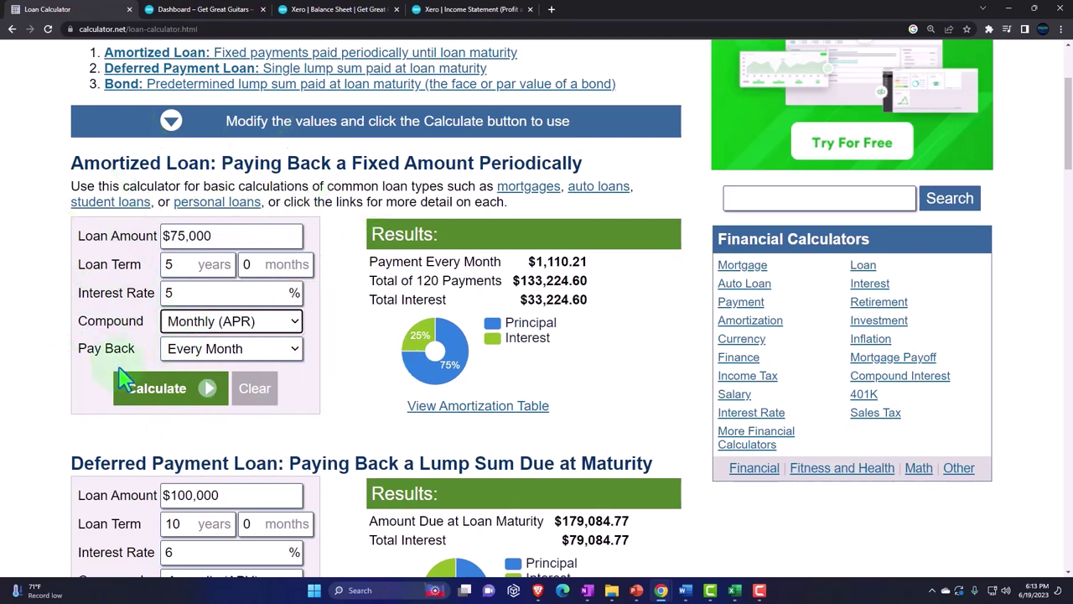
left_click(167, 366)
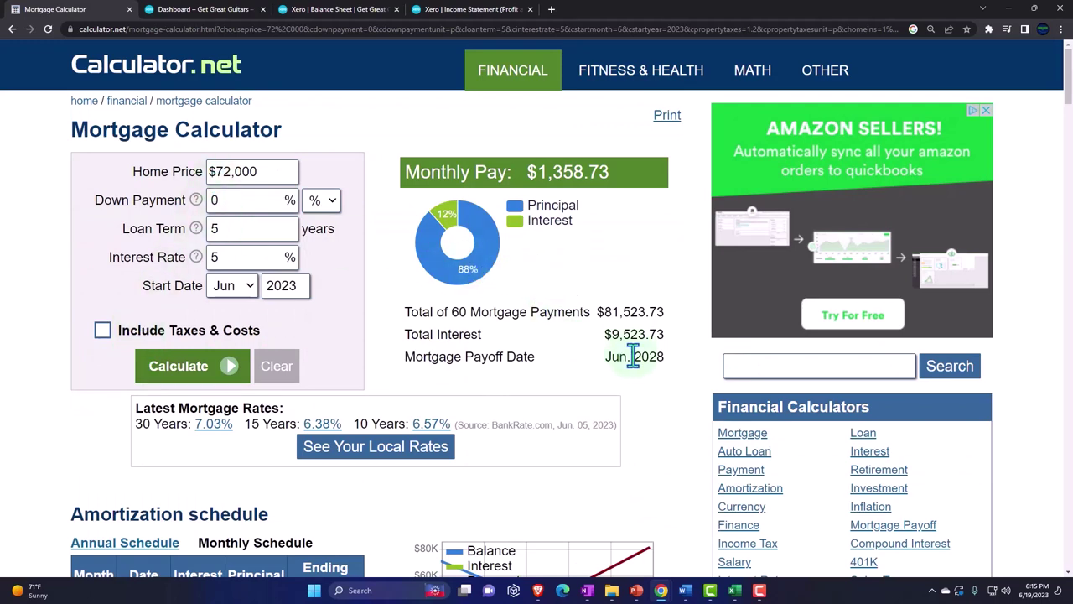
- Examine the Mortgage Calculator's monthly amortization schedule for the $72,000 loan
scroll(634, 356, "down", 4)
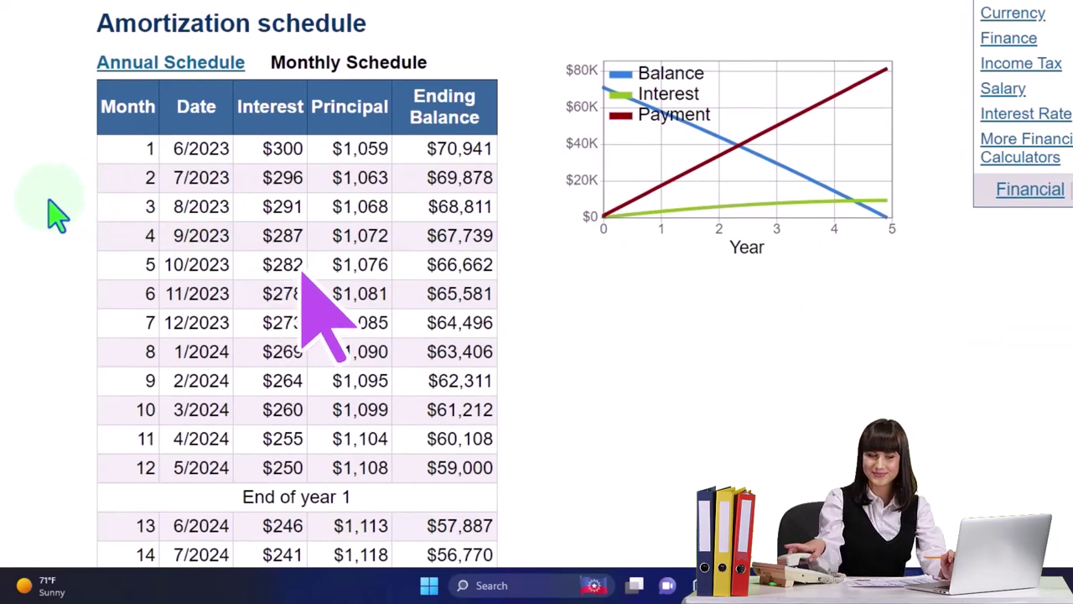
scroll(64, 223, "down", 3)
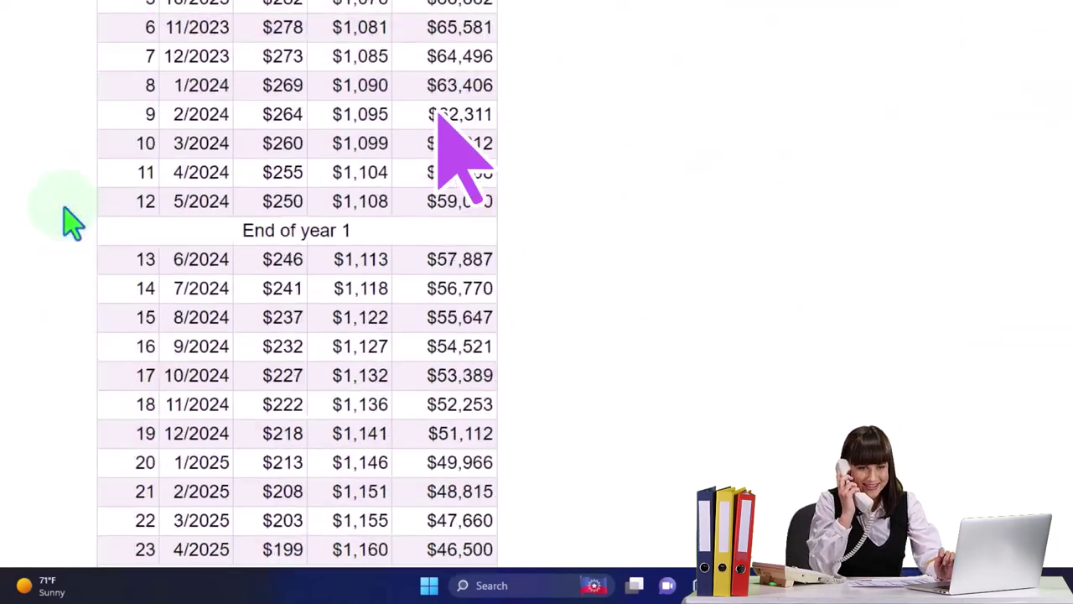
scroll(64, 223, "up", 6)
scroll(67, 226, "up", 2)
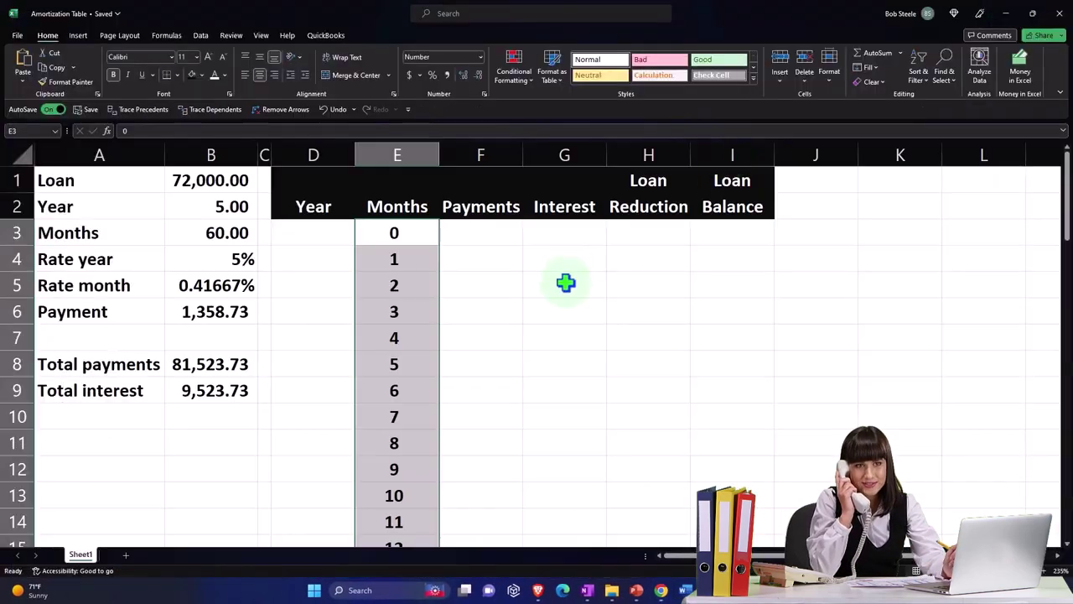
left_click(565, 284)
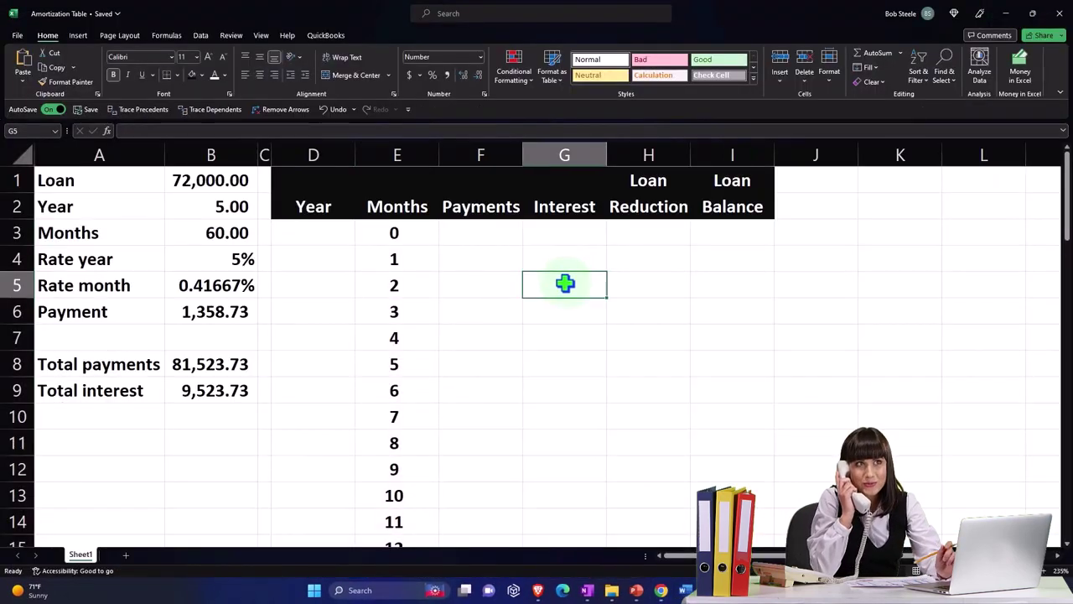
left_click(326, 232)
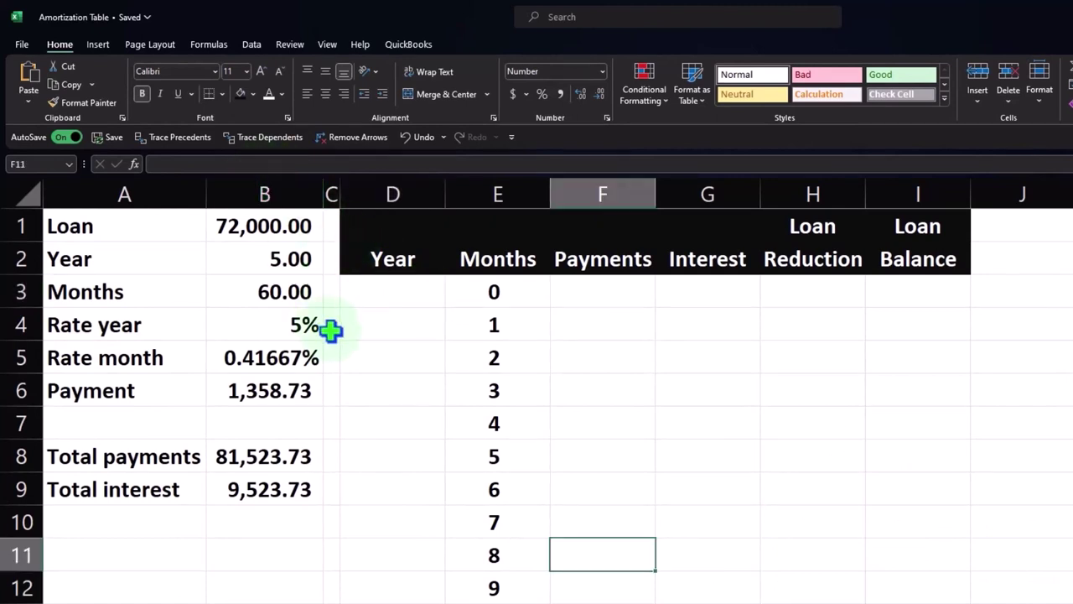
- Enter the formula =ROUNDUP(E4/12,0.01) in D4 to calculate the year for month 1
left_click(386, 327)
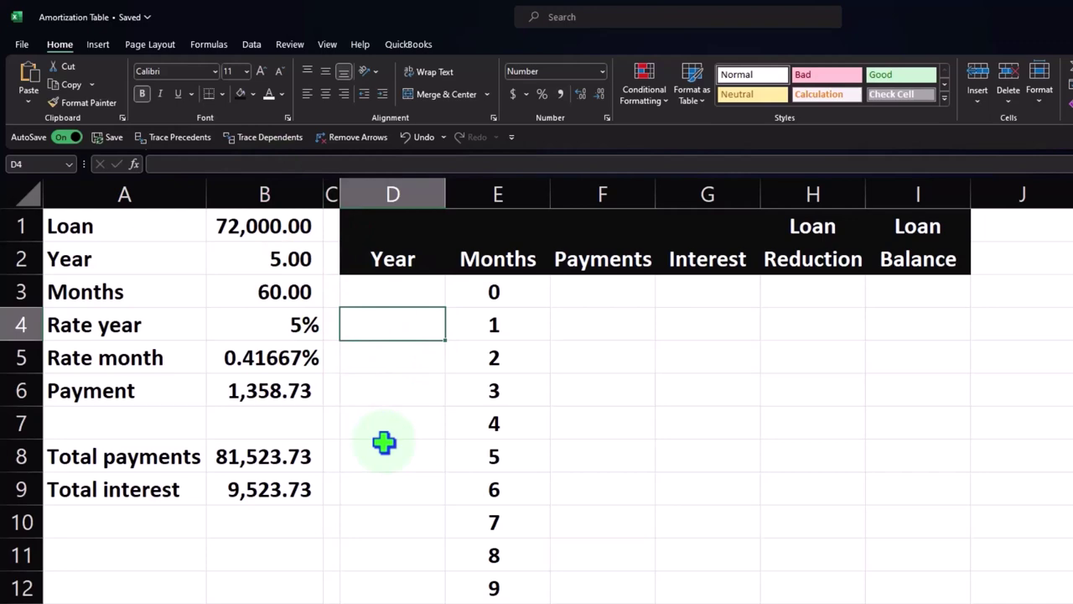
type("=round")
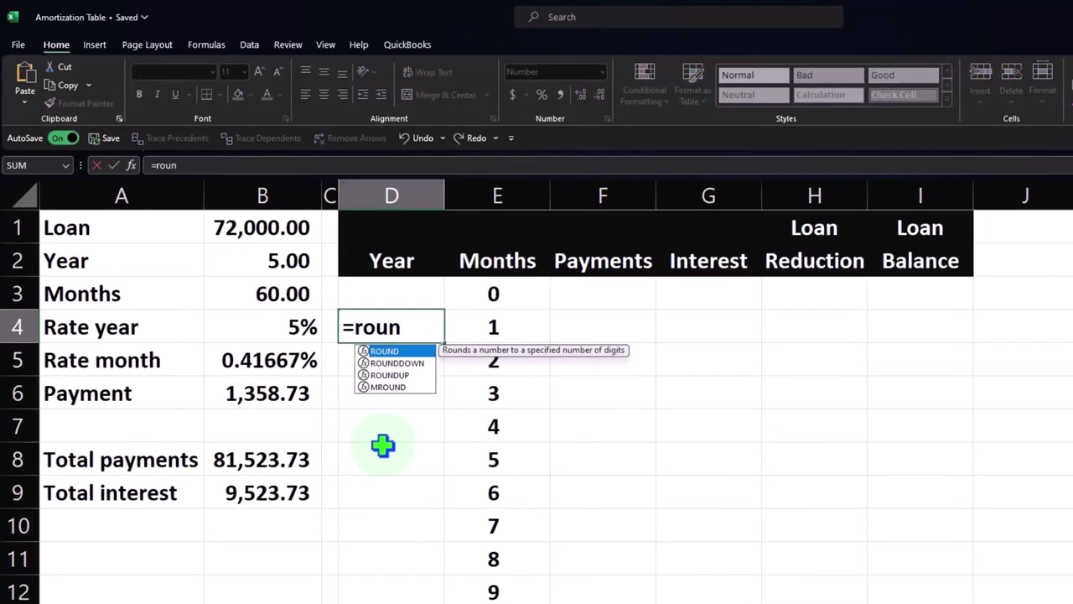
type("up")
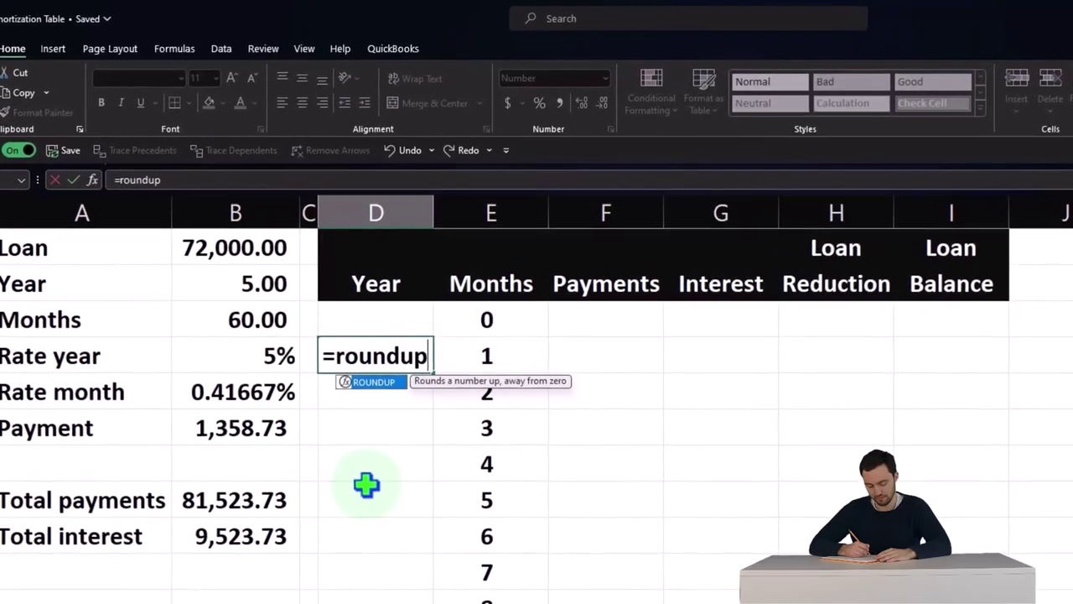
type("(")
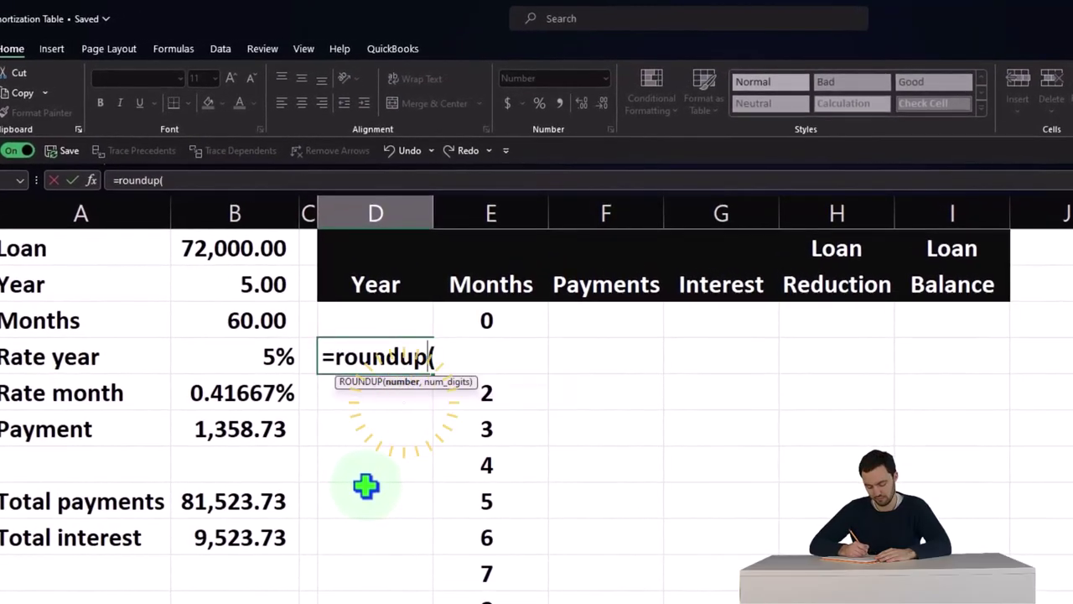
key("Right")
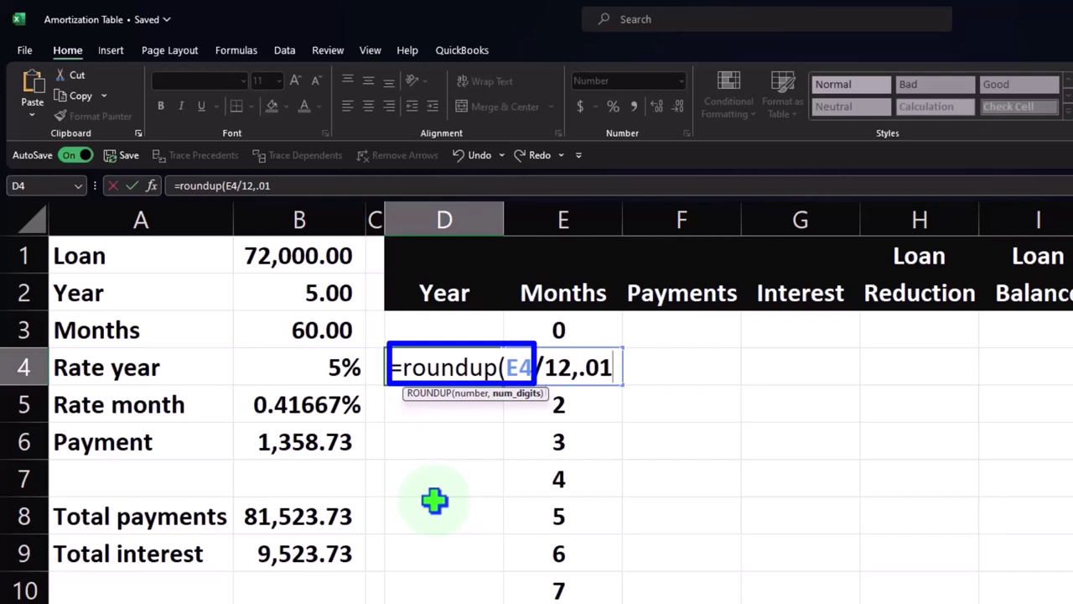
key("Return")
- Copy the year formula from D4 down through D16 and check the formula in D16
left_click(445, 366)
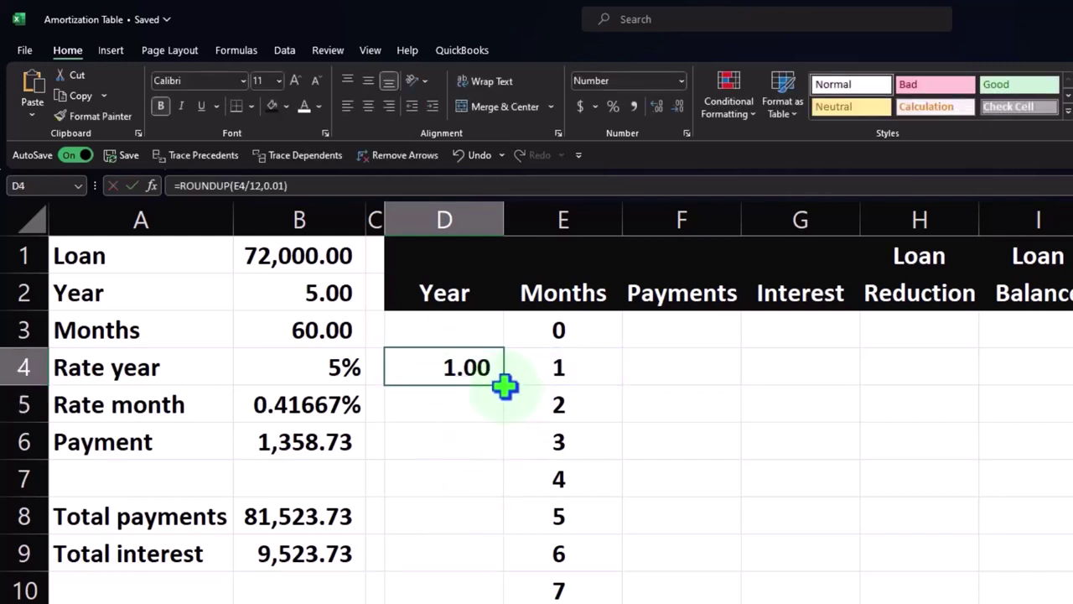
left_click_drag(505, 385, 508, 602)
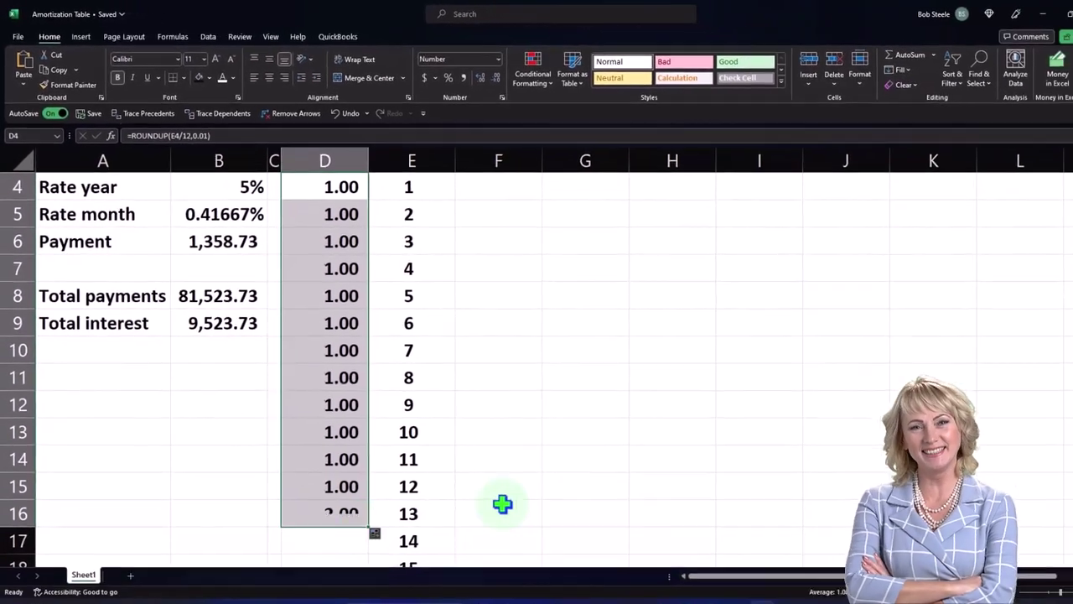
scroll(512, 474, "down", 1)
left_click(422, 416)
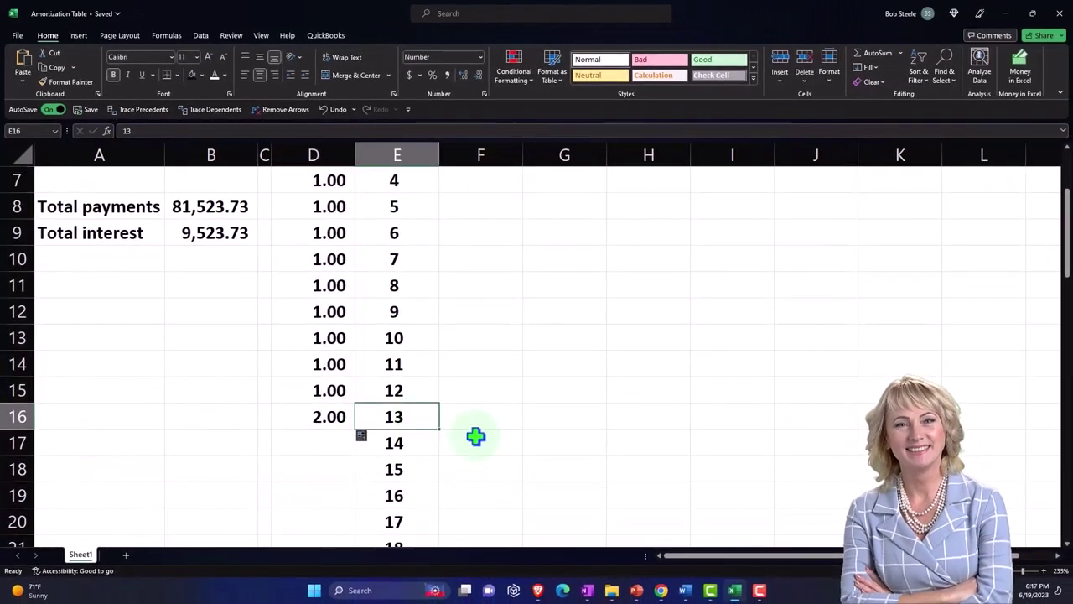
left_click(313, 416)
double_click(312, 416)
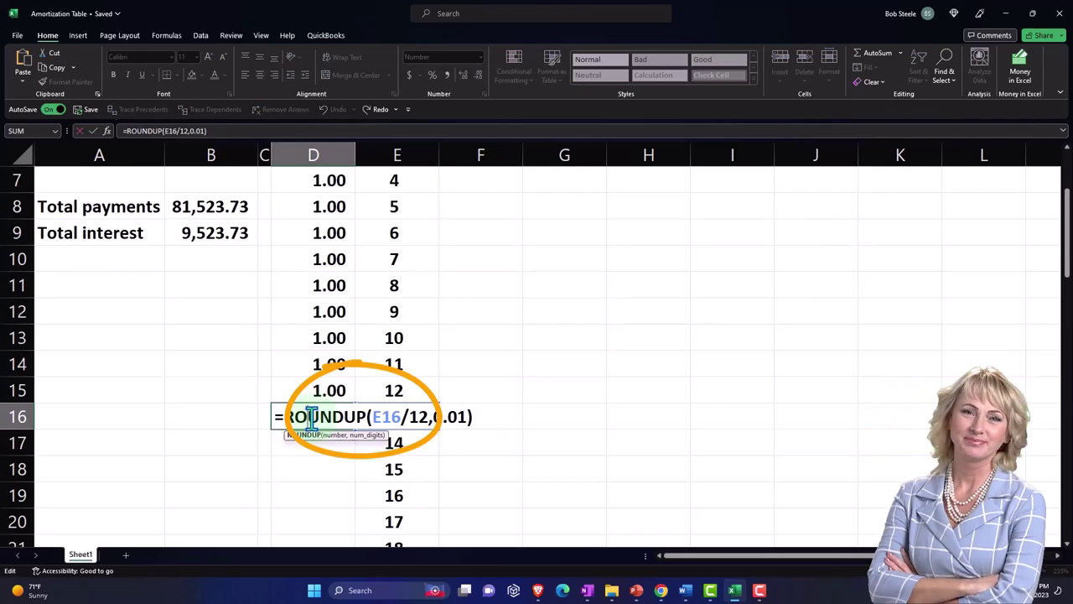
key("Return")
left_click(312, 416)
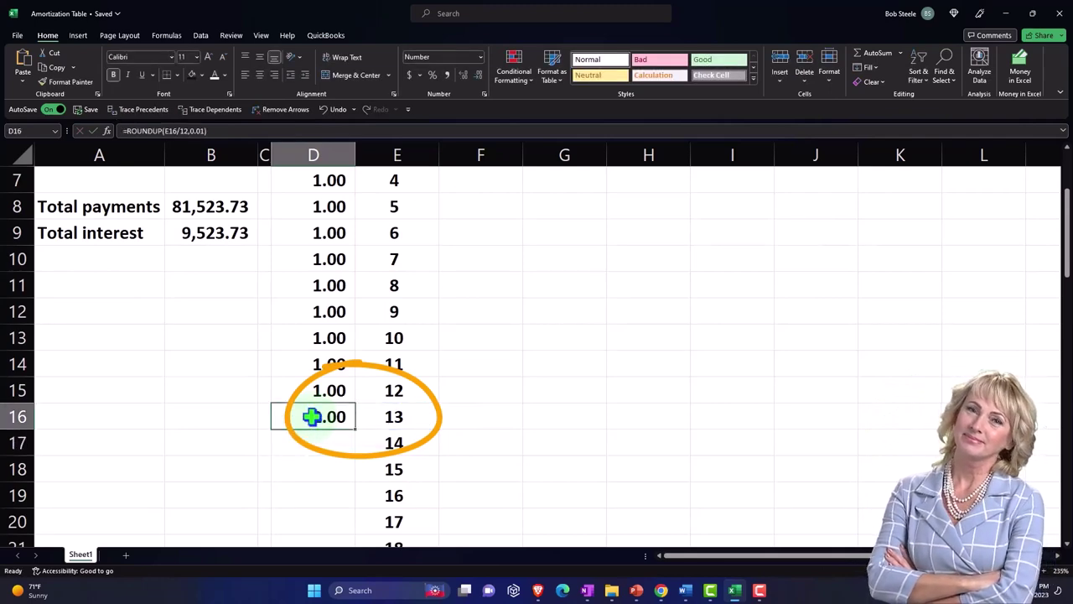
- Extend the Year column's ROUNDUP formula up to D3 and down to D63, beside month 60
scroll(312, 416, "up", 2)
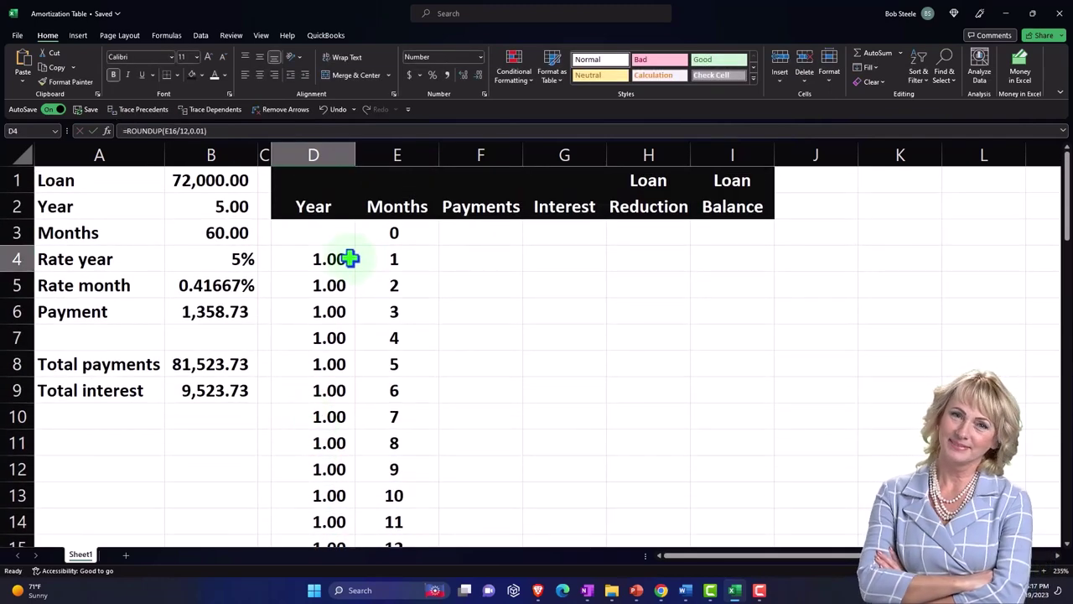
left_click_drag(356, 275, 332, 521)
scroll(352, 503, "down", 2)
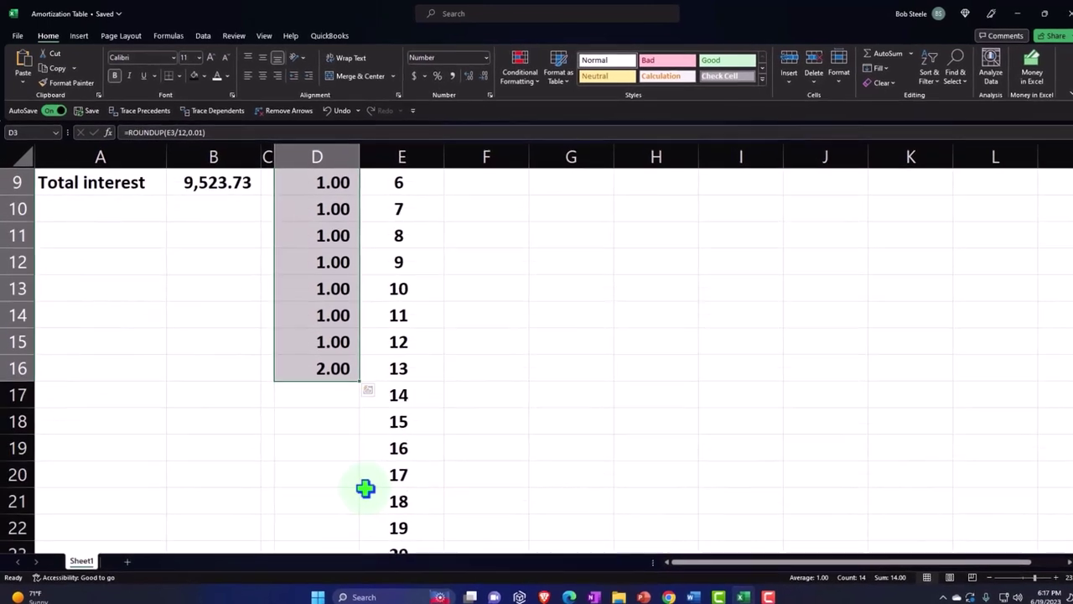
mouse_move(392, 427)
left_mouse_down()
mouse_move(369, 591)
mouse_move(379, 554)
left_mouse_up()
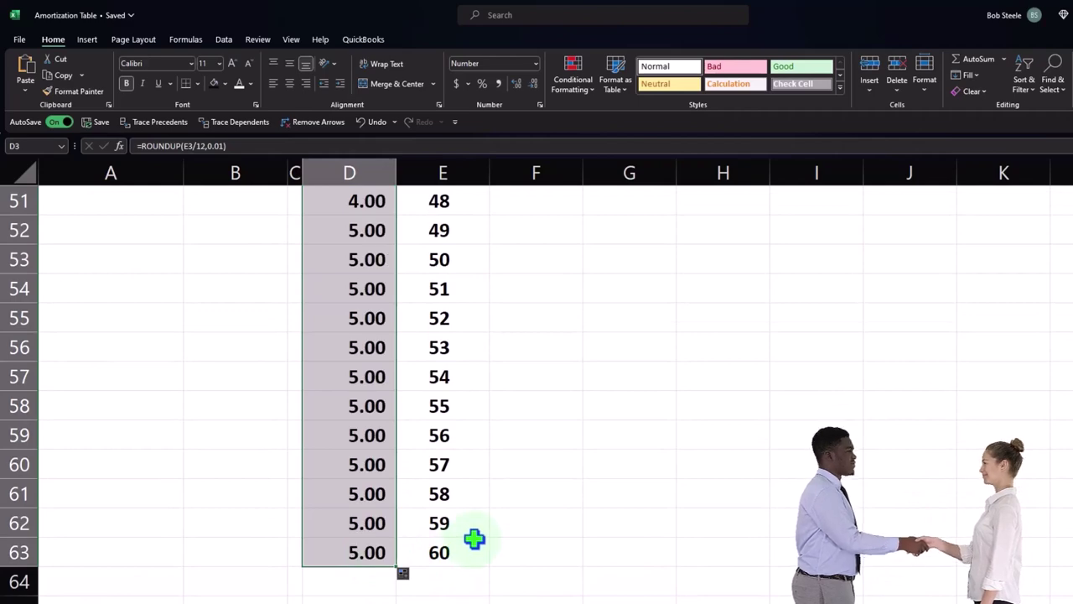
- Format the Year values in D3:D63 as centred whole numbers without decimals
scroll(475, 538, "up", 17)
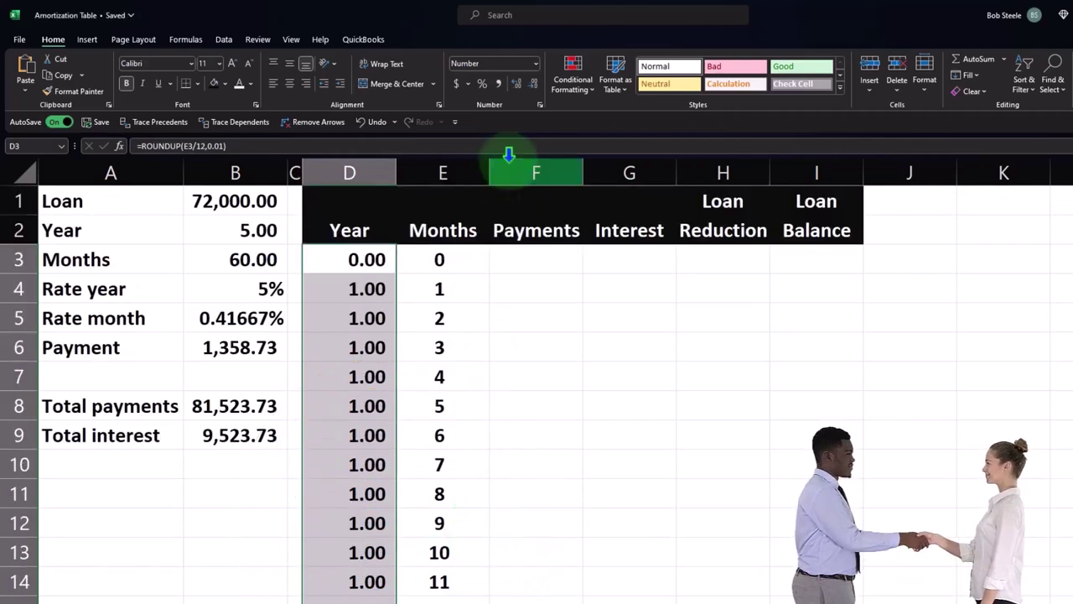
left_click(516, 83)
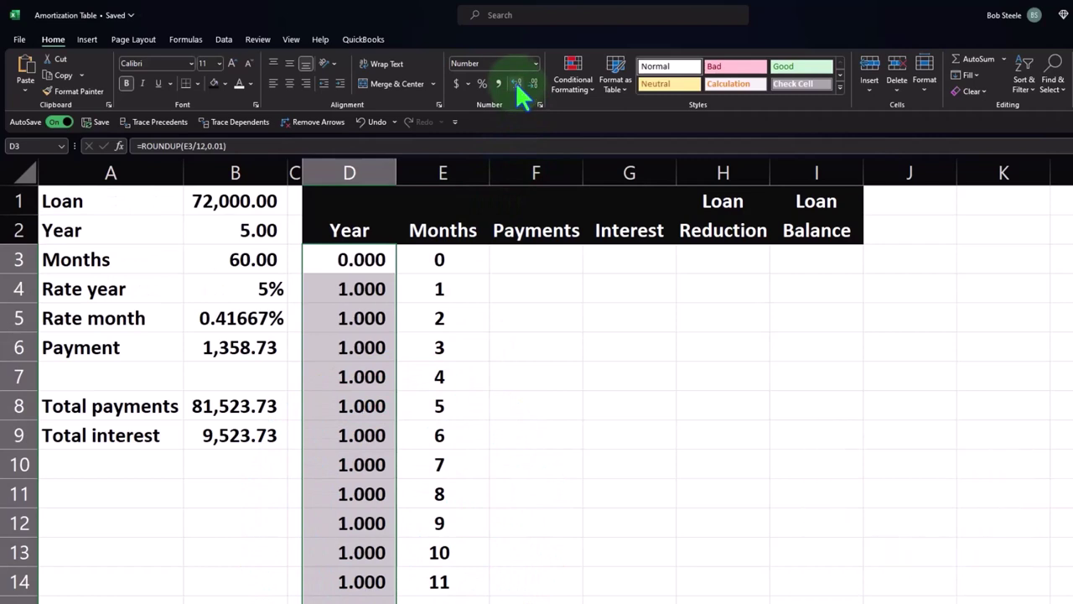
left_click(530, 82)
left_click(532, 82)
left_click(533, 82)
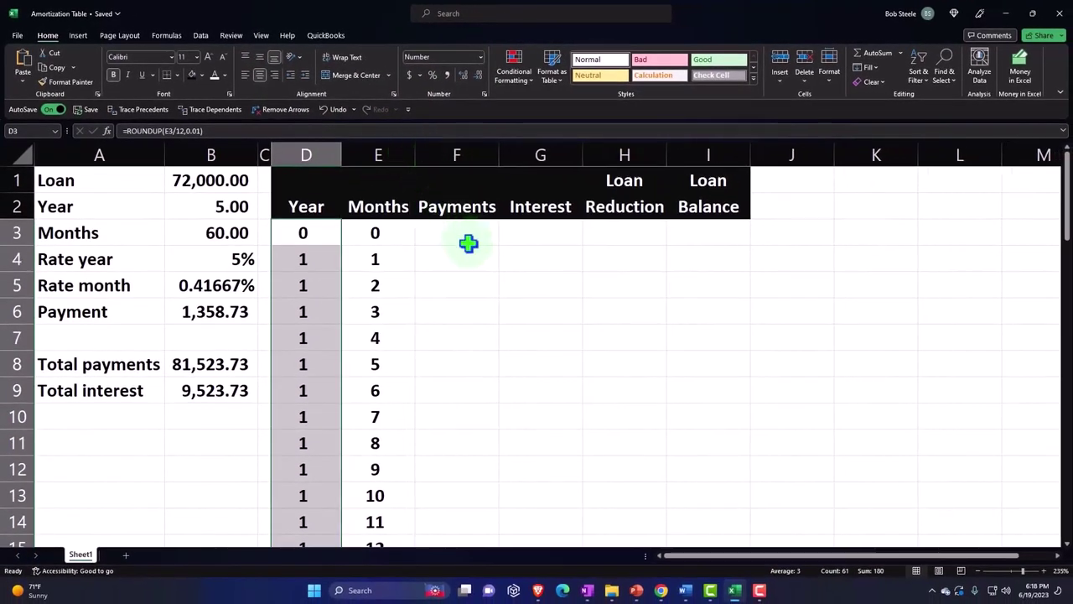
- Enter the opening loan balance in I3 as a reference to the loan amount in B1
left_click(468, 243)
left_click(709, 245)
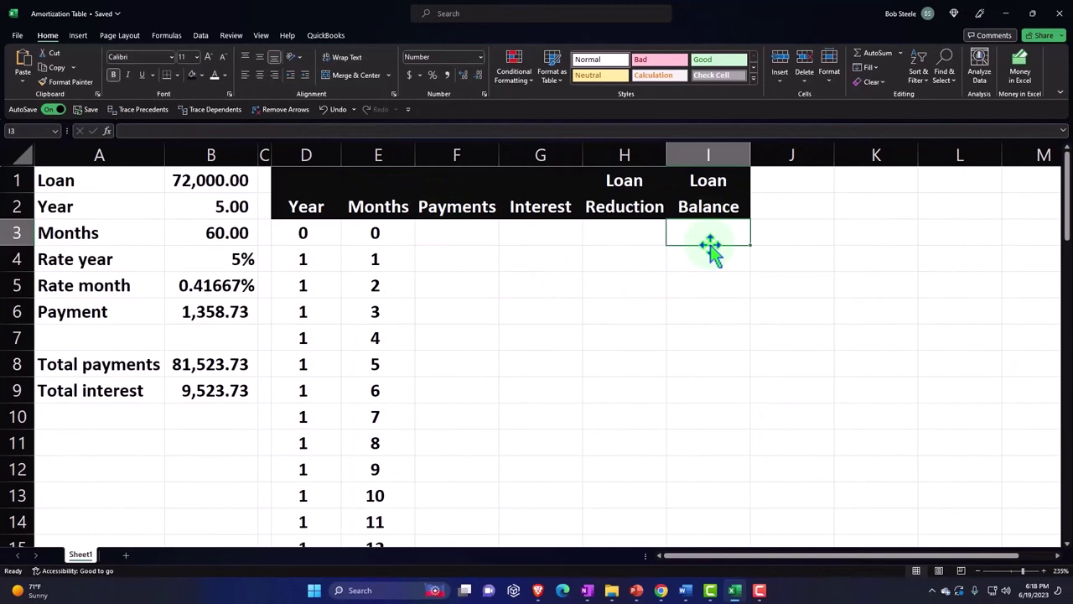
type("=")
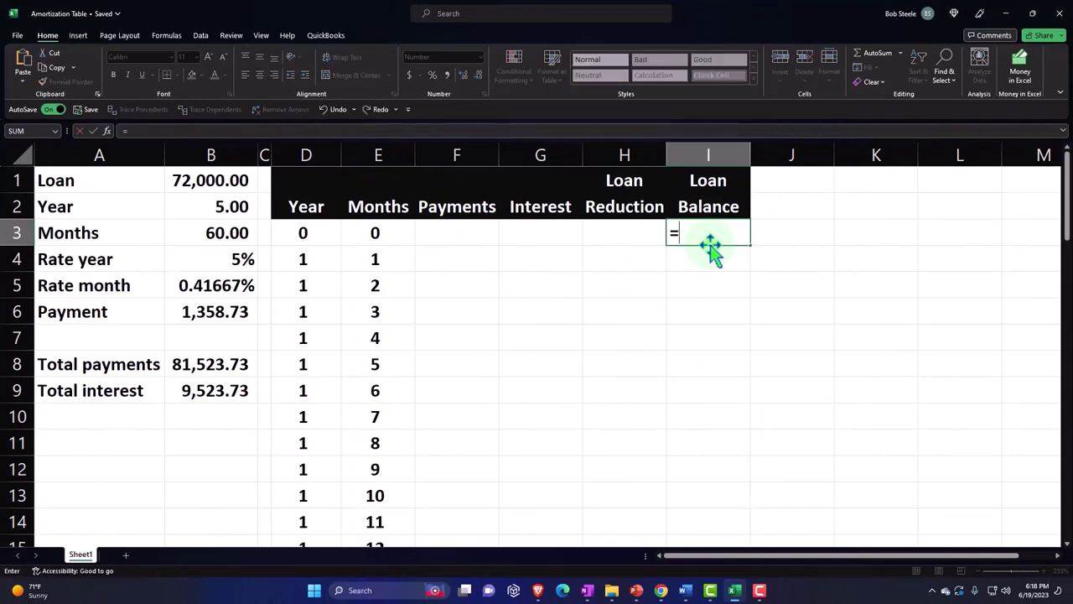
key("Left")
key("Left")
key("Left")
key("Left")
key("Left")
key("Left")
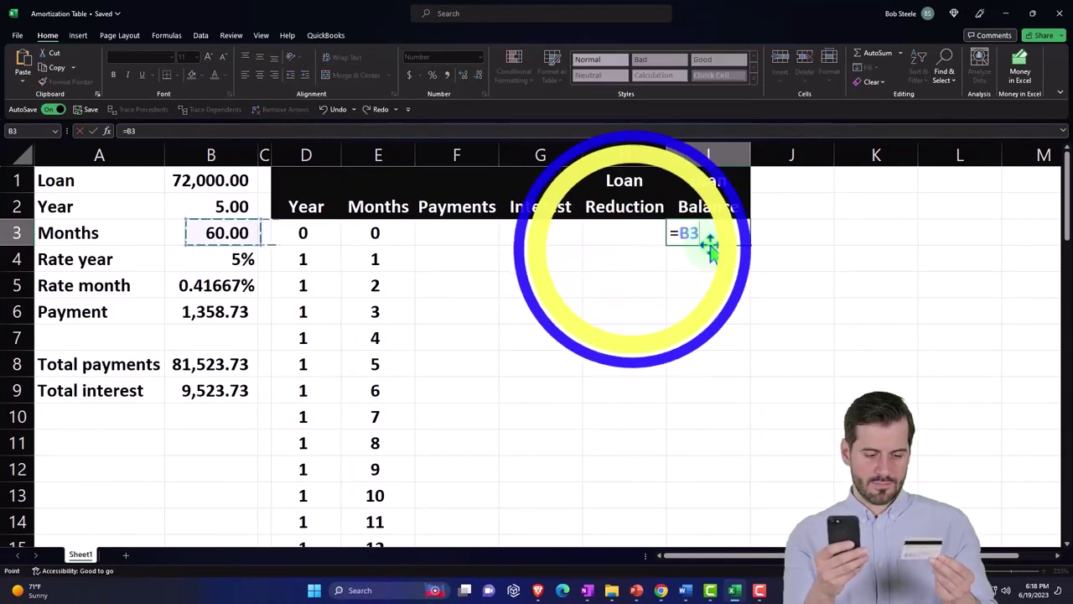
key("Up")
key("Up")
key("Return")
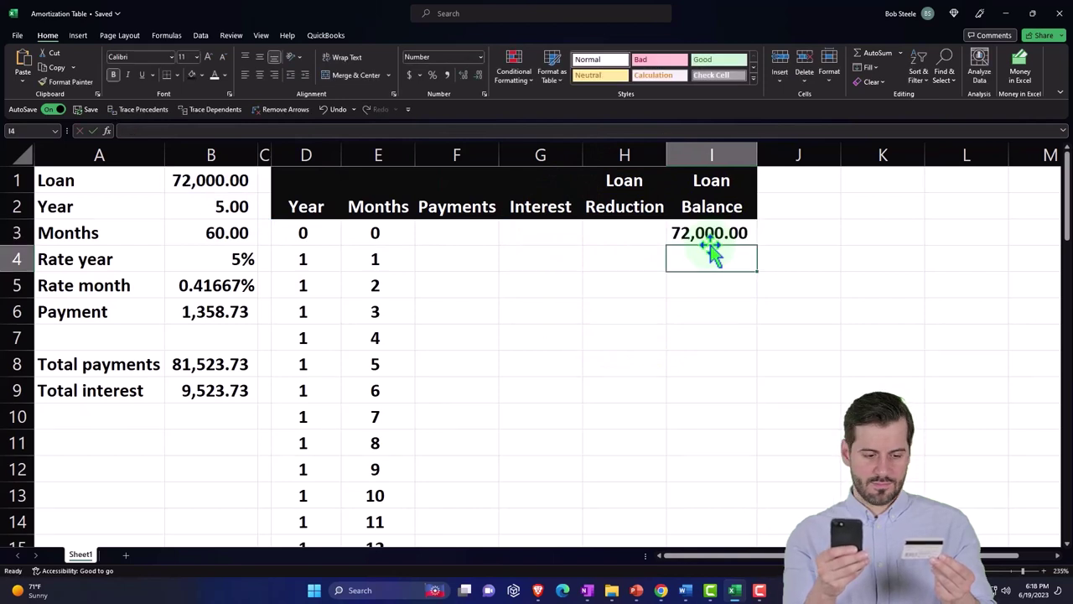
- Enter the month 1 payment in F4 as the absolute reference =$B$6
key("Left")
key("Left")
key("Left")
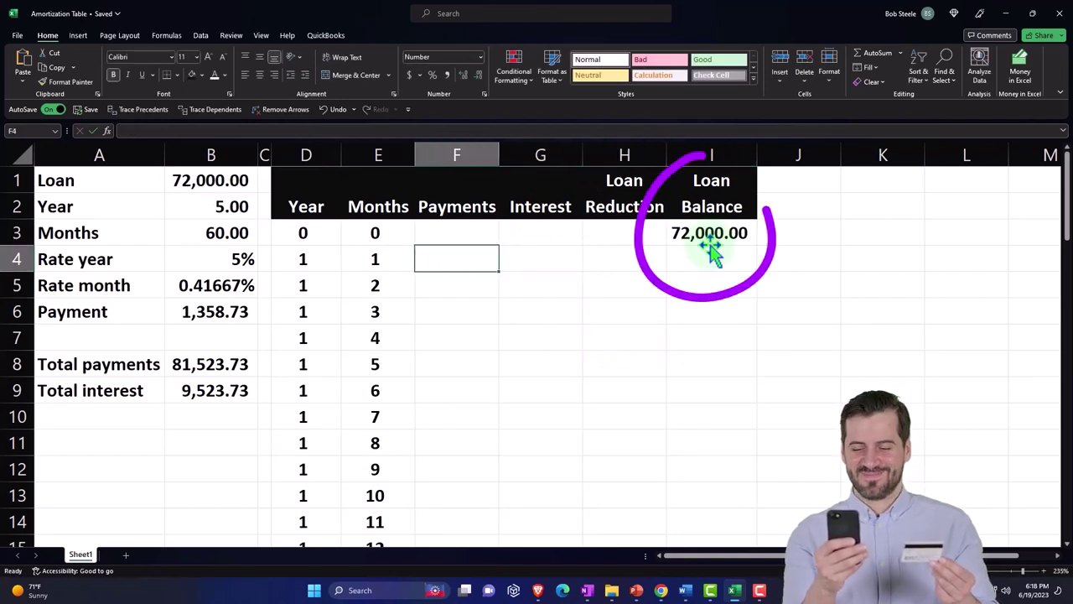
type("=")
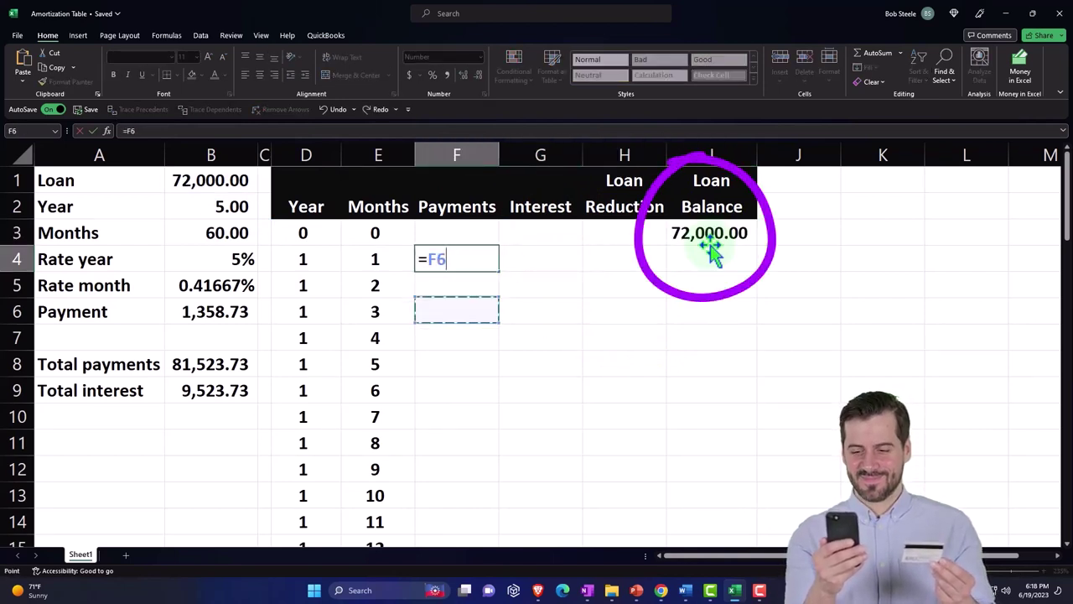
key("Left")
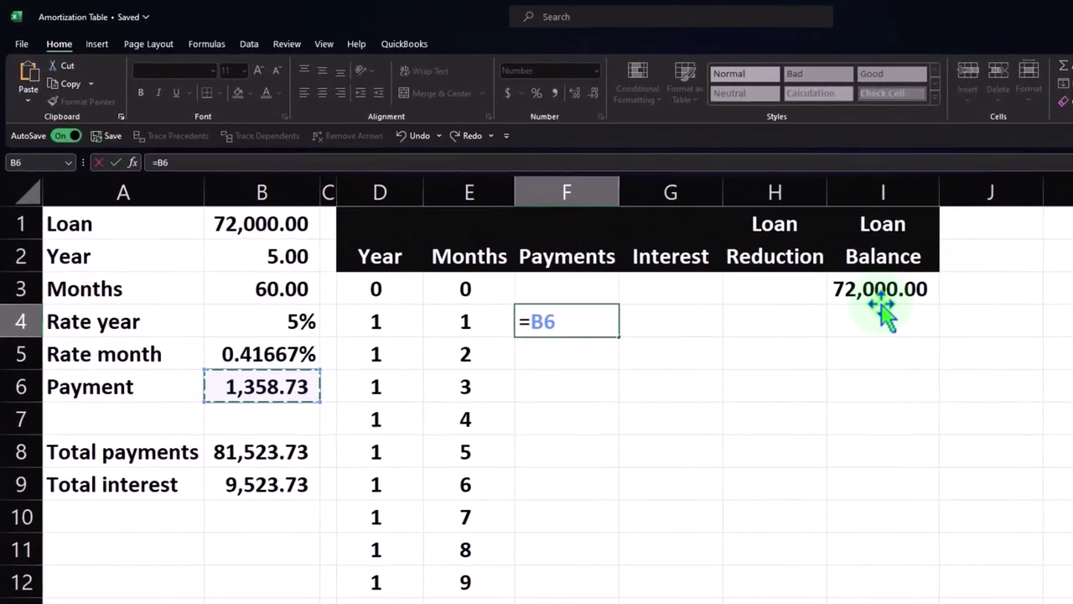
key("F4")
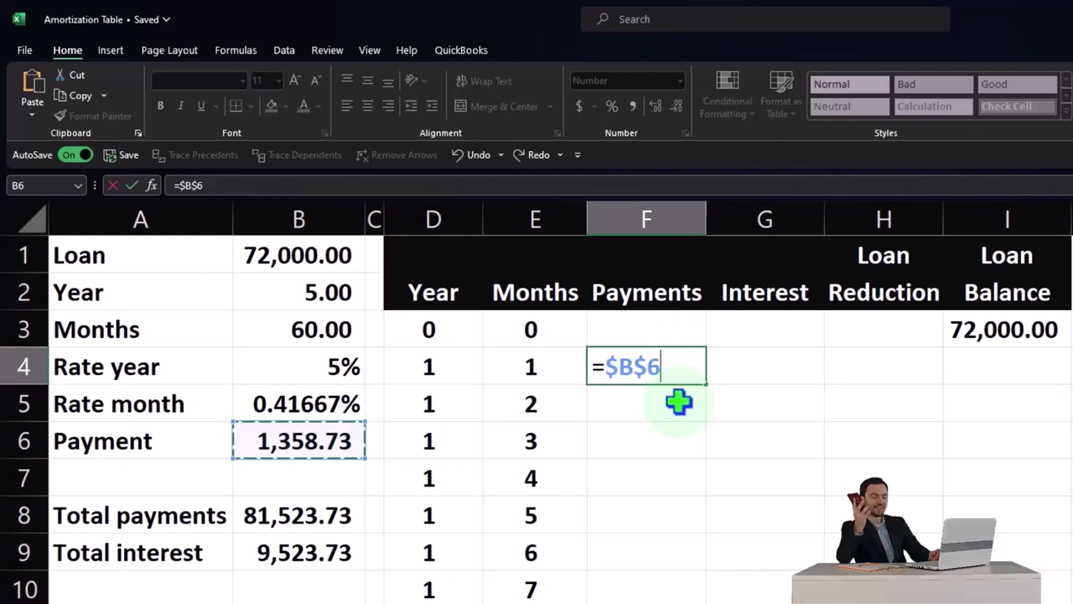
left_click(679, 403)
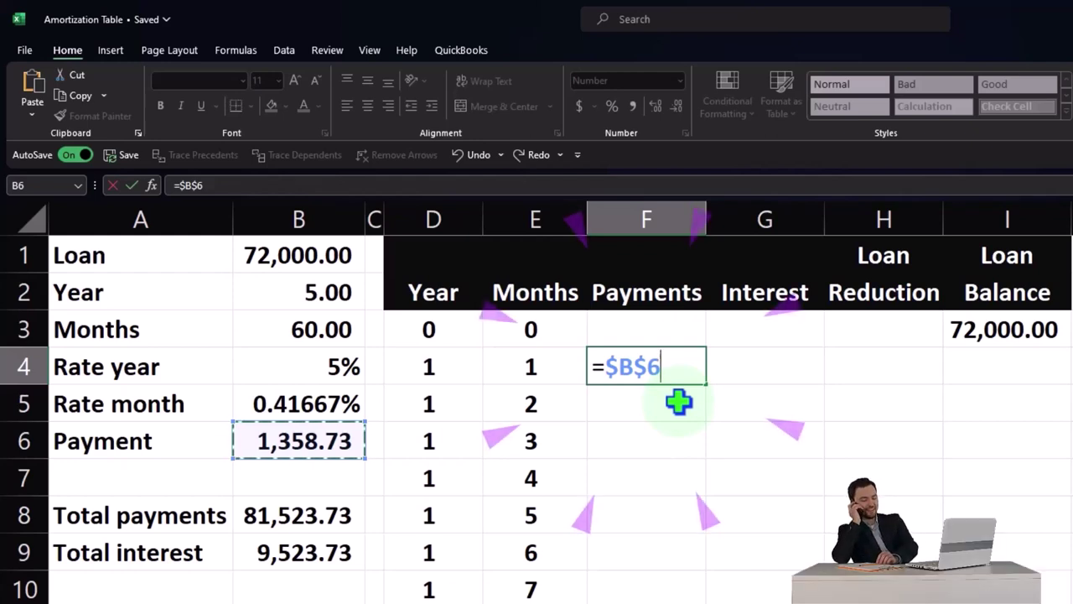
left_click(752, 342)
- Calculate the month 1 interest in G4 with =I3*B5, the opening balance times the monthly rate
left_click(753, 360)
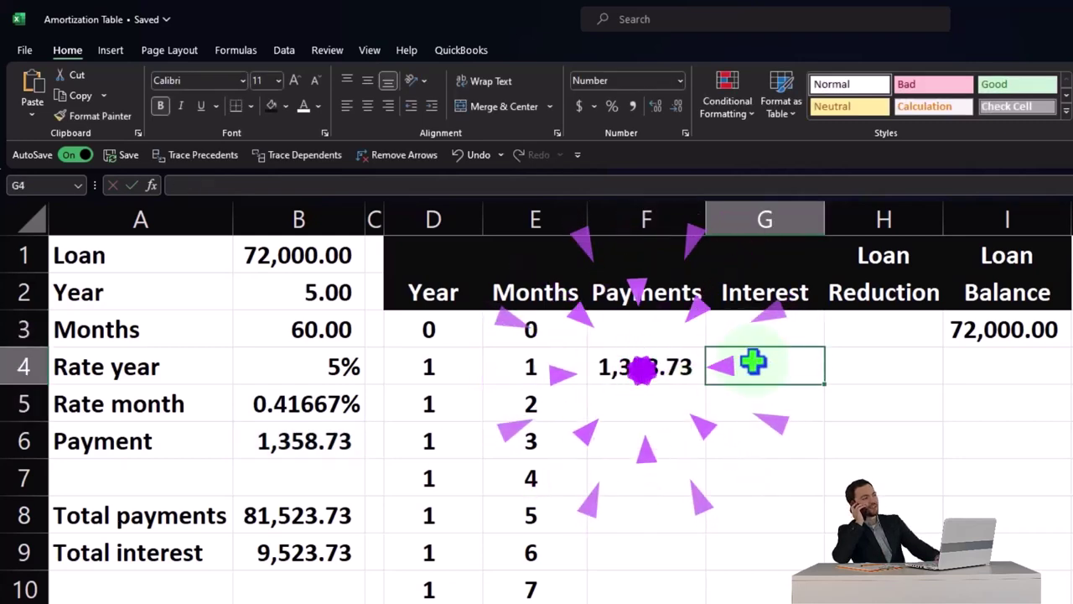
type("=")
key("Right")
key("Right")
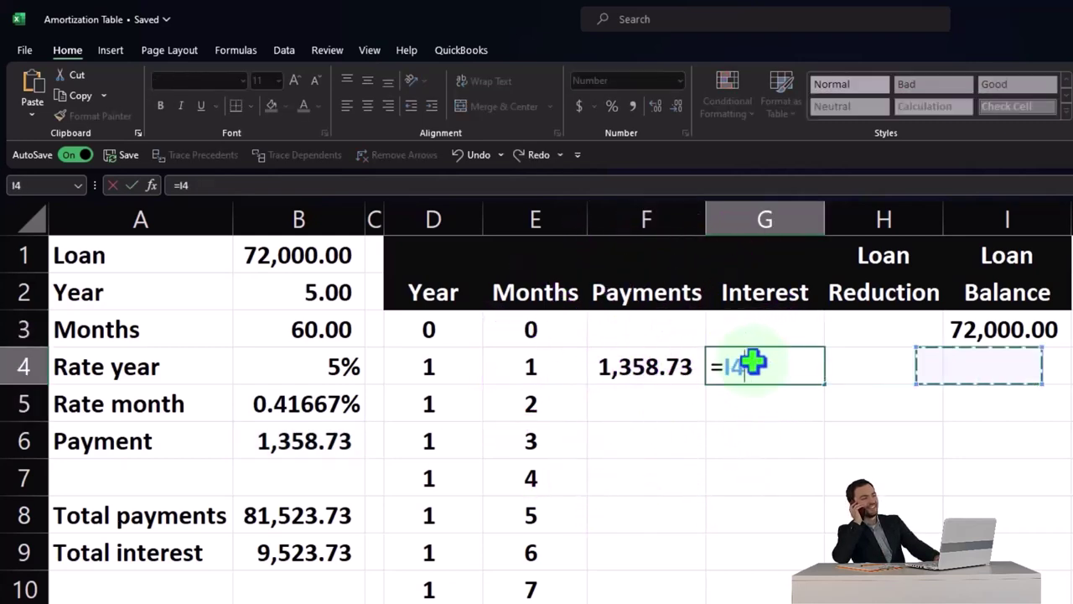
key("Up")
type("/")
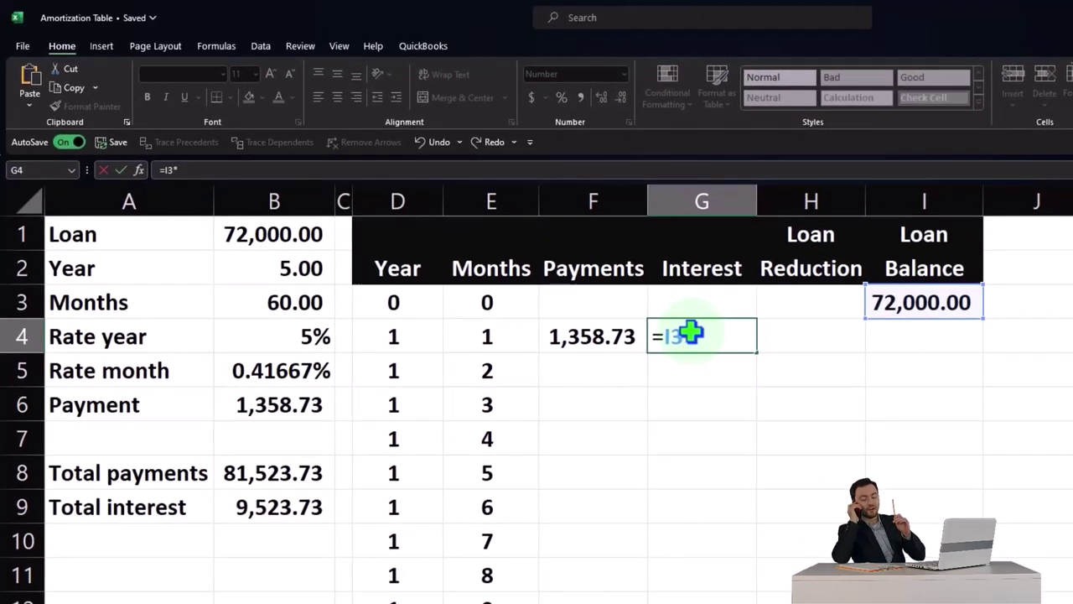
key("Left")
key("Left")
key("Left")
key("Left")
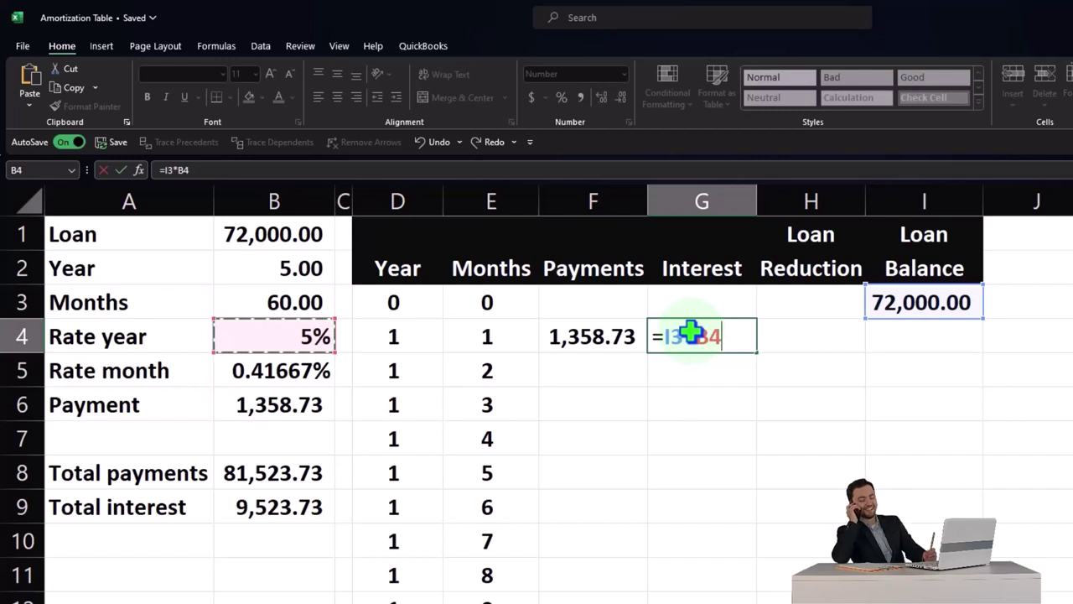
key("Down")
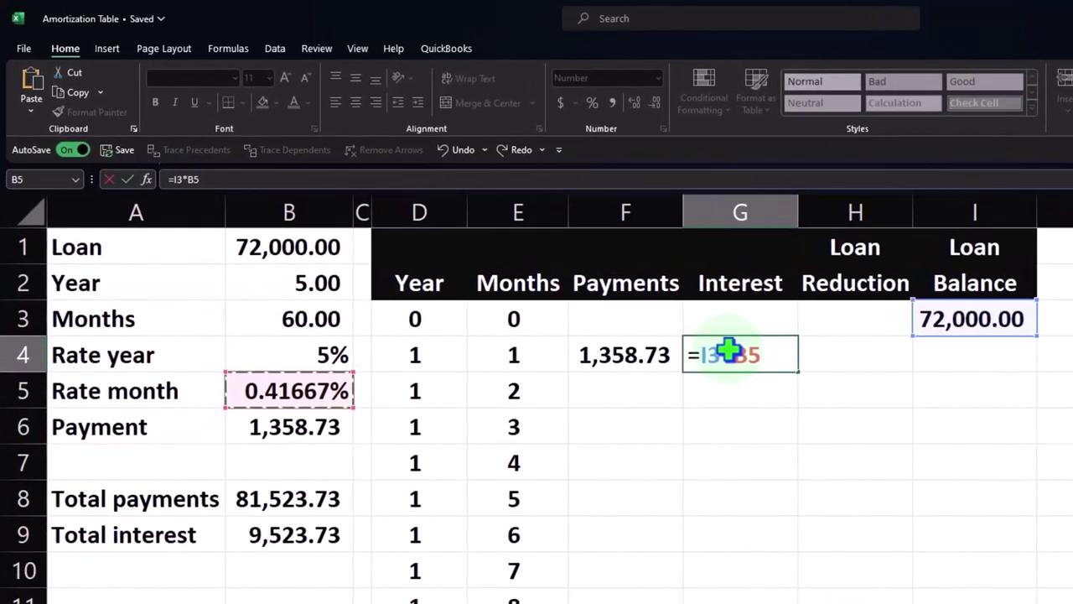
key("Return")
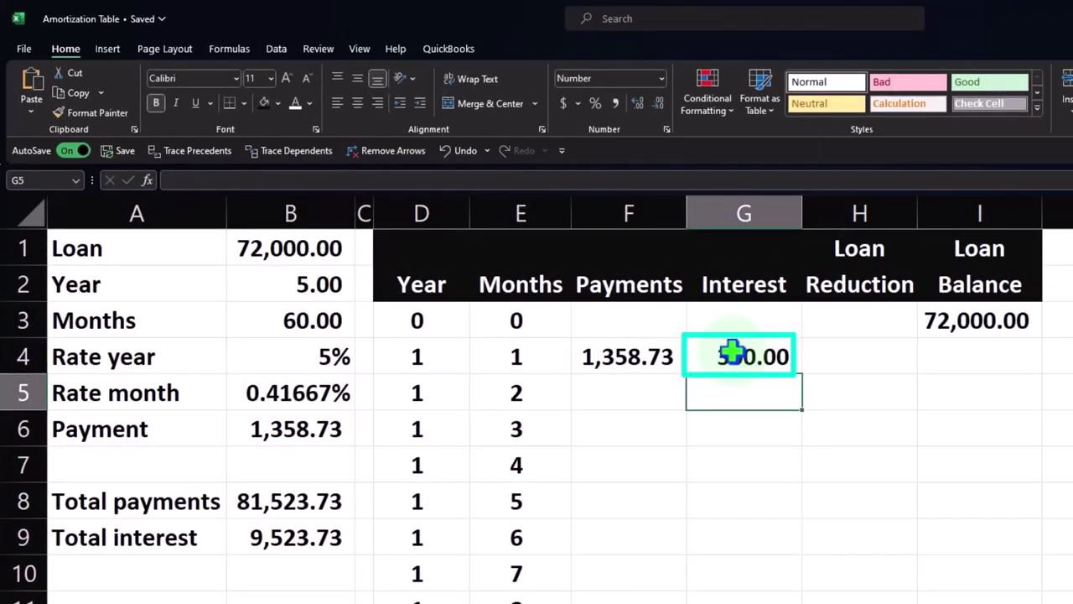
- Calculate the month 1 loan reduction in H4 with =F4-G4, the payment minus the interest
left_click(836, 354)
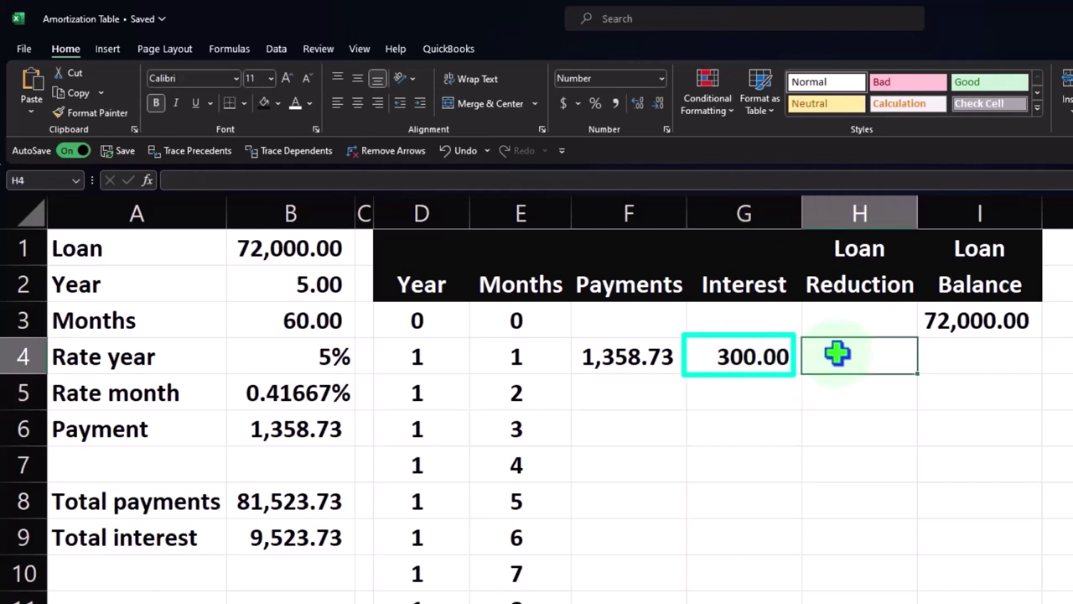
type("=")
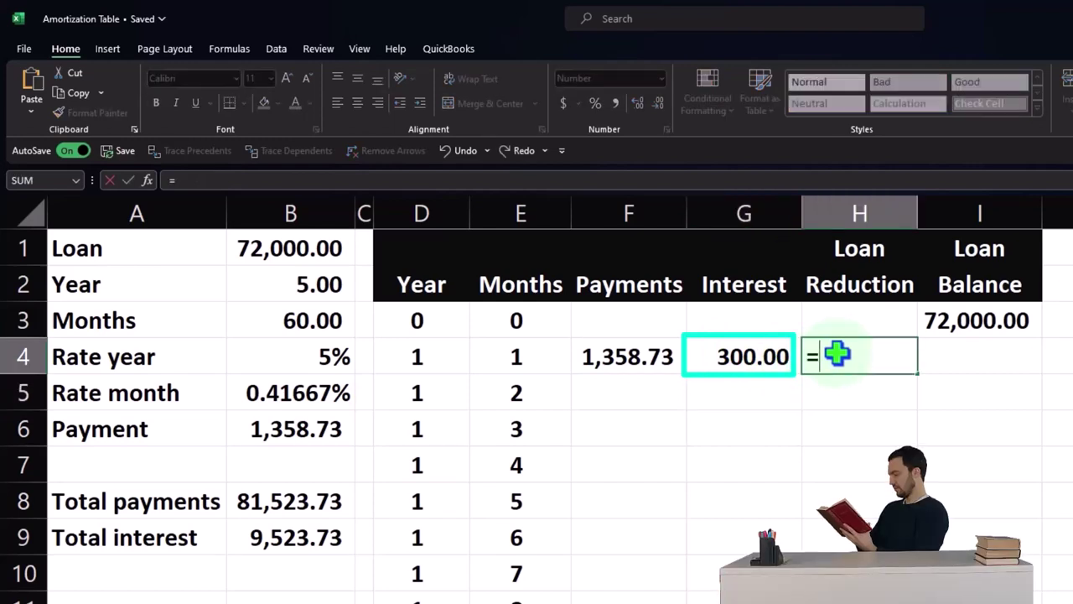
key("Left")
key("Left")
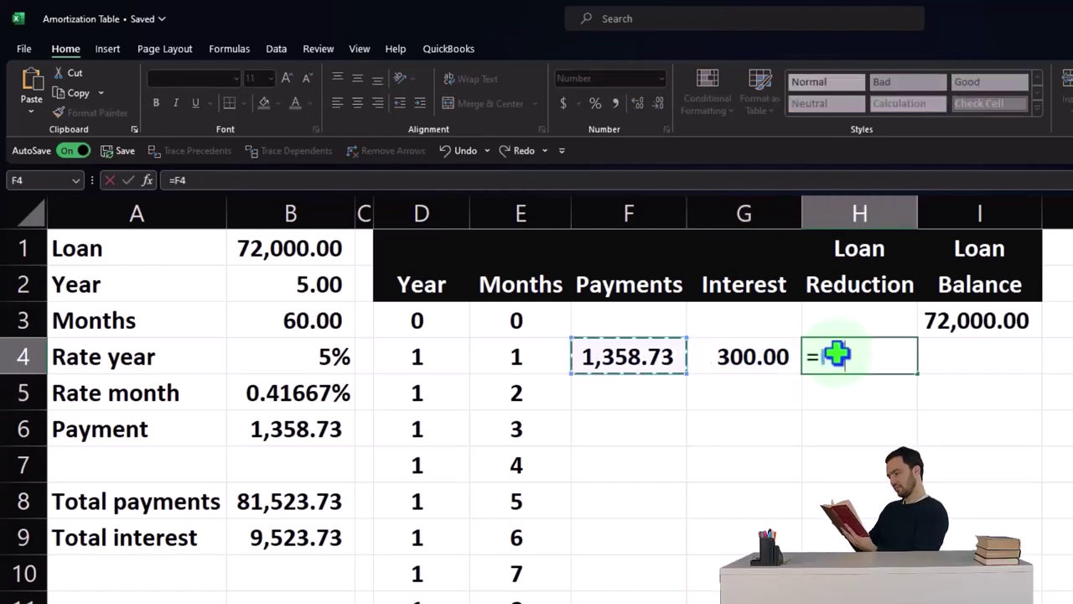
type("-")
key("Left")
key("Return")
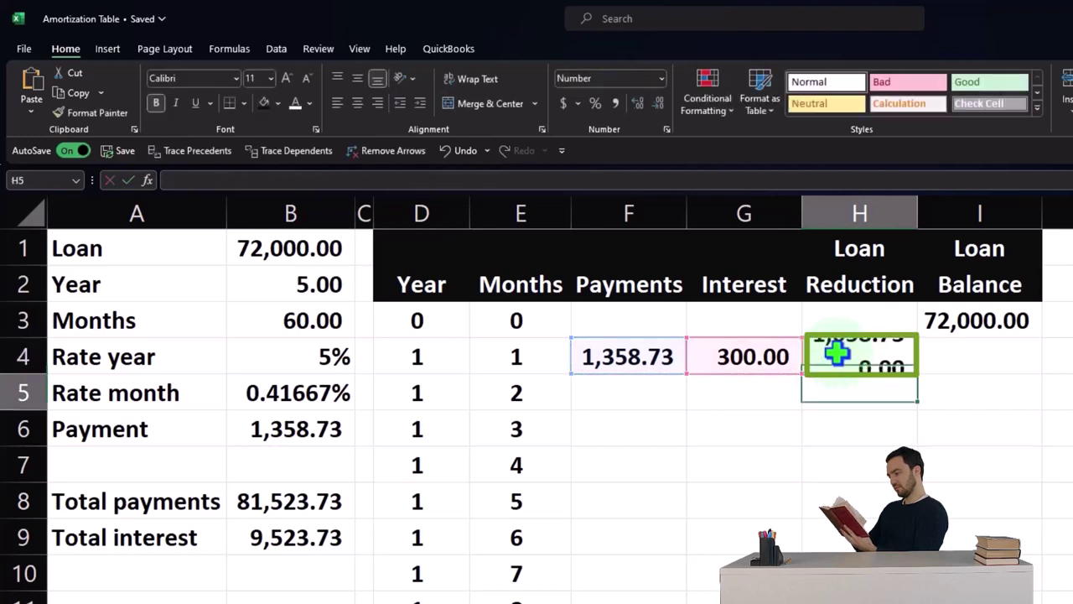
- Calculate the month 1 loan balance in I4 with =I3-H4, the previous balance minus the loan reduction
left_click(837, 353)
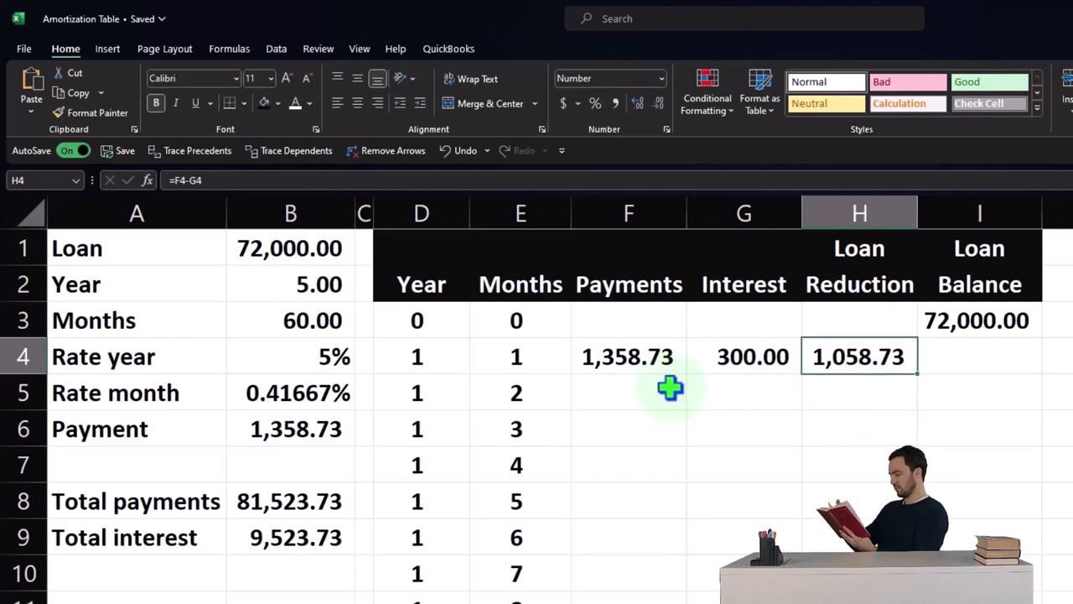
key("Right")
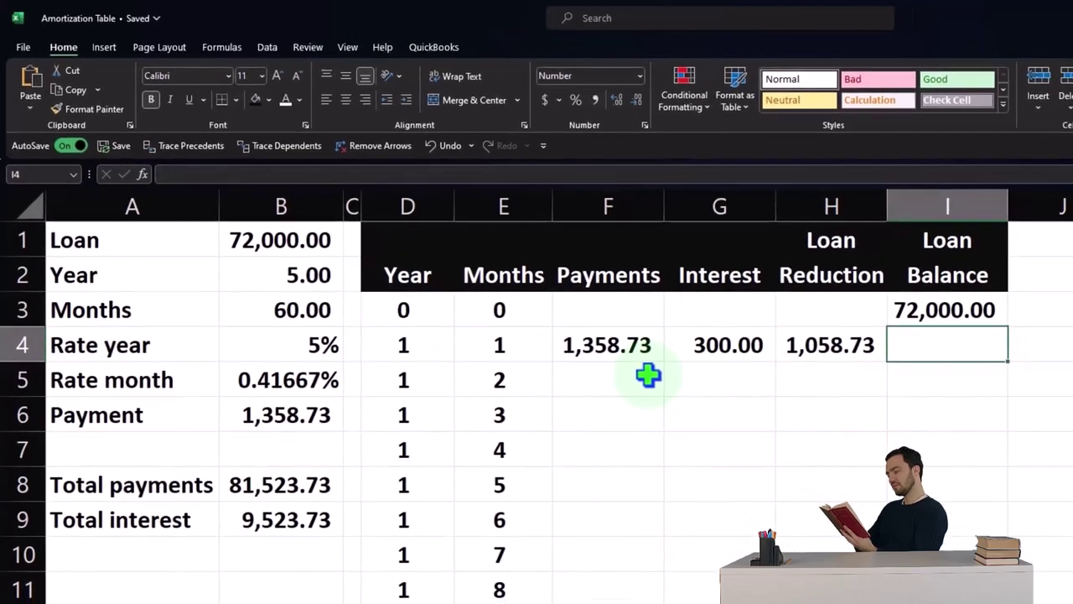
type("=")
key("Up")
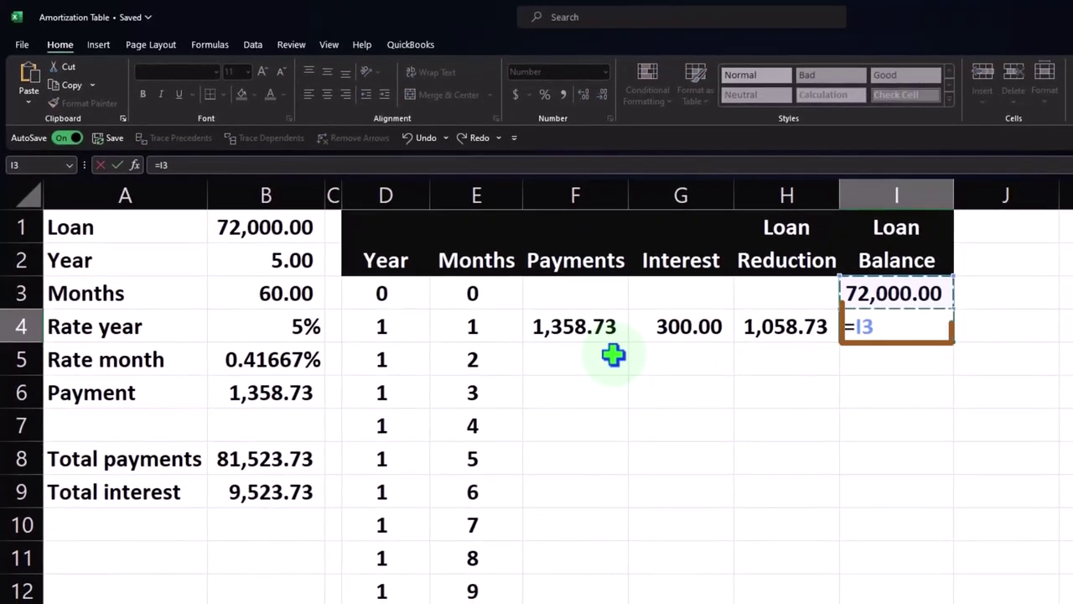
type("-")
key("Left")
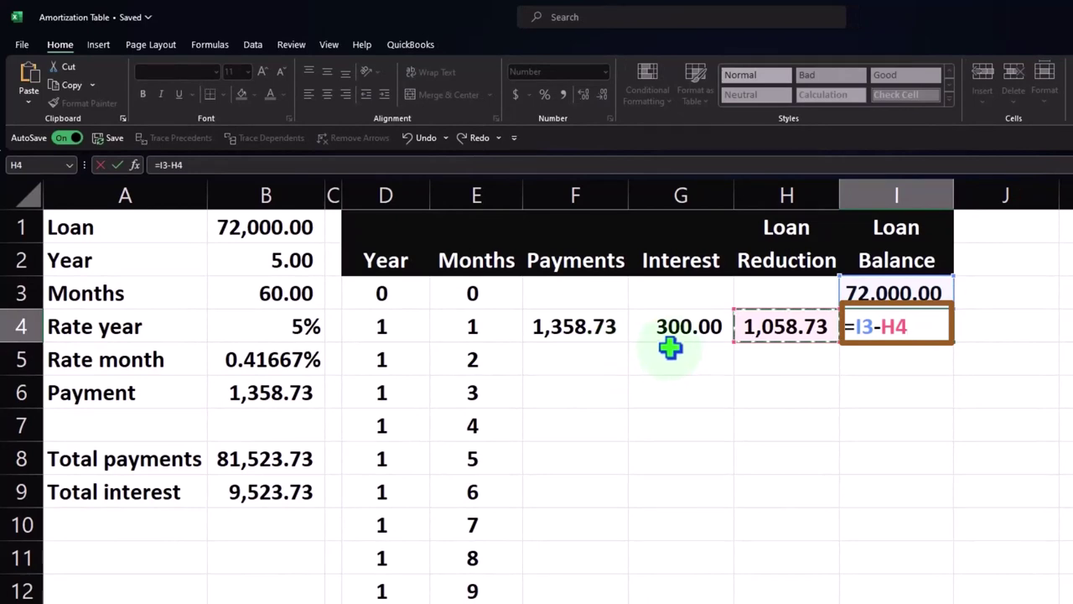
key("Return")
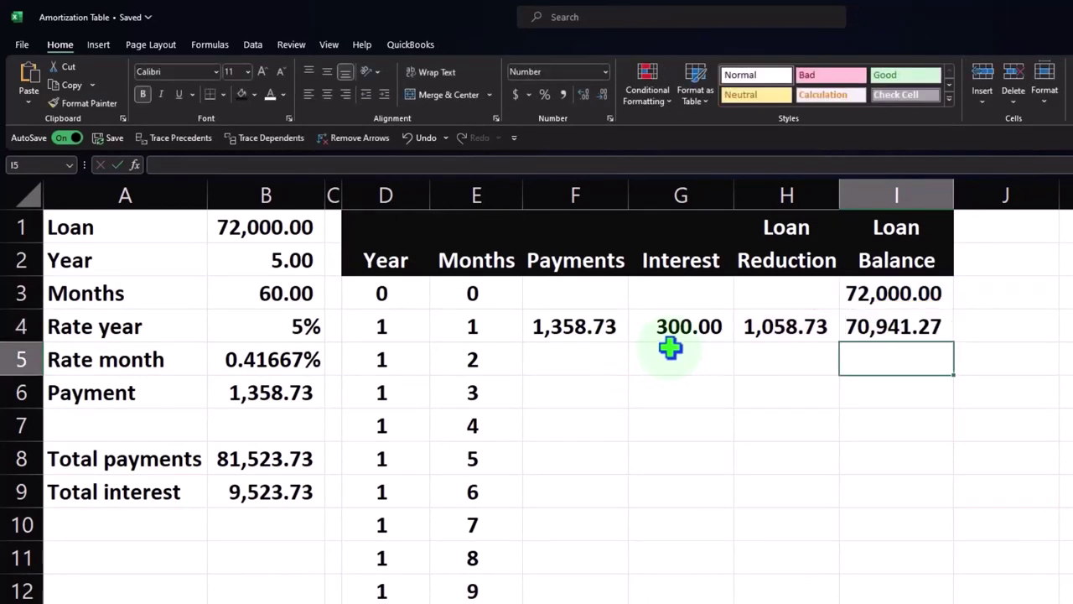
- Review the month 1 formulas and copy the payment formula from F4 down to month 2 in F5
left_click(568, 336)
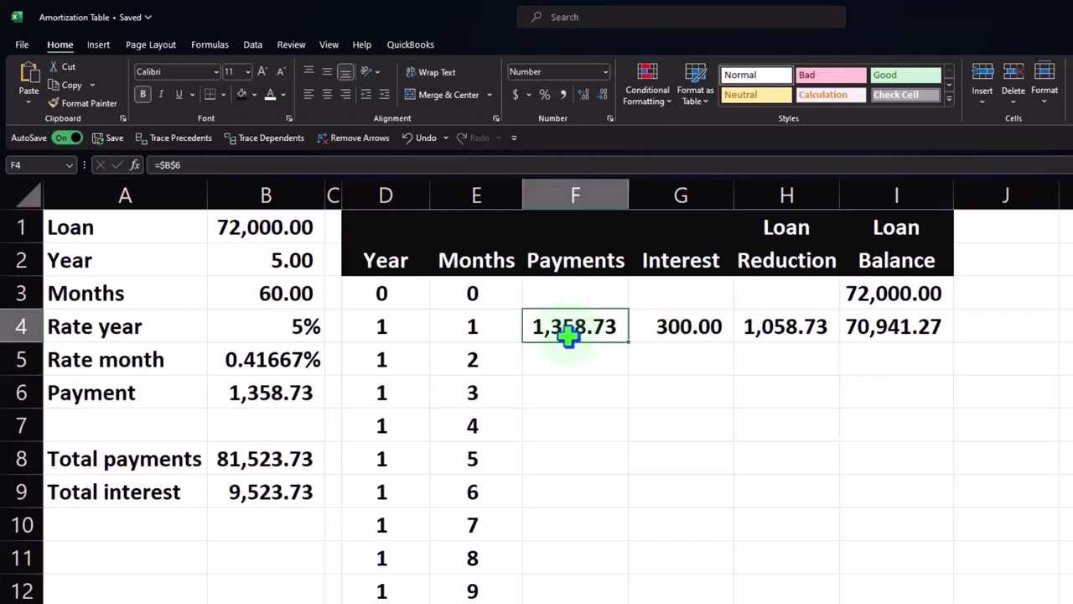
left_click(675, 335)
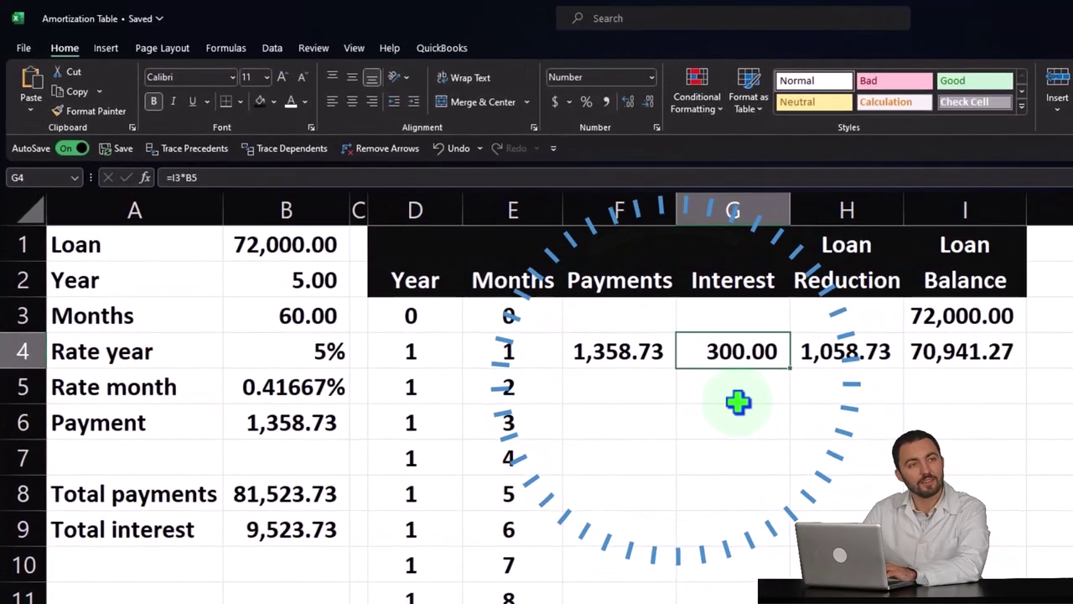
key("Right")
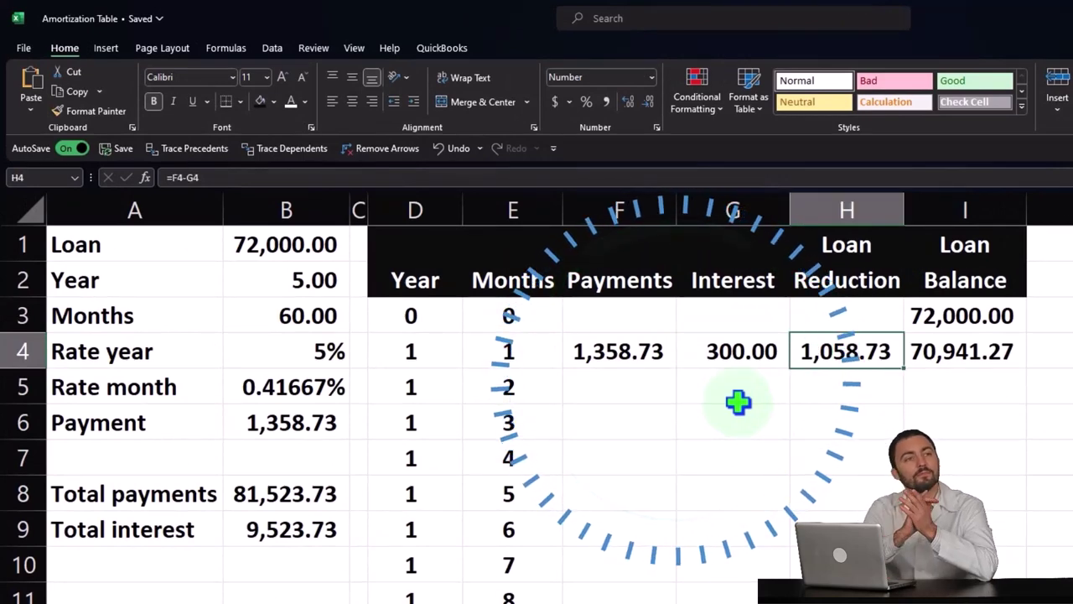
key("Right")
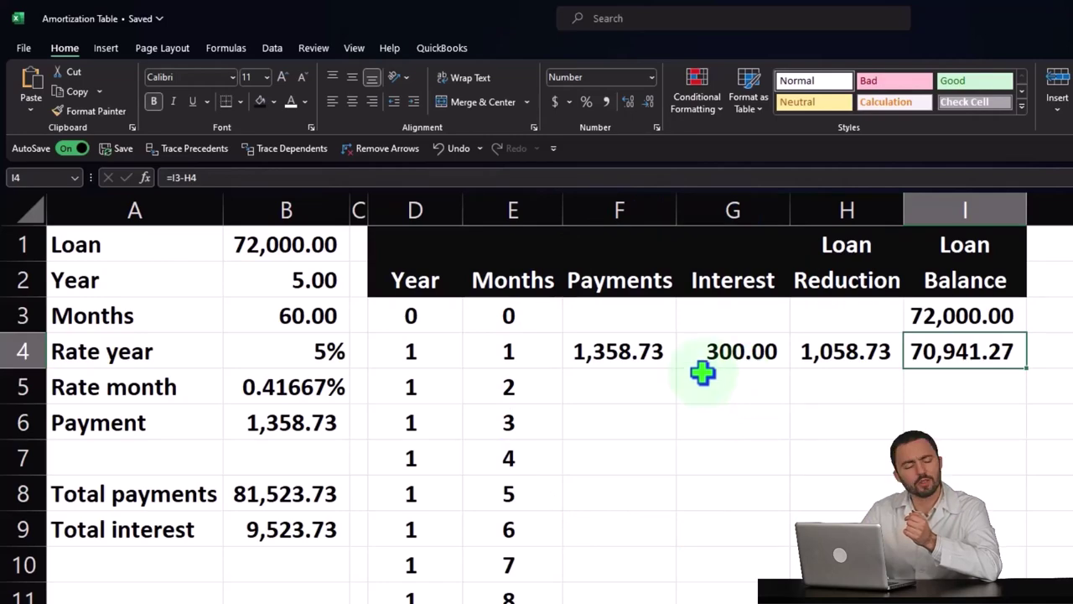
double_click(646, 355)
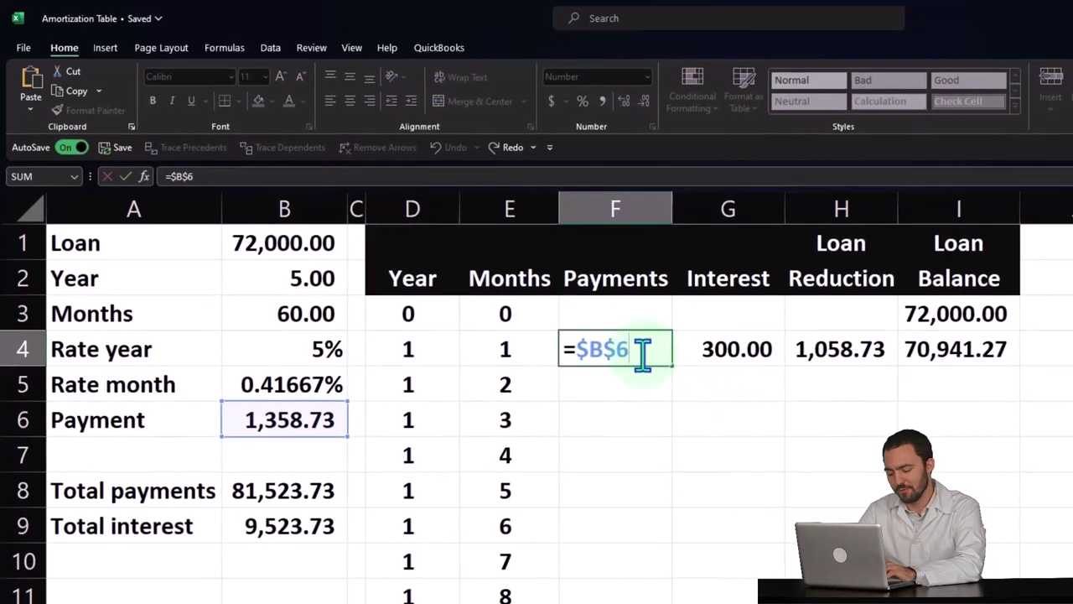
key("Return")
left_click(647, 355)
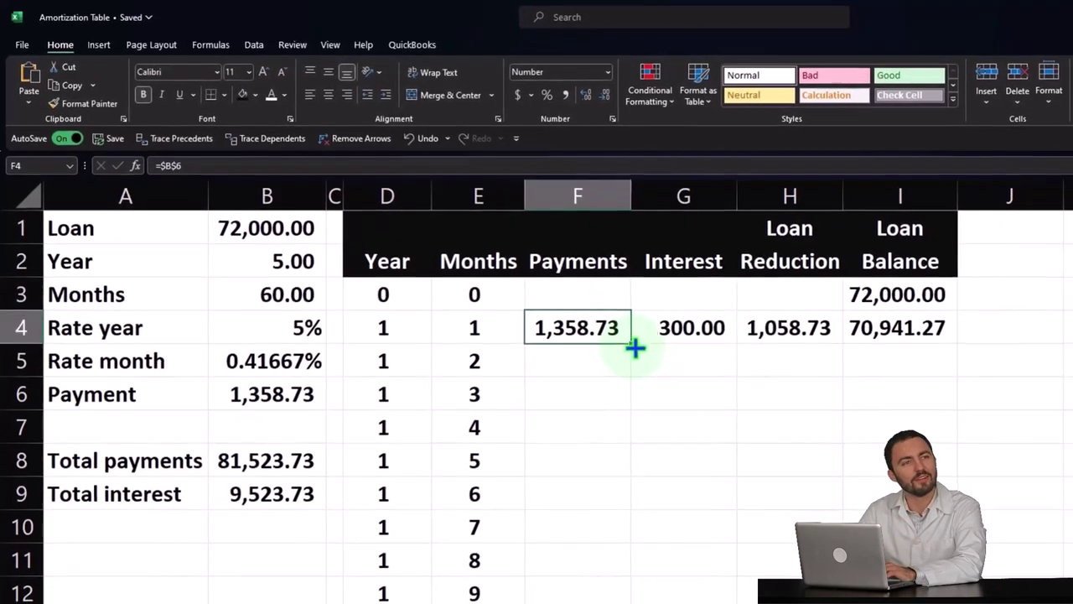
left_click_drag(638, 352, 635, 369)
- Try copying the interest formula from G4 down to G5 with its relative rate reference, inspect the copied references, and undo the copy
double_click(694, 327)
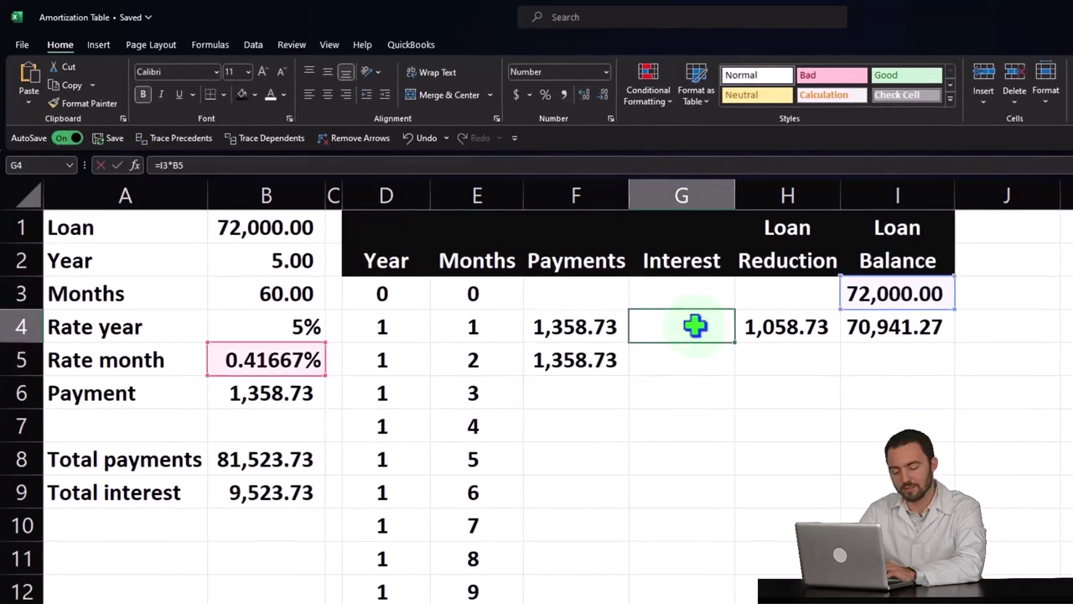
key("Escape")
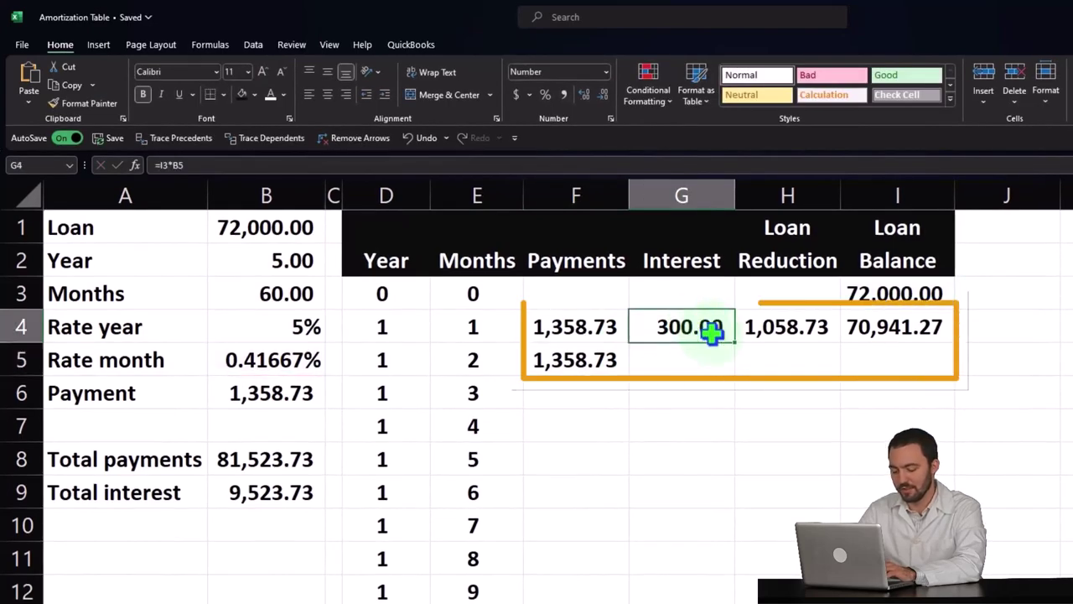
left_click_drag(732, 362, 732, 362)
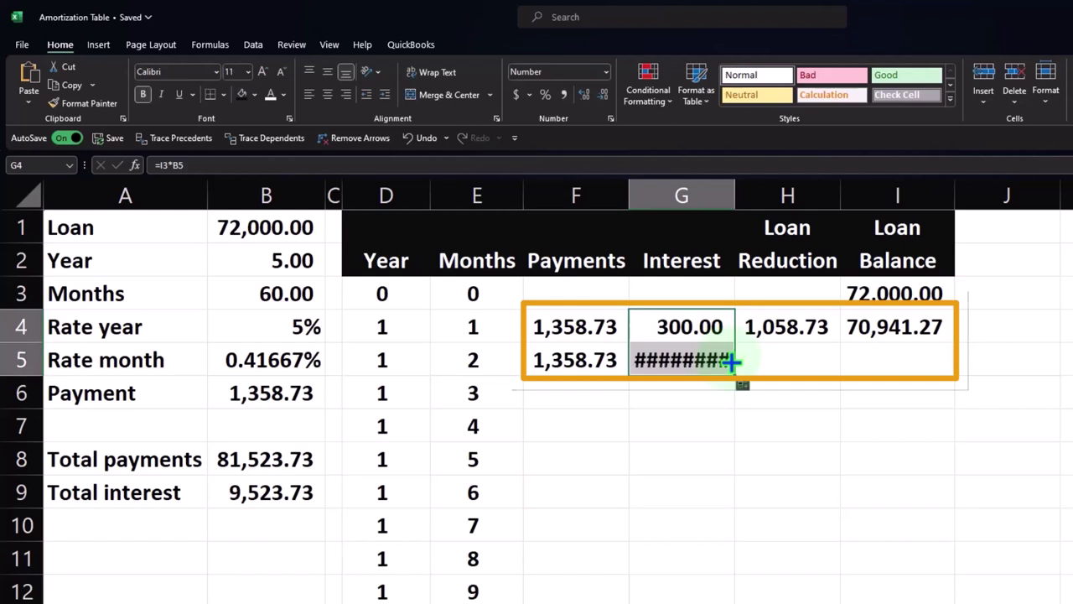
double_click(696, 361)
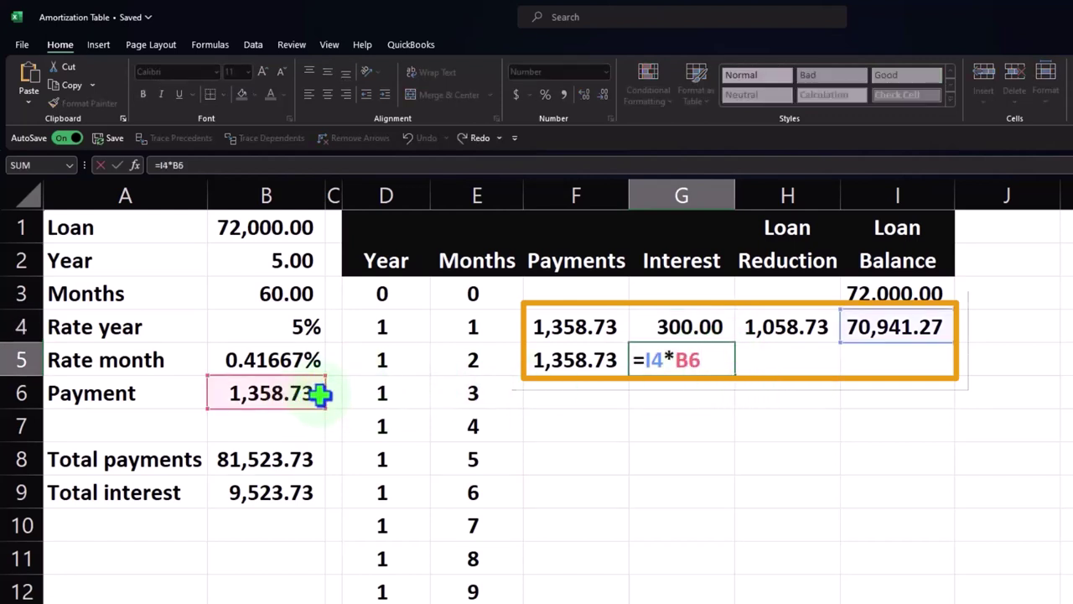
key("Return")
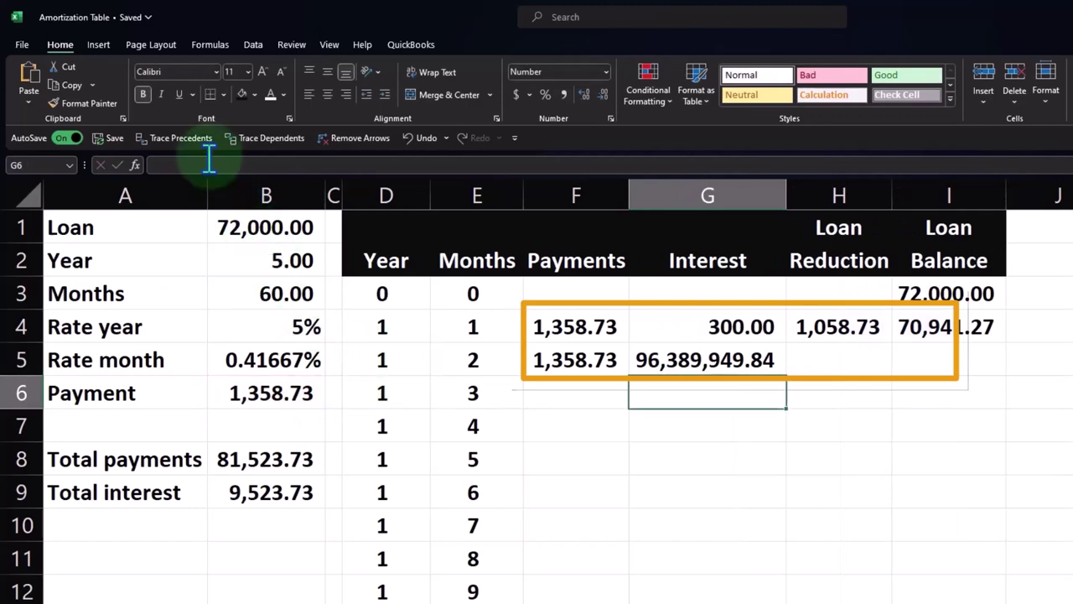
left_click(409, 137)
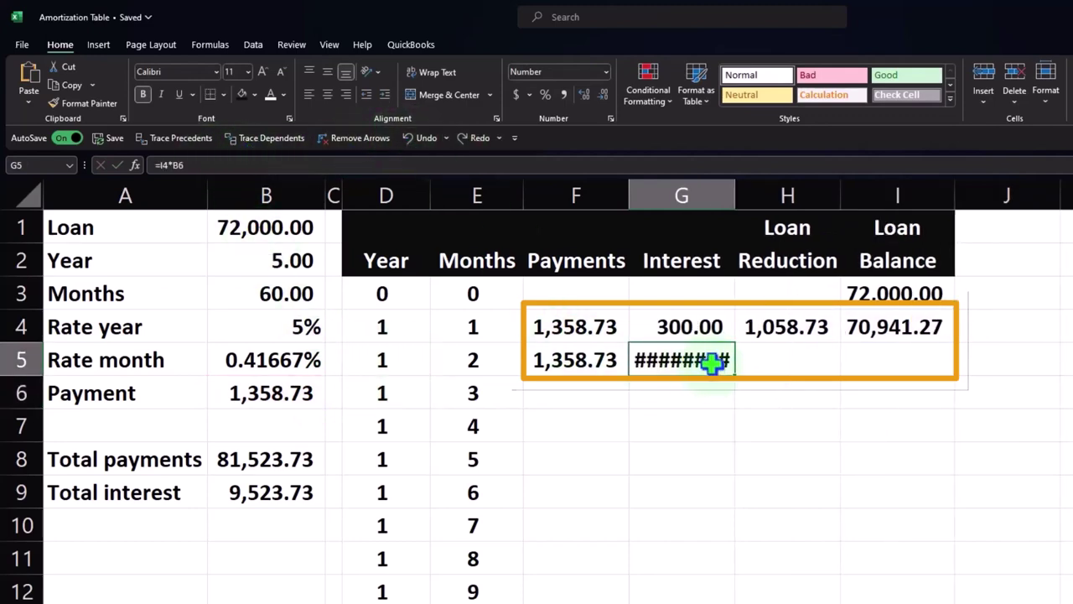
key("ctrl+z")
- Make the monthly rate reference in G4 absolute so the formula reads =I3*$B$5, and copy it down to G5
double_click(708, 326)
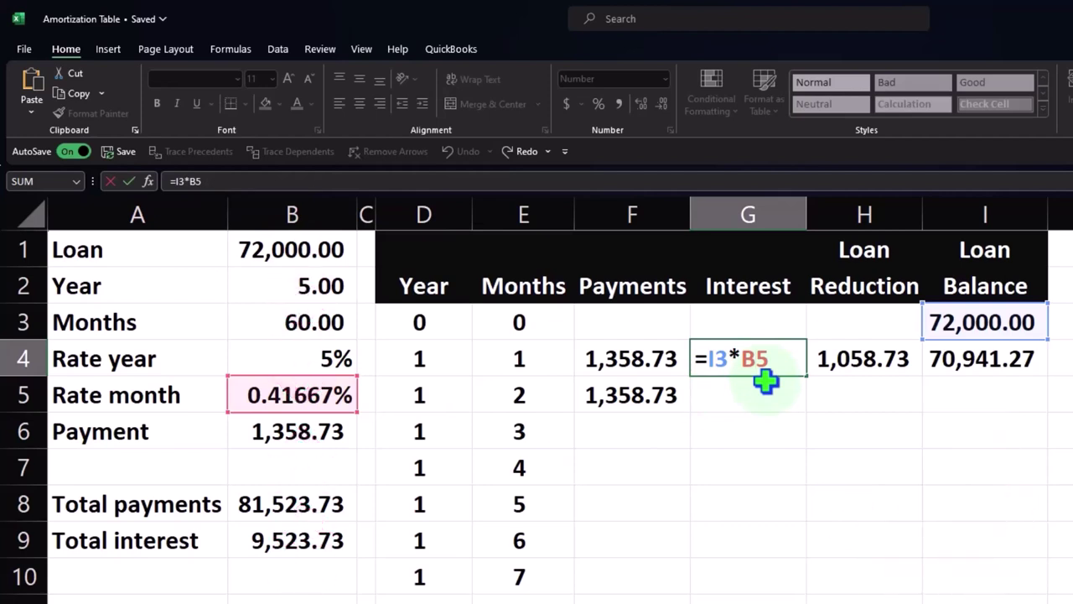
key("F4")
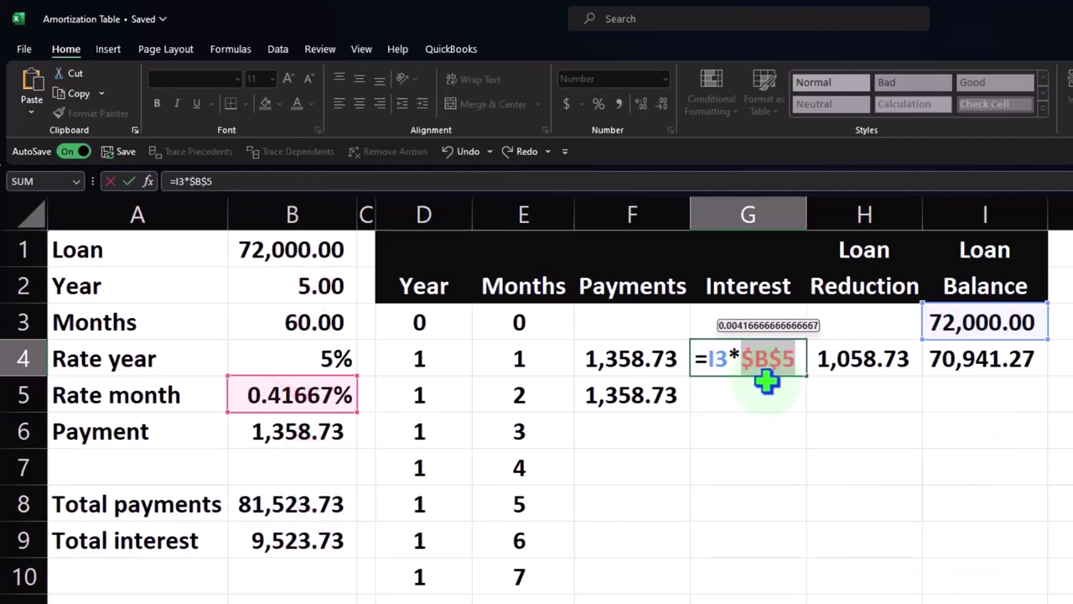
key("Return")
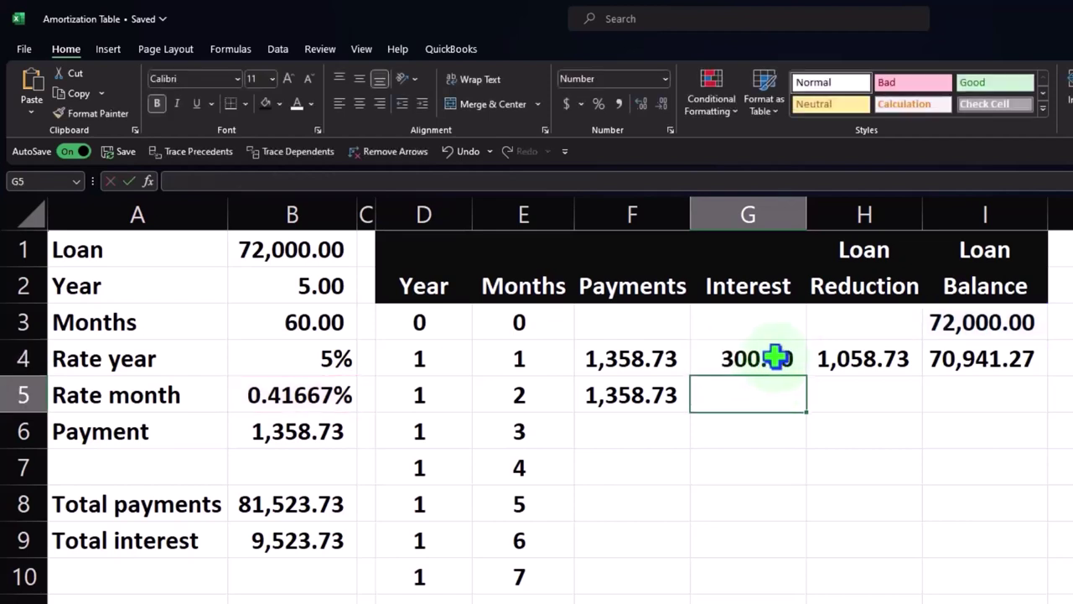
left_click(798, 366)
left_click_drag(807, 377, 809, 405)
- Copy the loan reduction formula from H4 down to month 2 in H5 and check its references
double_click(857, 359)
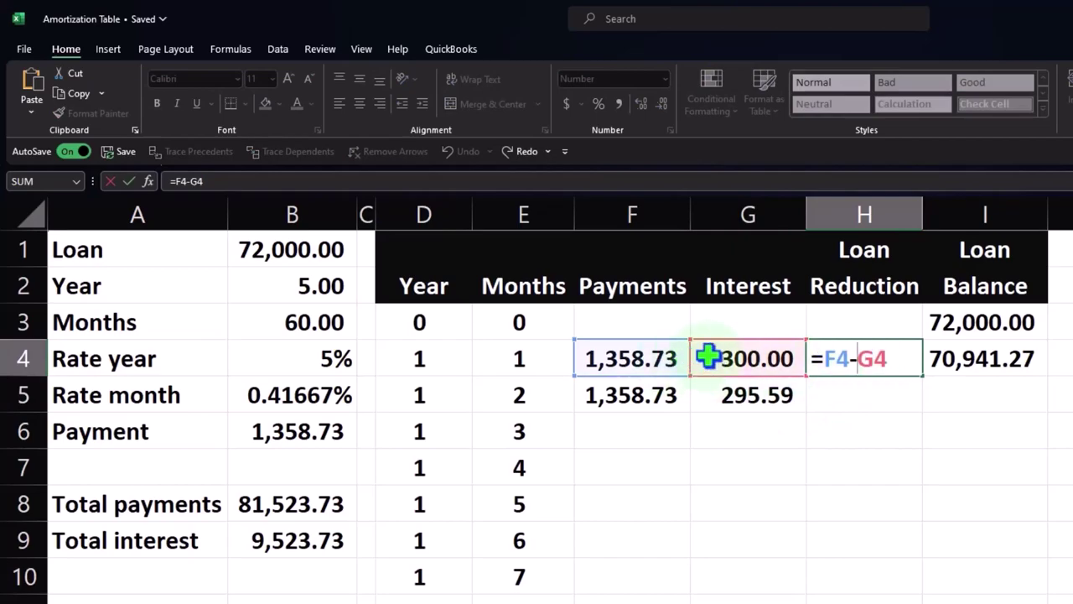
key("Return")
left_click(876, 364)
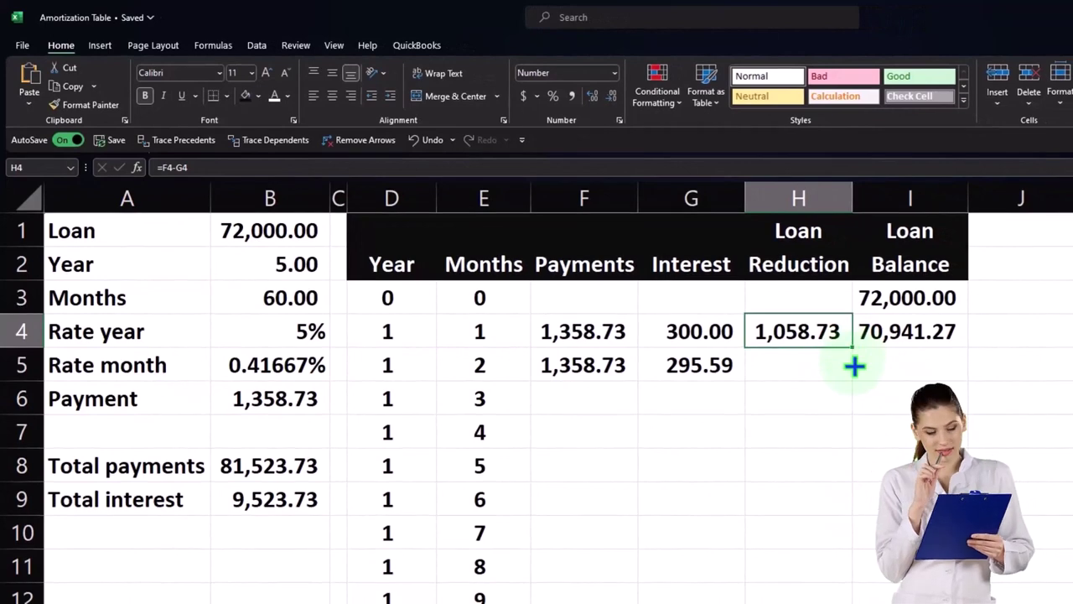
left_click_drag(856, 355, 856, 375)
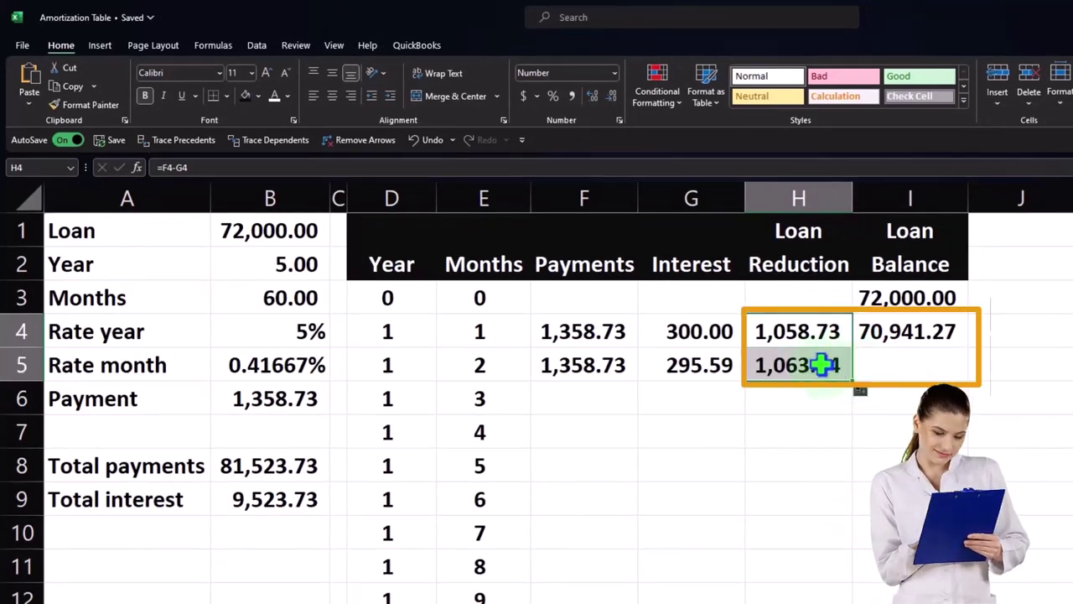
double_click(821, 363)
key("Return")
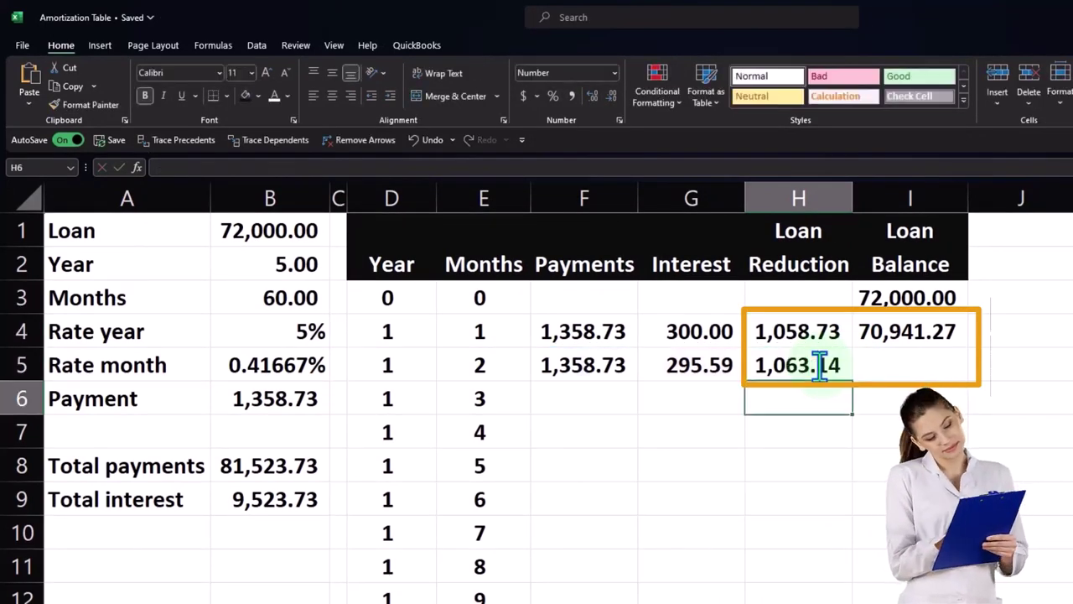
- Check the loan balance formula in I4 and copy it down to month 2 in I5
left_click(958, 328)
double_click(926, 331)
key("Return")
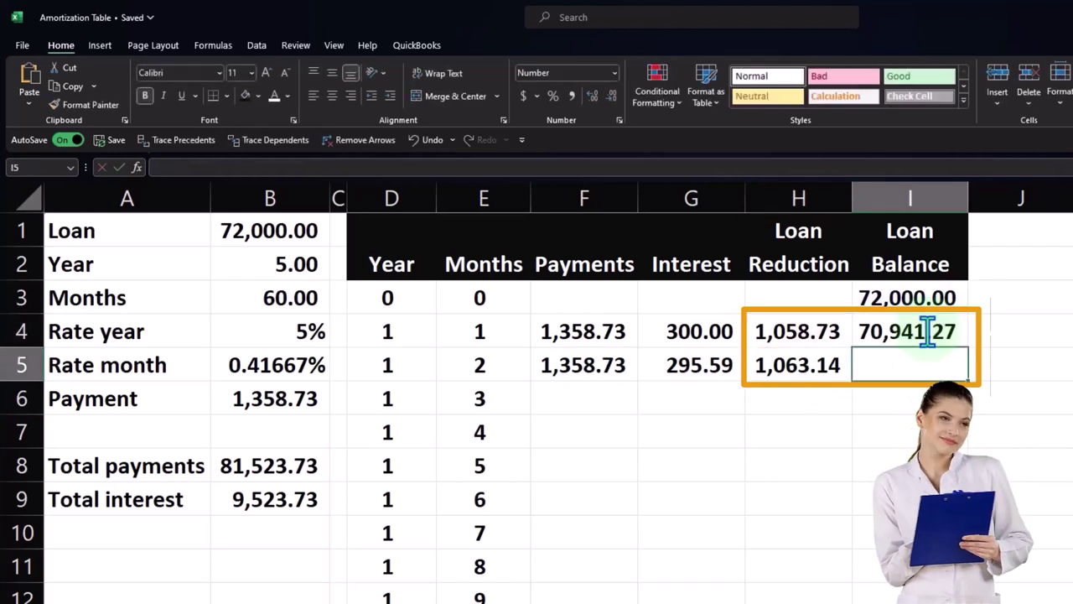
left_click(944, 332)
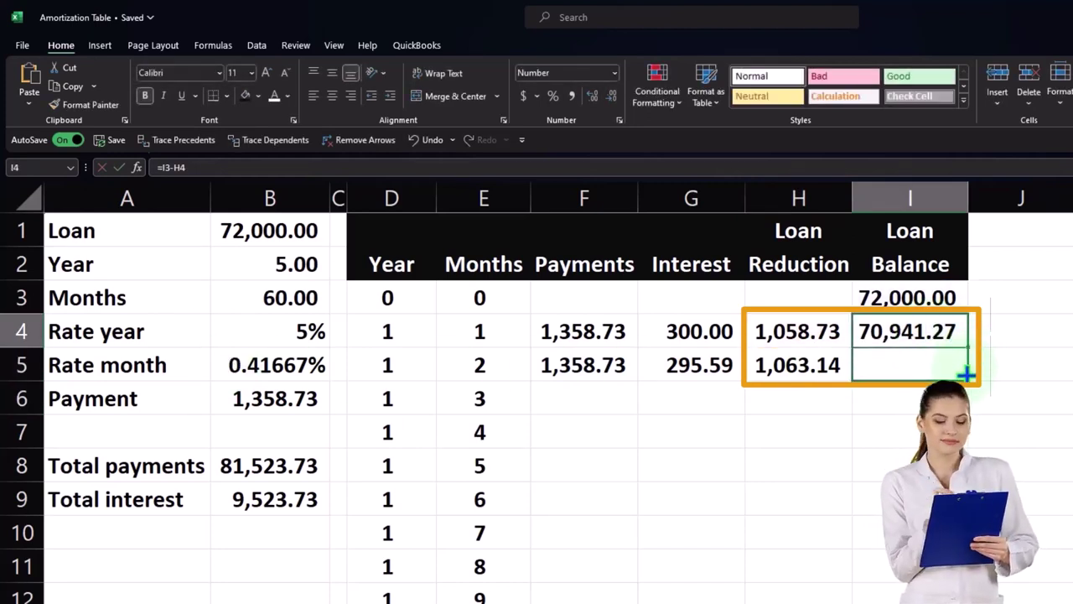
left_click_drag(966, 374, 966, 374)
- Fill the month 2 formulas in F5:I5 down through month 60 in row 63
left_click(586, 365)
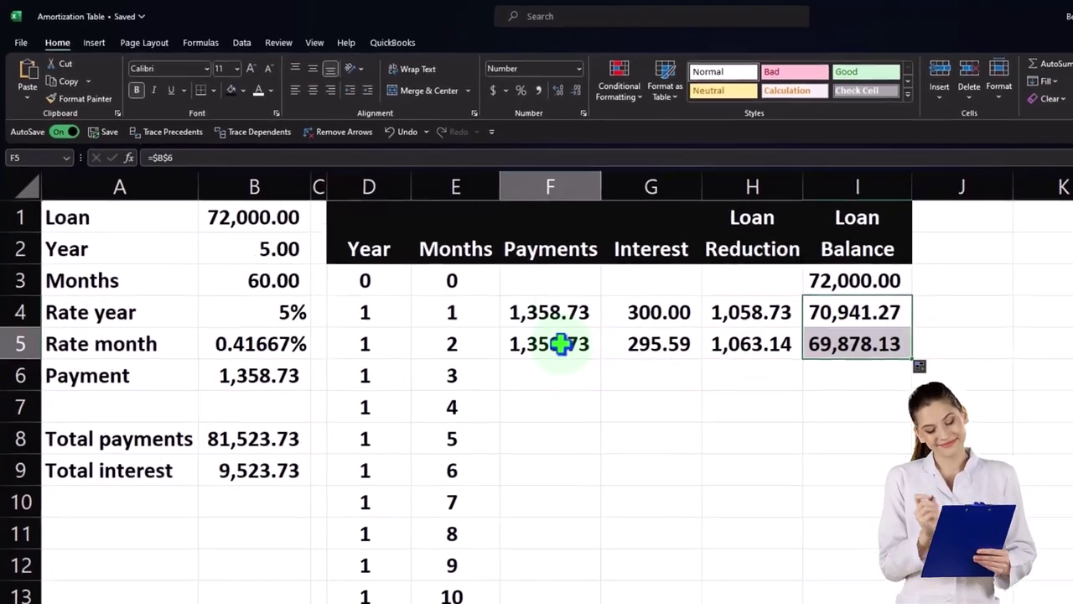
left_click_drag(560, 343, 847, 343)
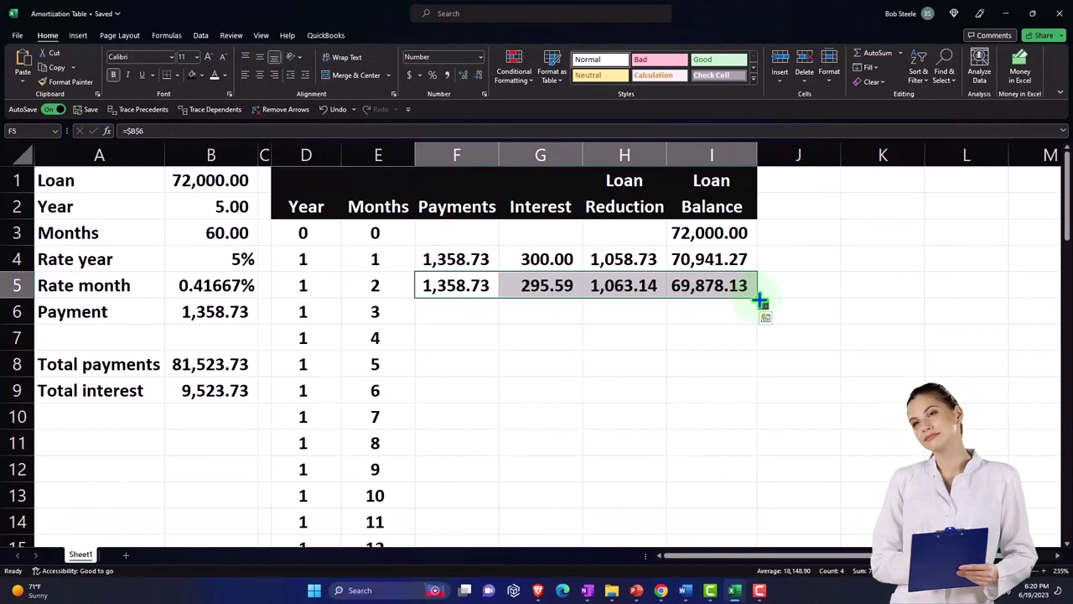
double_click(759, 300)
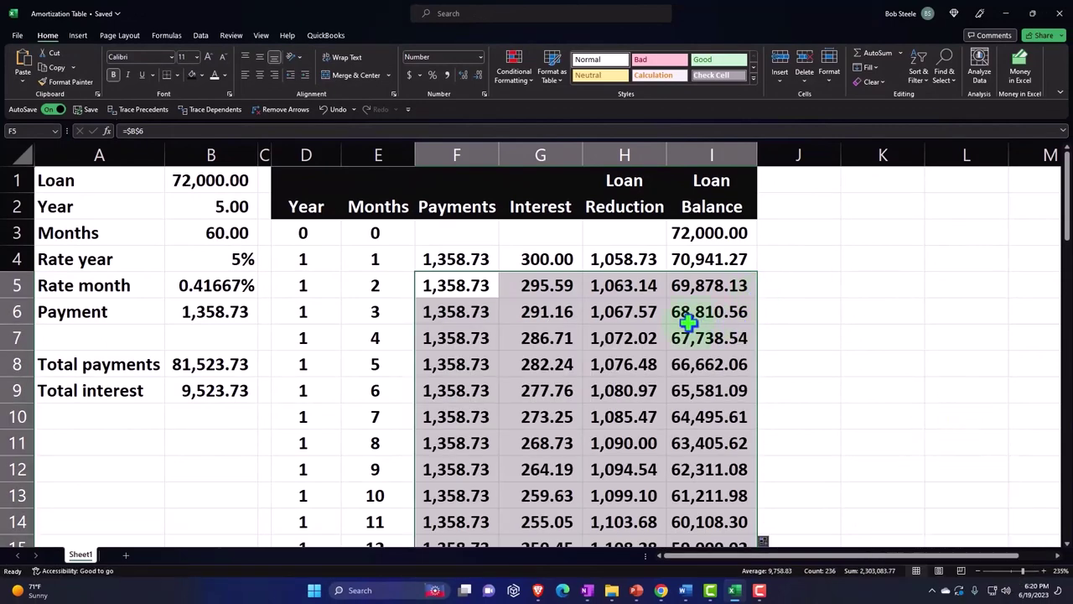
- Review the filled schedule down to the month 60 balance in I63 and return to the month 1 interest and loan reduction
left_click(631, 321)
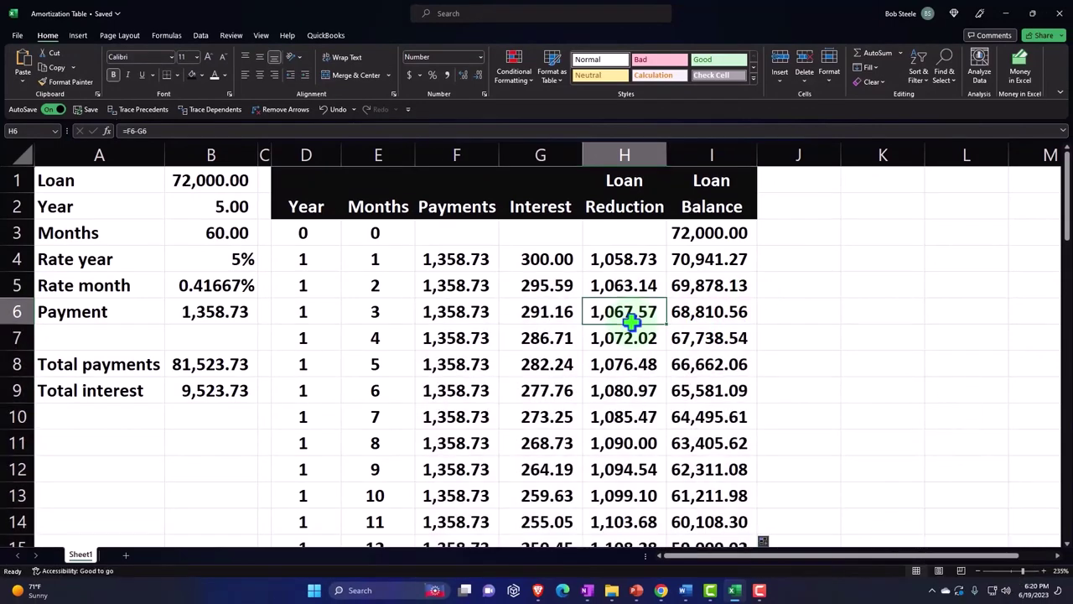
scroll(630, 321, "down", 11)
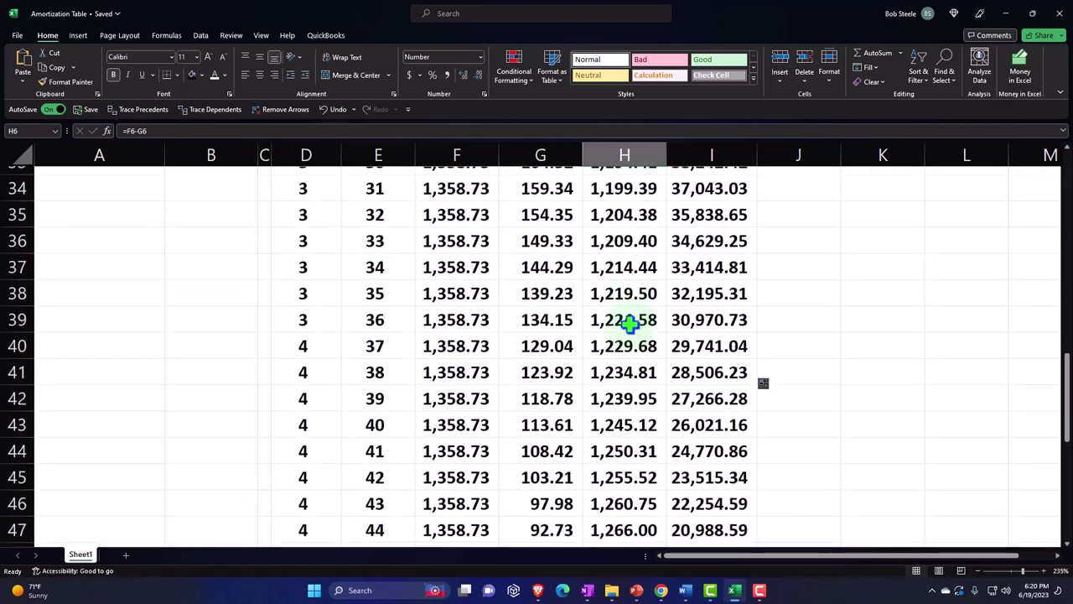
scroll(631, 321, "down", 8)
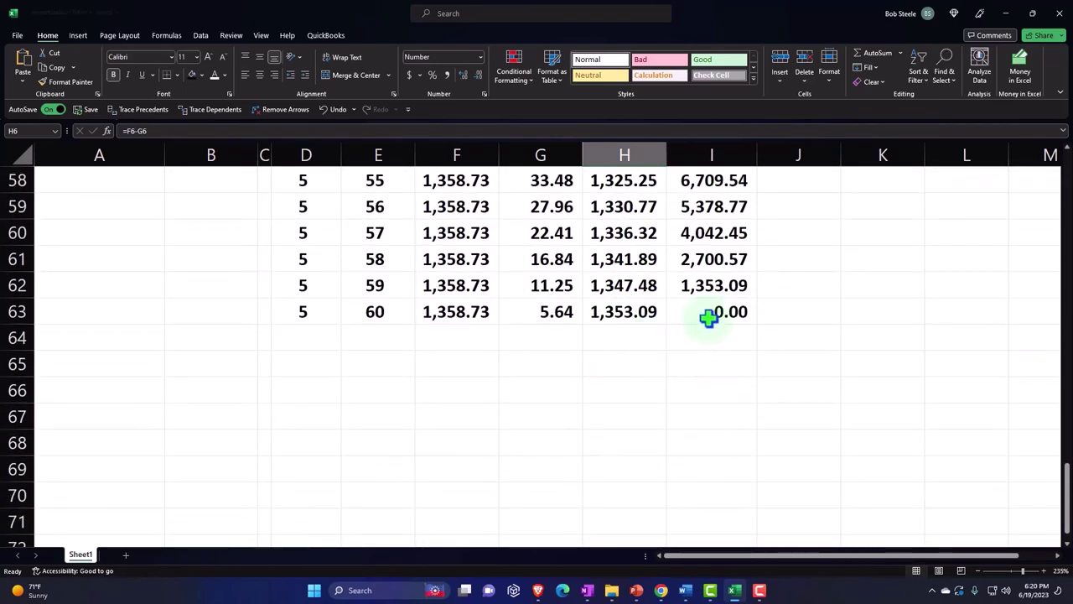
left_click(709, 317)
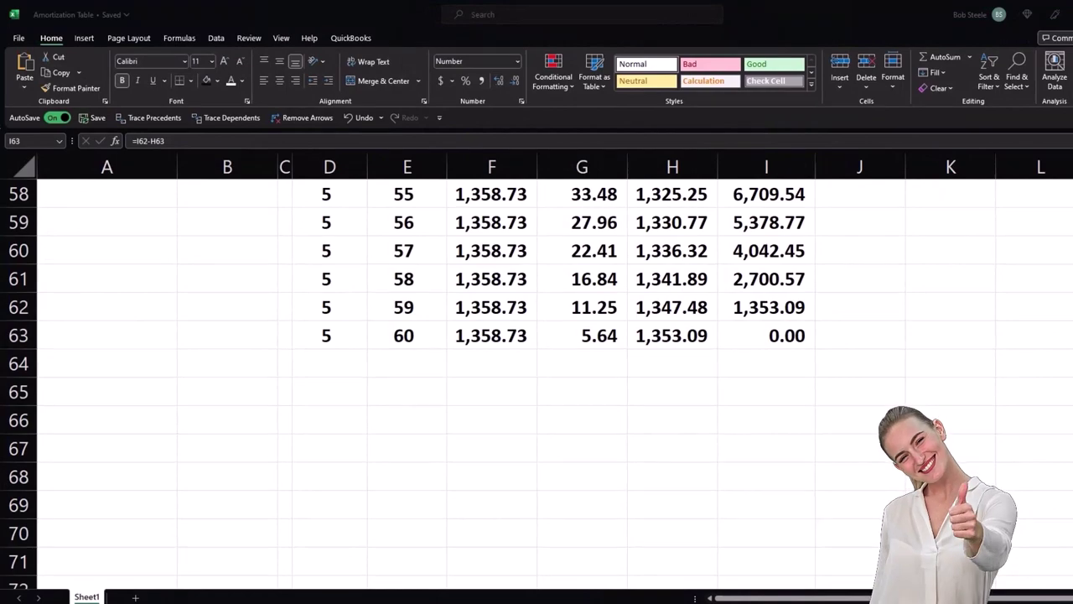
scroll(469, 421, "up", 19)
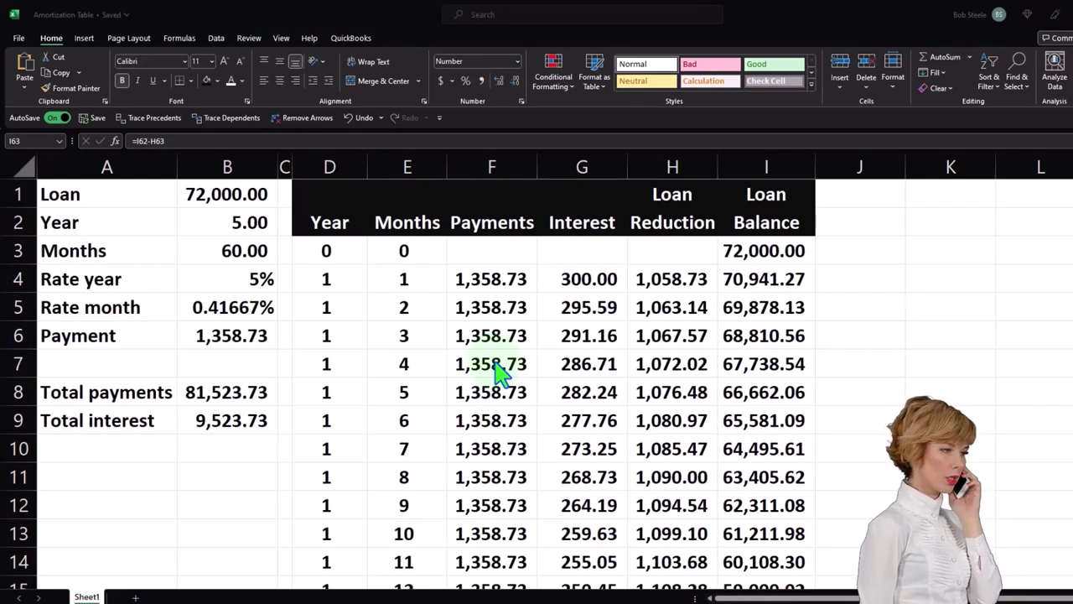
left_click(571, 275)
key("Right")
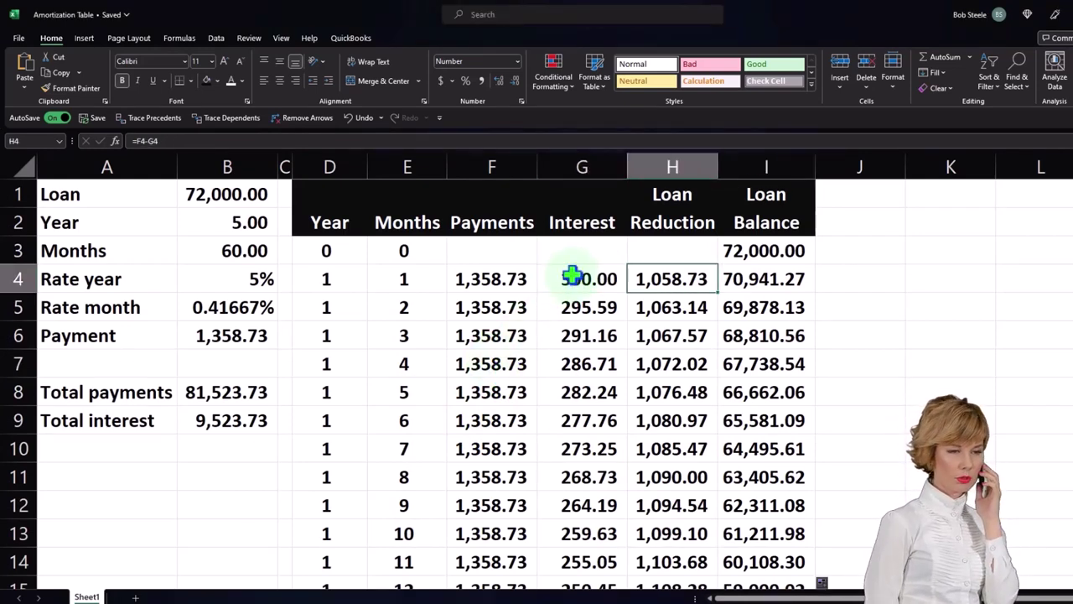
- Apply all borders to the loan inputs and totals block in A1:B9
key("Down")
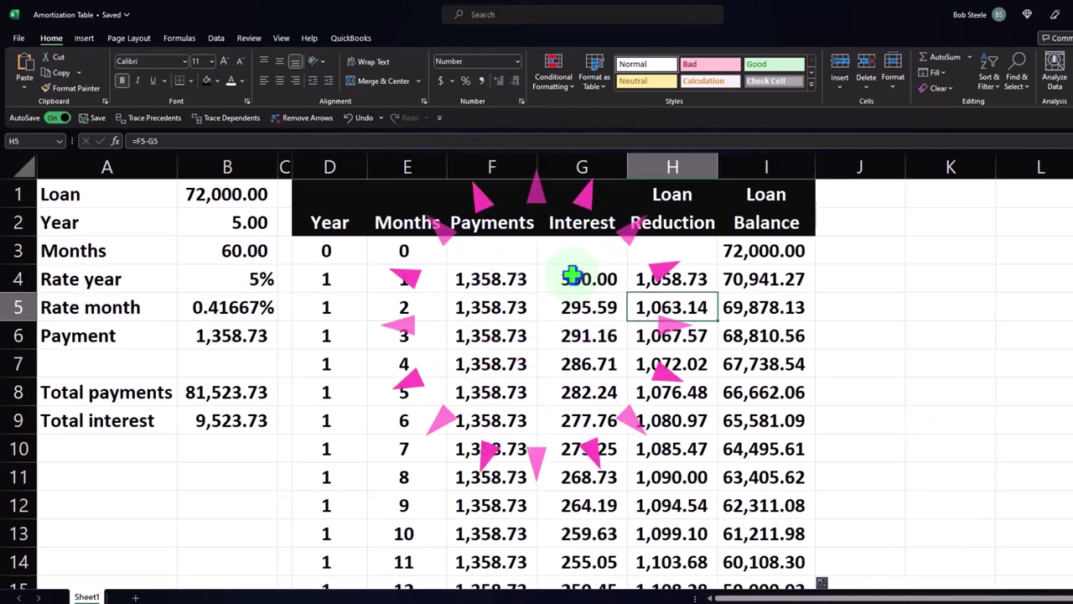
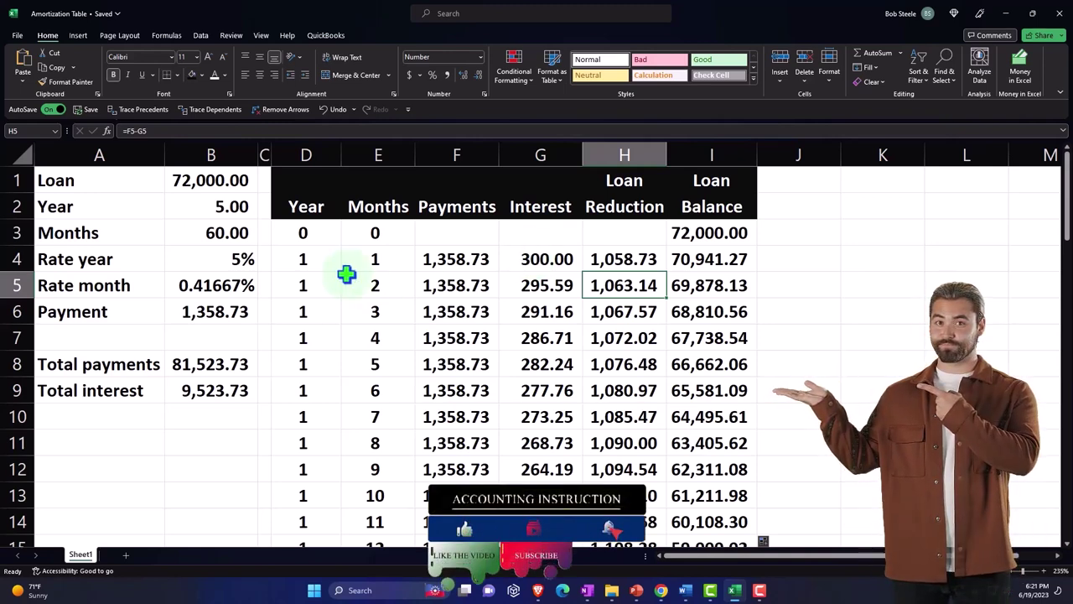
left_click_drag(74, 179, 207, 384)
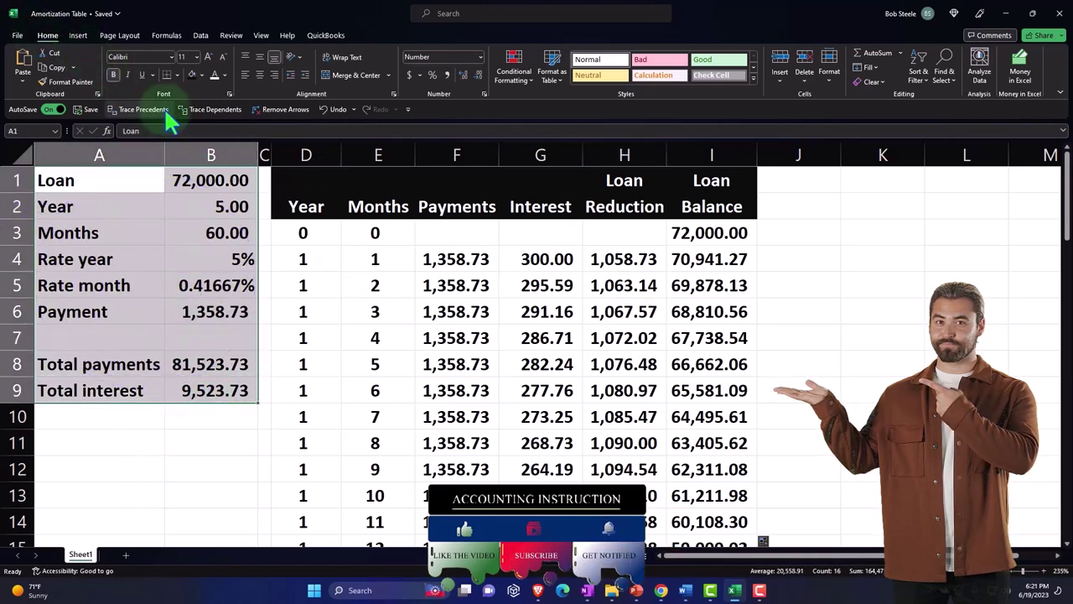
left_click(176, 75)
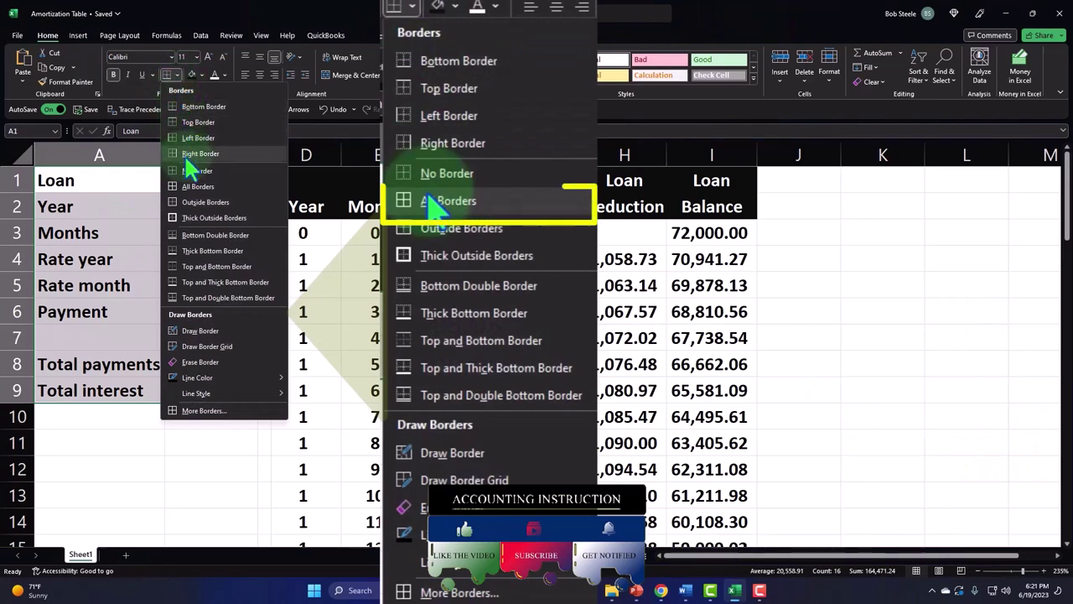
left_click(188, 186)
left_click(344, 258)
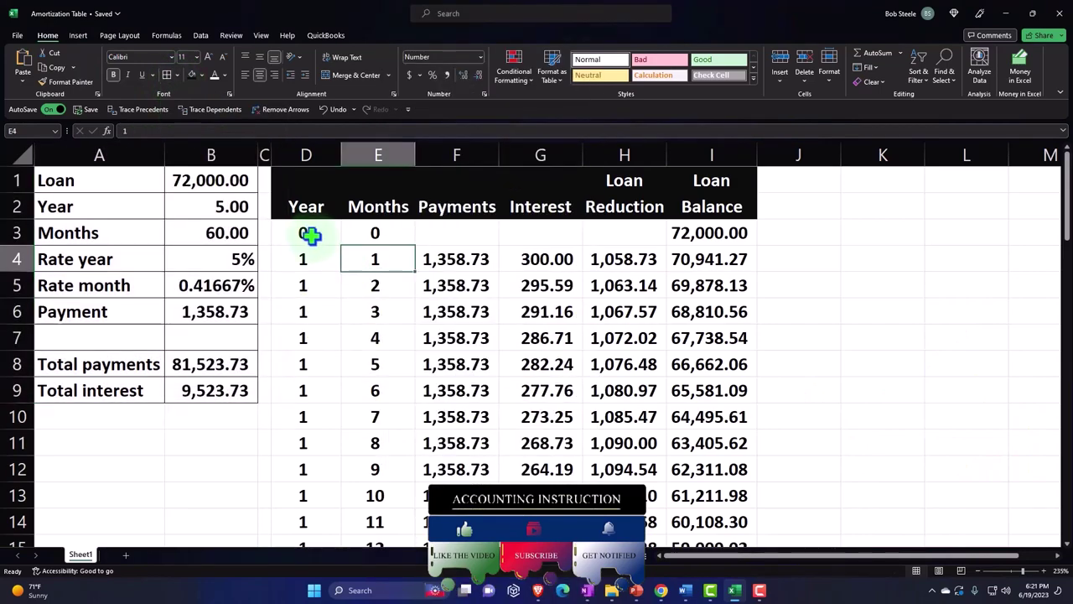
- Apply all borders to the amortization schedule in D3:I63, from month 0 through month 60
left_click_drag(307, 235, 758, 513)
left_click_drag(682, 590, 683, 500)
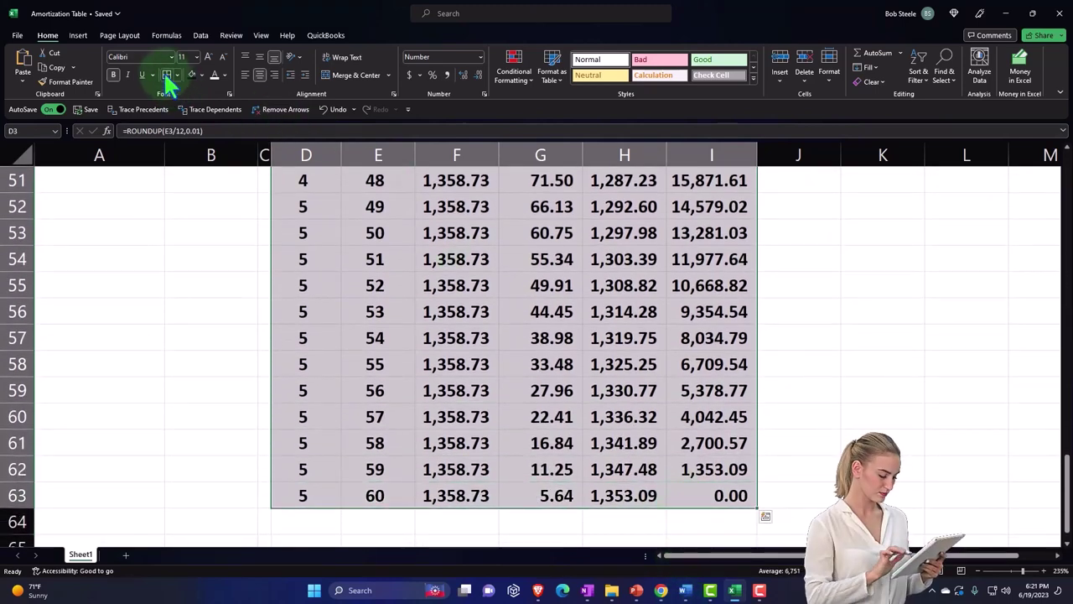
scroll(537, 323, "up", 17)
left_click(543, 329)
- Compare the first months' interest, loan reduction and balance with the monthly schedule on calculator.net's Mortgage Calculator in the browser
left_click_drag(520, 261, 533, 295)
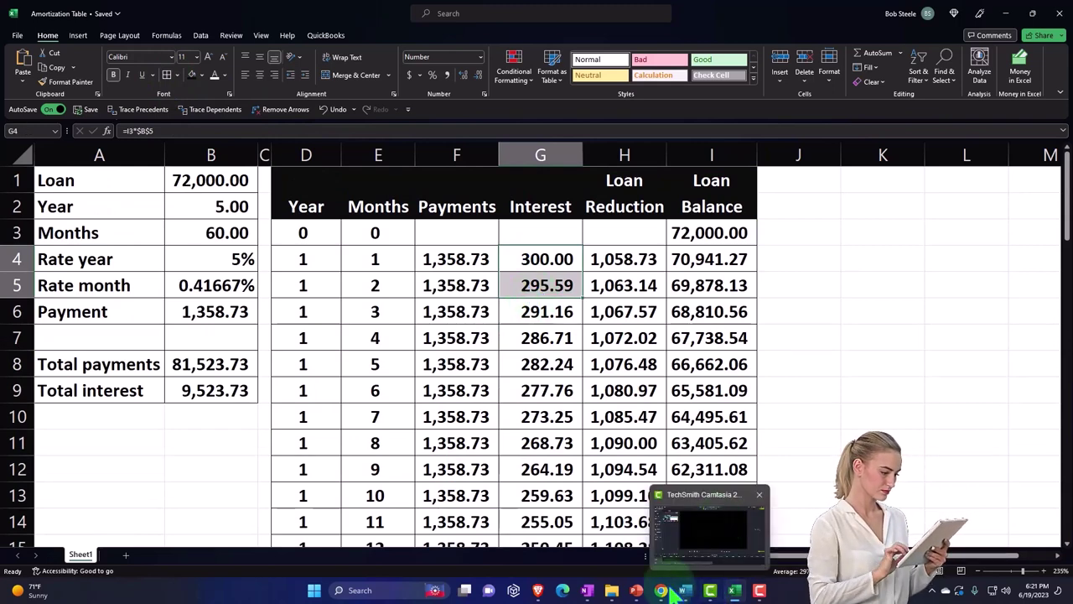
mouse_move(660, 591)
scroll(495, 422, "down", 4)
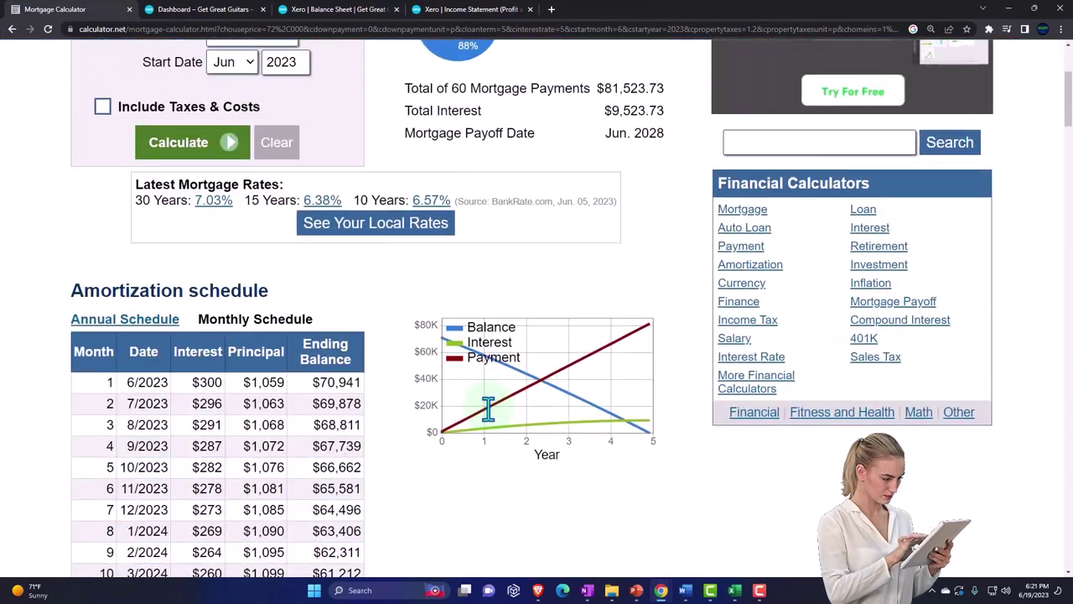
left_click(214, 291)
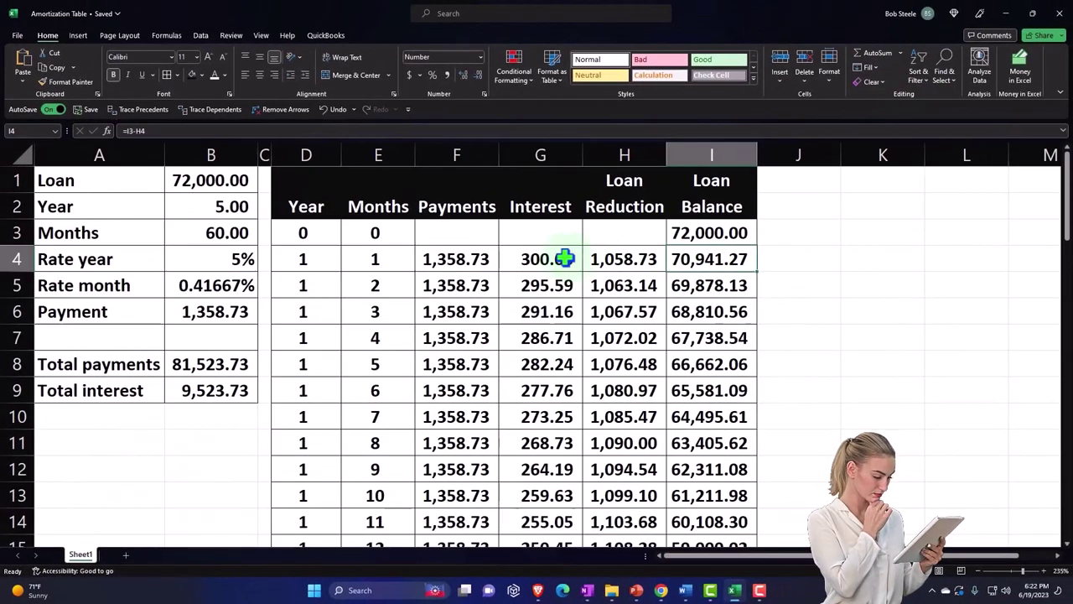
left_click(564, 259)
key("Down")
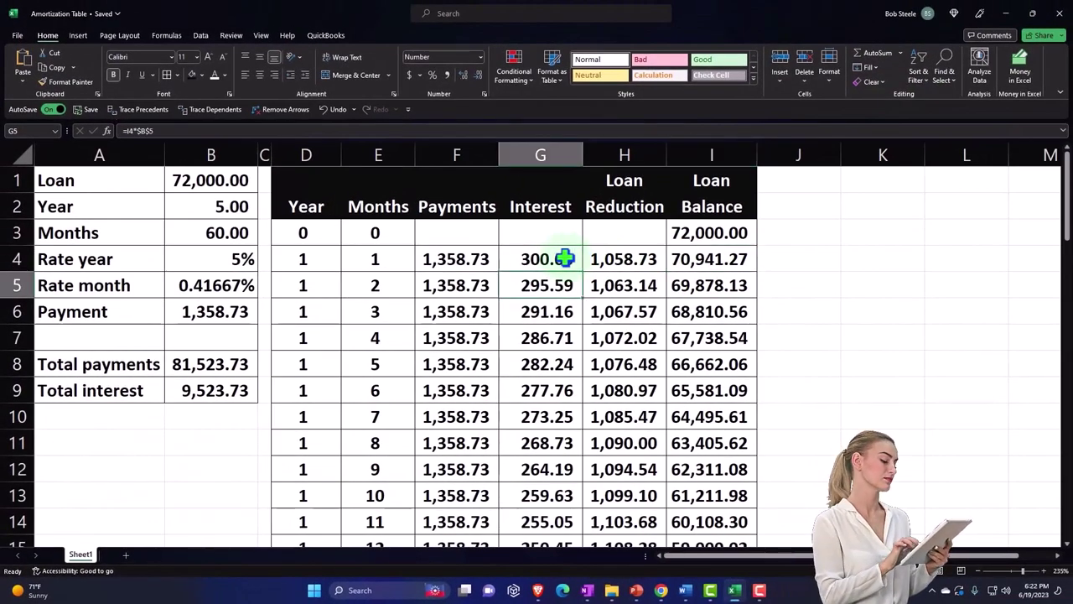
key("Down")
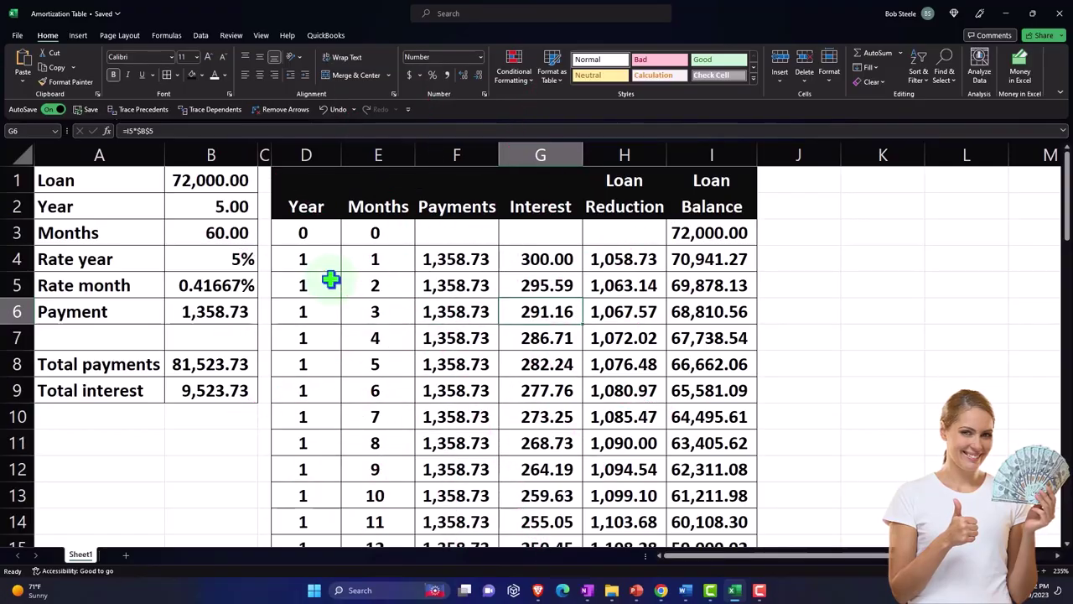
left_click_drag(319, 262, 681, 259)
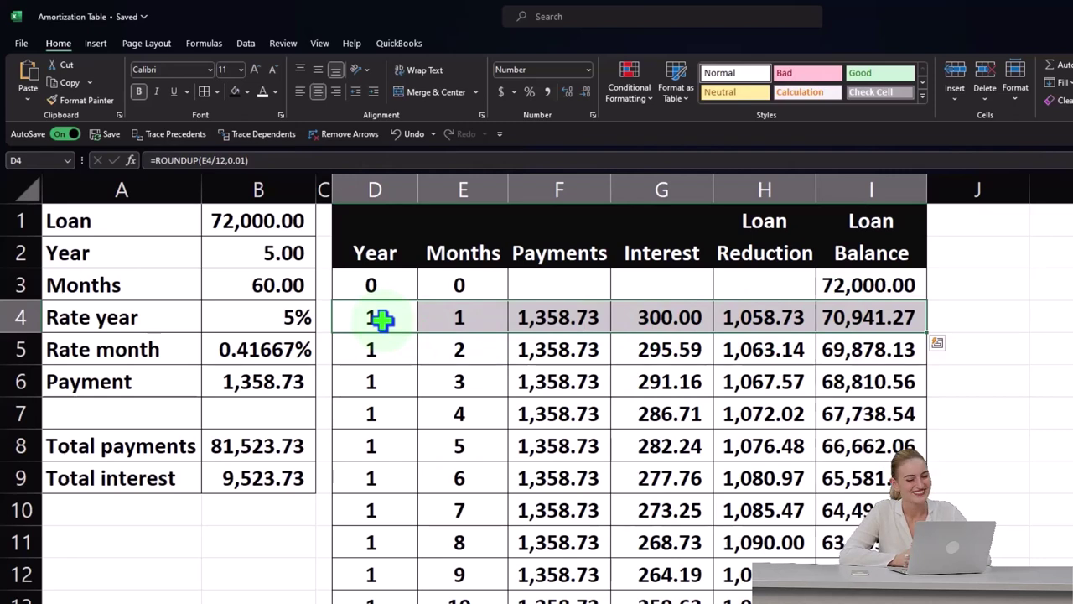
left_click(579, 345)
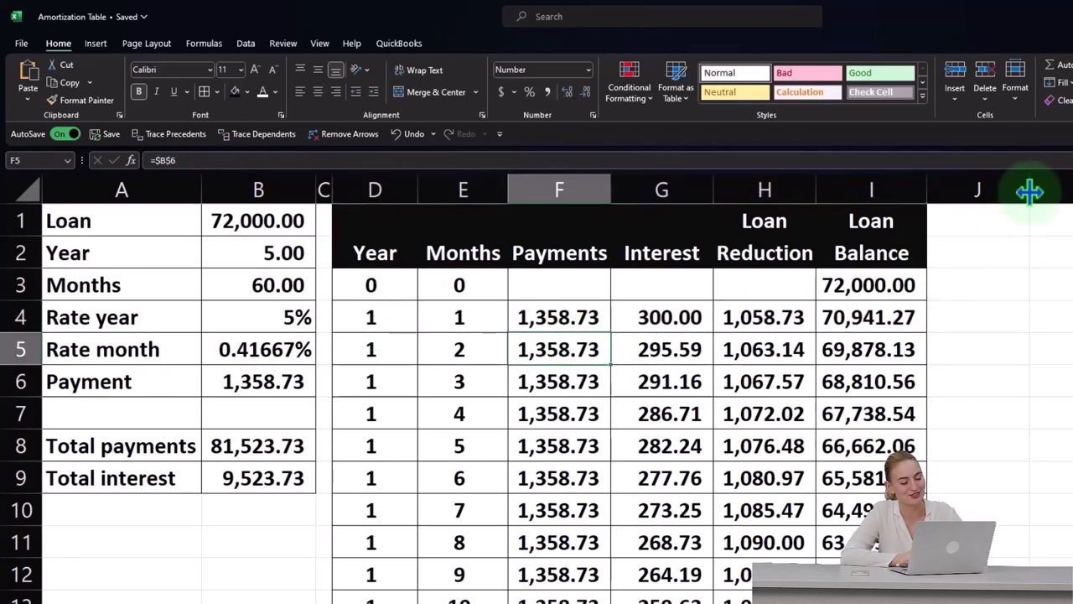
- Copy the narrow width of spacer column C to column J with Format Painter
left_click_drag(1029, 192, 1029, 192)
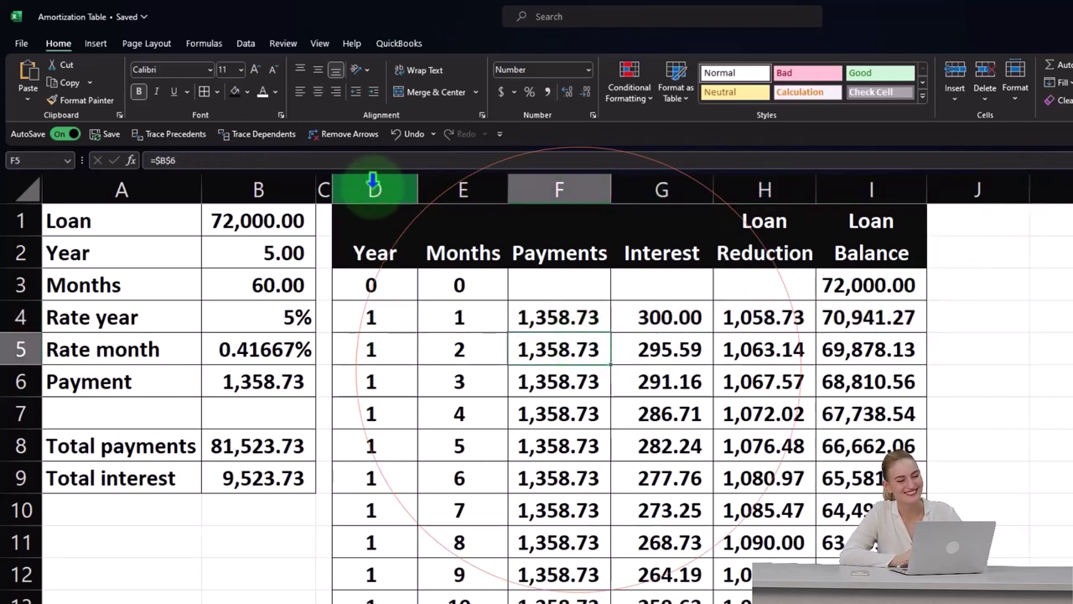
left_click(324, 183)
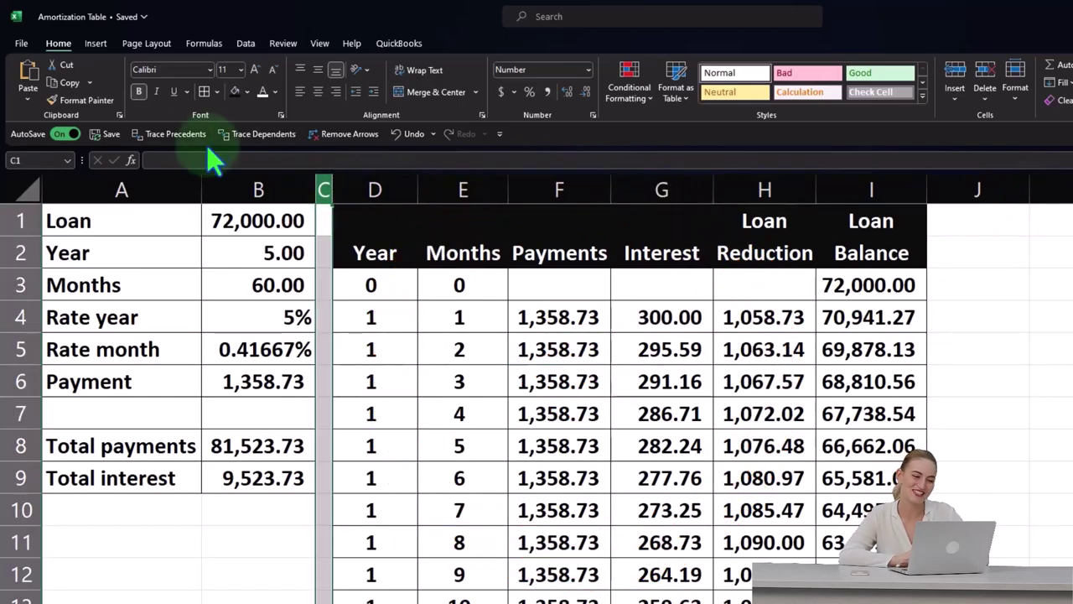
left_click(65, 109)
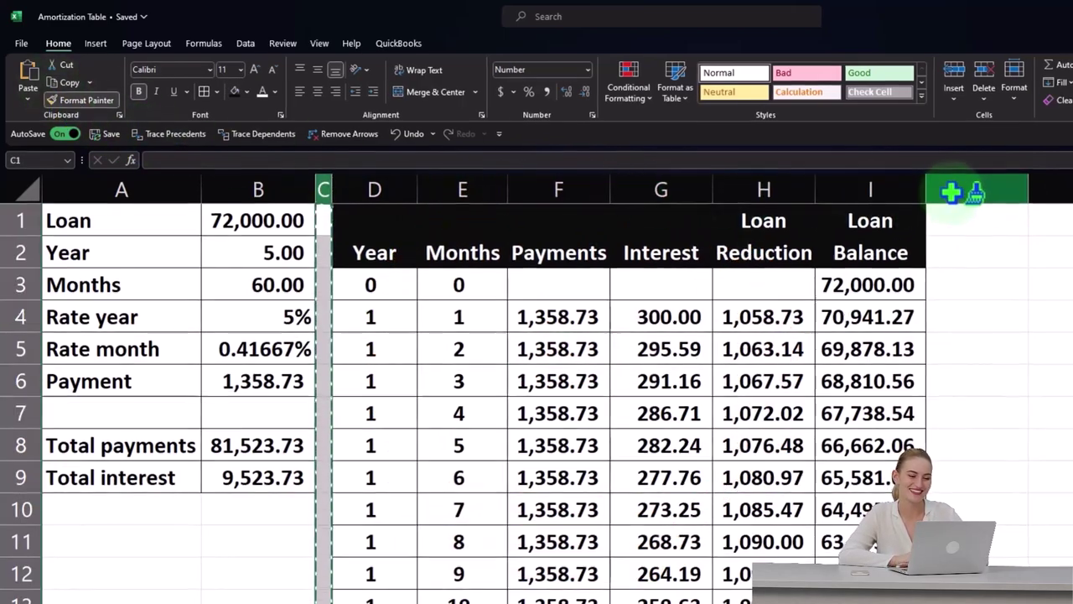
left_click(958, 188)
left_click(988, 257)
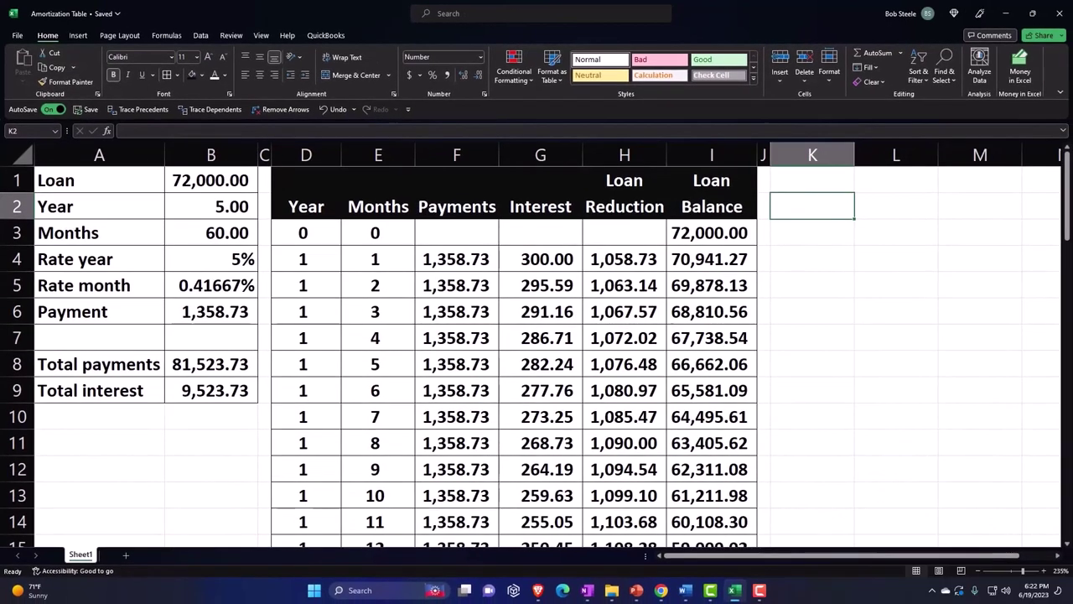
key("alt+Tab")
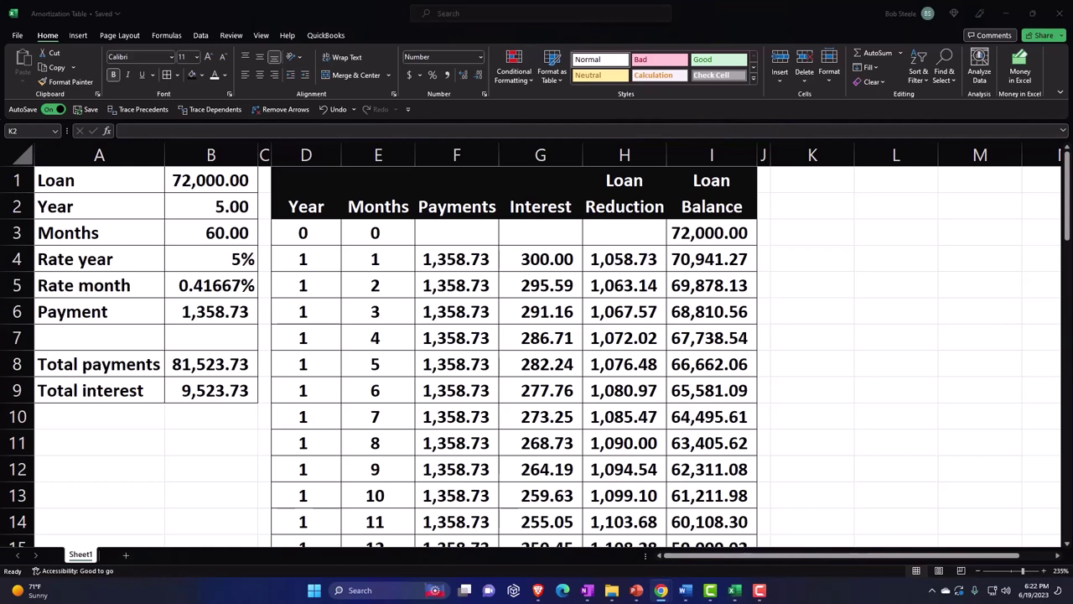
key("alt+Tab")
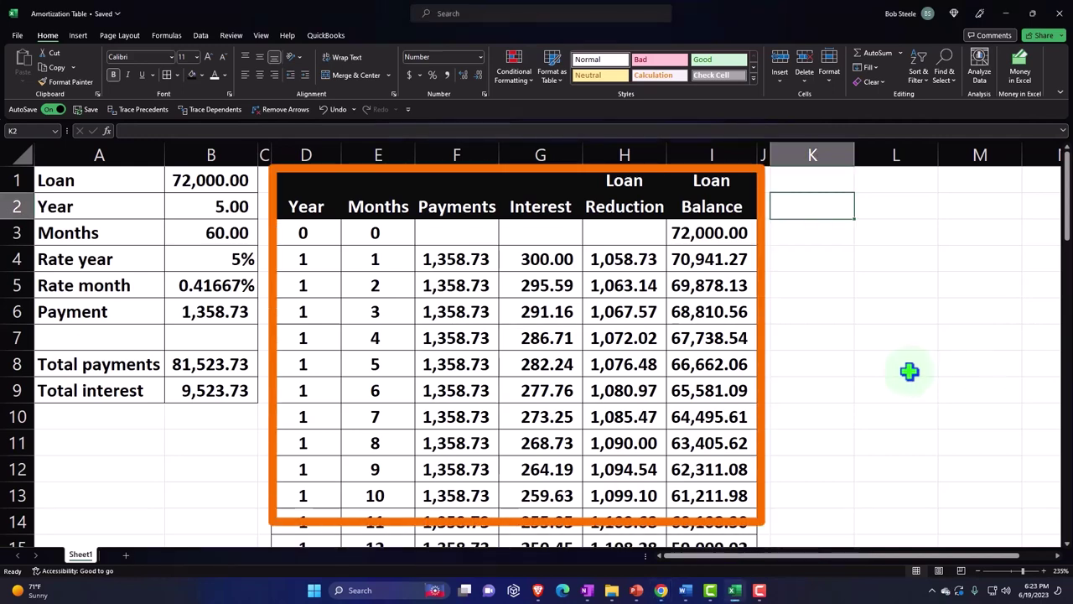
left_click(587, 344)
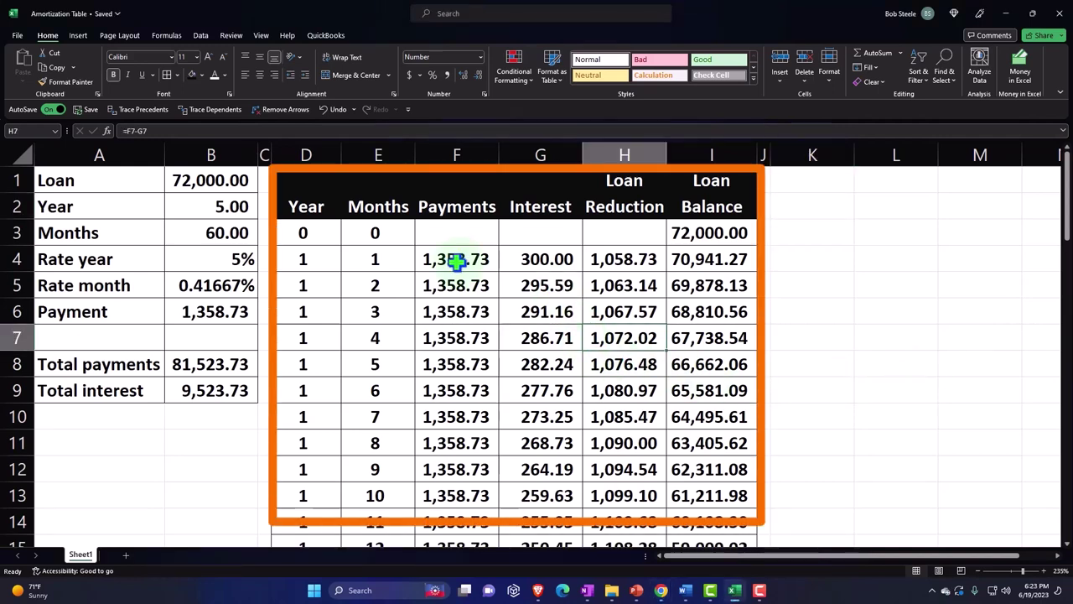
left_click(298, 207)
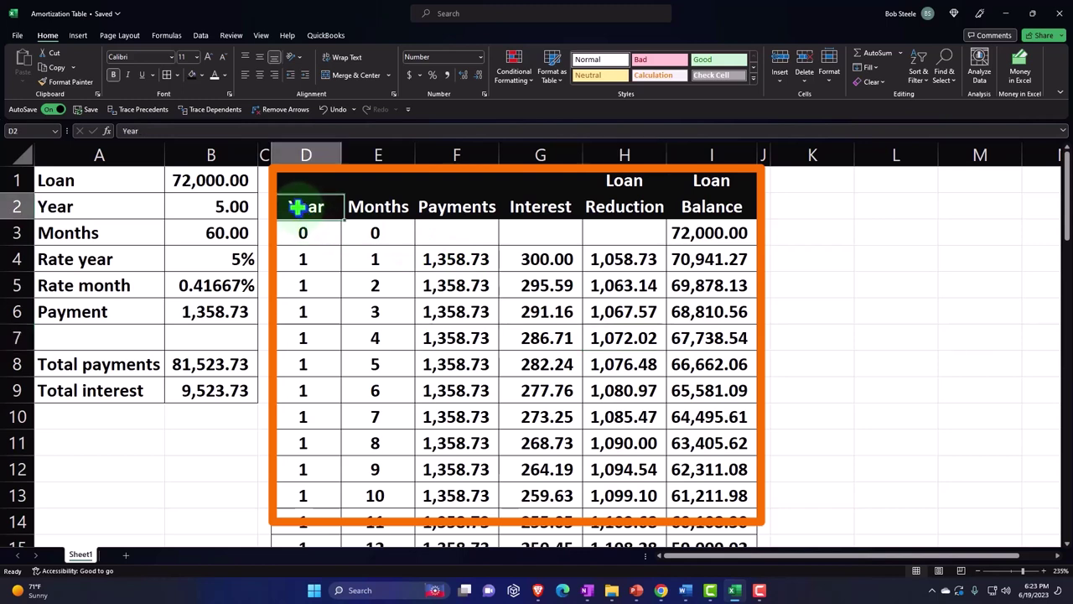
left_click_drag(627, 181, 695, 183)
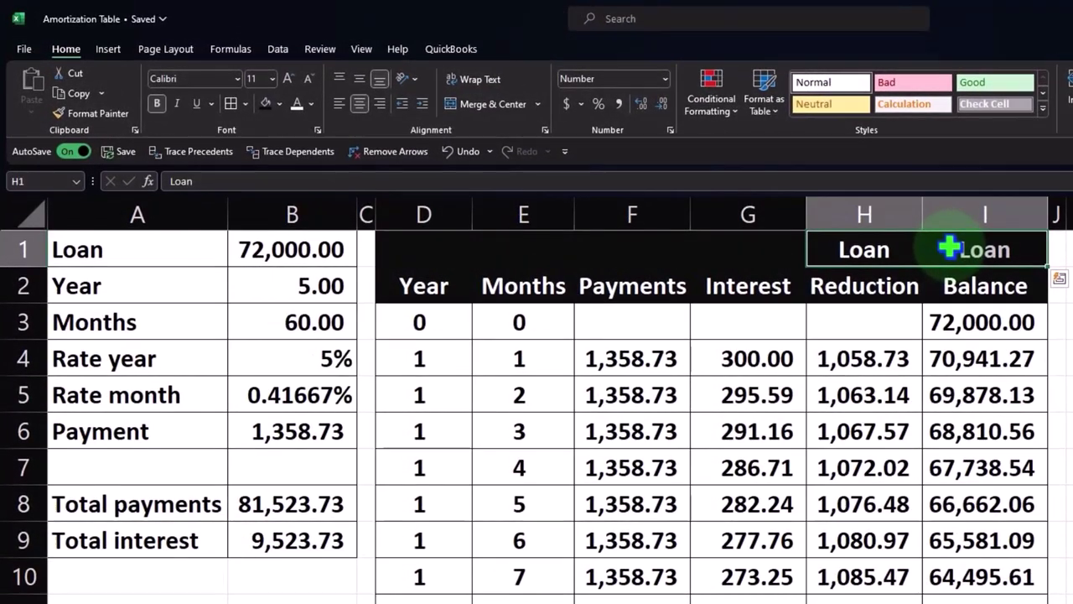
- Insert a PivotTable from the schedule range D2:I63, placed on the existing worksheet at Sheet1 cell K1
left_click_drag(430, 283, 725, 508)
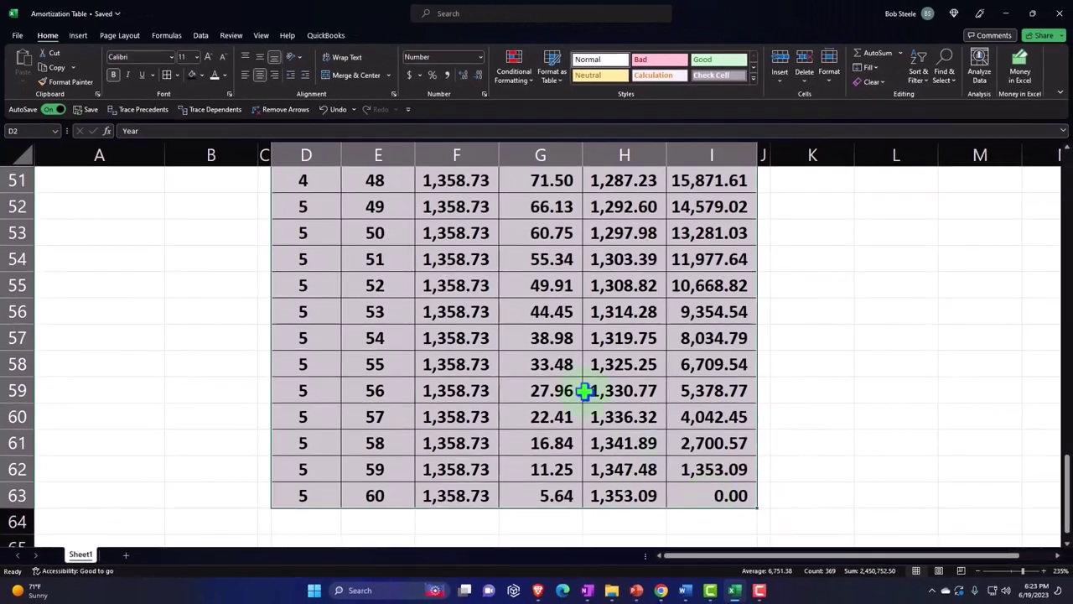
scroll(591, 399, "up", 17)
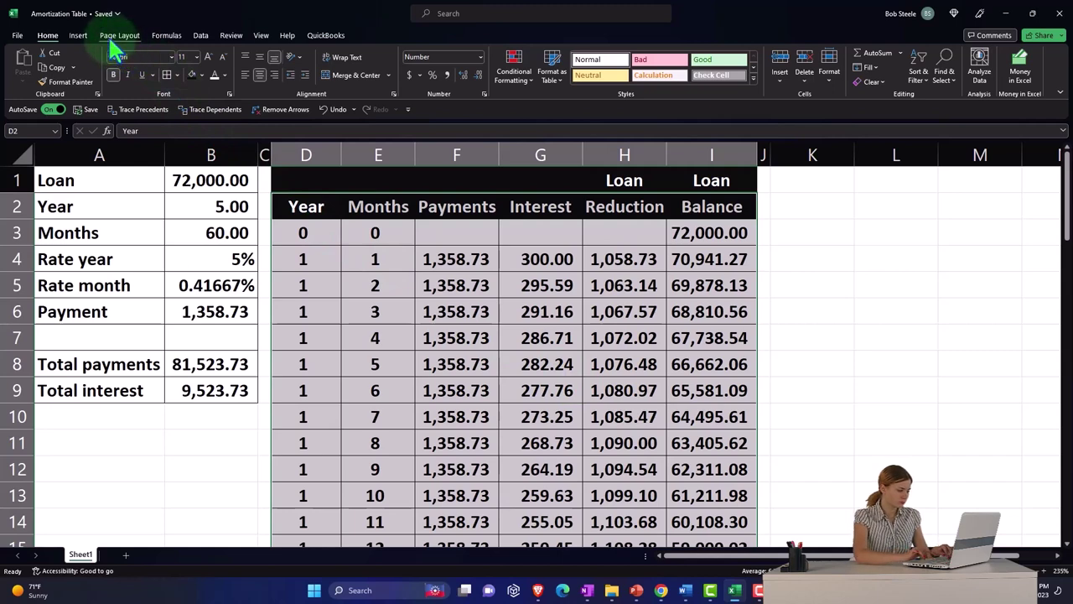
left_click(79, 37)
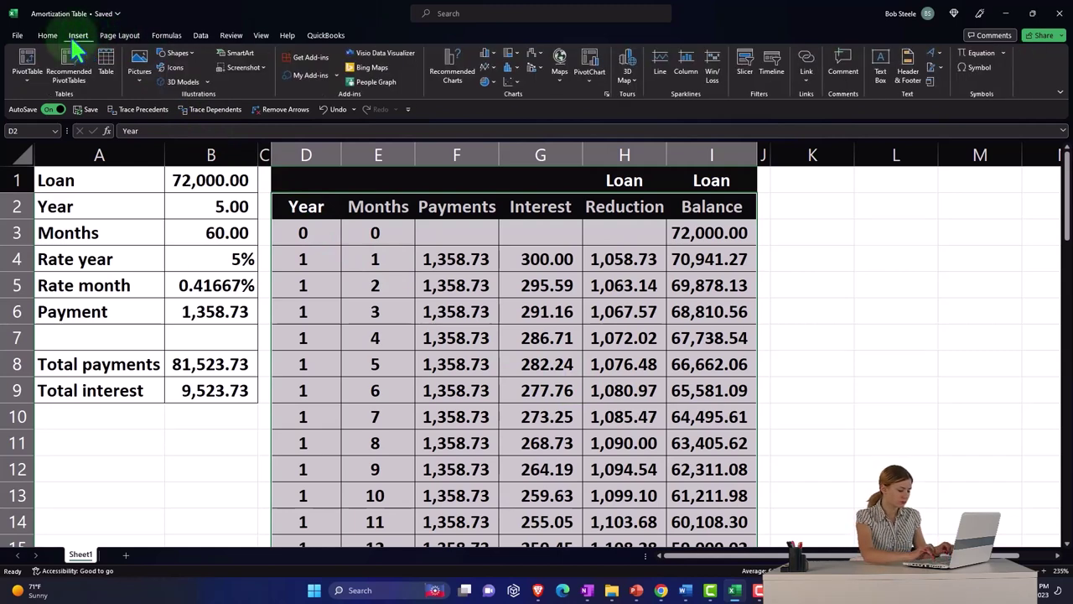
left_click(27, 64)
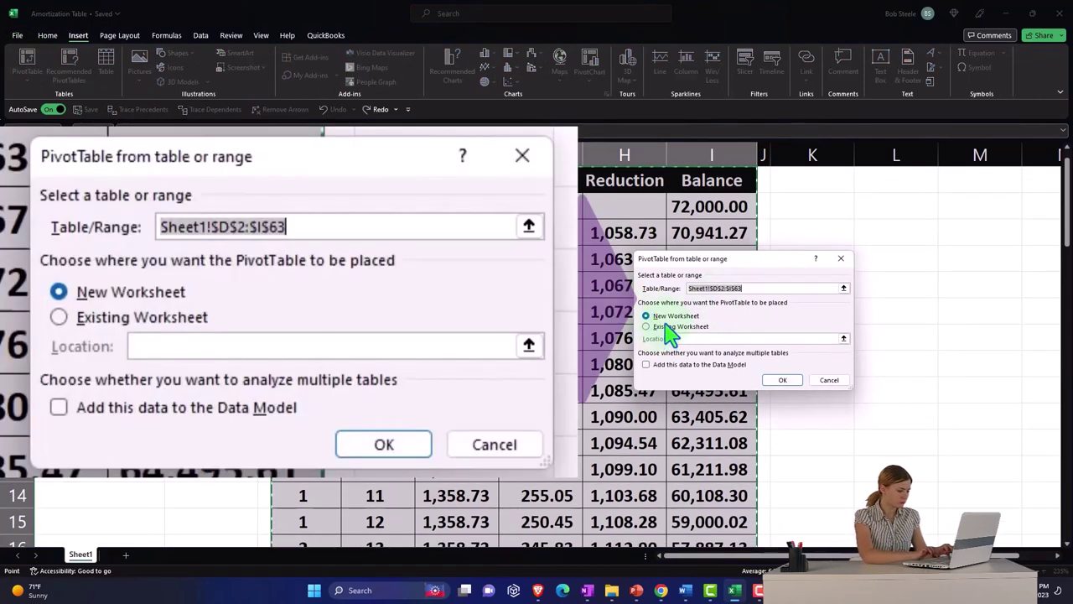
left_click(645, 327)
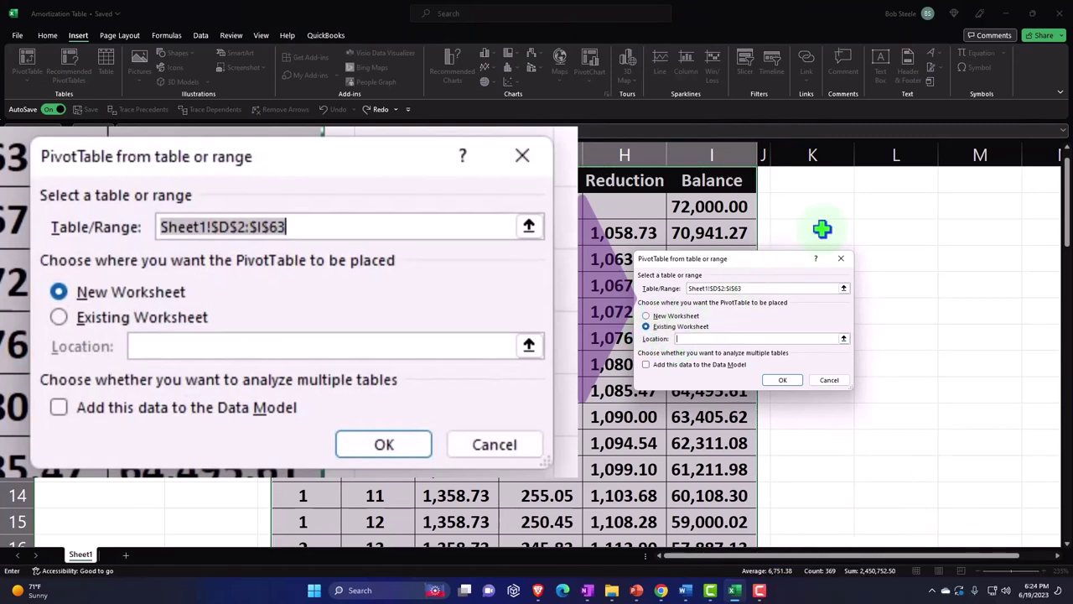
scroll(822, 228, "up", 1)
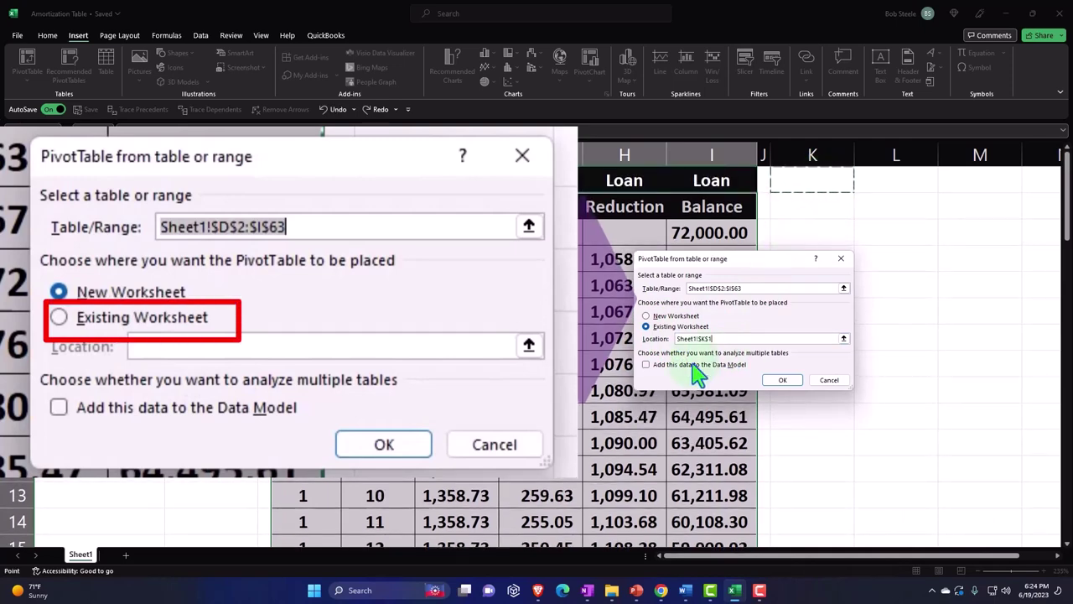
left_click(782, 382)
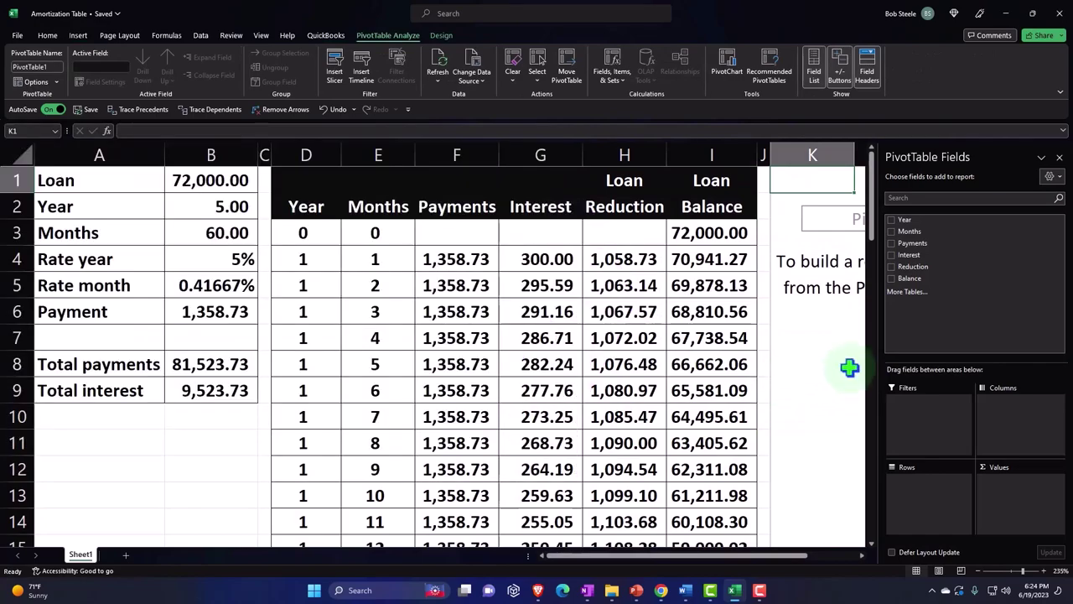
- Add the Year, Payments, Interest, Reduction and Balance fields to the PivotTable, leaving out Months
left_click_drag(764, 557, 777, 557)
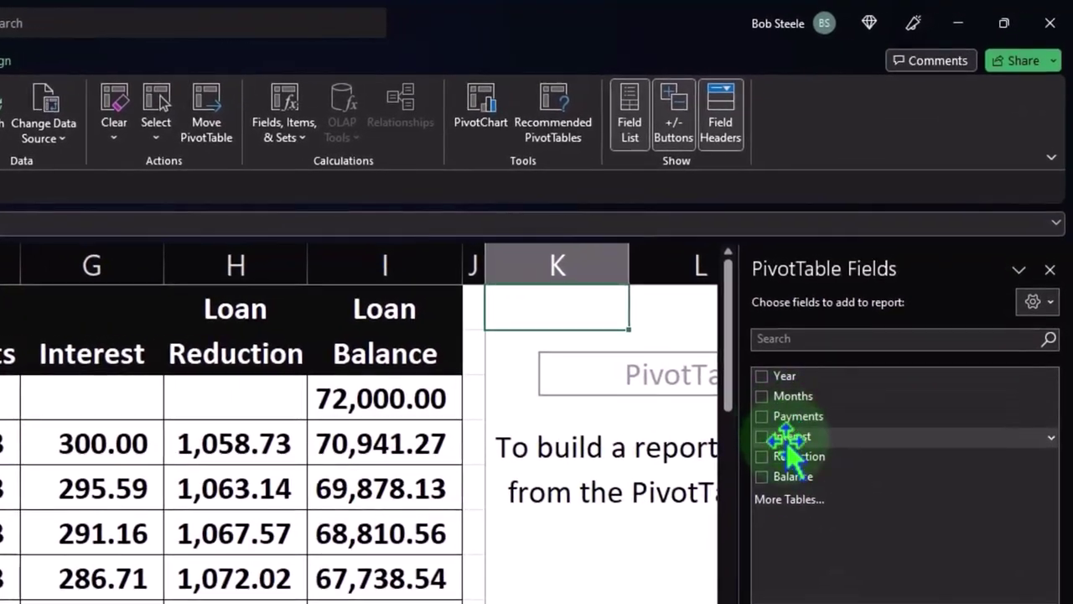
left_click(766, 381)
left_click(764, 416)
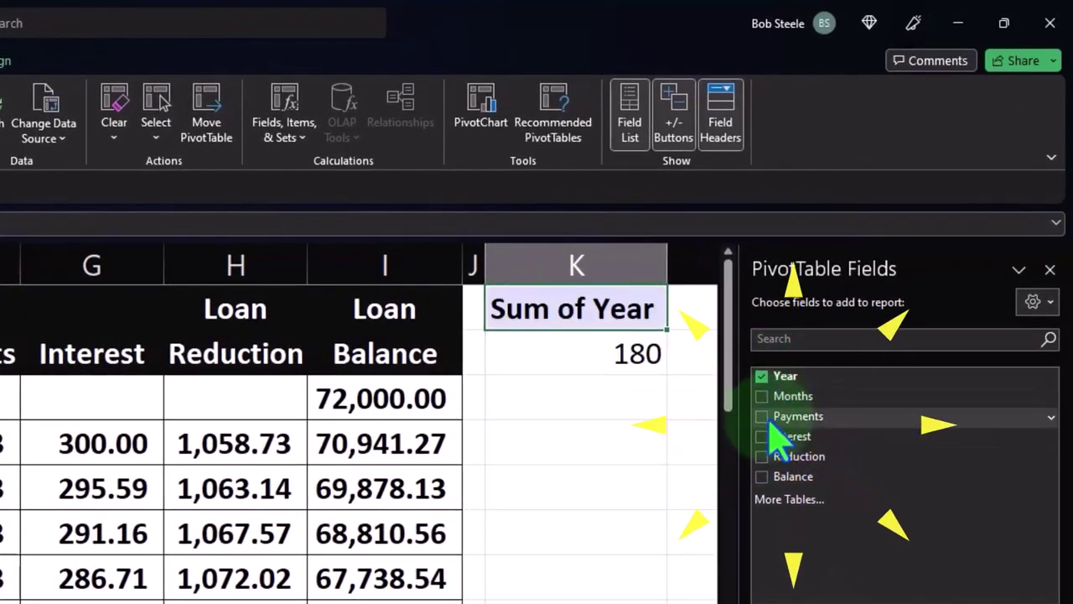
left_click(763, 435)
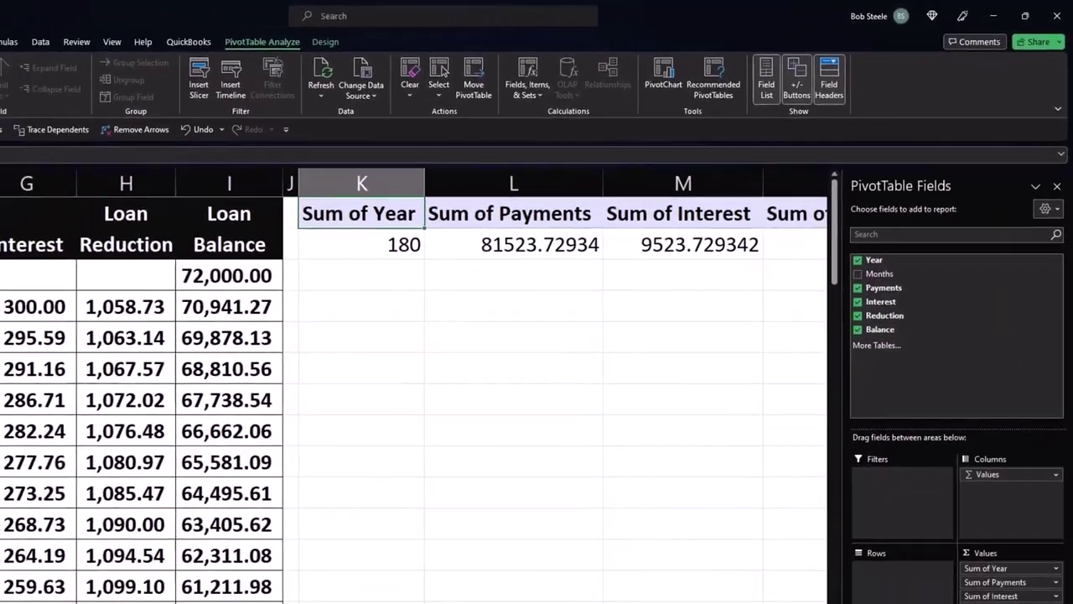
- Move the Year field from the PivotTable's values to its rows to summarize the loan by year
left_click_drag(800, 560, 809, 563)
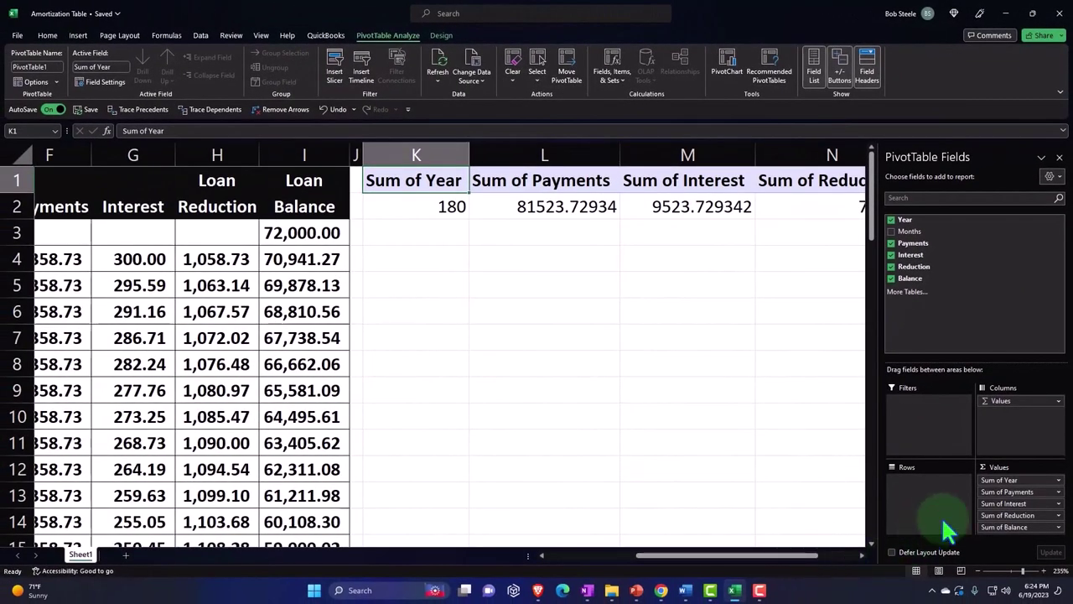
left_click_drag(992, 483, 991, 483)
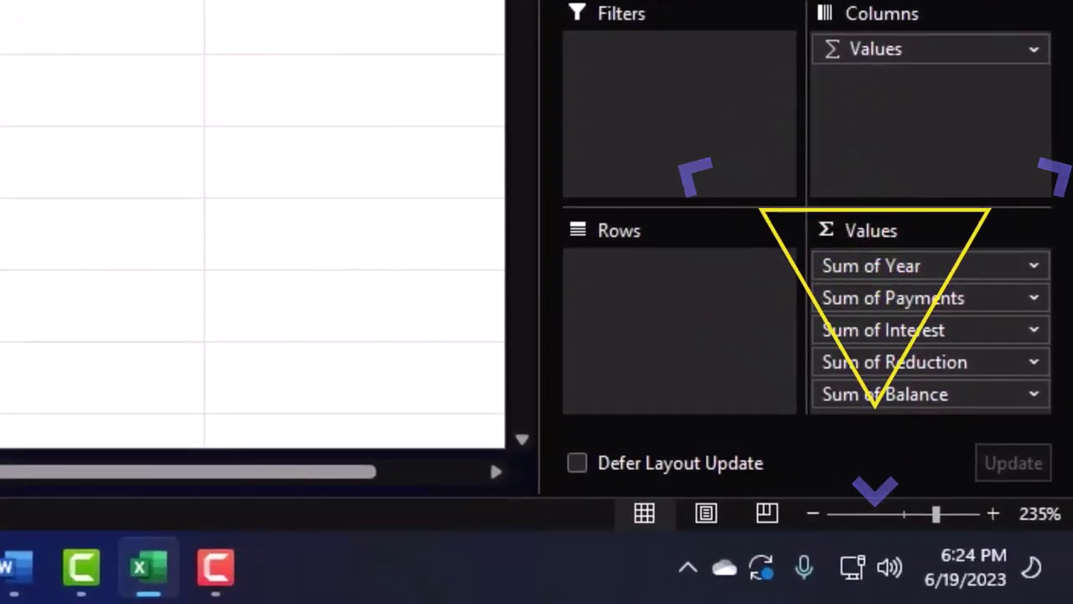
left_click_drag(876, 252, 771, 297)
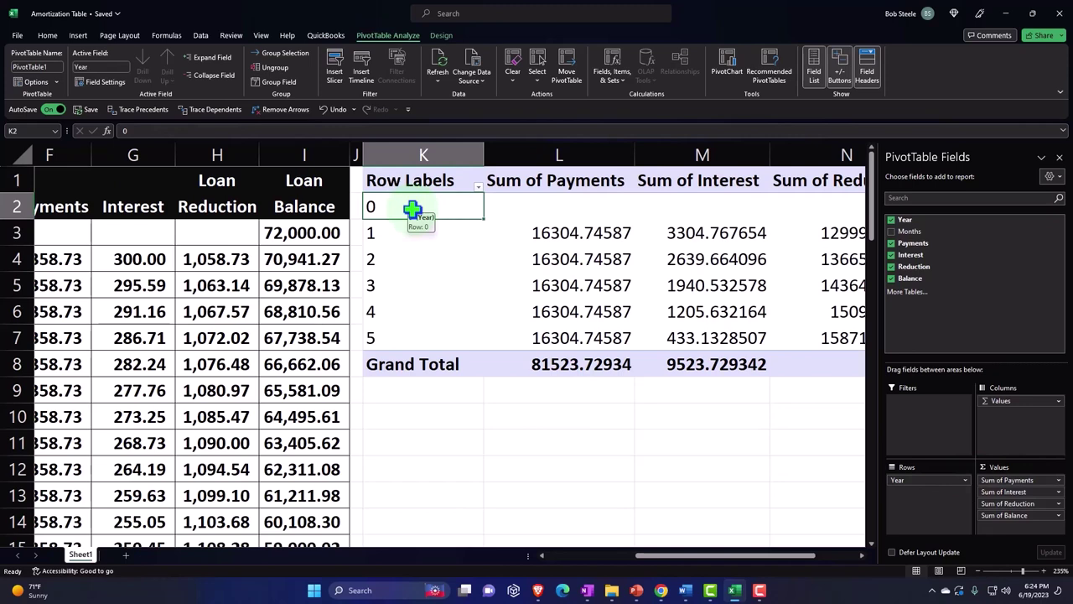
- Compare the schedule's Year column with the PivotTable's year rows and review its Payments, Interest, Reduction and Balance columns
key("Left")
key("Left")
key("Left")
key("Left")
key("Left")
key("Left")
key("Left")
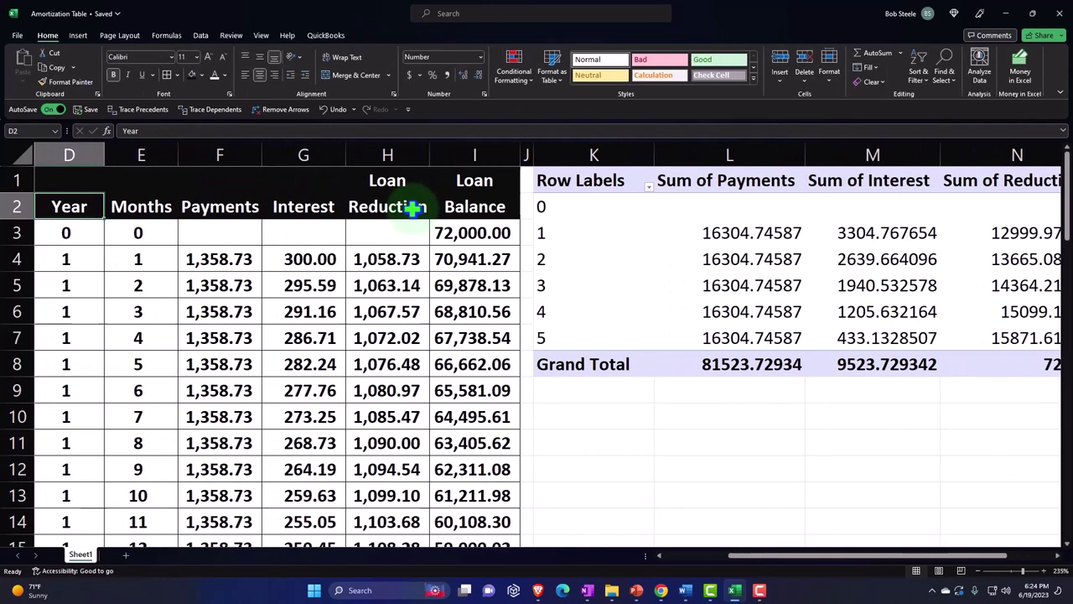
left_click(552, 232)
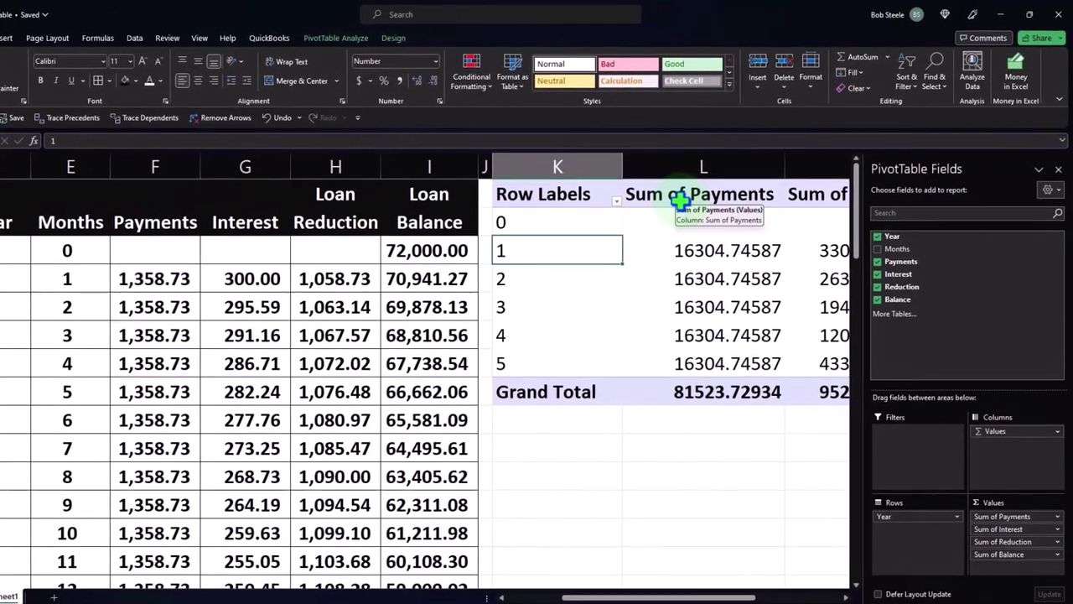
left_click(690, 194)
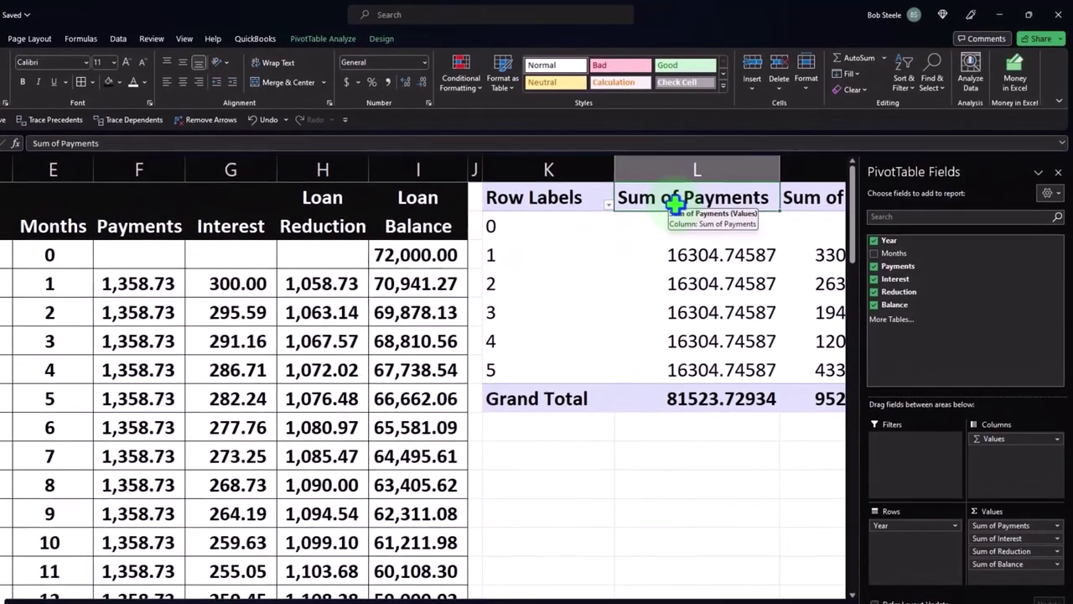
scroll(693, 196, "right", 3)
left_click(693, 196)
scroll(673, 205, "right", 1)
left_click(673, 205)
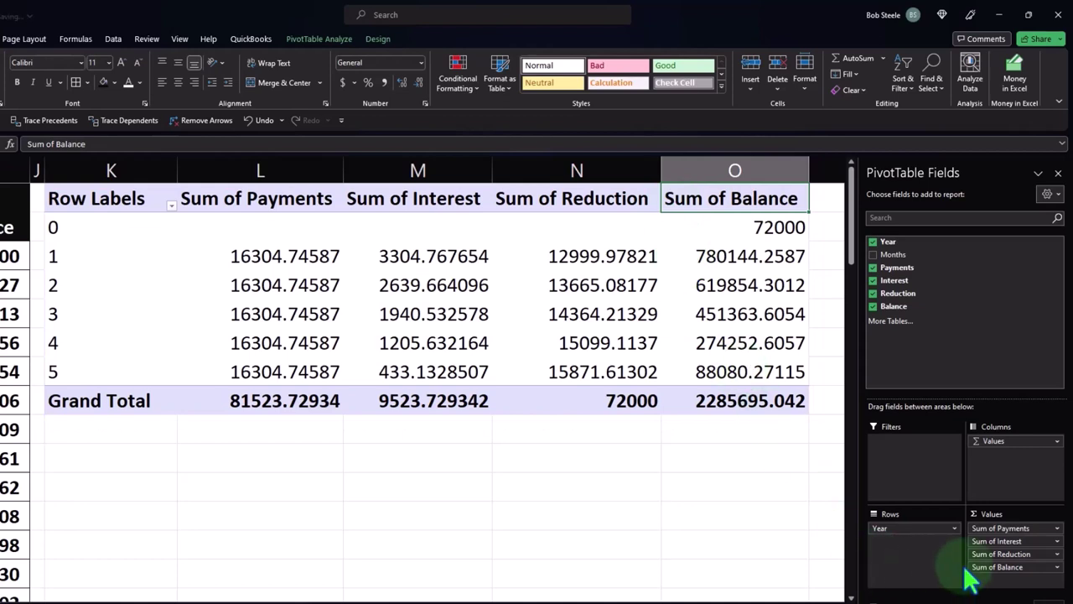
- Format the PivotTable's Sum of Payments values as Currency with no symbol, two decimals and red parenthesized negatives
left_click(1057, 529)
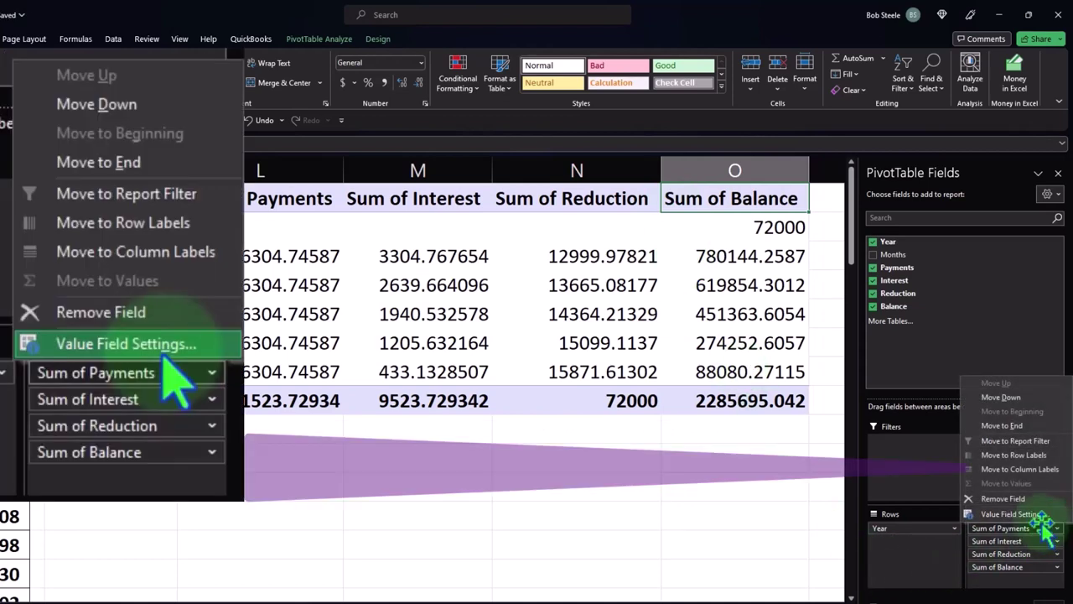
left_click(1036, 516)
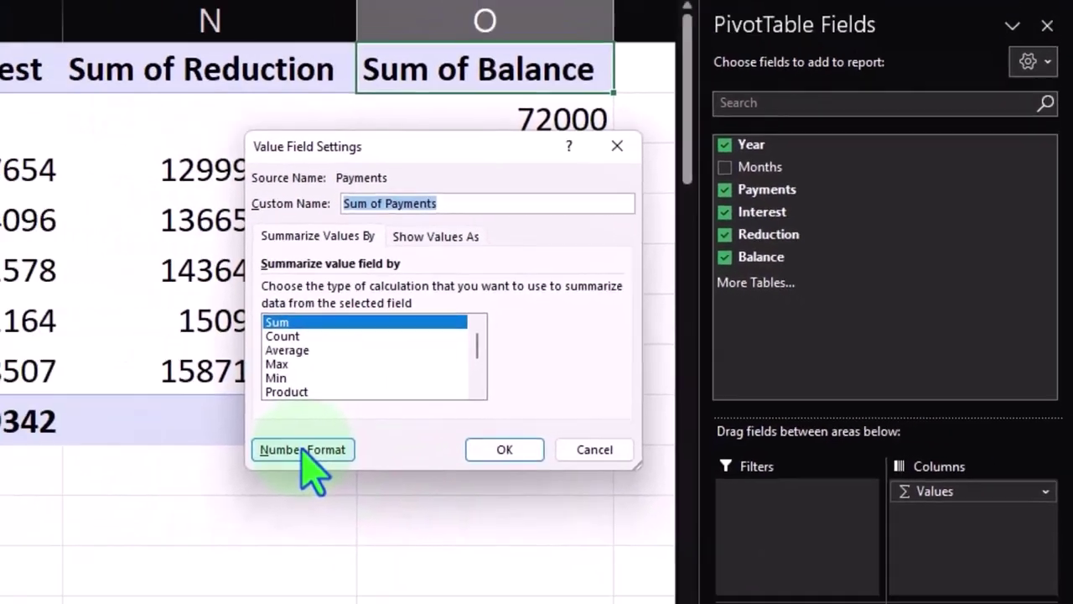
left_click(303, 451)
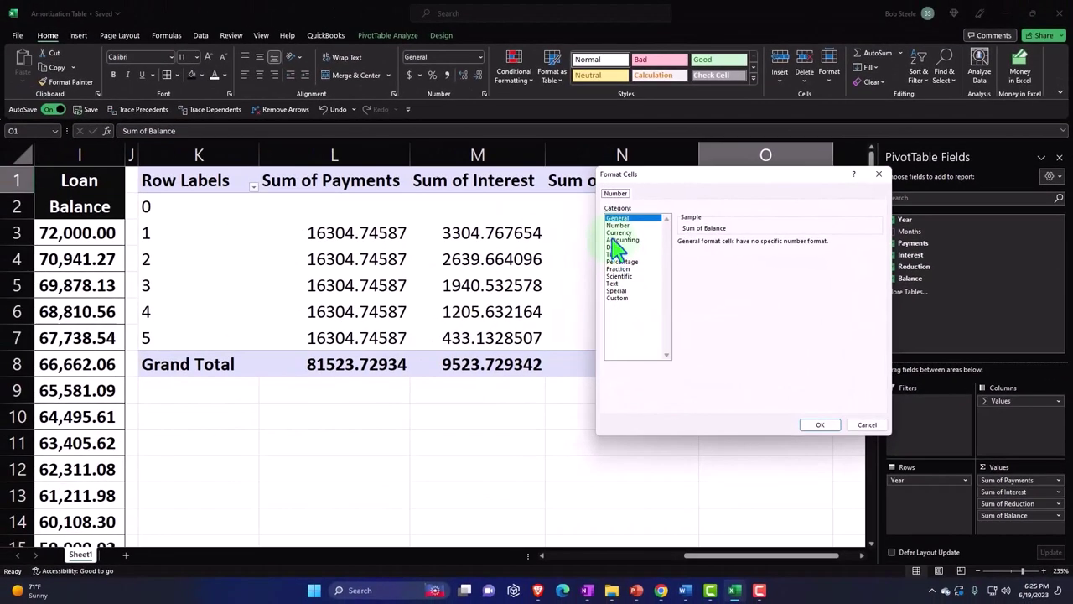
left_click(619, 232)
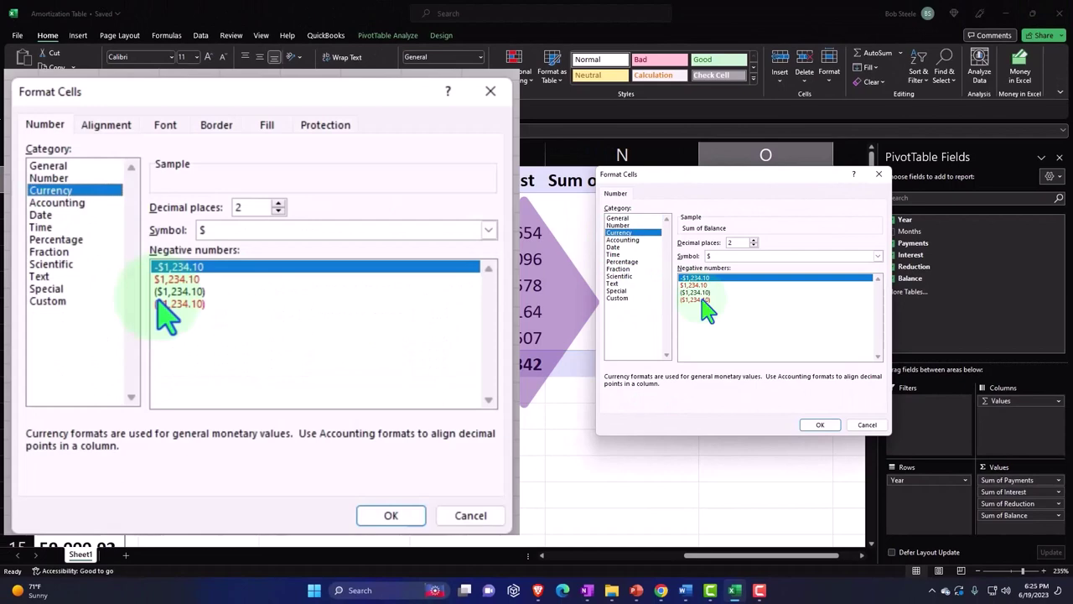
left_click(713, 255)
left_click(715, 264)
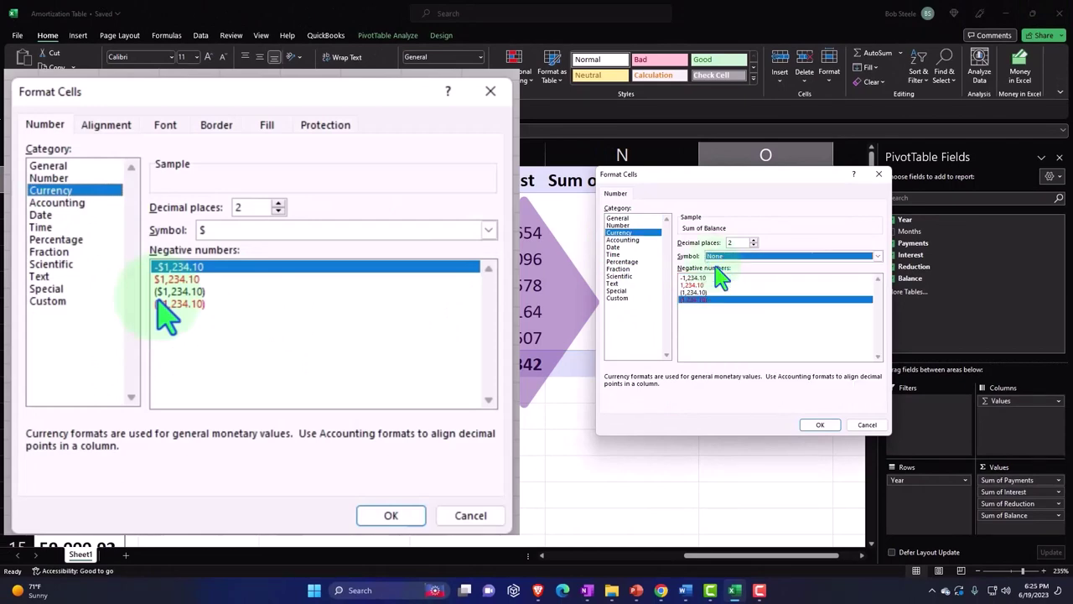
left_click(817, 425)
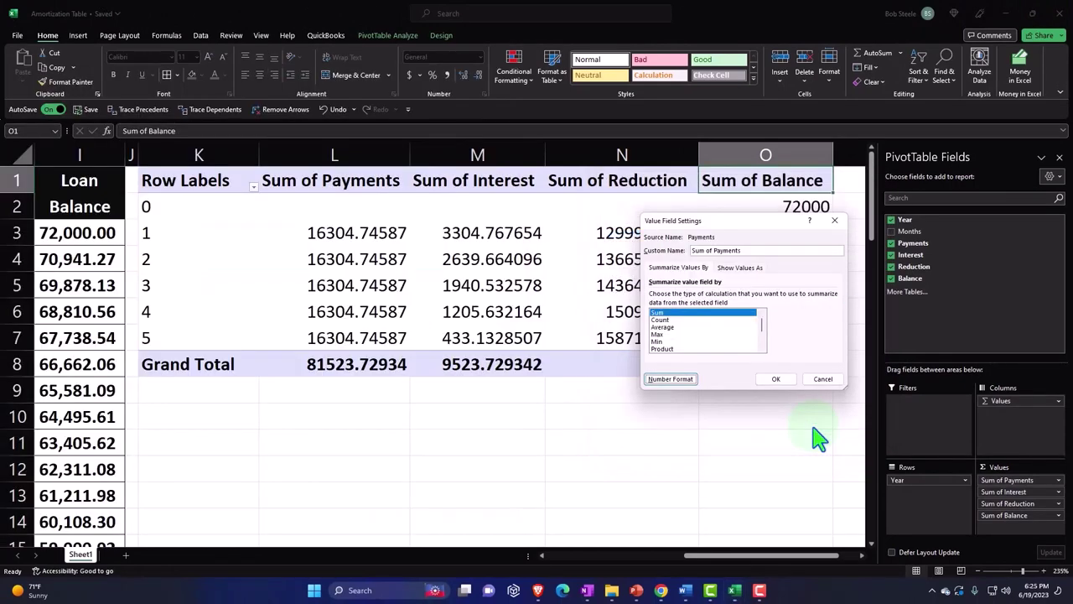
left_click(776, 380)
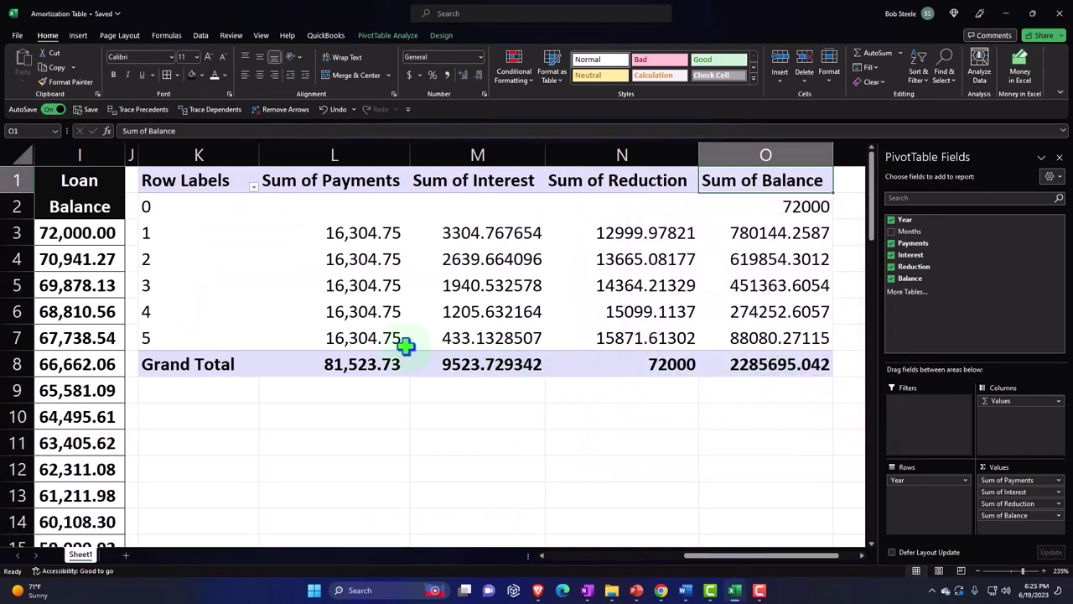
- Give the Sum of Interest values a Currency format with no symbol, two decimals and red parenthesized negatives
left_click(1057, 481)
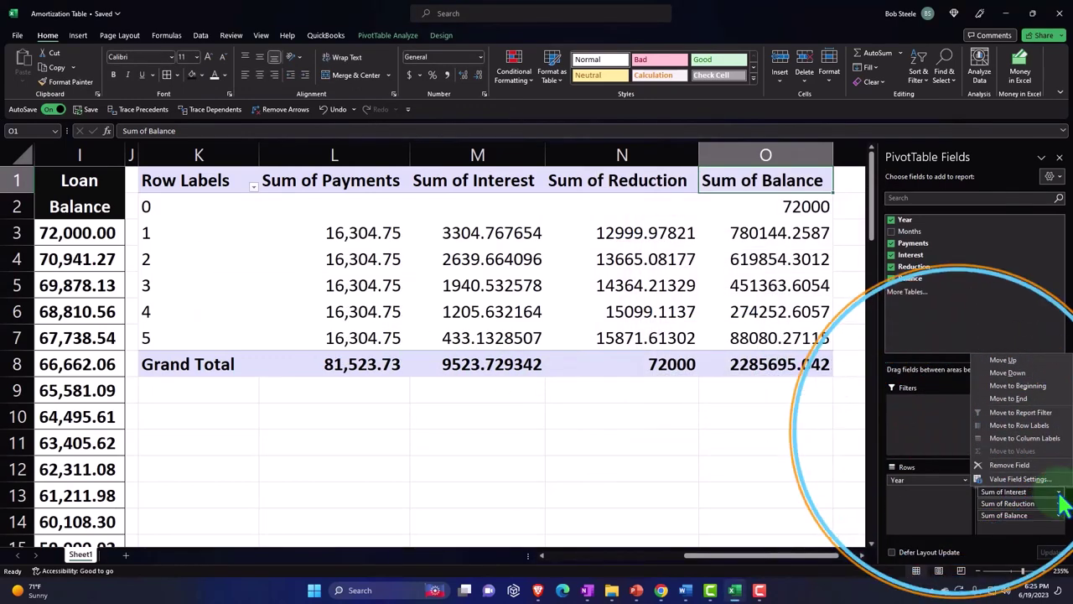
left_click(1032, 479)
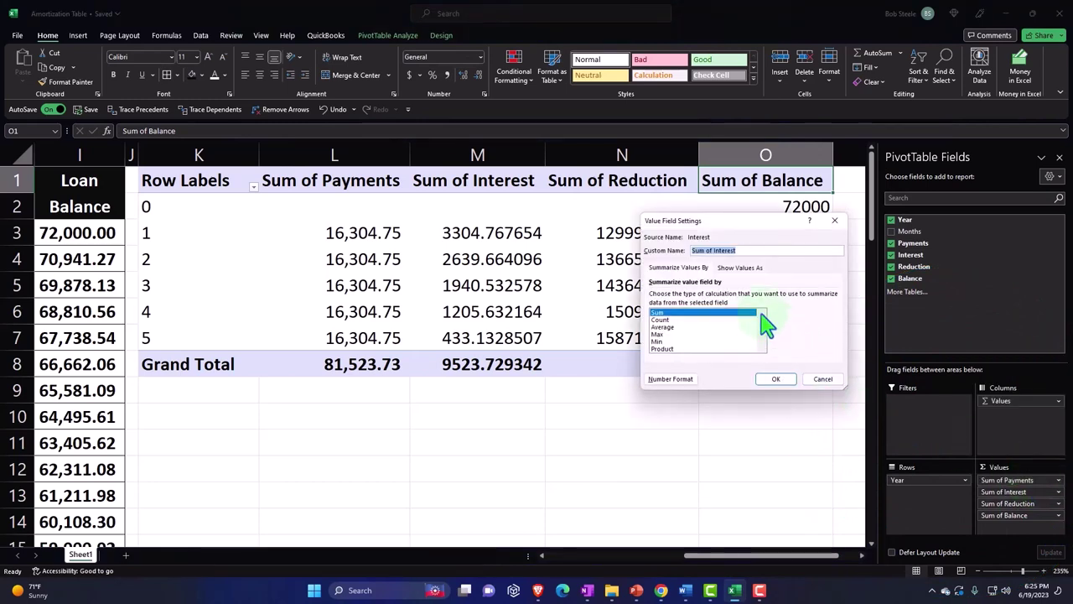
left_click(675, 382)
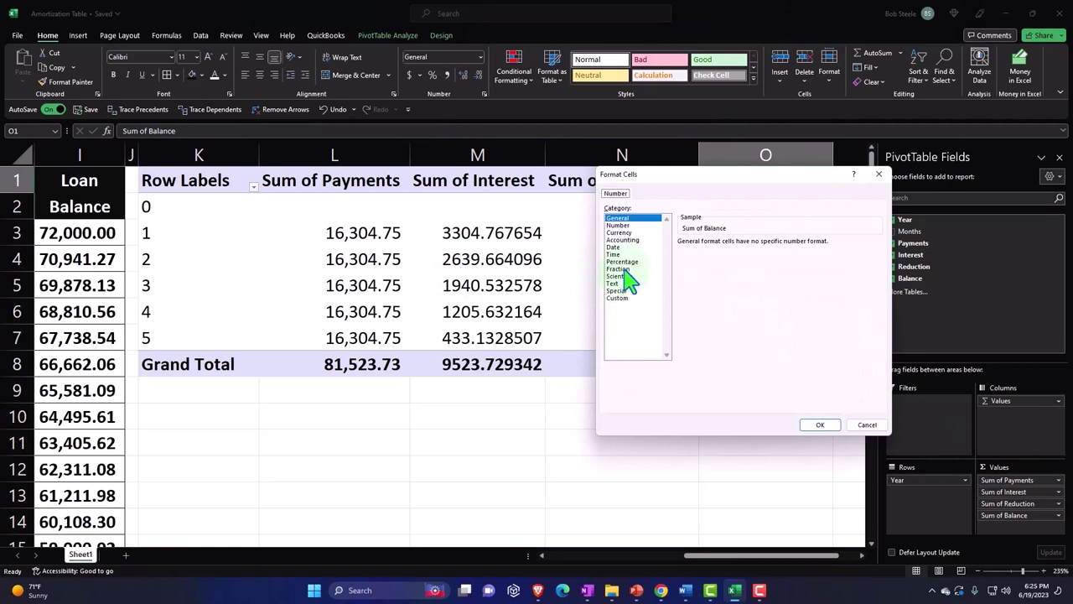
left_click(620, 234)
left_click(689, 299)
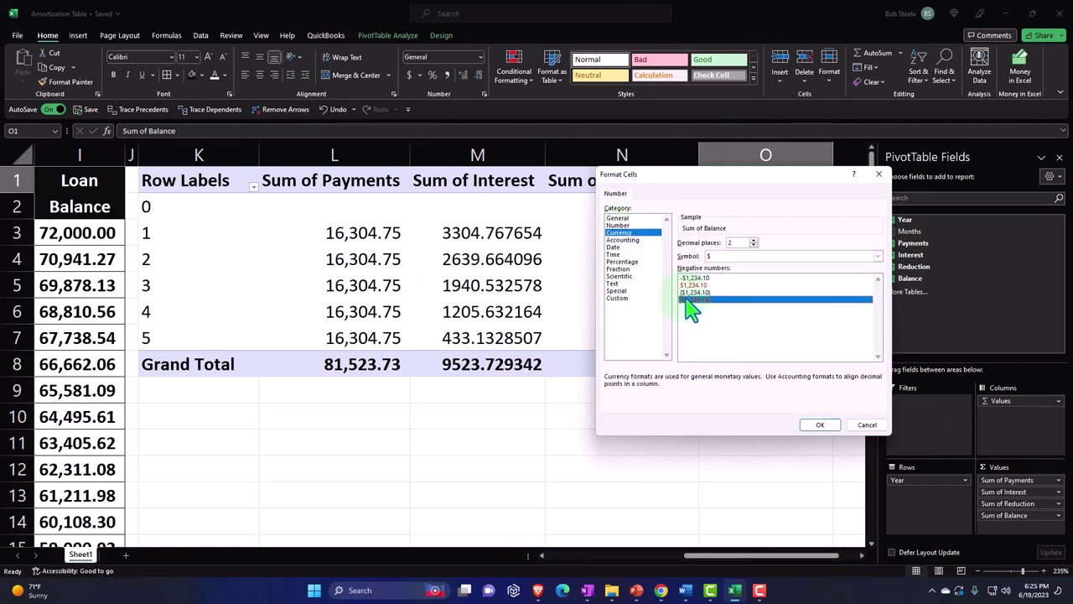
left_click(723, 258)
left_click(728, 278)
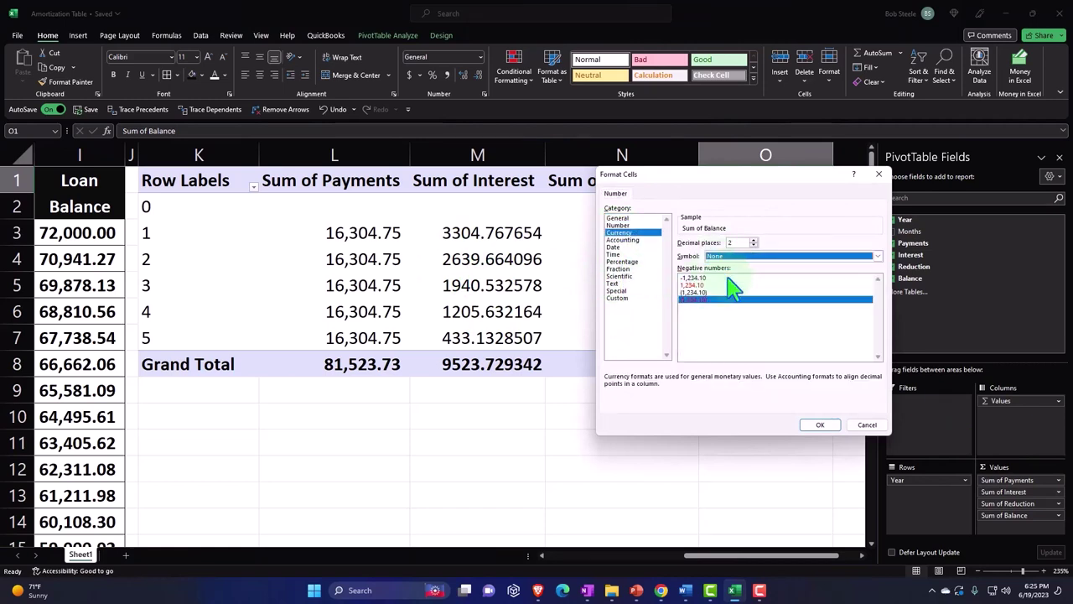
left_click(822, 425)
left_click(776, 379)
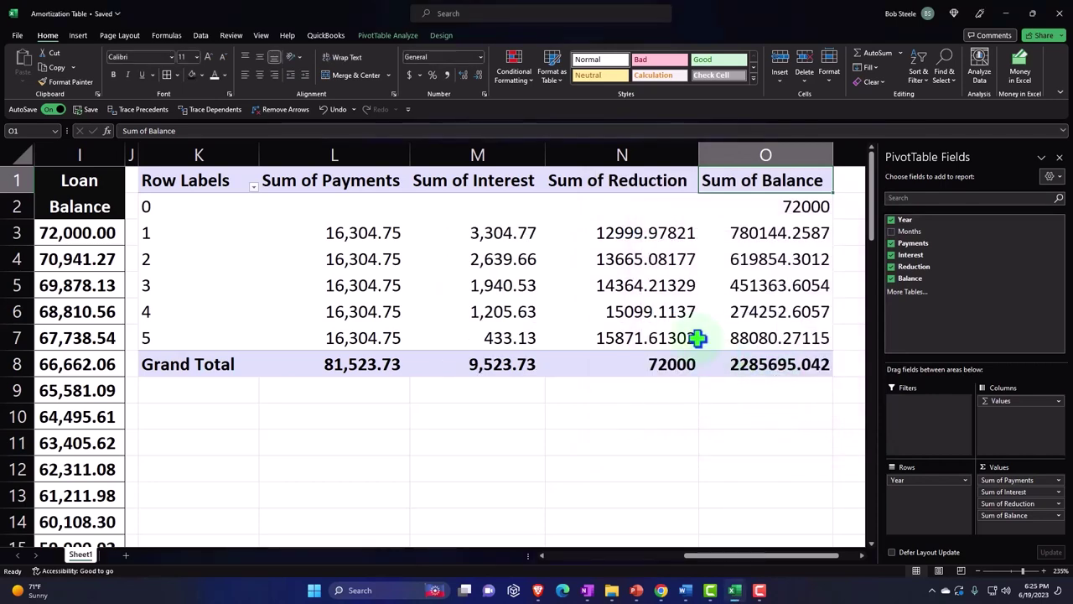
- Format the Sum of Reduction values as Currency, using no symbol, two decimals and red parenthesized negatives
left_click(1058, 503)
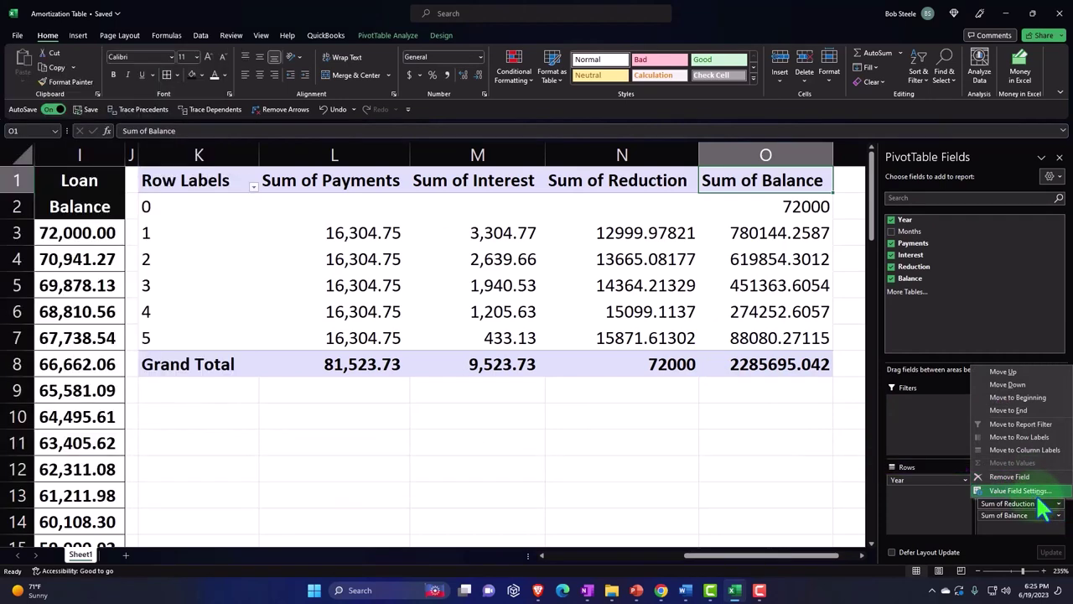
left_click(1038, 492)
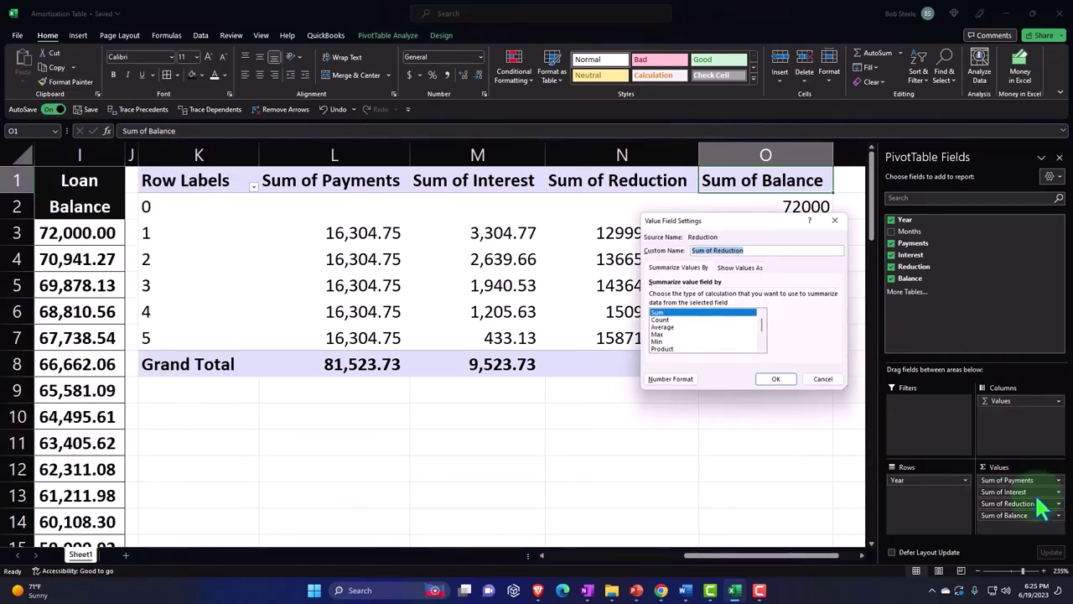
left_click(670, 379)
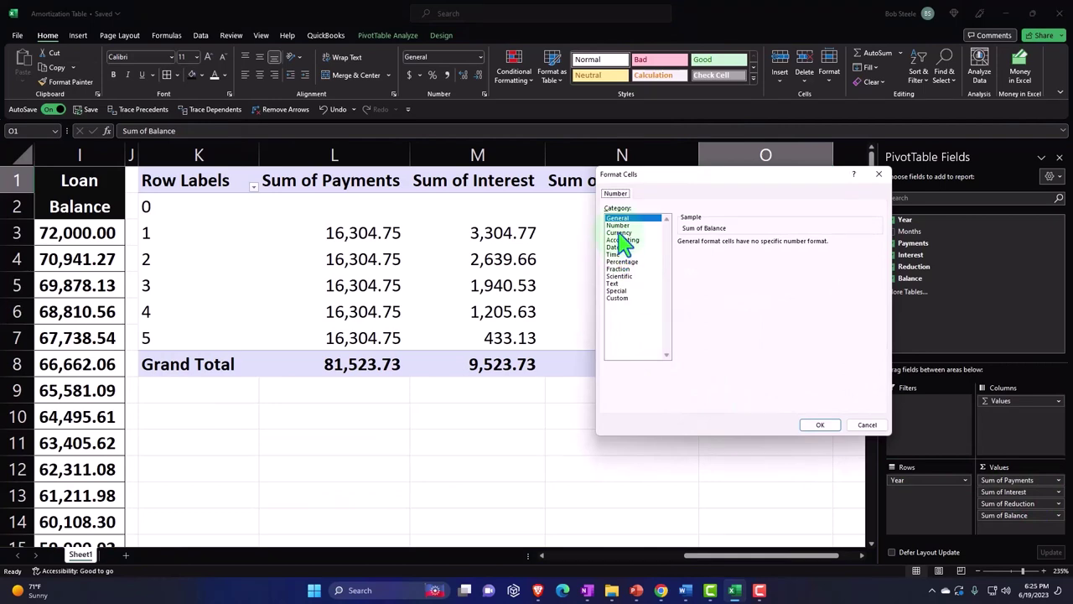
left_click(619, 232)
left_click(712, 299)
left_click(728, 256)
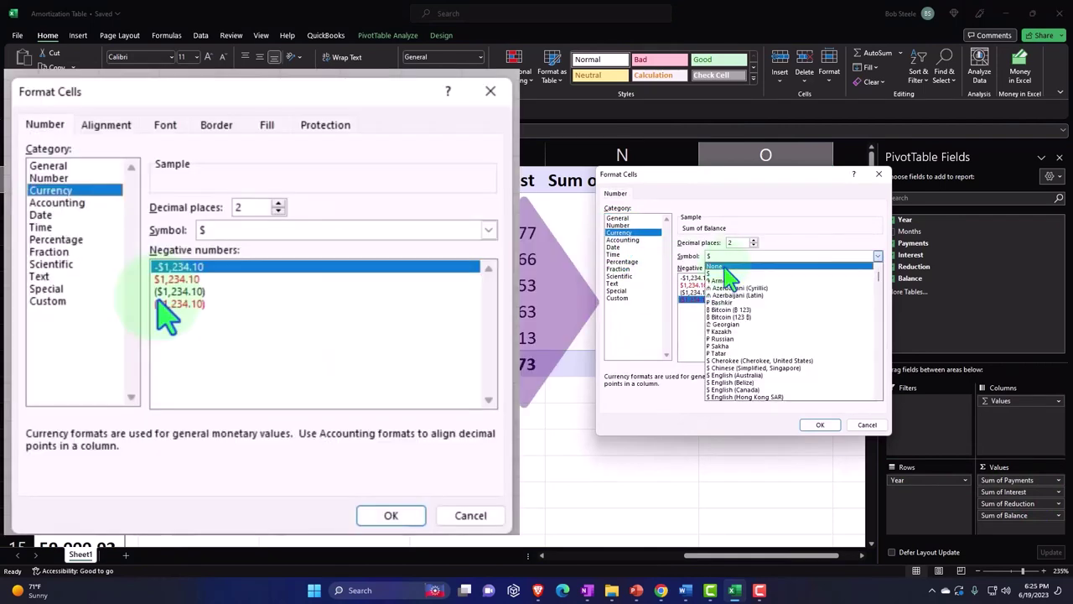
left_click(726, 273)
left_click(820, 424)
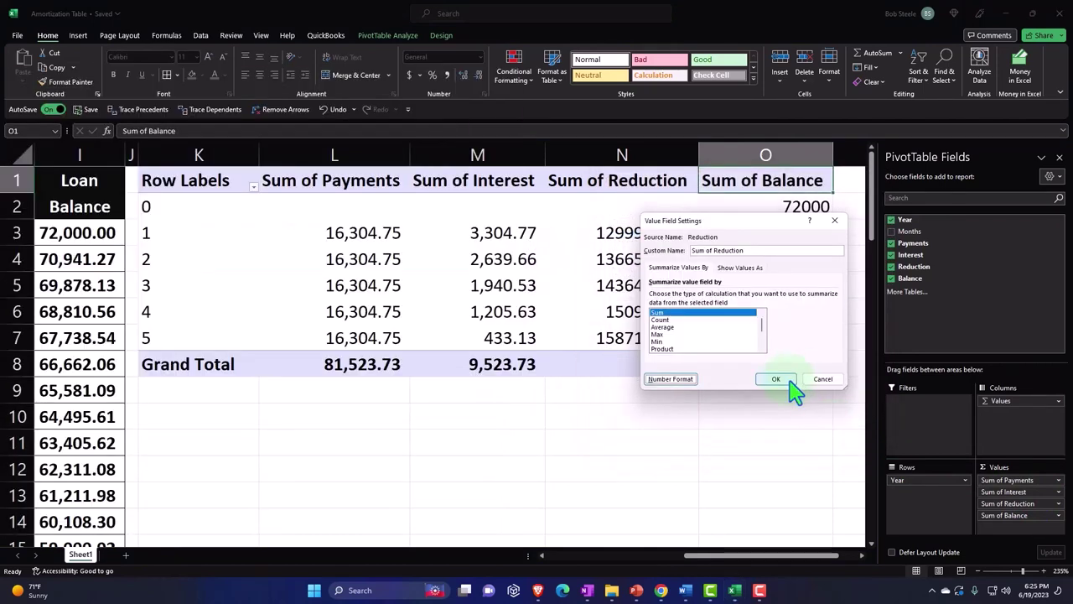
left_click(777, 379)
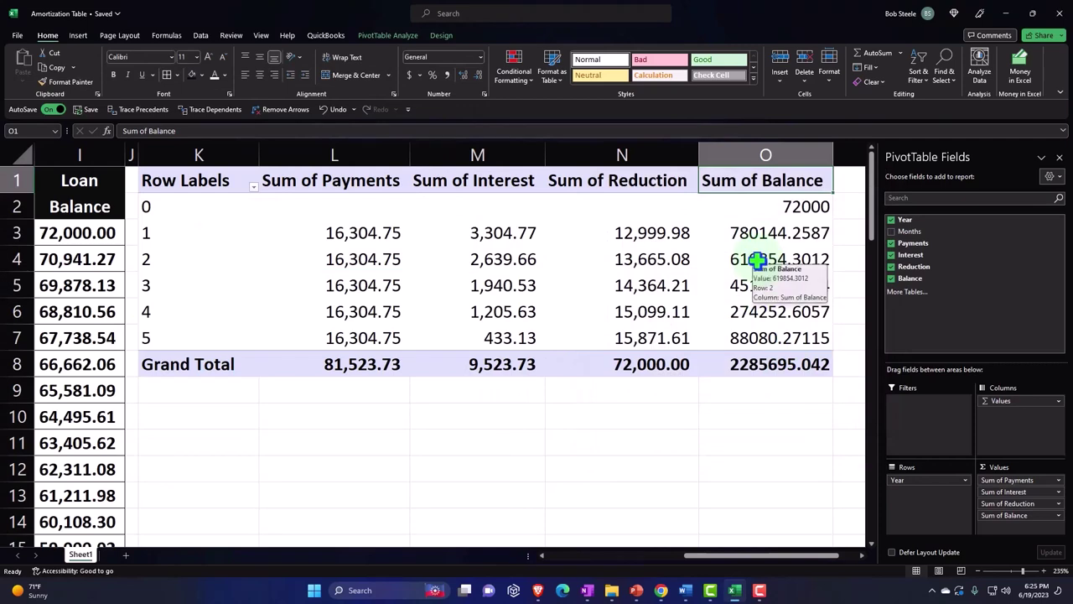
- Examine the schedule's loan balance at the end of year 1, in the month 12 row
left_click_drag(730, 555, 726, 563)
left_click_drag(682, 566, 640, 568)
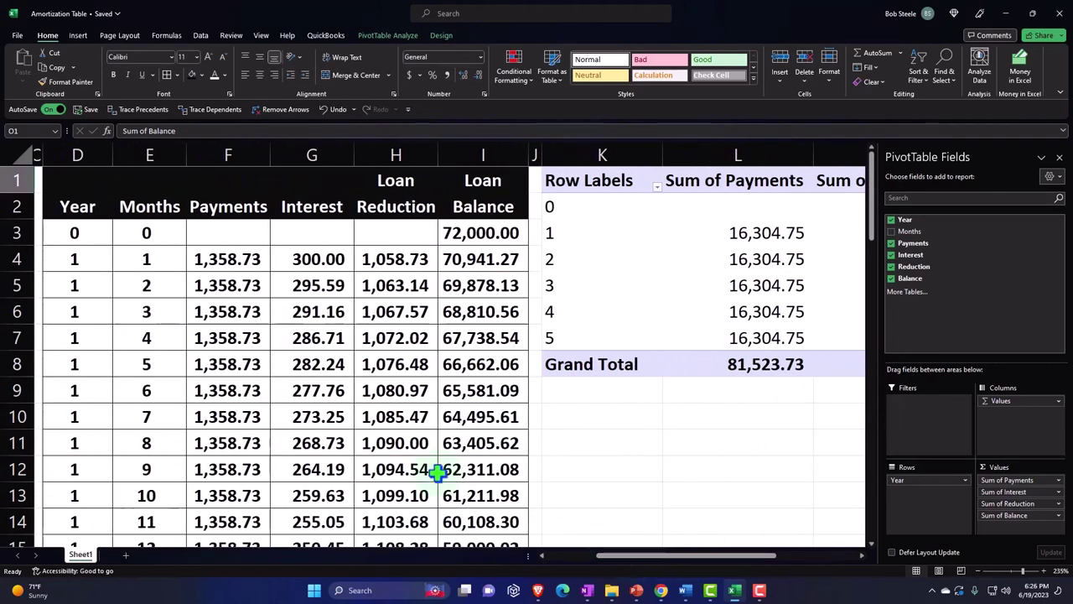
scroll(148, 407, "down", 1)
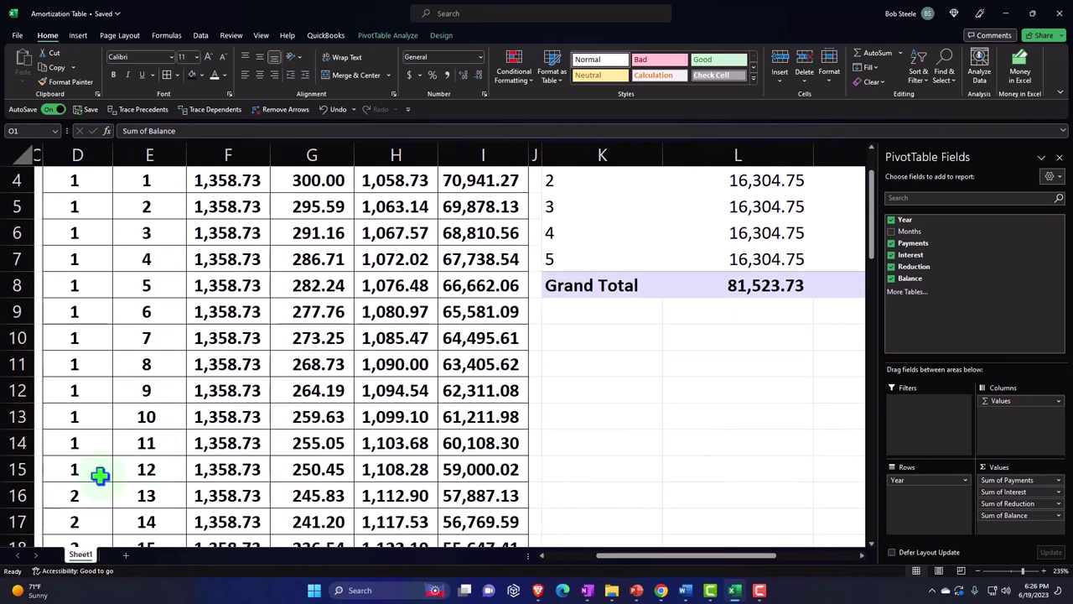
left_click(439, 475)
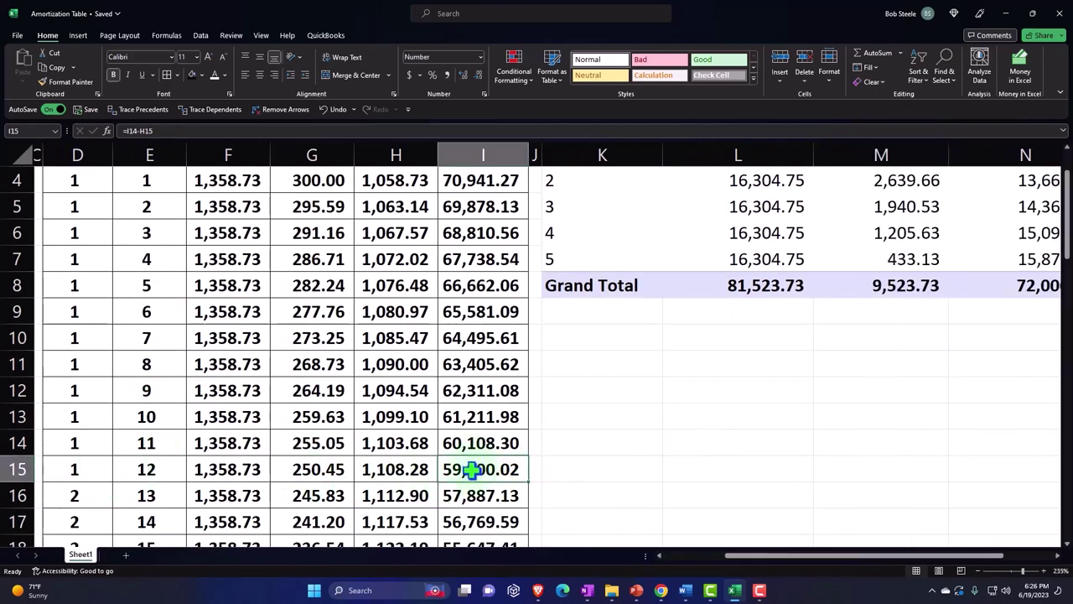
scroll(755, 516, "up", 1)
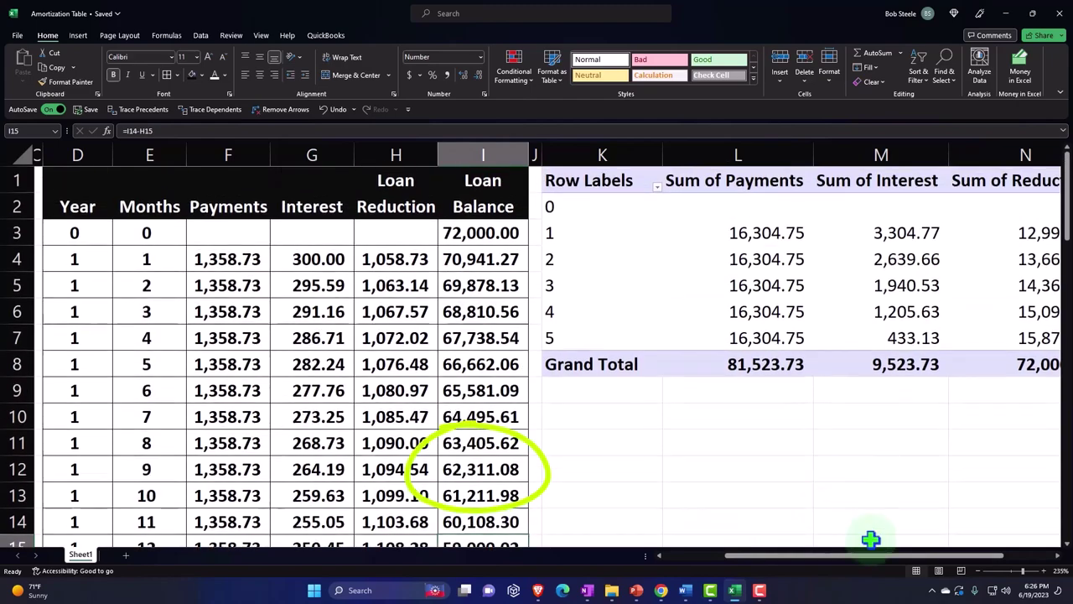
- Set the PivotTable's Balance field to be summarized by Min so it reports each year's ending balance
left_click_drag(869, 555, 931, 555)
left_click(840, 285)
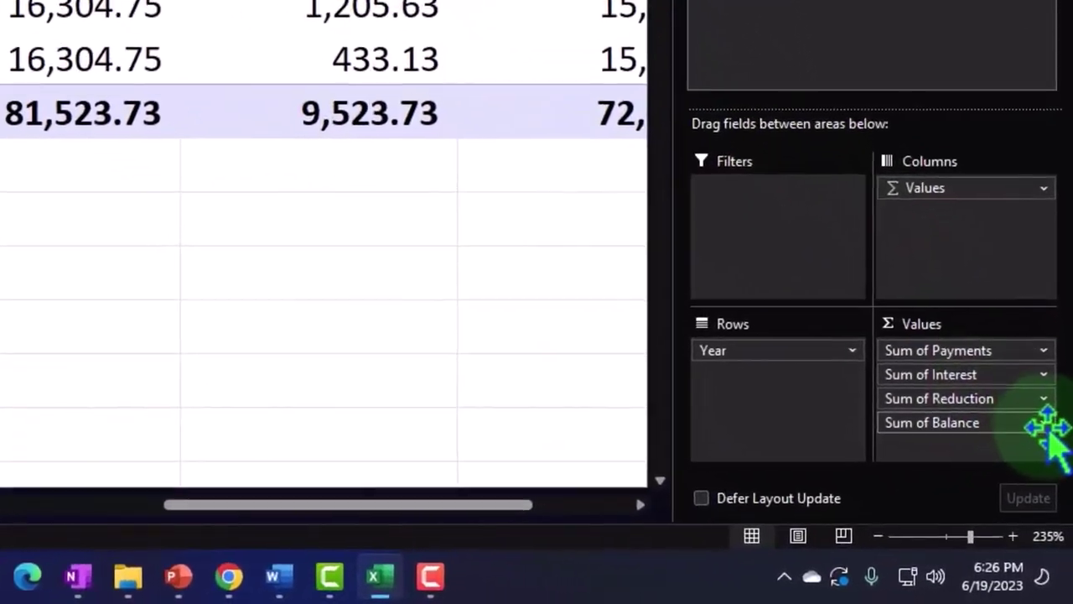
left_click(1027, 449)
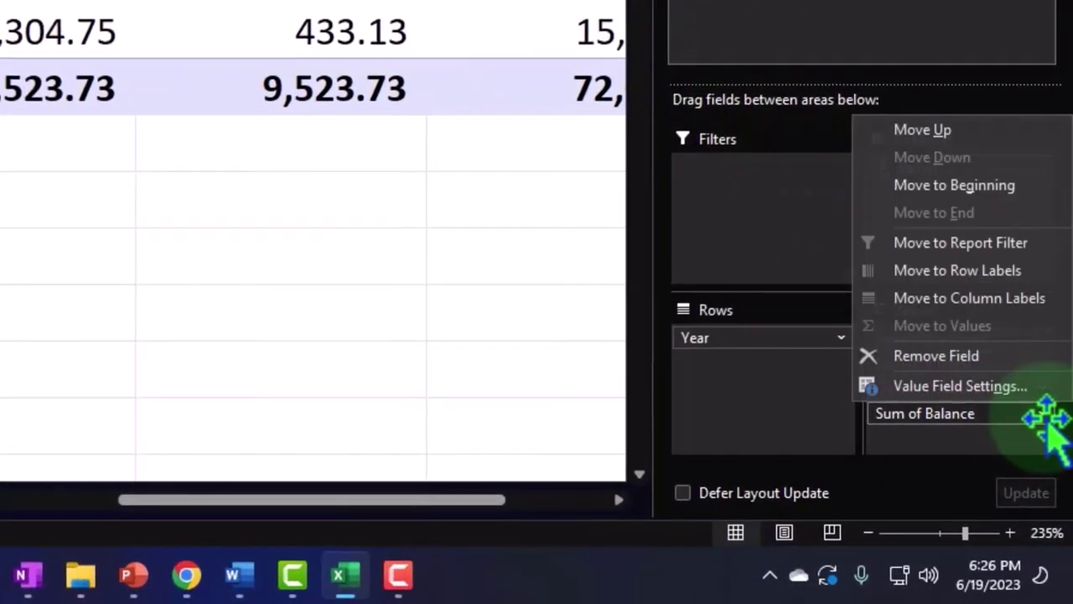
left_click(1006, 388)
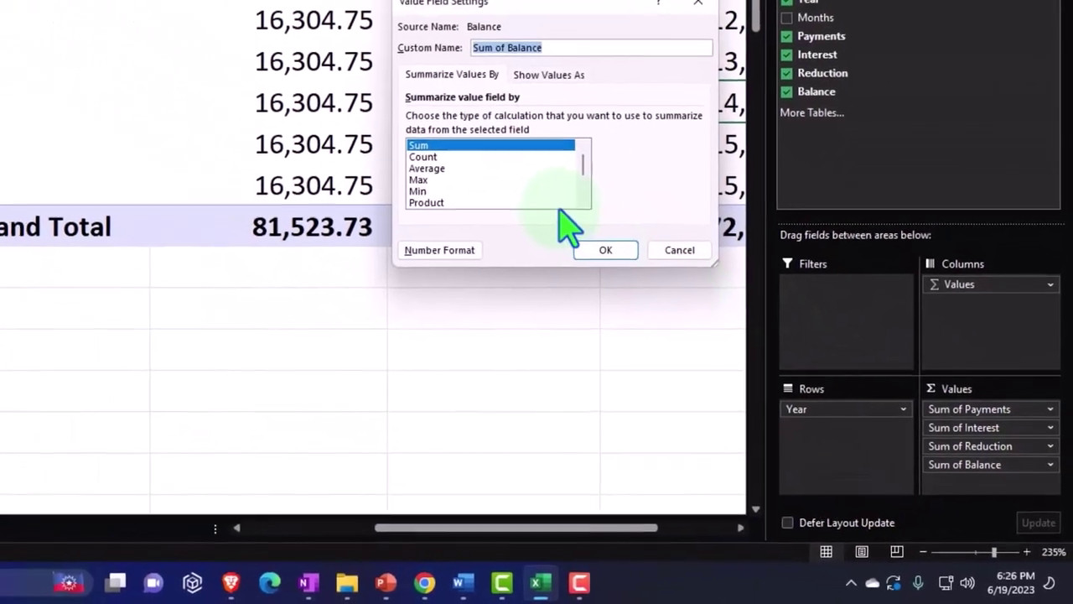
left_click(471, 213)
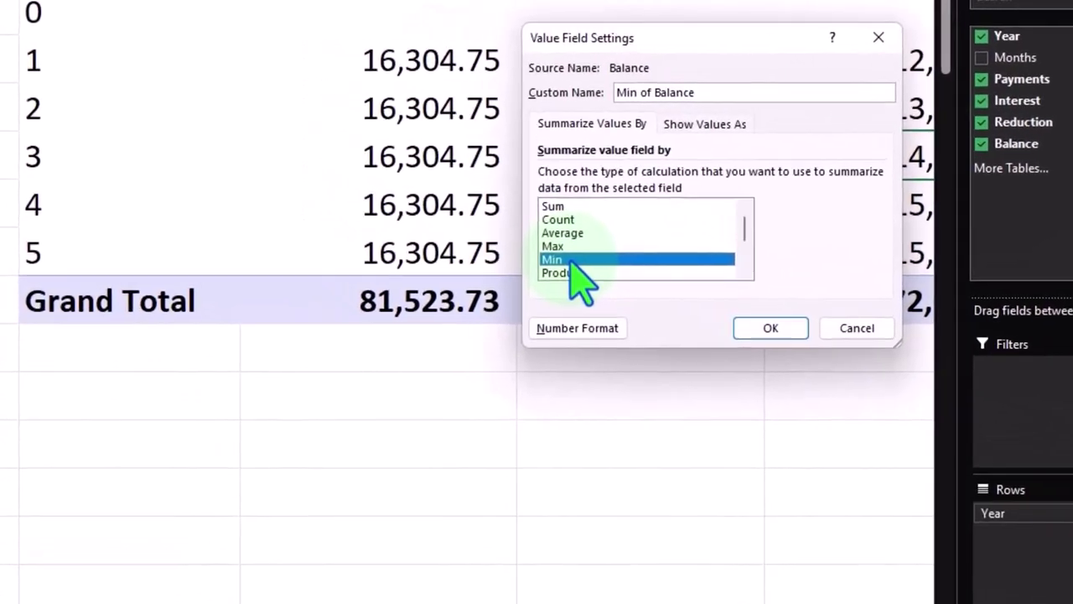
- Apply a Currency number format to Min of Balance with no symbol, two decimals and red parenthesized negatives
left_click(587, 327)
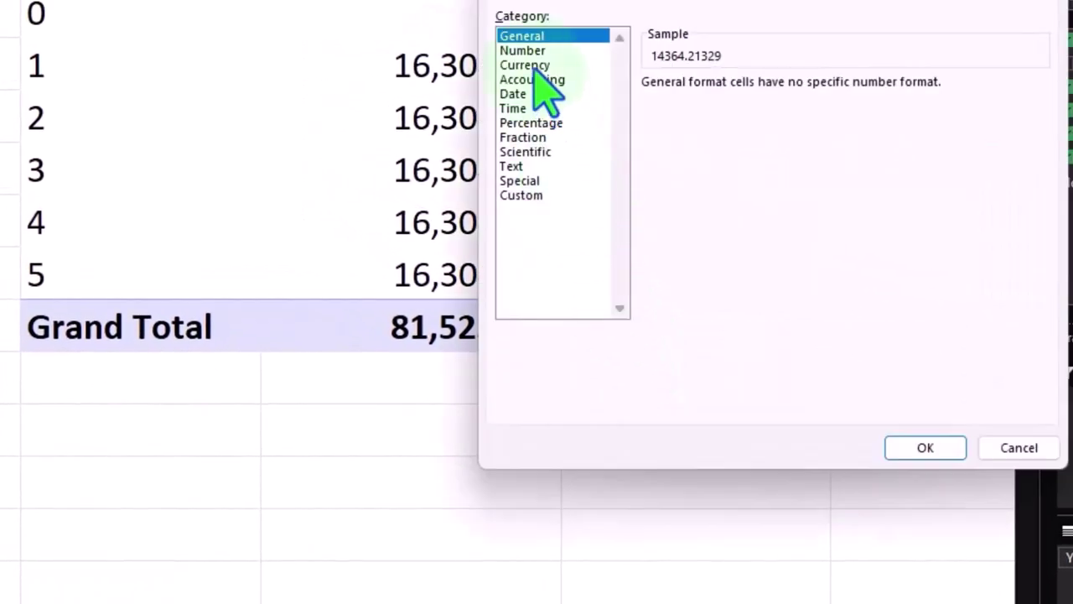
left_click(528, 65)
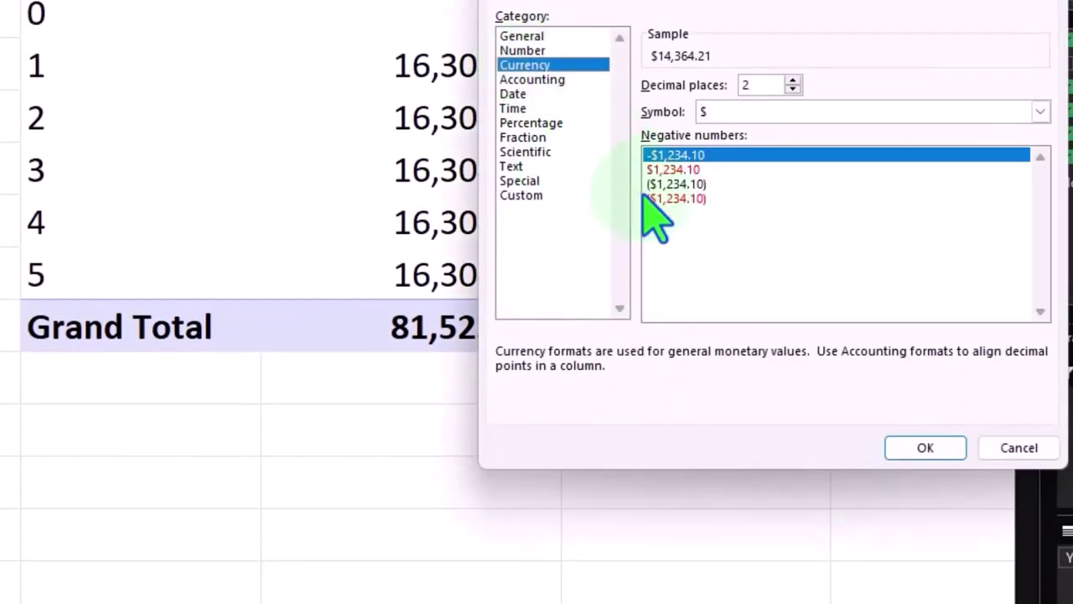
left_click(675, 199)
left_click(759, 113)
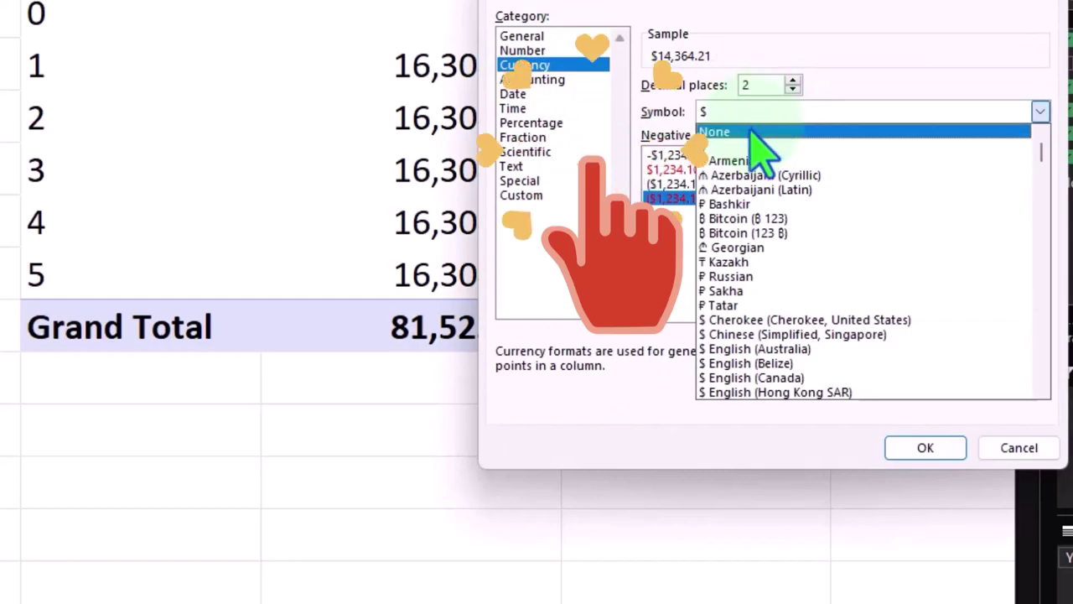
left_click(753, 133)
left_click(924, 448)
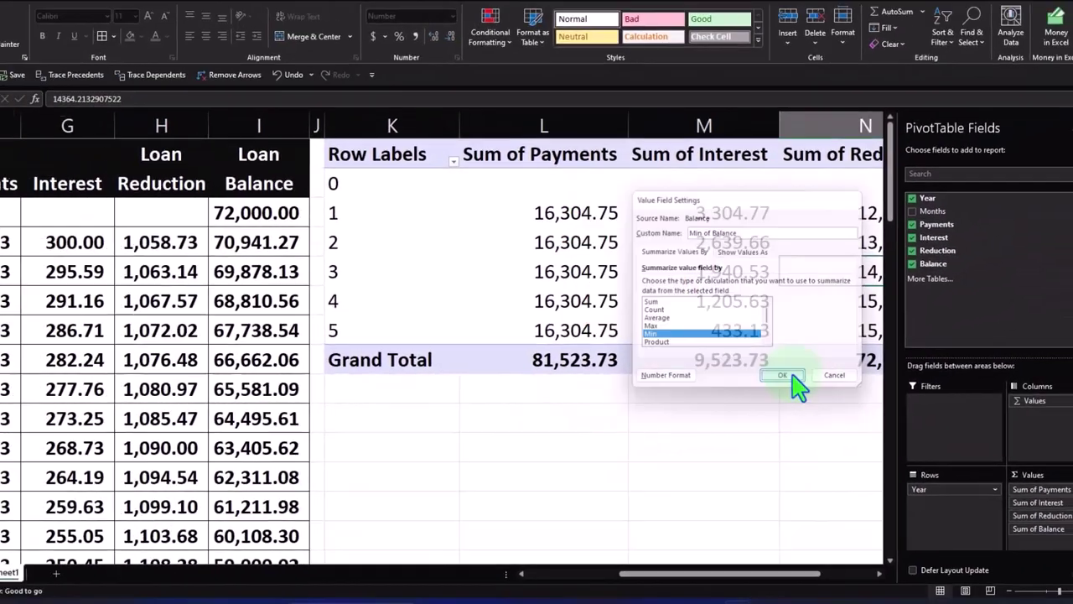
- Confirm the Min of Balance field settings and narrow PivotTable columns L through O to one equal width
left_click(796, 372)
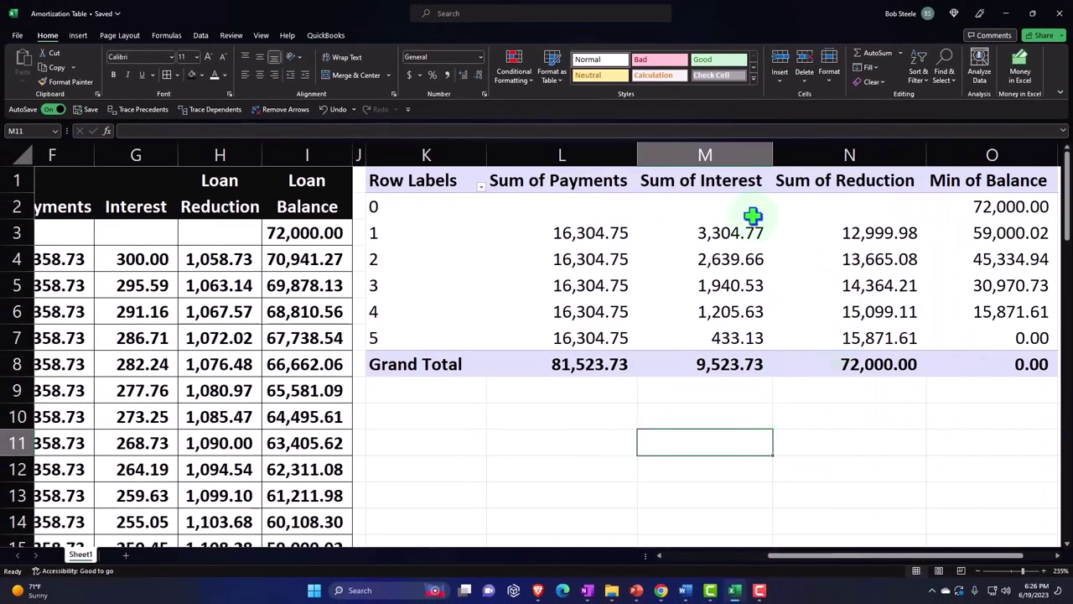
left_click_drag(574, 151, 967, 151)
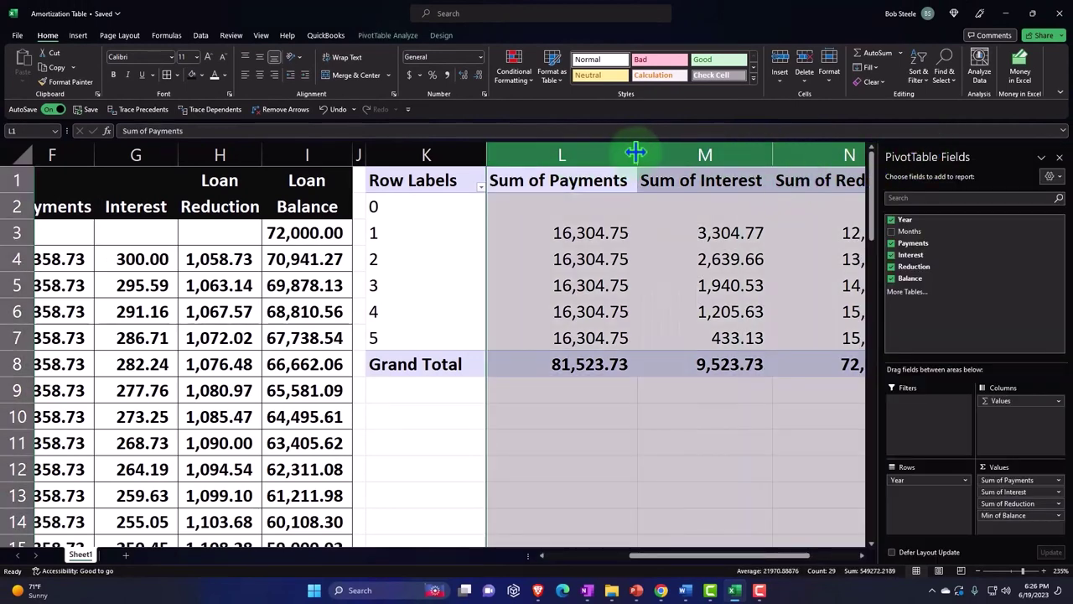
left_click_drag(609, 153, 606, 153)
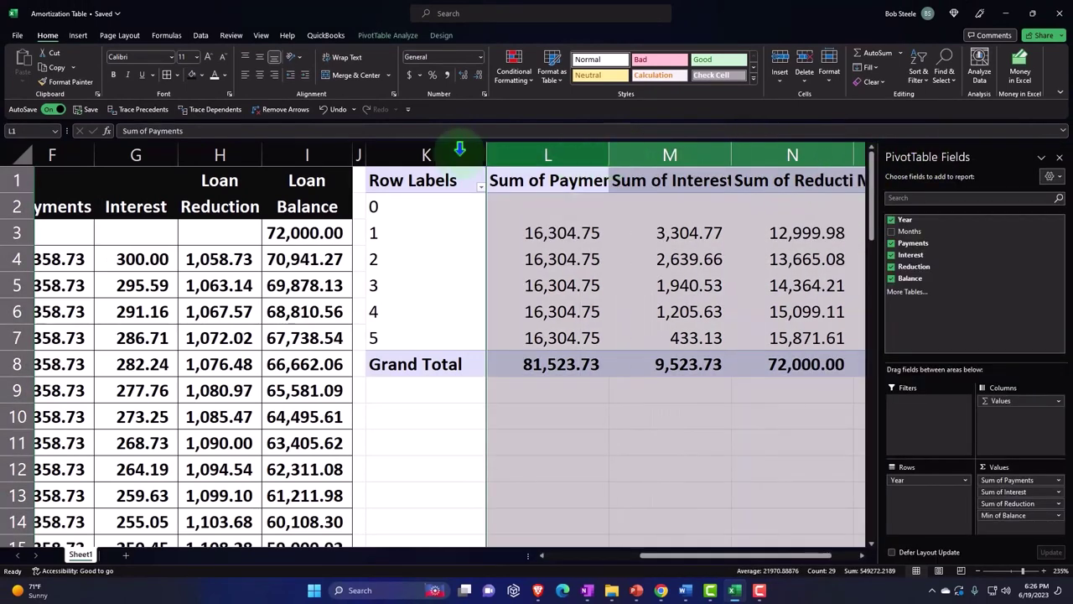
- Wrap and center the PivotTable's header labels in cells K1 through O1
left_click_drag(423, 180, 707, 172)
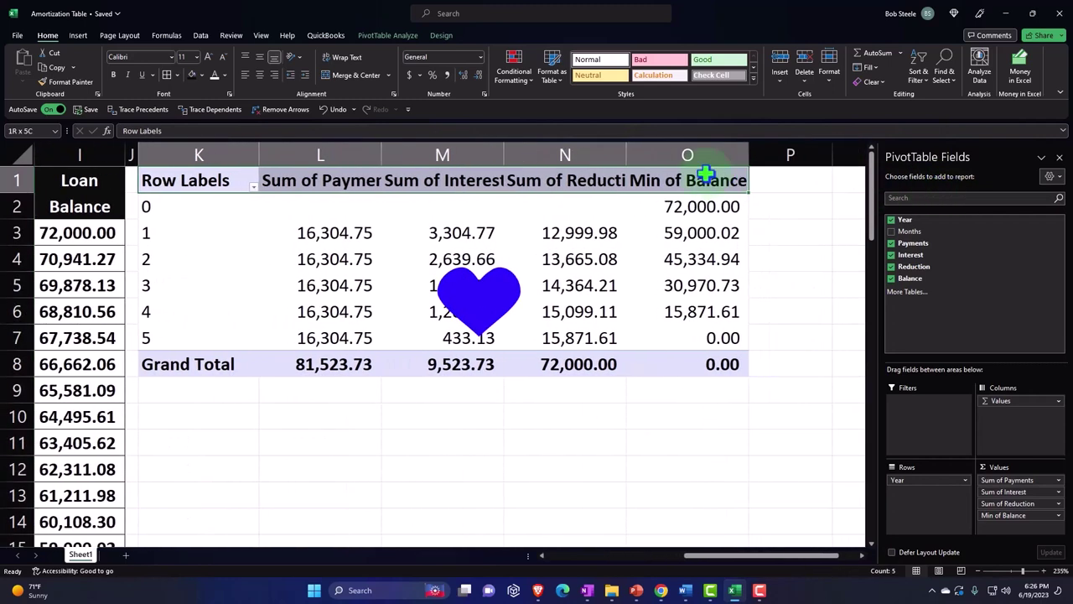
left_click(119, 37)
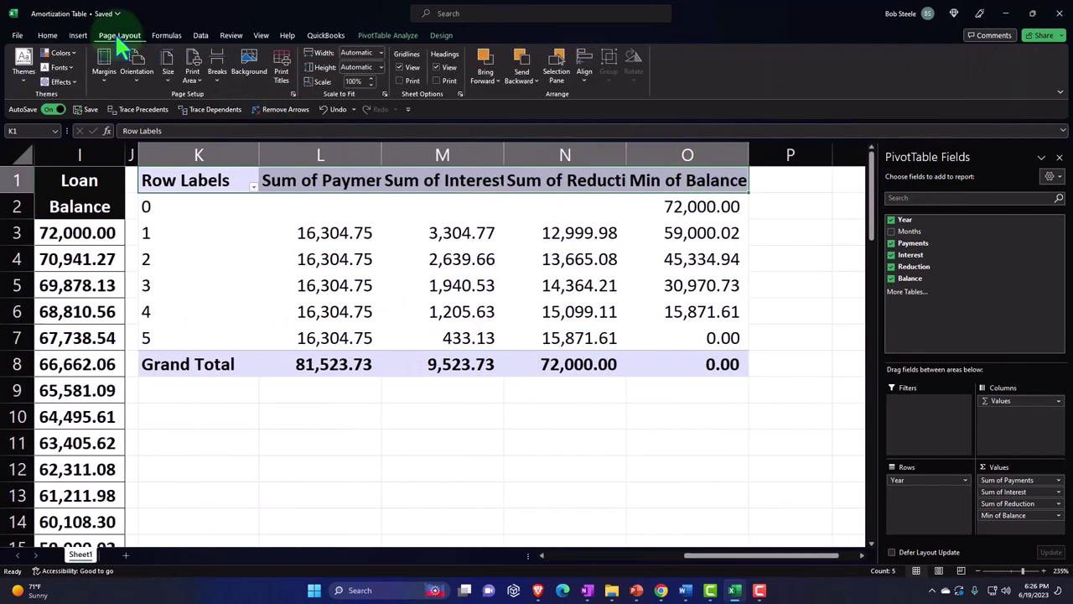
left_click(48, 37)
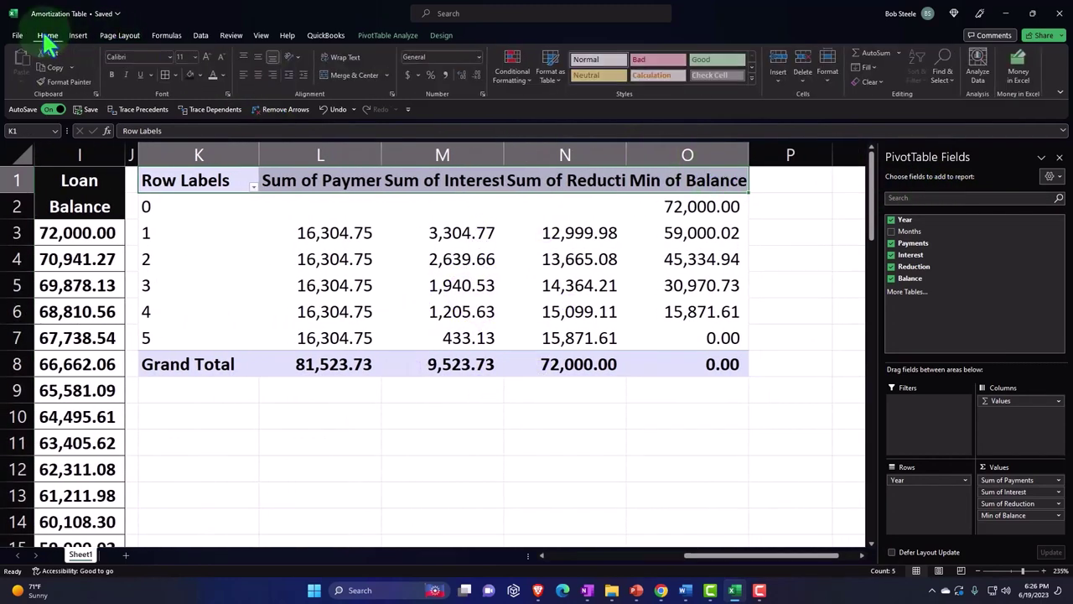
left_click(339, 57)
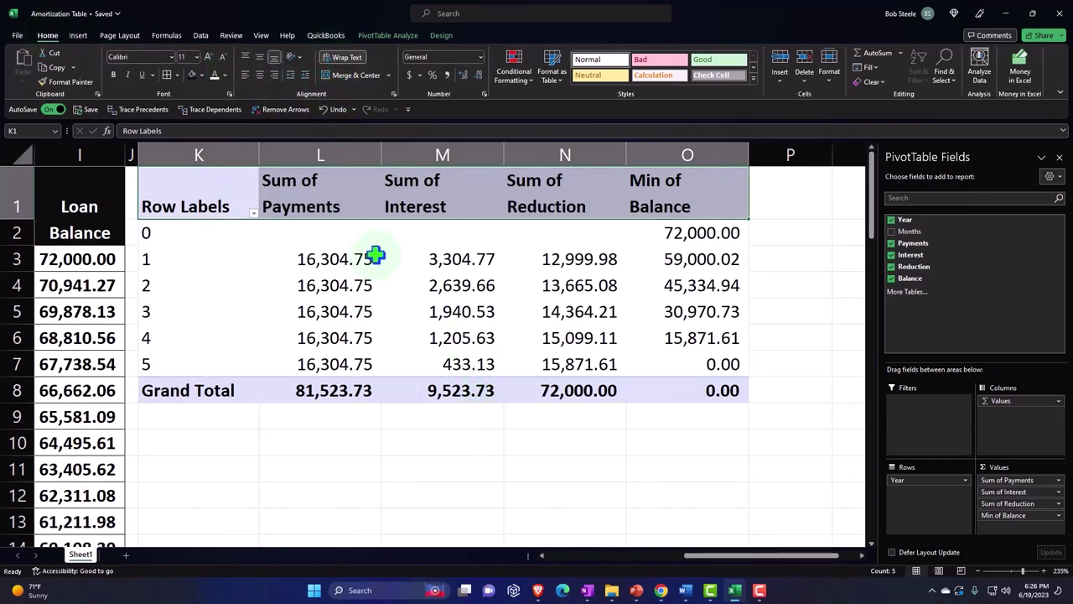
left_click(257, 73)
left_click(423, 442)
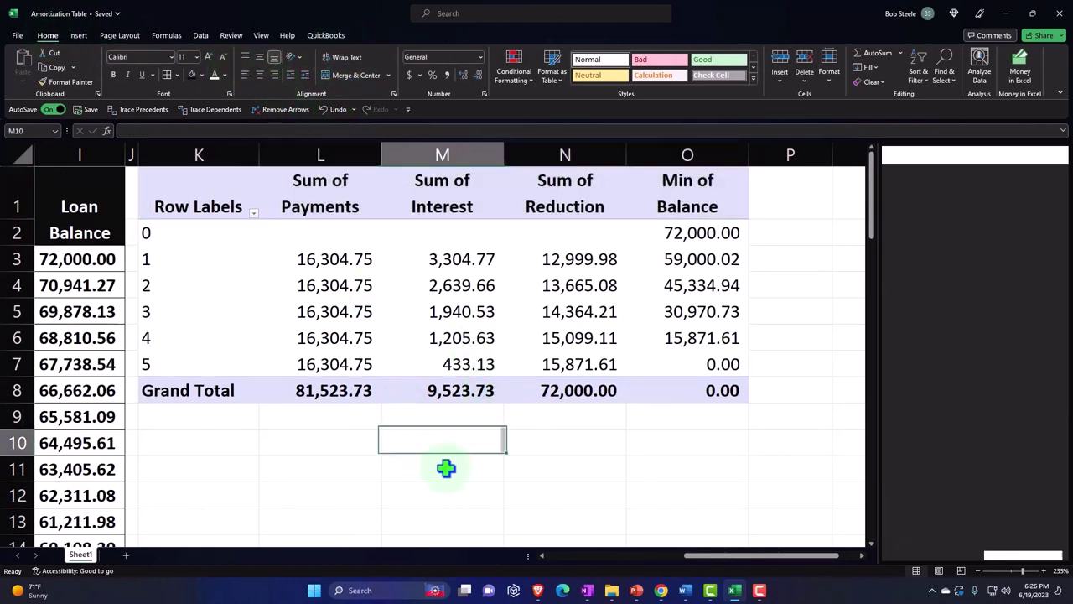
- Select the twelve year 1 payments in the schedule to compare their sum with the PivotTable's year 1 payments
left_click_drag(830, 557, 753, 558)
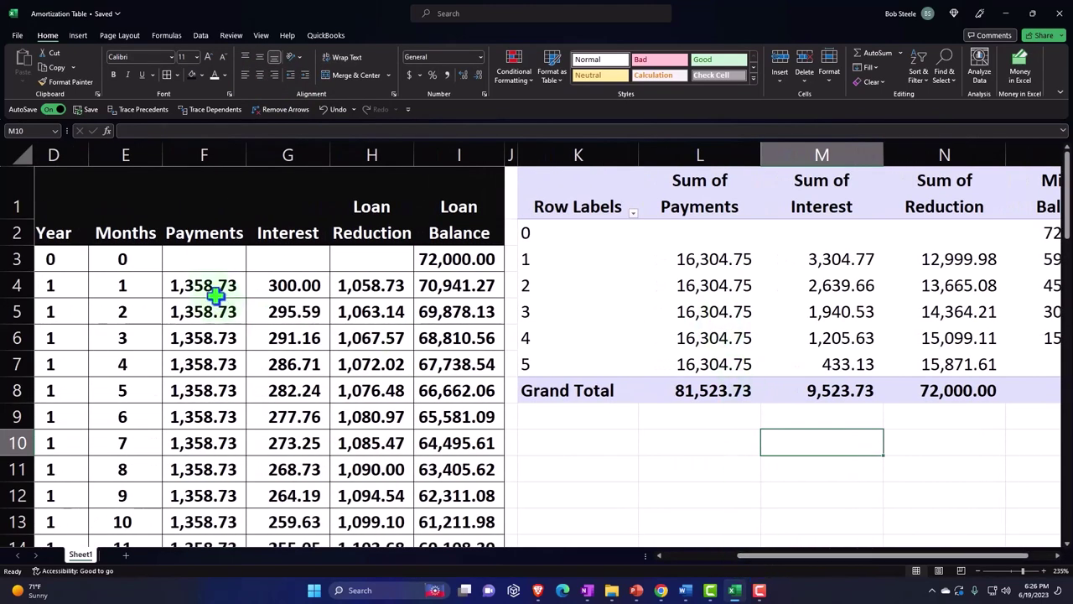
left_click_drag(215, 293, 207, 466)
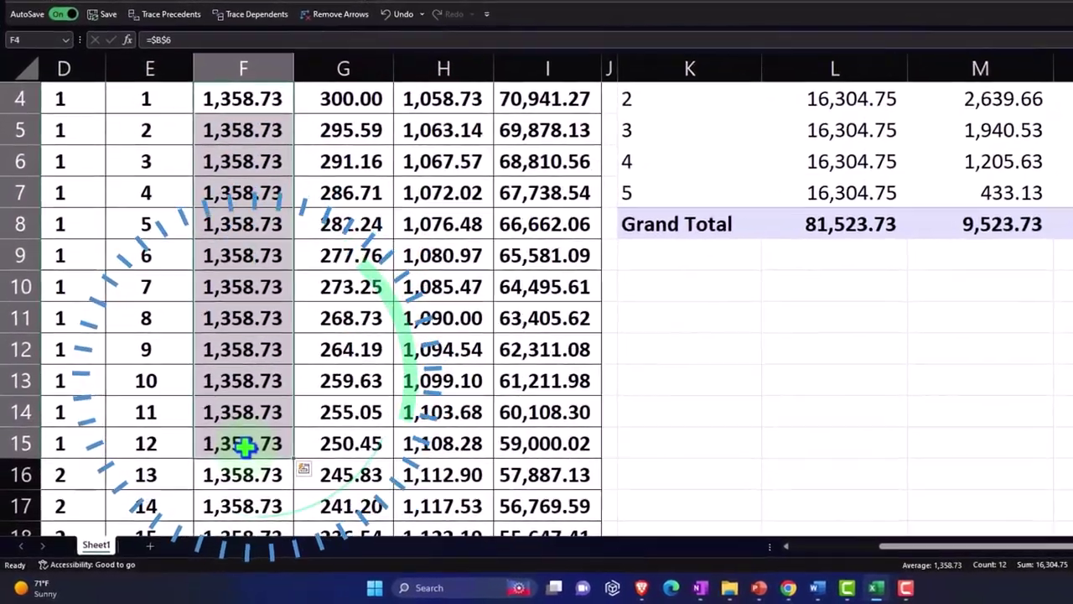
scroll(206, 468, "up", 1)
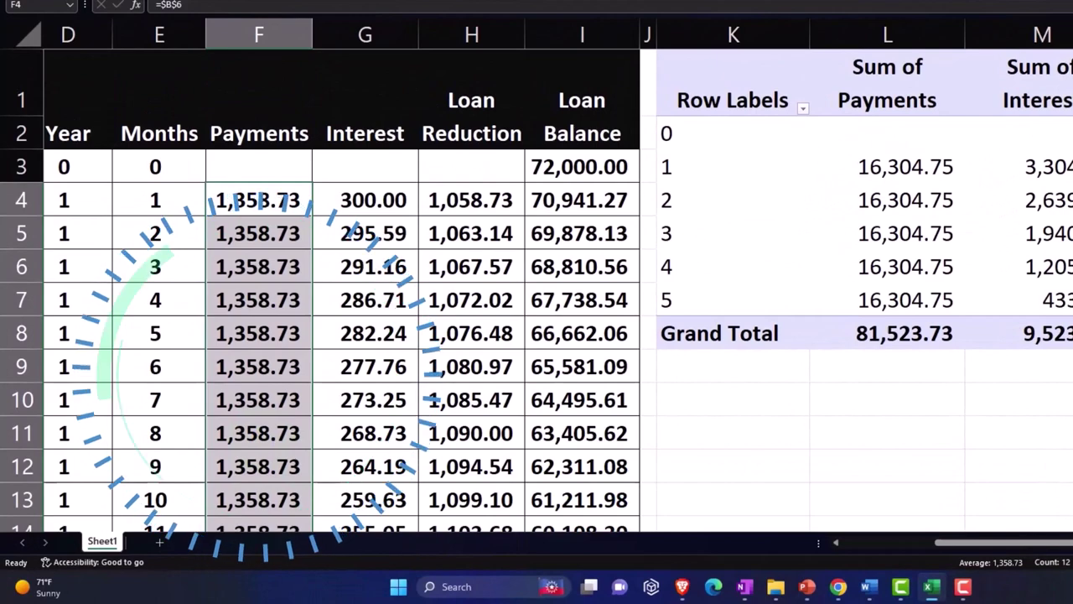
- Select the schedule's twelve year 1 interest amounts and compare their sum with the PivotTable's year 1 interest
left_click_drag(383, 197, 380, 425)
left_click_drag(368, 533, 353, 462)
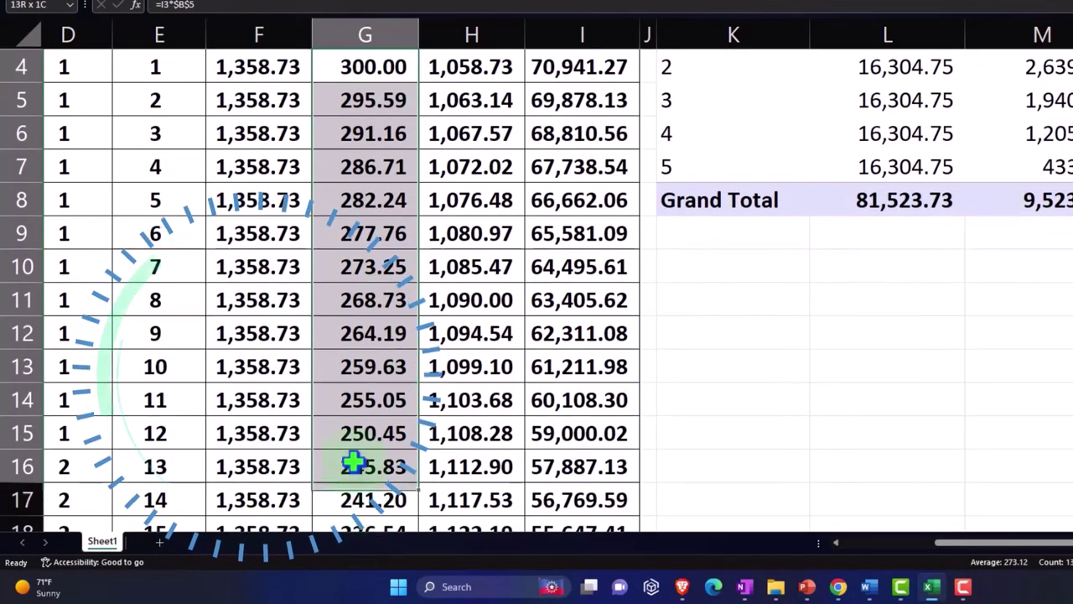
left_click_drag(352, 425, 352, 425)
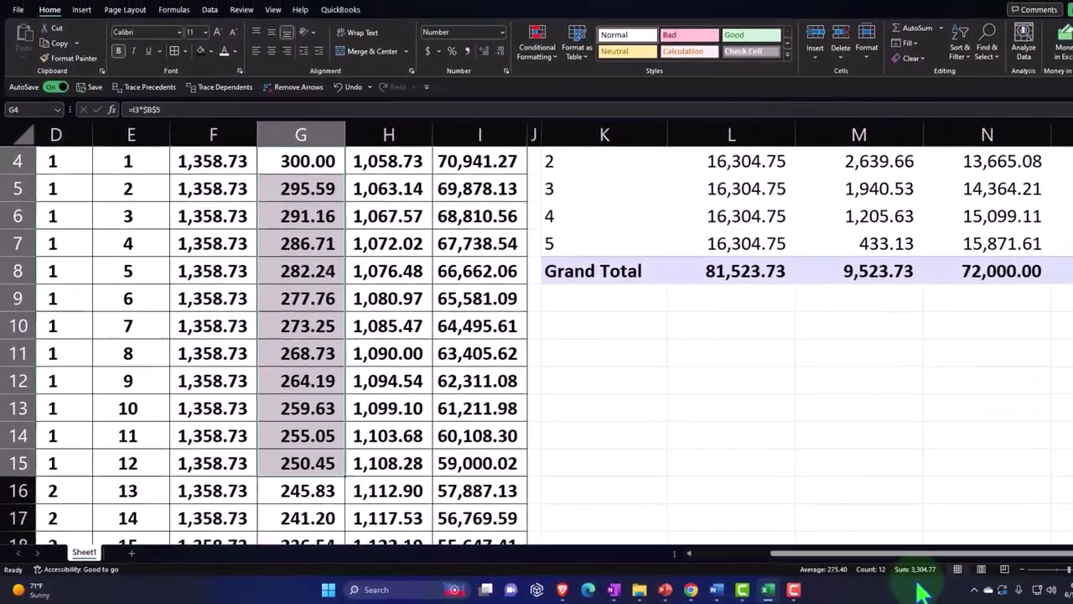
scroll(859, 428, "up", 2)
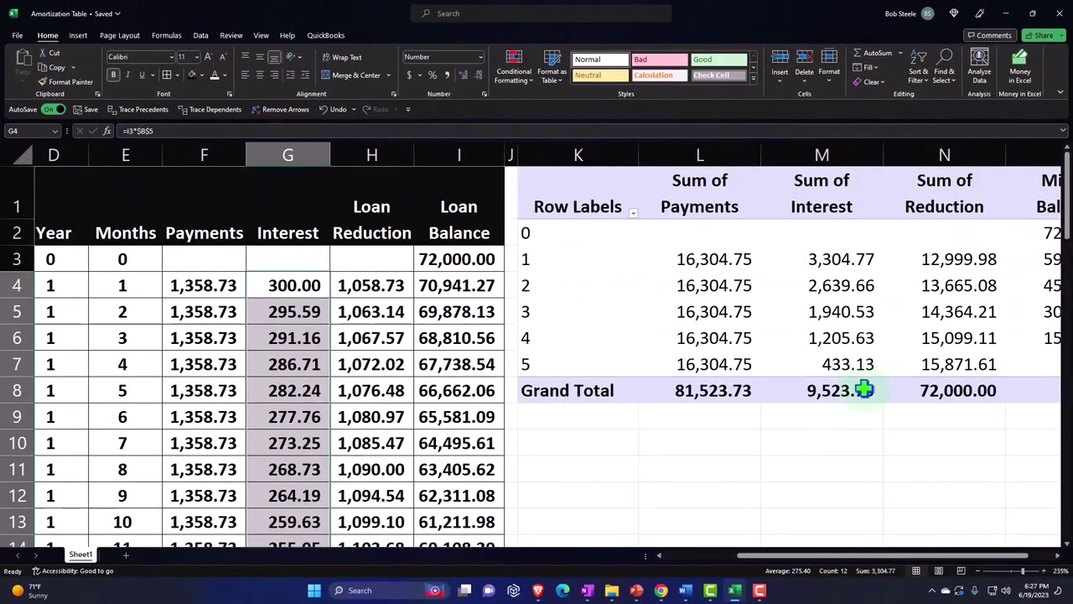
scroll(355, 426, "down", 3)
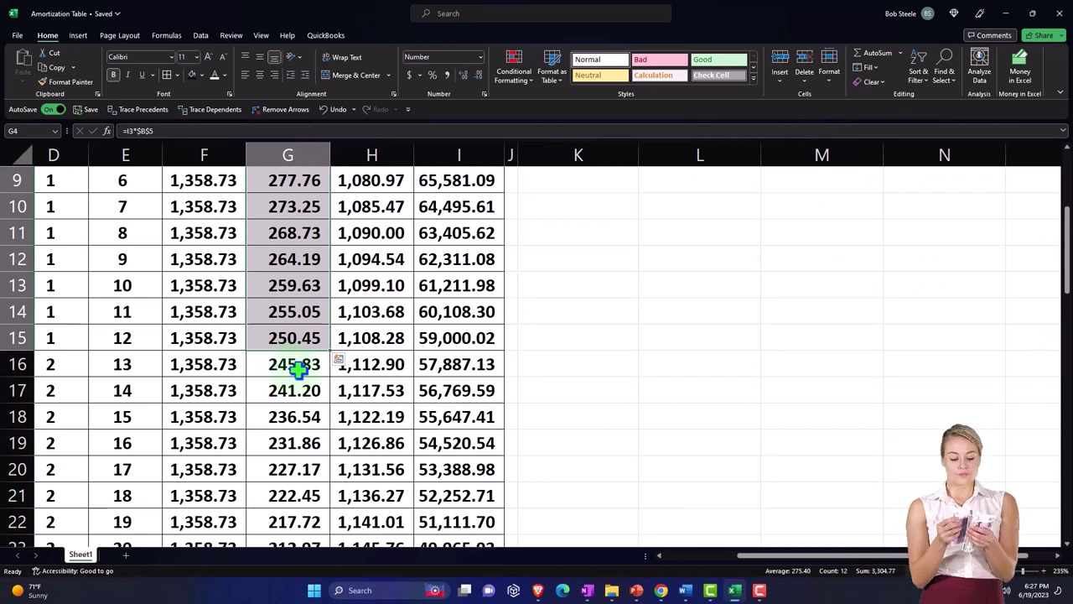
scroll(289, 398, "up", 3)
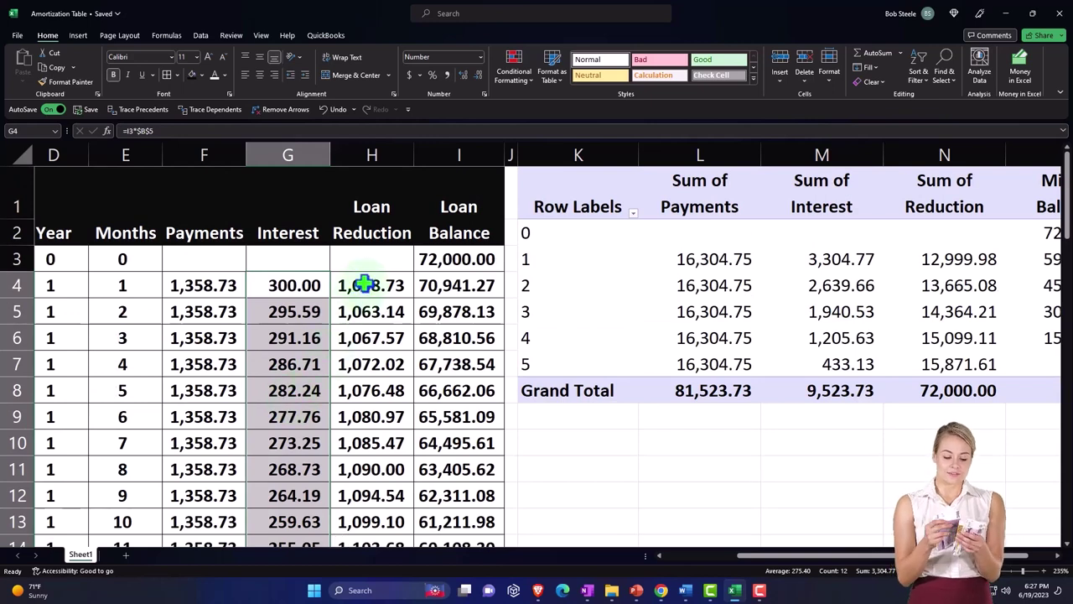
left_click(961, 303)
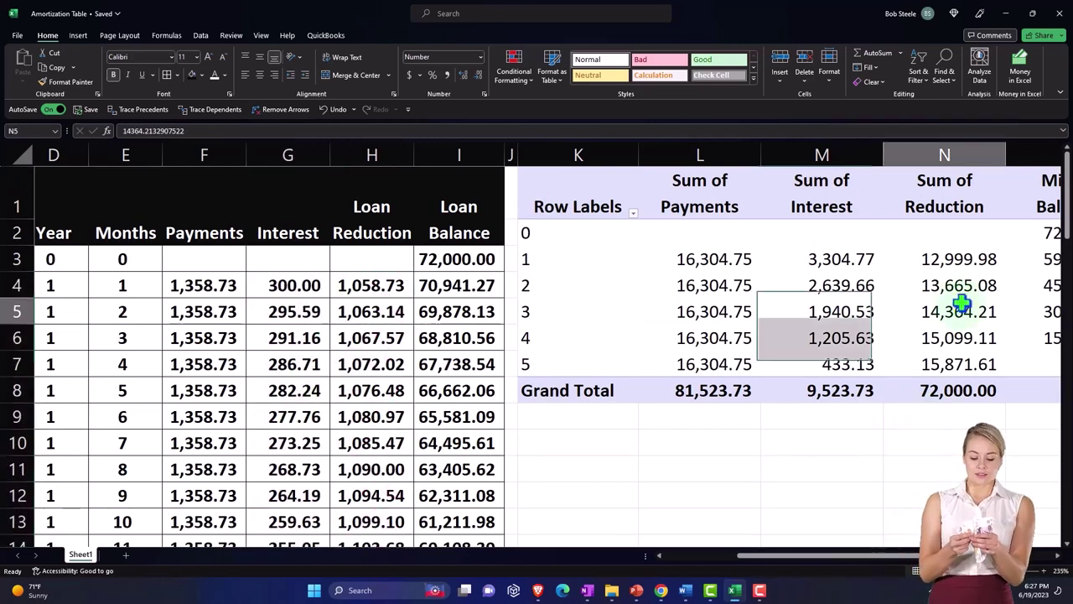
left_click(812, 440)
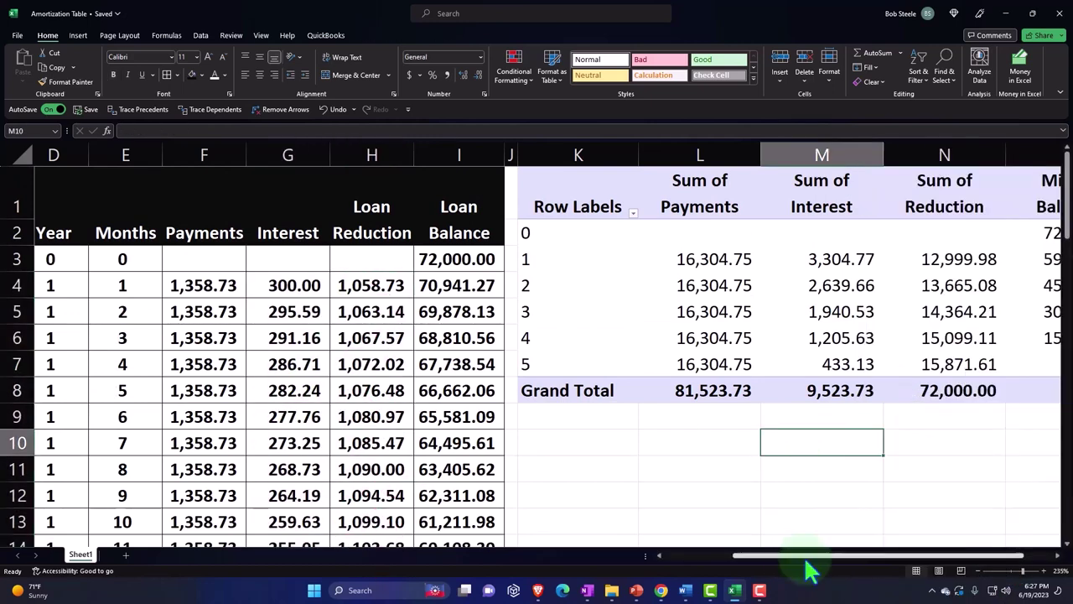
- Check the schedule's loan balances at months 12 and 24 against the PivotTable's Min of Balance for years 1 and 2
left_click_drag(811, 570, 851, 566)
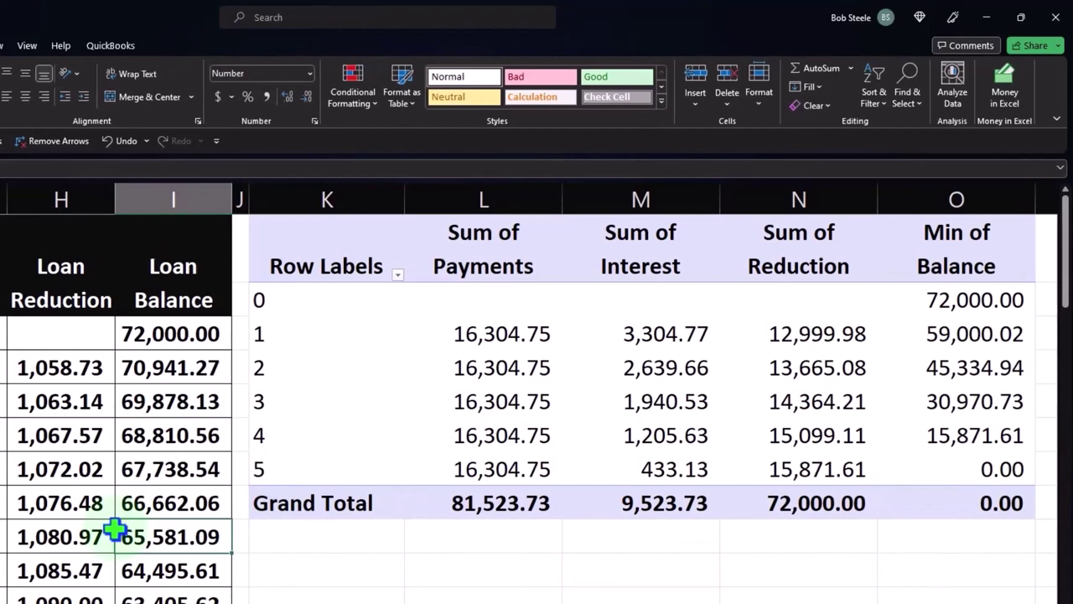
scroll(86, 527, "down", 2)
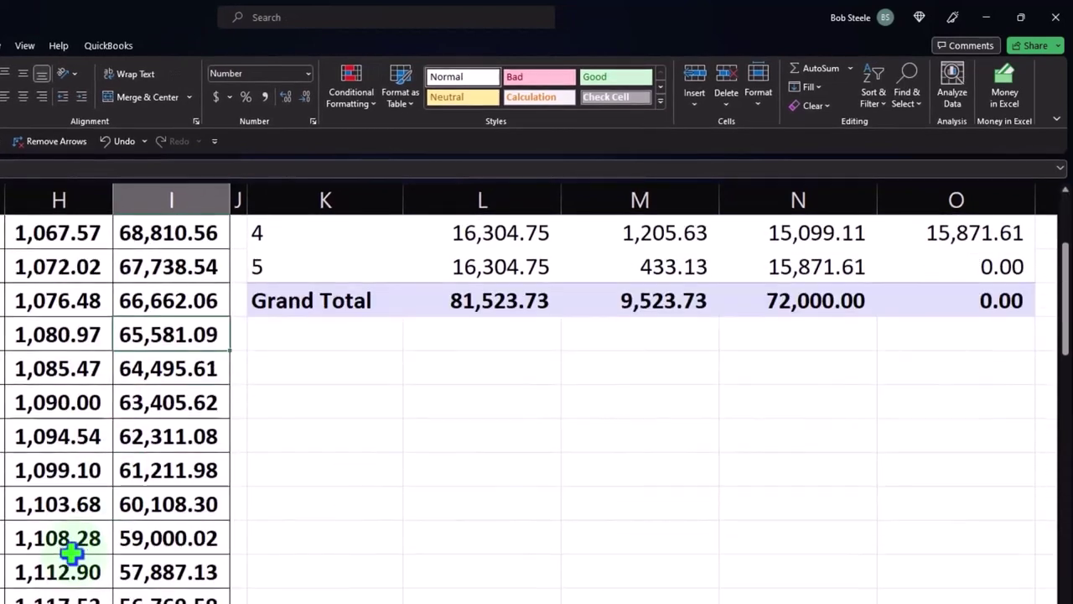
left_click(71, 550)
scroll(72, 550, "left", 2)
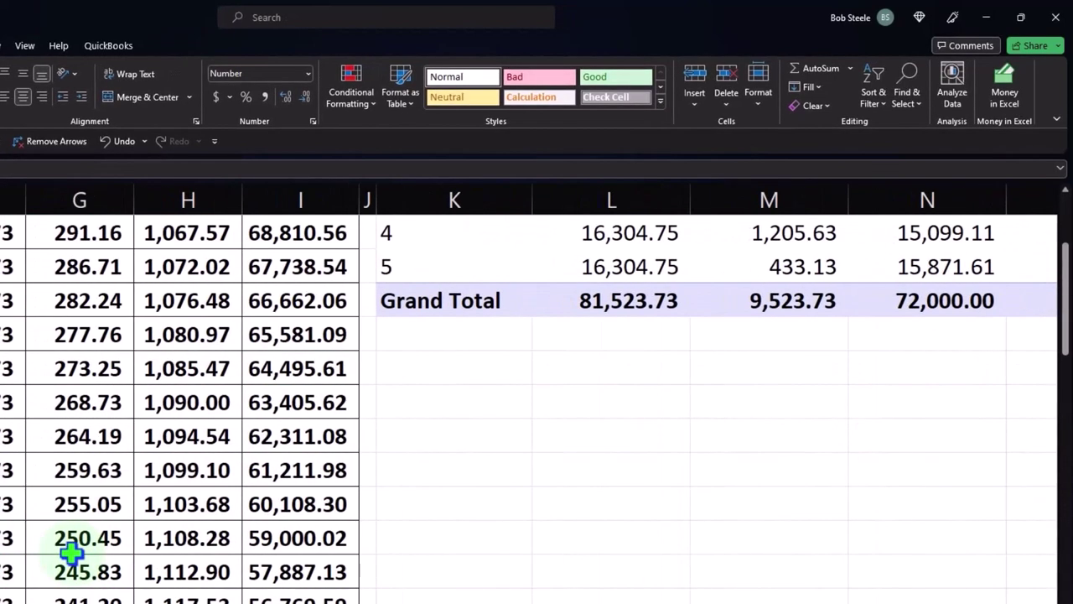
key("Right")
key("Right")
key("Right")
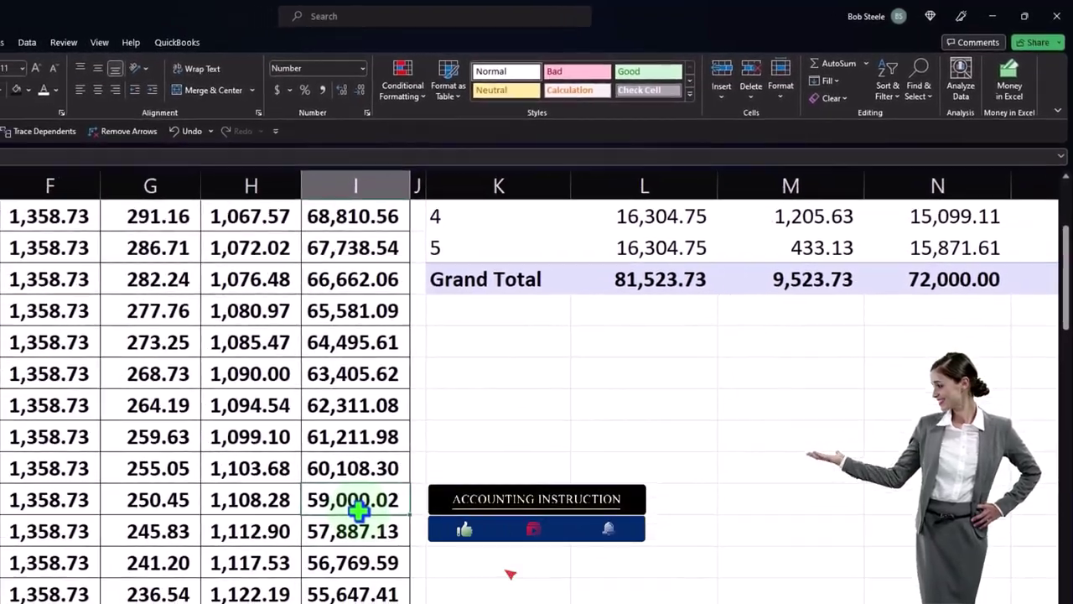
scroll(251, 446, "down", 5)
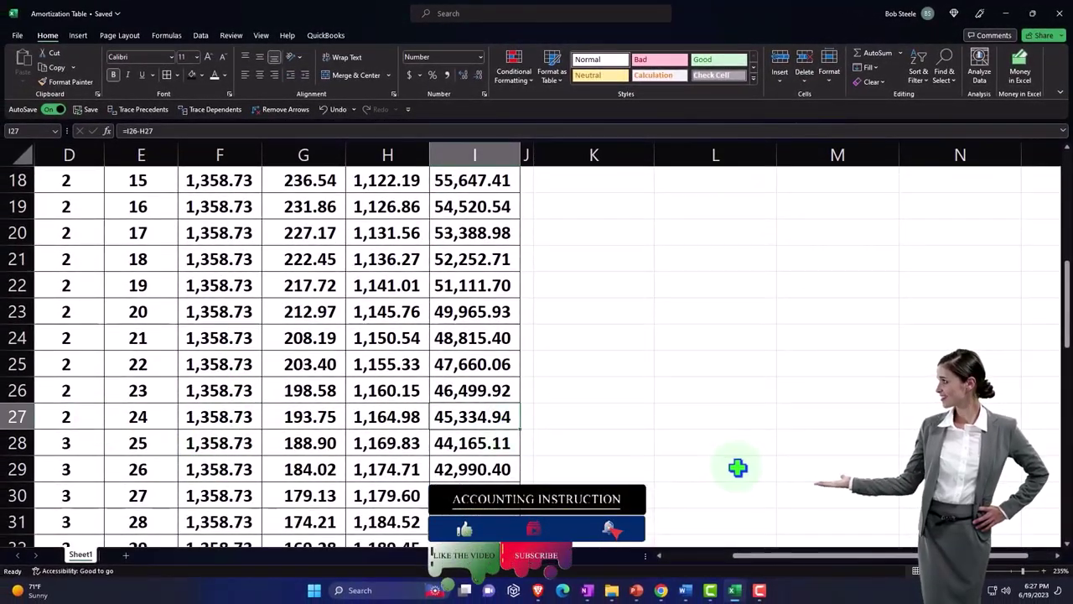
scroll(736, 467, "up", 6)
scroll(1001, 560, "right", 1)
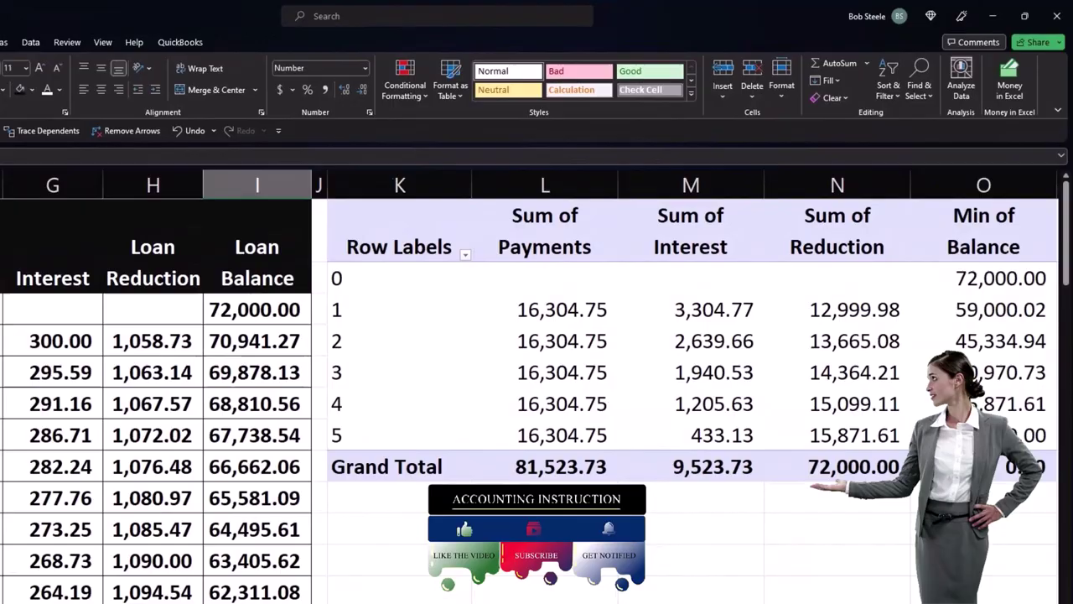
scroll(251, 419, "left", 3)
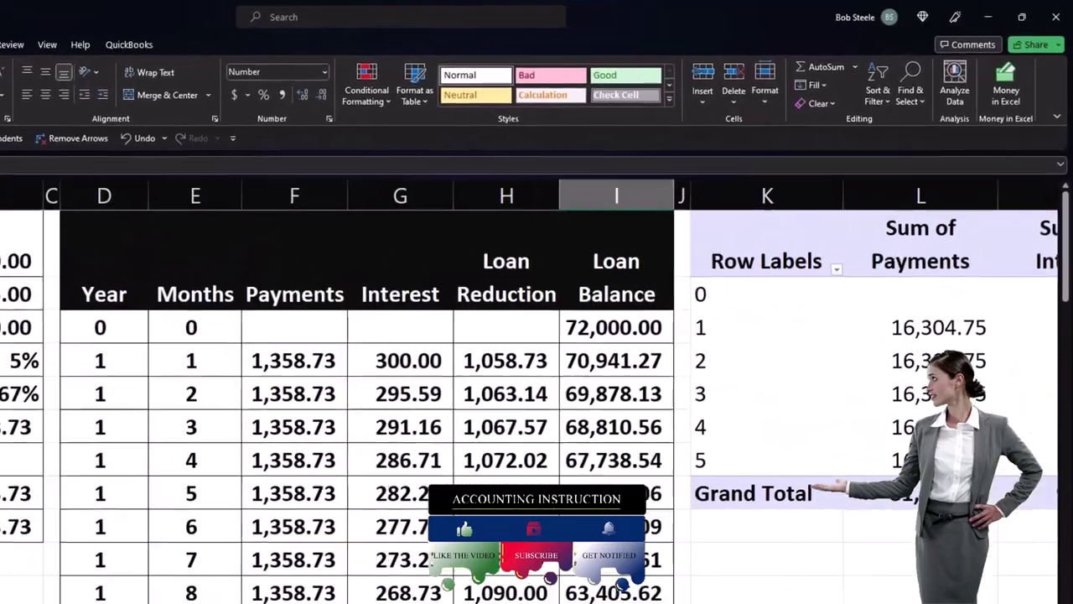
left_click(215, 433)
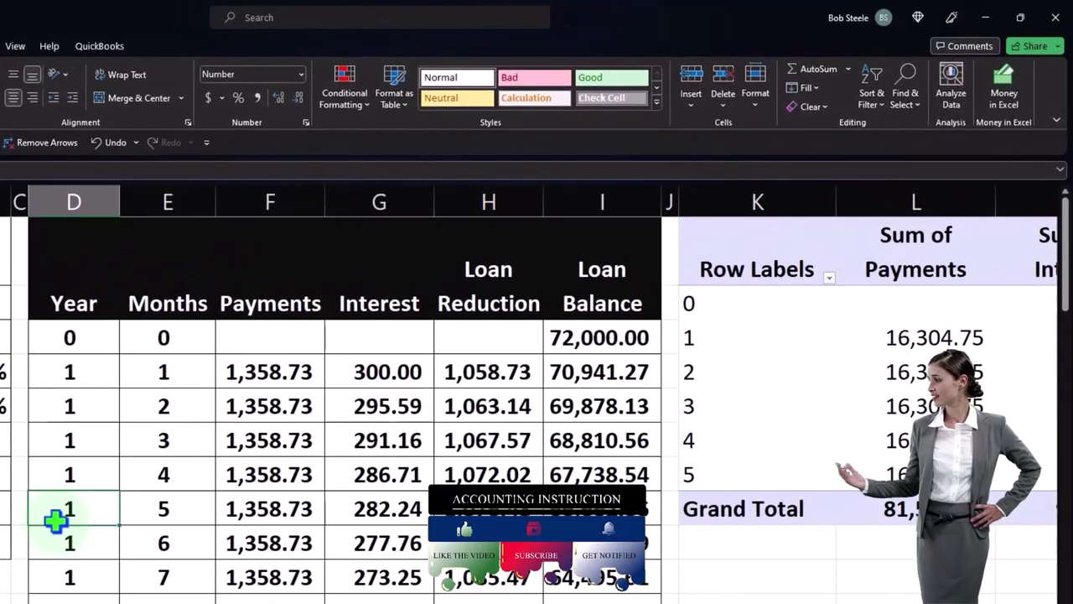